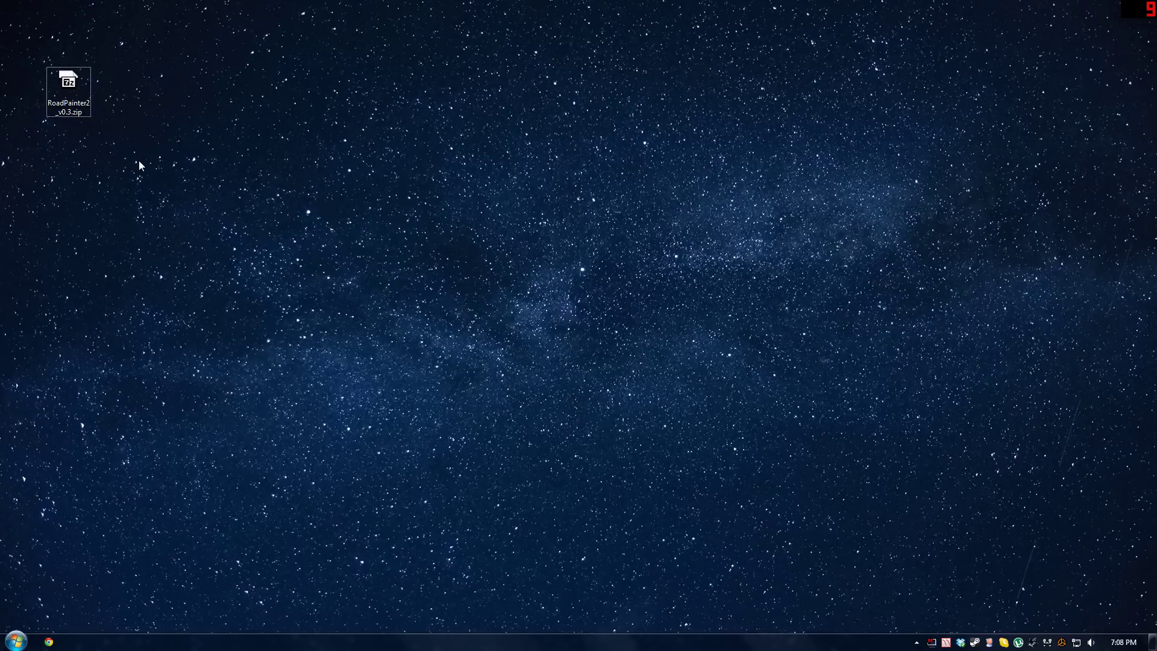
double_click(70, 88)
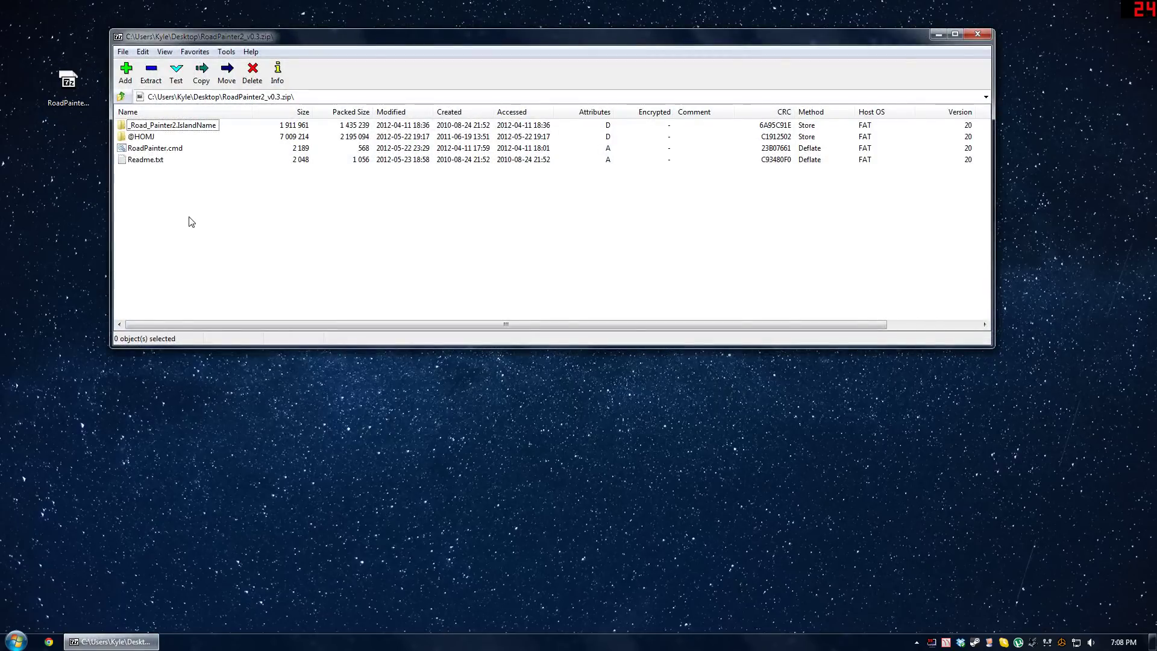
click(197, 129)
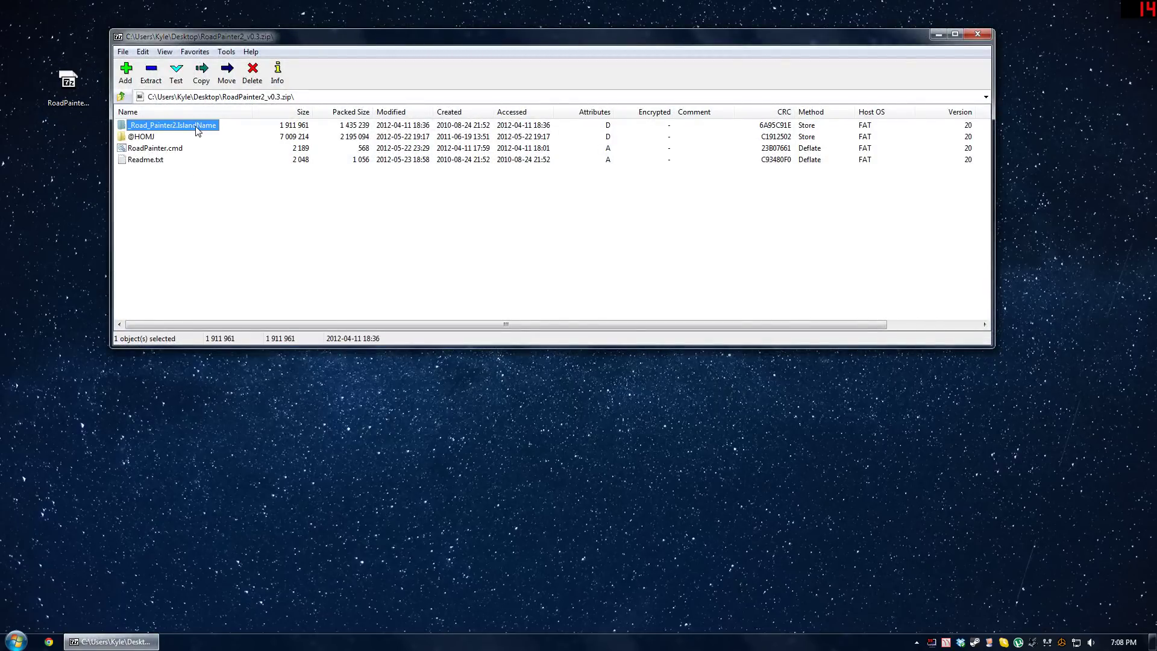
click(153, 137)
click(179, 152)
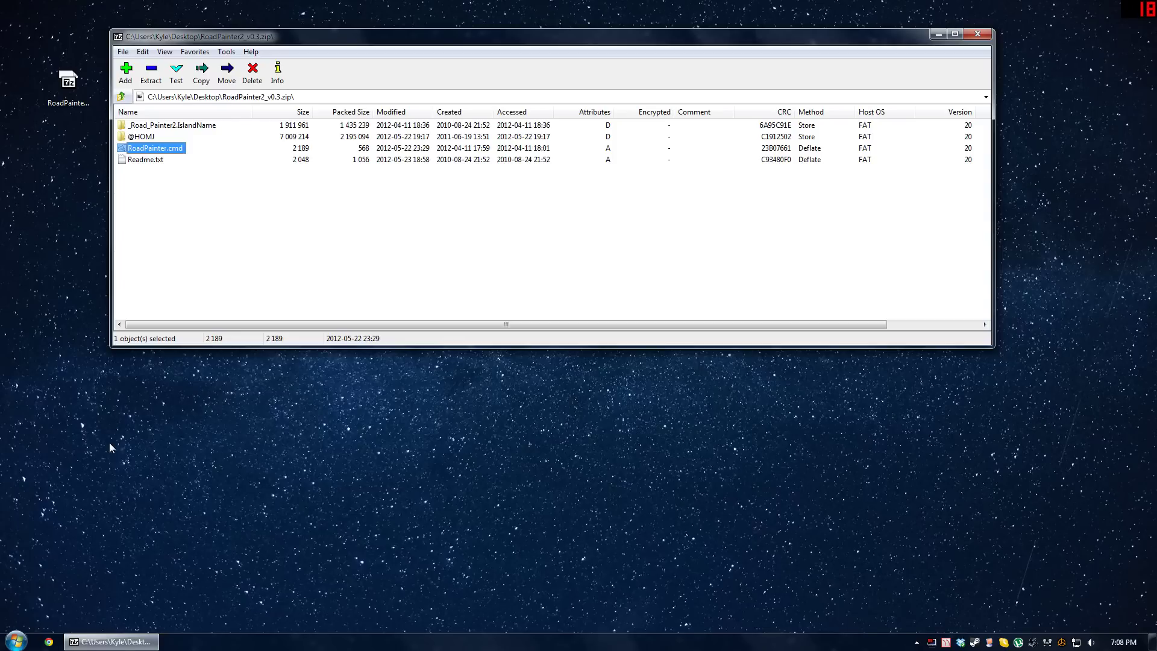
Browse to the profile's missions folder under ArmA 2 Other Profiles and locate the _Road_Painter2.Zargabad mission folder.
click(23, 637)
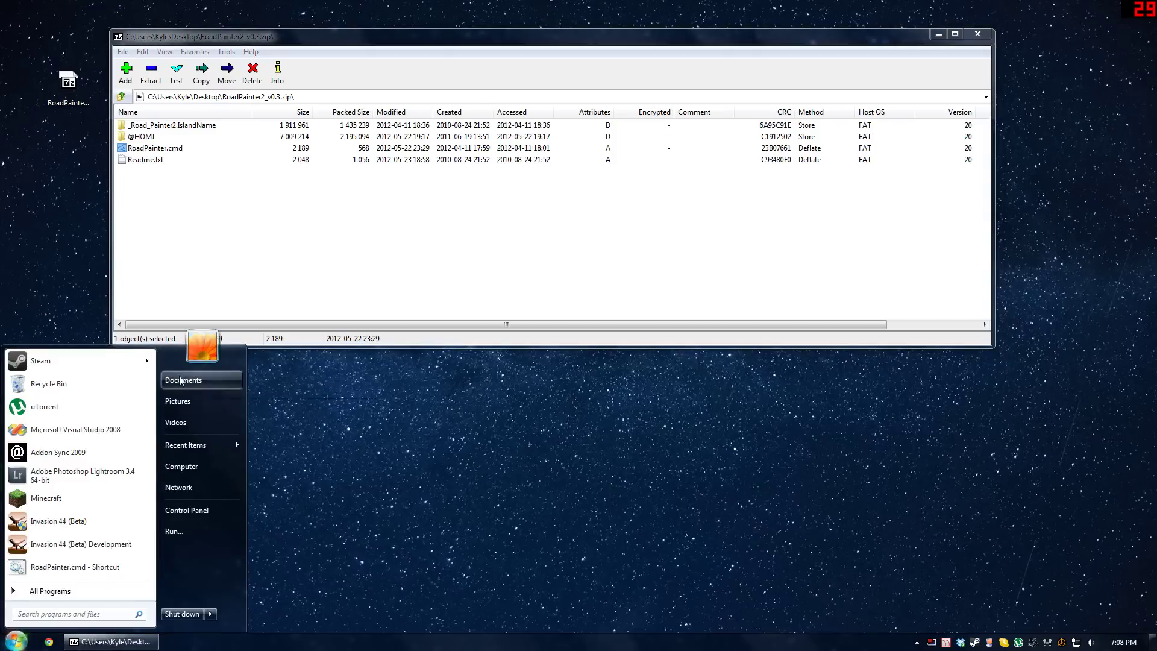
click(229, 380)
double_click(639, 512)
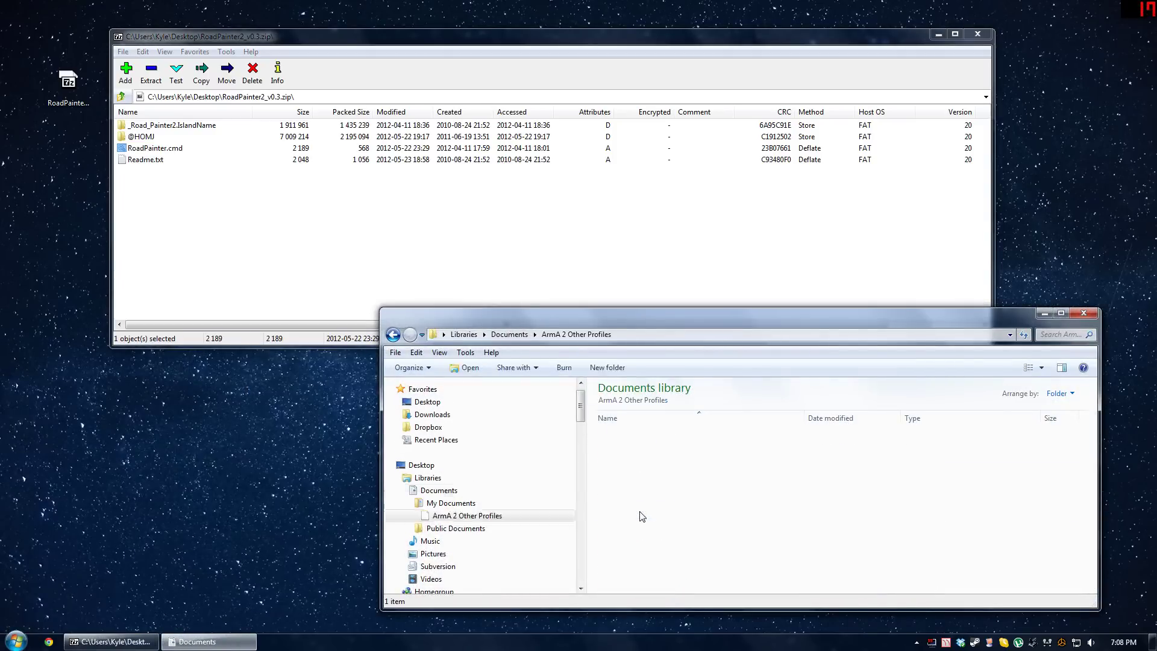
double_click(626, 437)
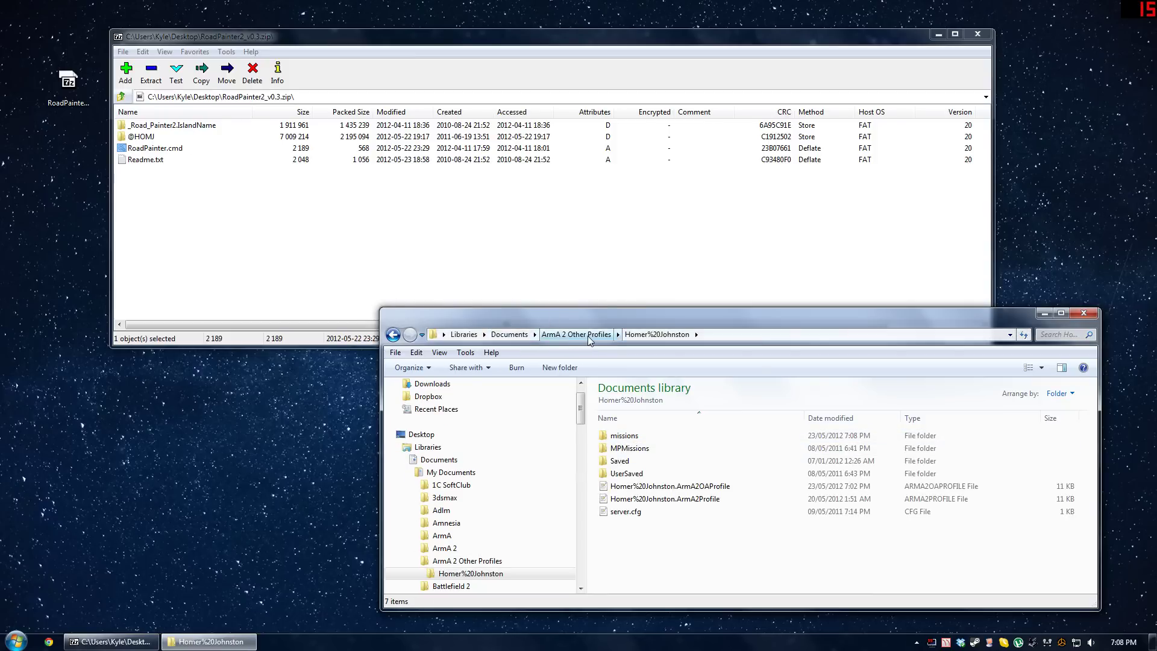
double_click(625, 437)
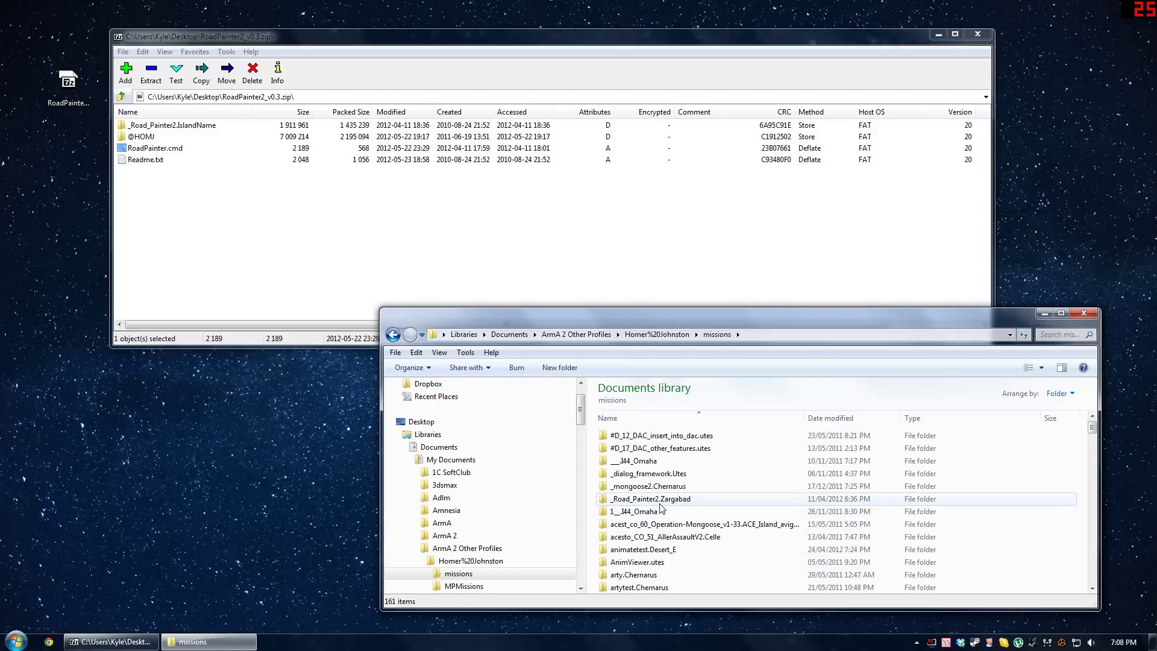
click(600, 500)
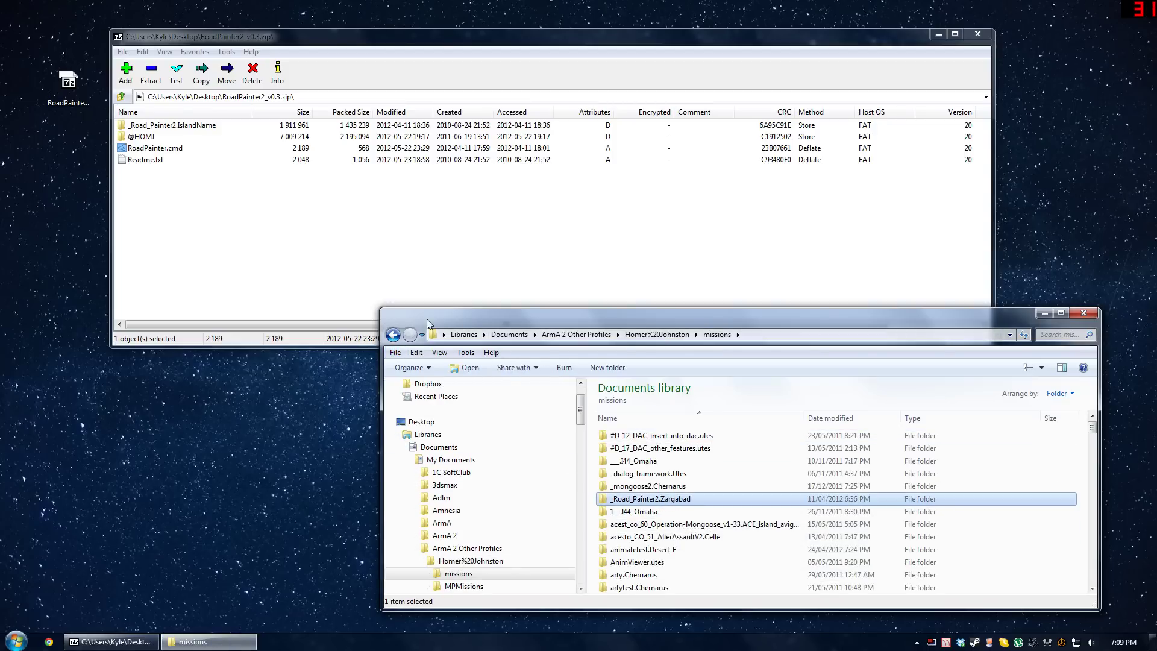
click(1084, 313)
click(15, 641)
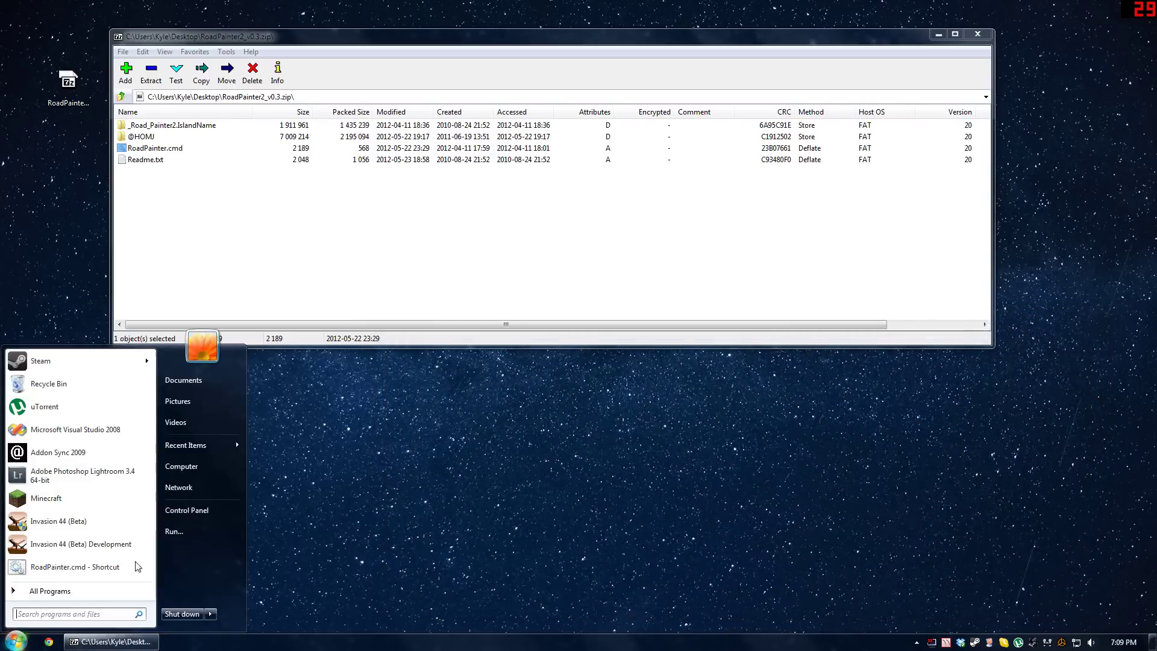
click(204, 468)
double_click(854, 416)
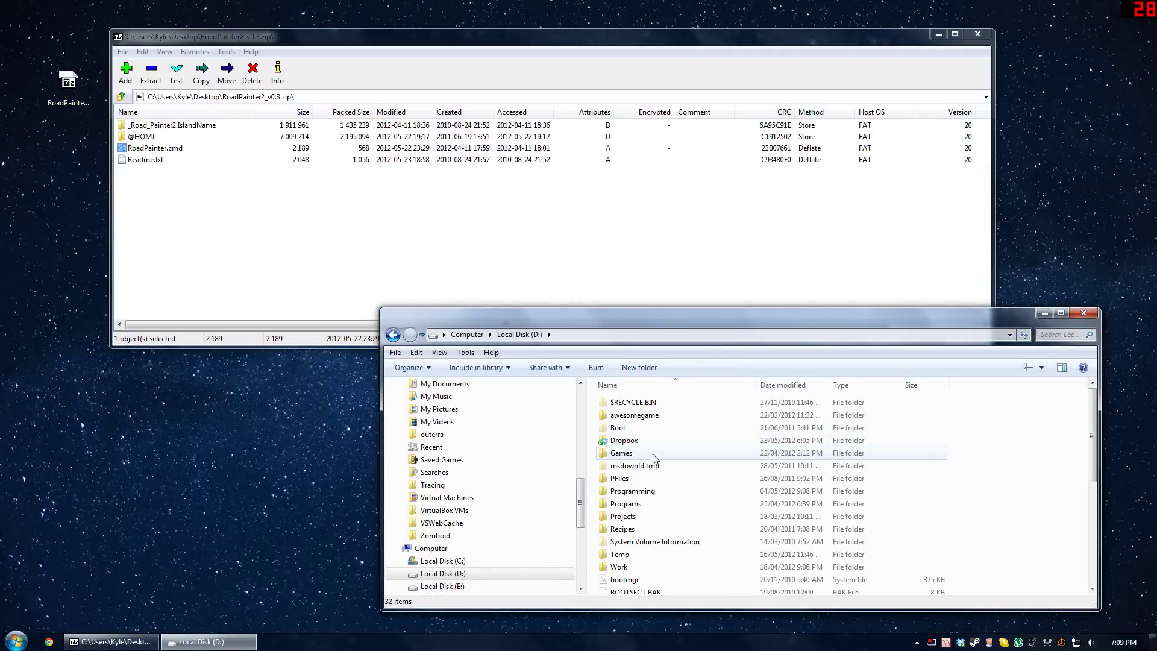
double_click(643, 462)
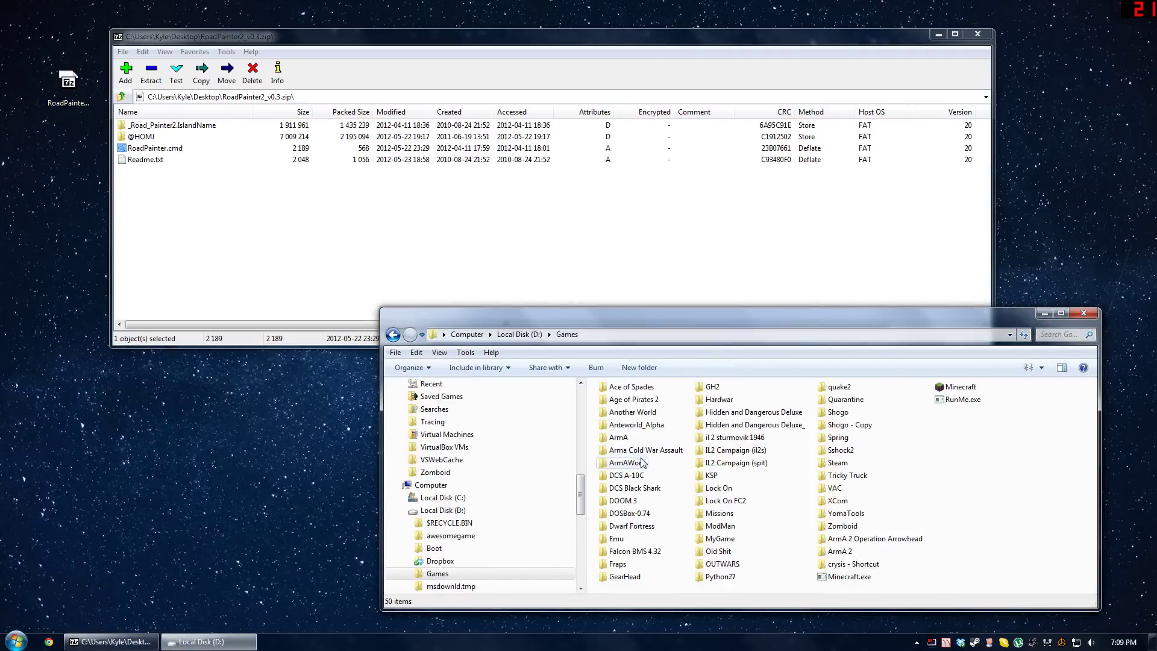
double_click(875, 539)
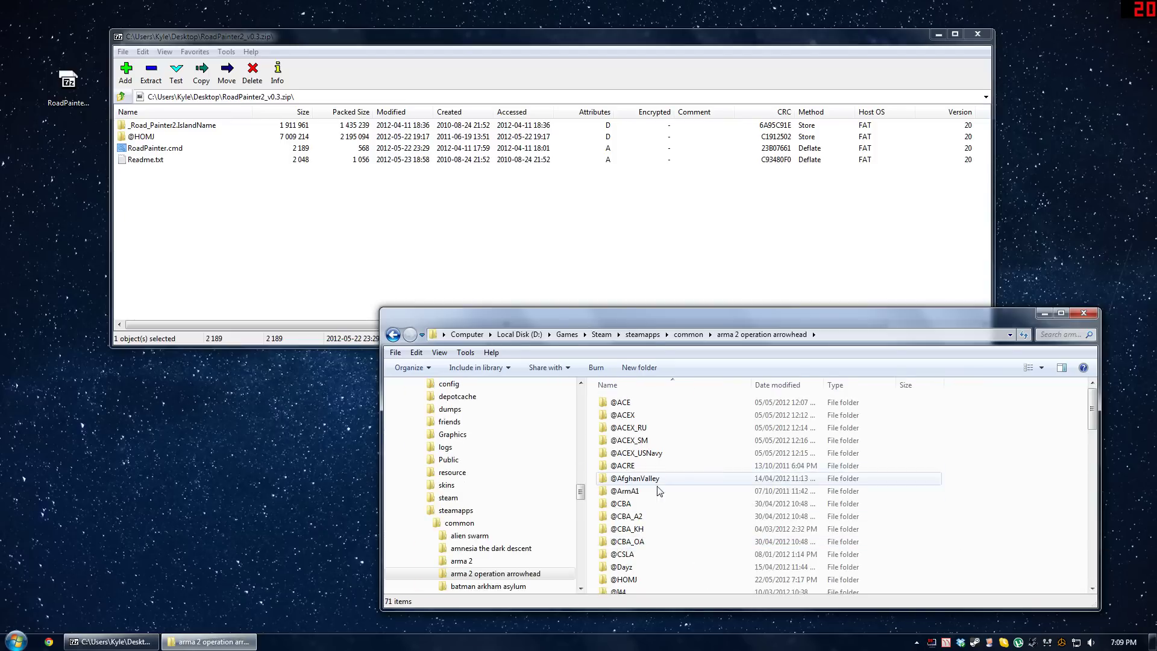
click(634, 581)
scroll(636, 563, down, 1)
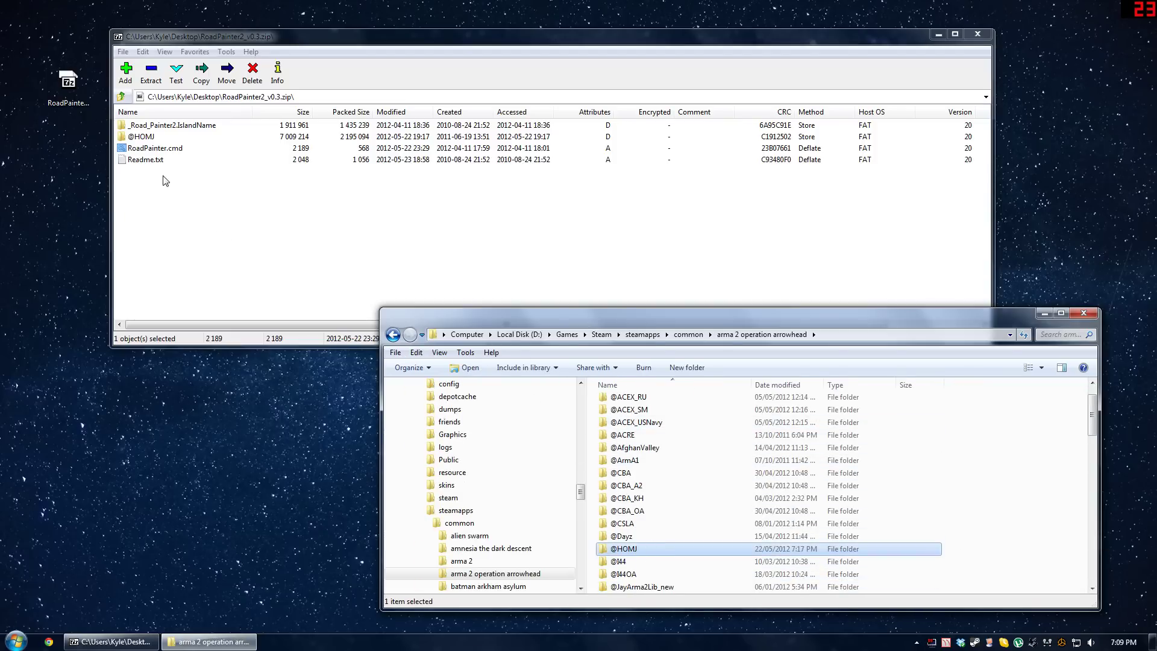
Identify RoadPainter.cmd in the archive and locate that file and its shortcut in the arma 2 operation arrowhead folder.
click(149, 149)
click(151, 148)
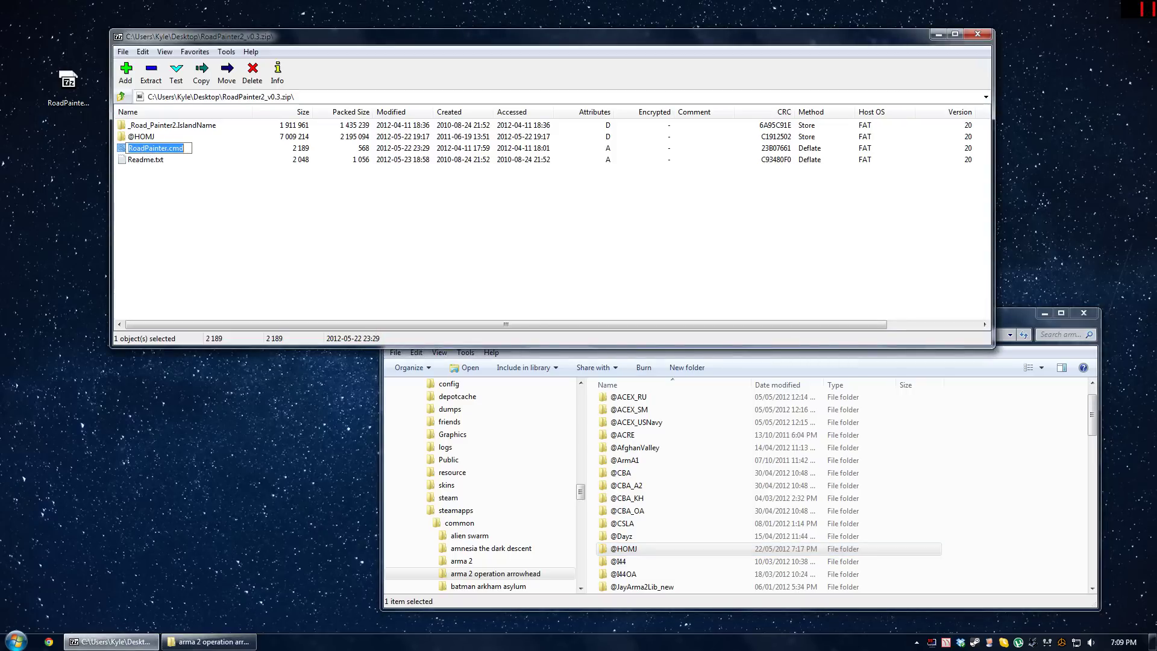
click(180, 178)
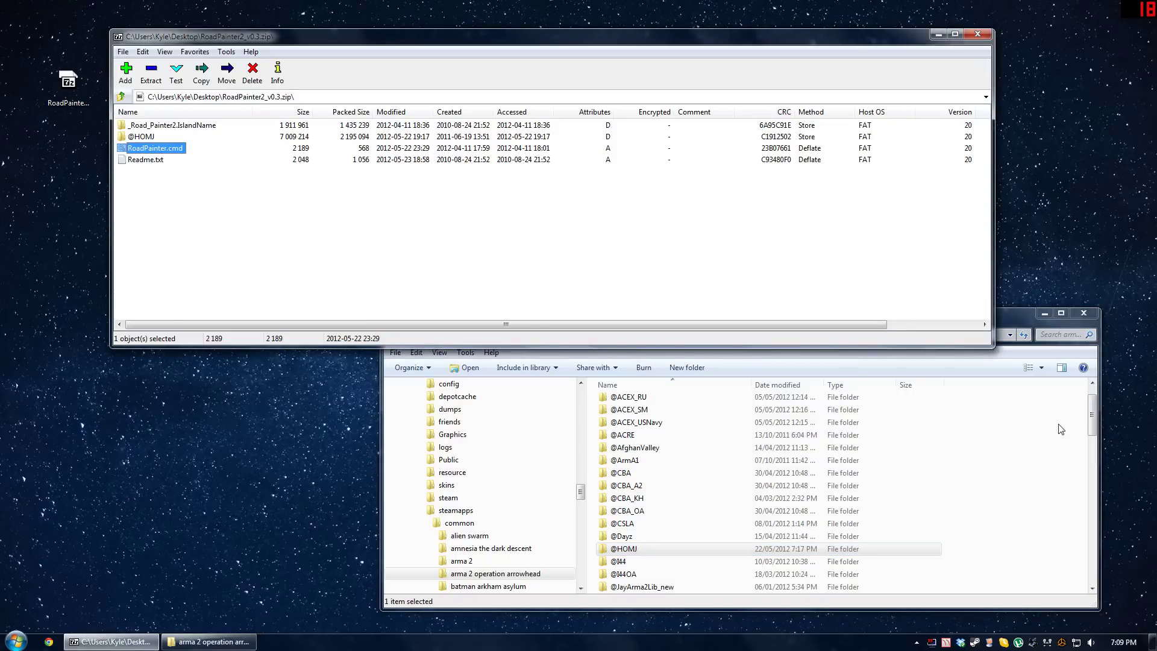
drag(1089, 415, 1100, 540)
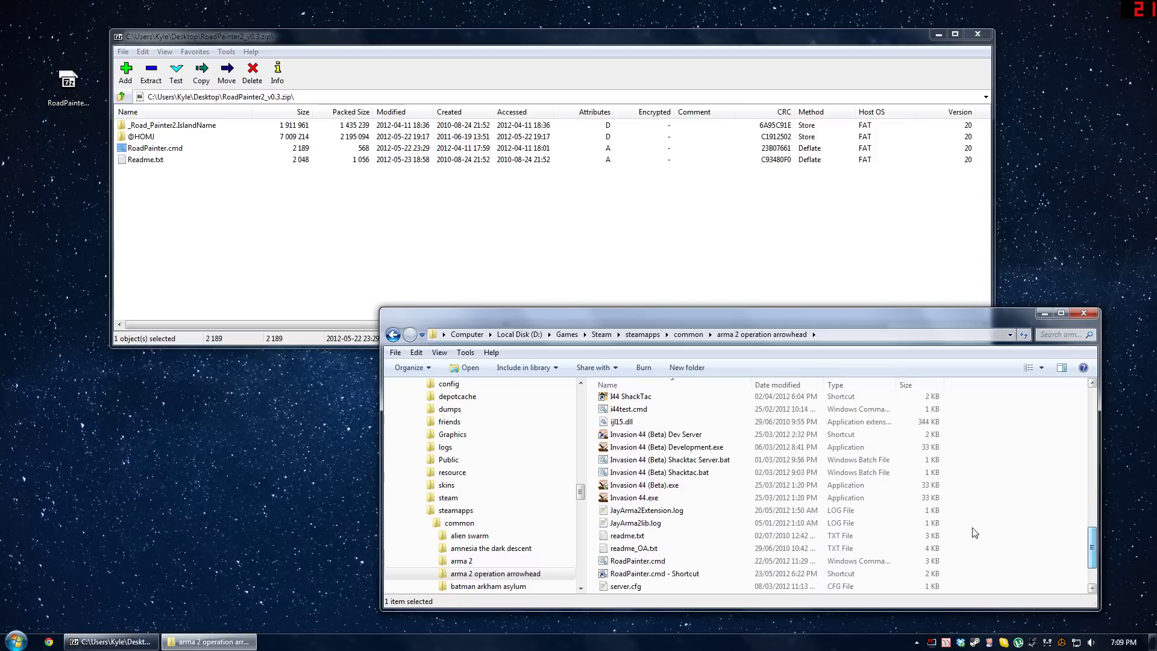
click(663, 523)
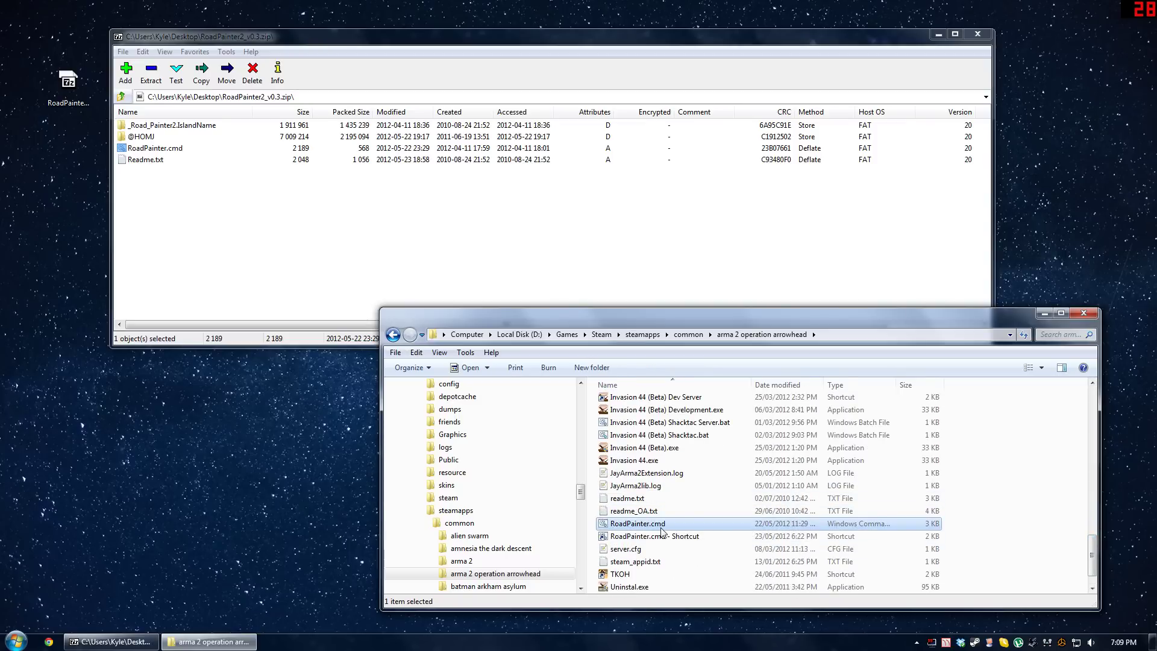
click(663, 539)
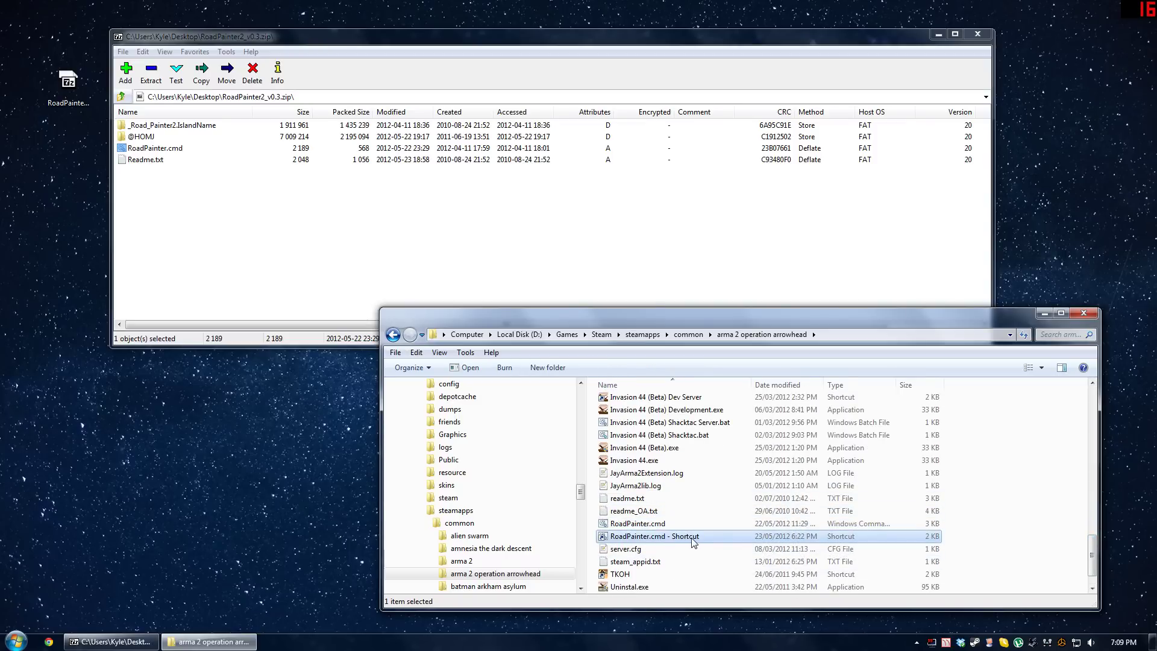
Place a copy of the RoadPainter.cmd shortcut on the desktop and close the open windows.
click(16, 642)
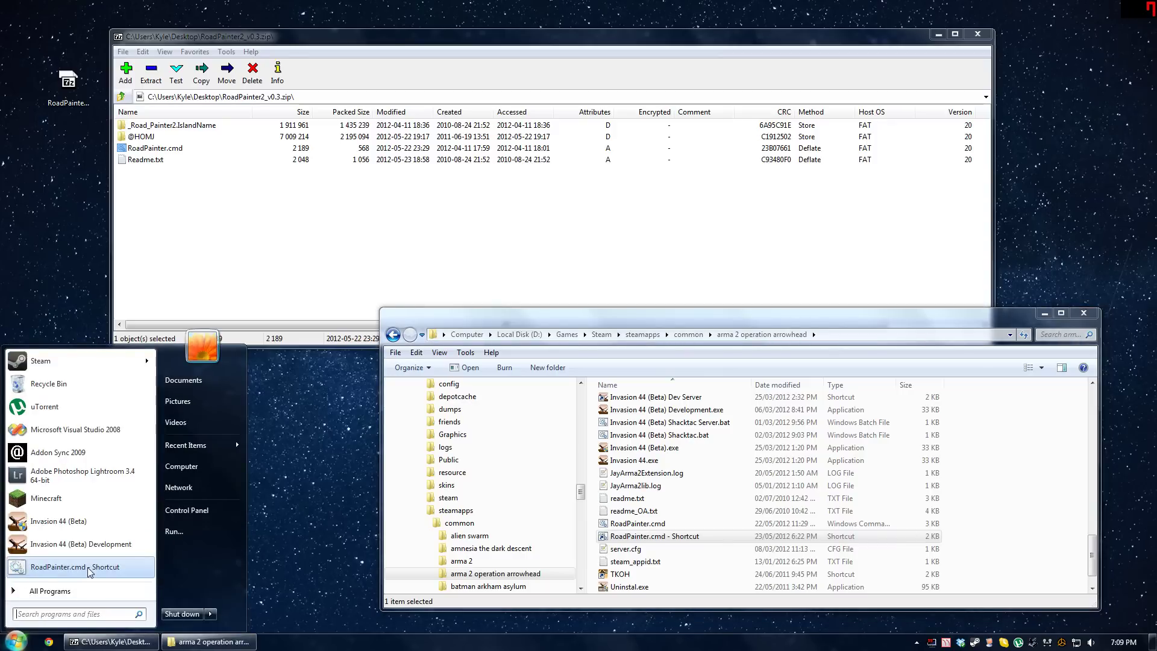
click(650, 524)
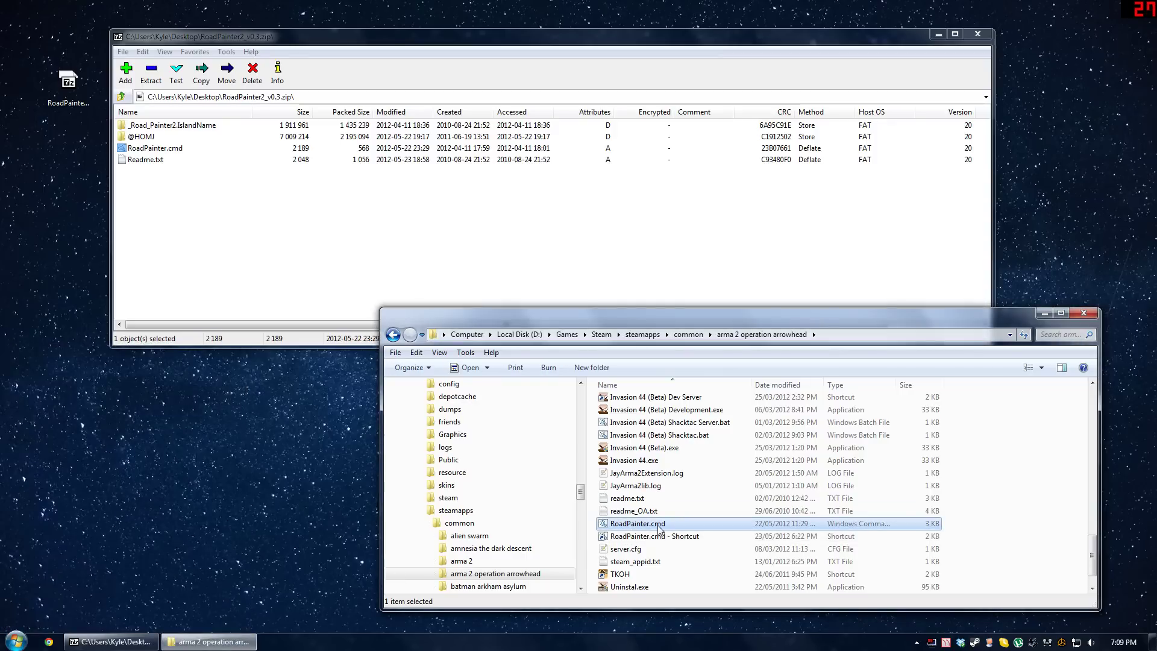
key(super)
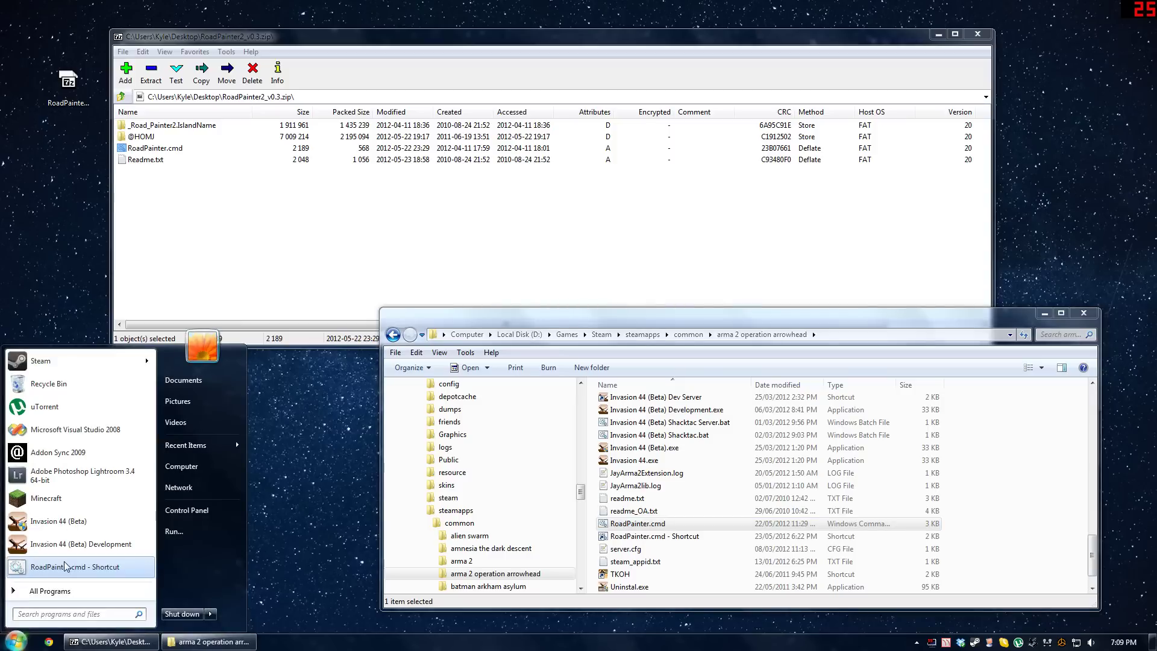
key(super)
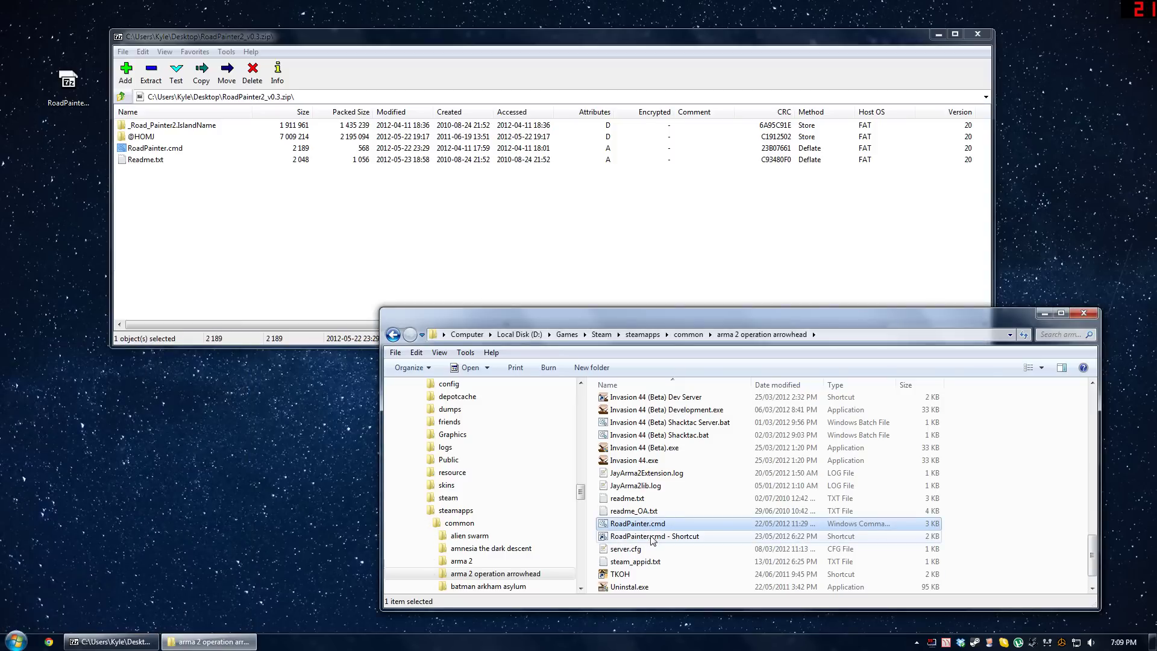
drag(651, 538, 85, 497)
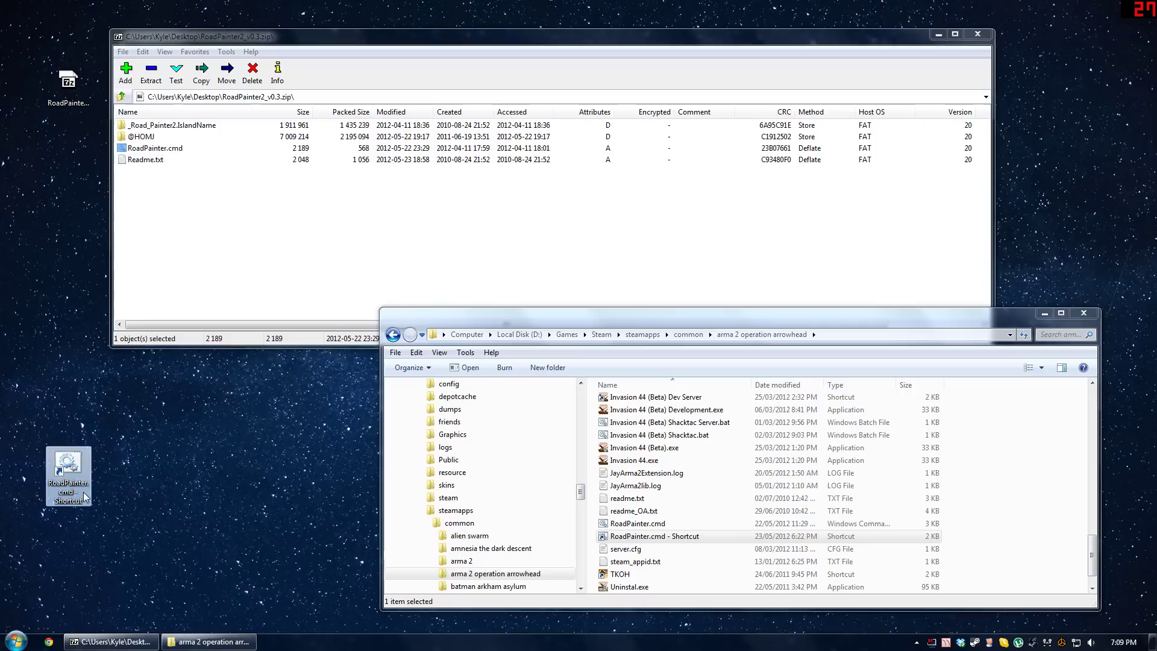
click(98, 403)
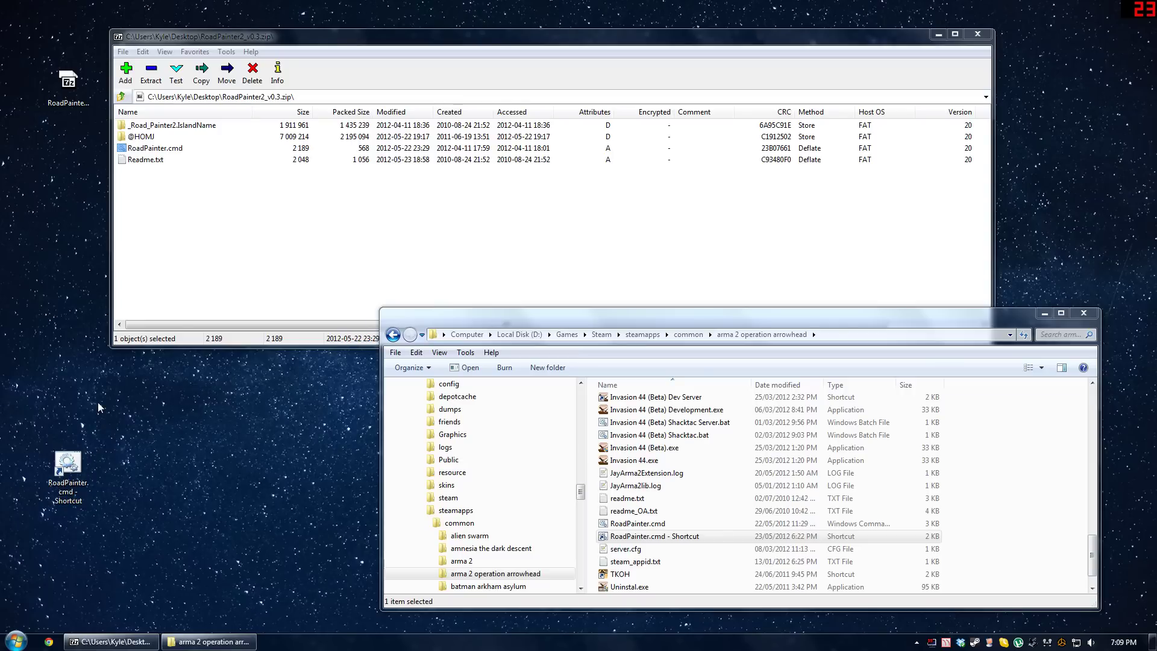
click(978, 35)
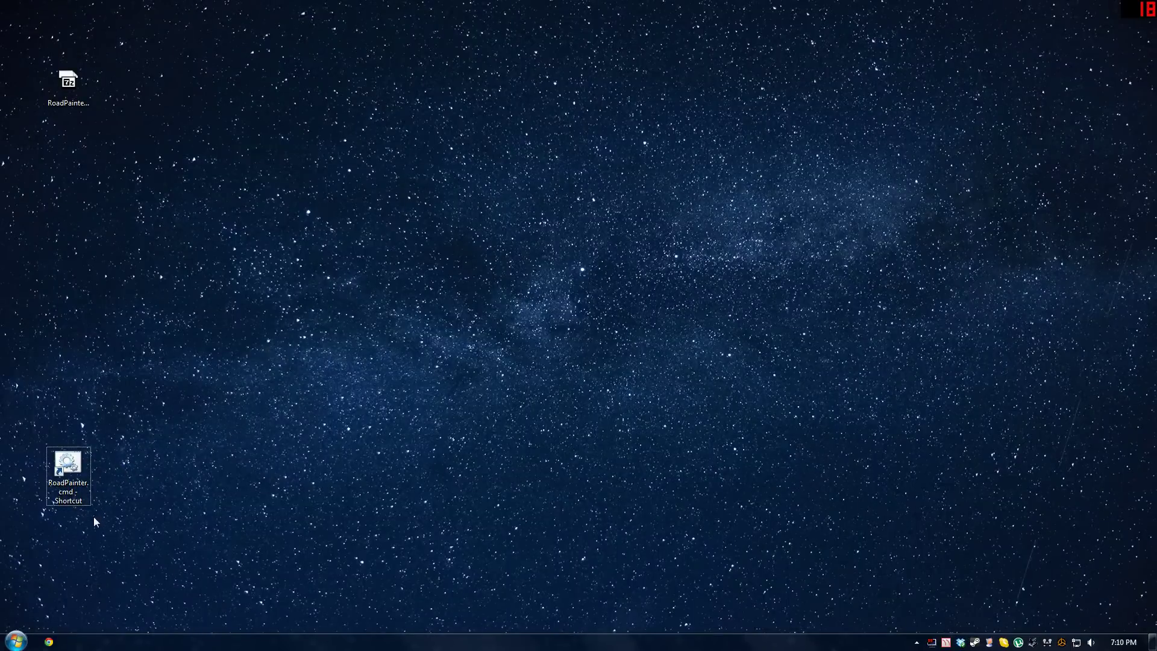
Open the profile's missions folder under Documents, ArmA 2 Other Profiles, and move its window towards the middle of the desktop.
click(16, 641)
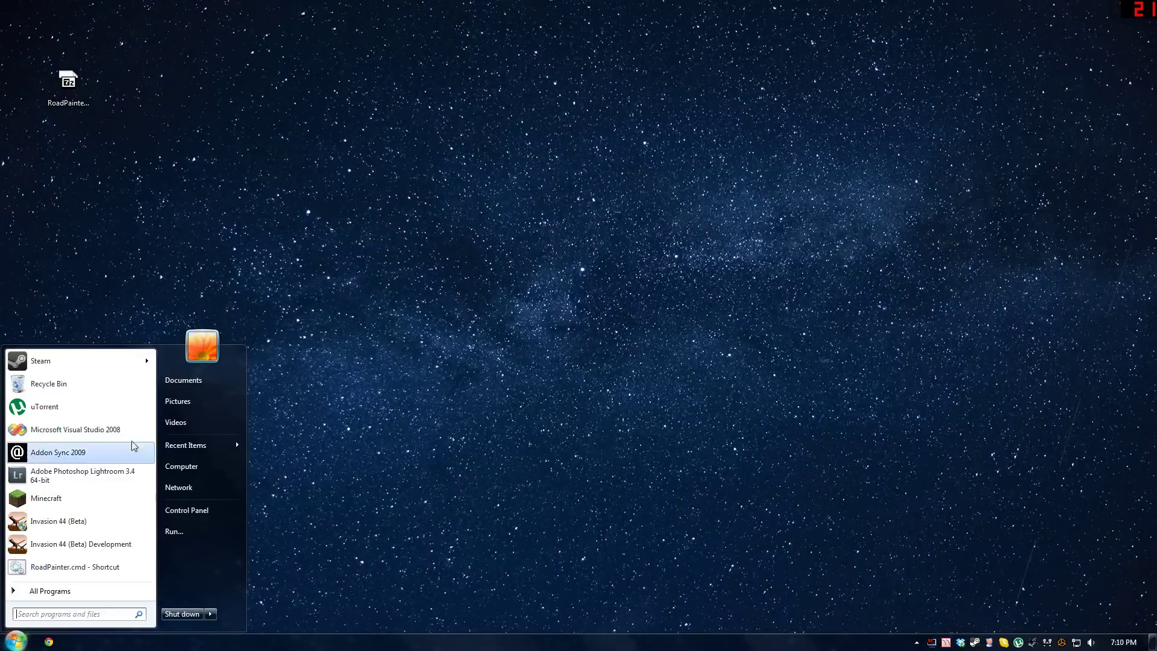
click(181, 383)
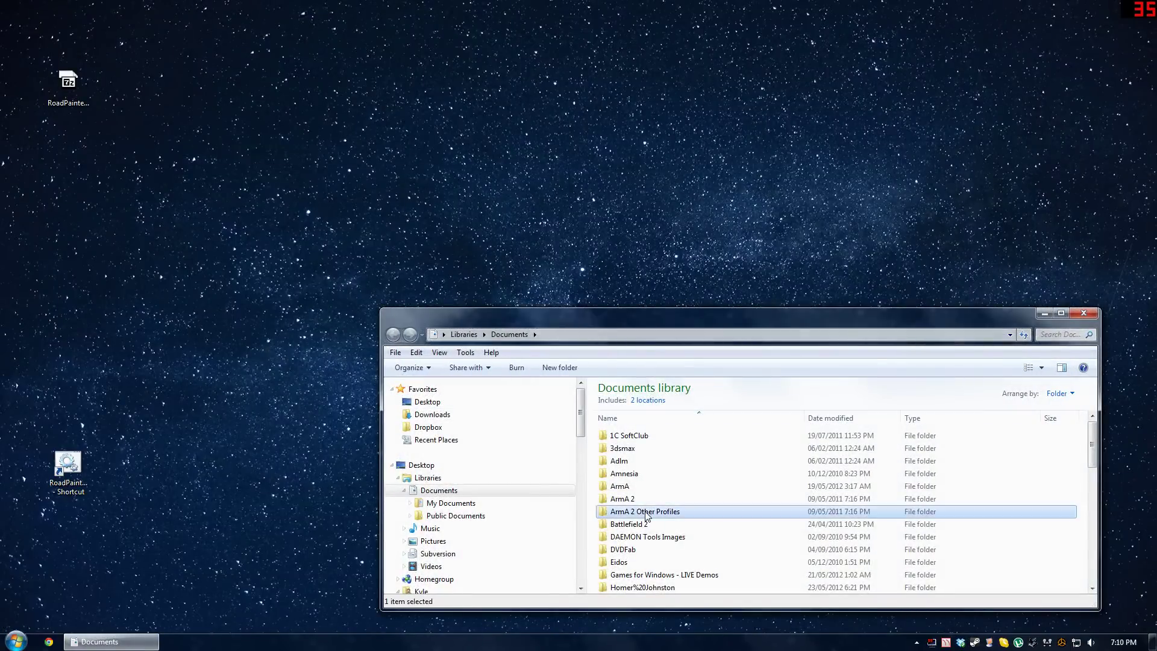
double_click(647, 513)
double_click(639, 436)
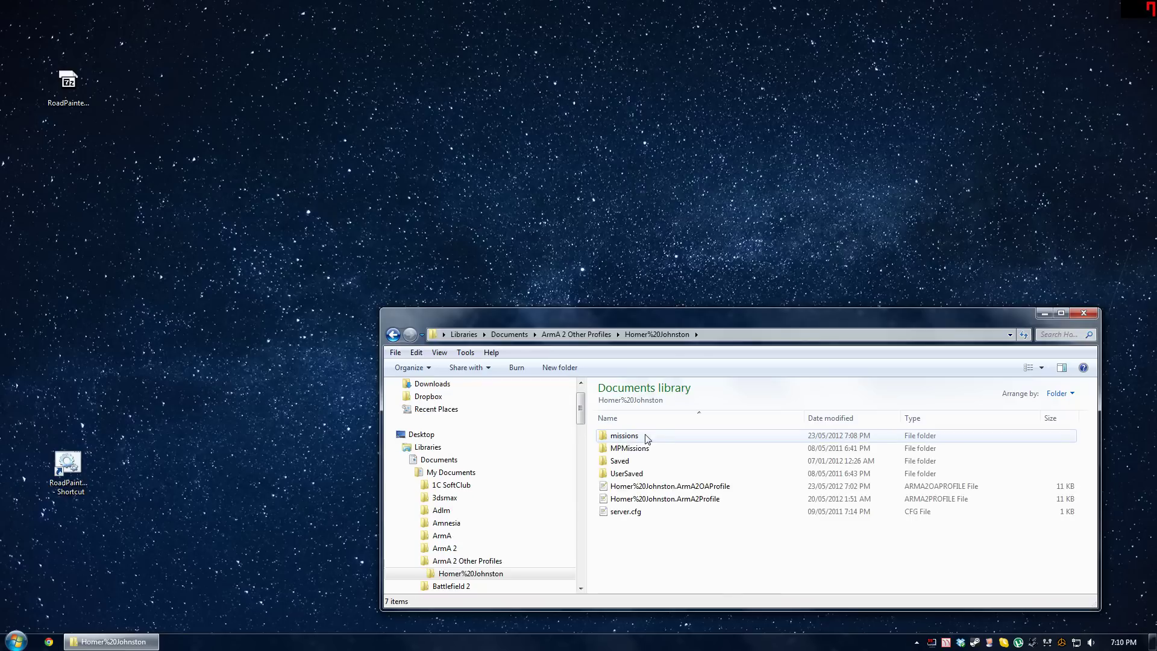
double_click(634, 438)
drag(625, 315, 560, 233)
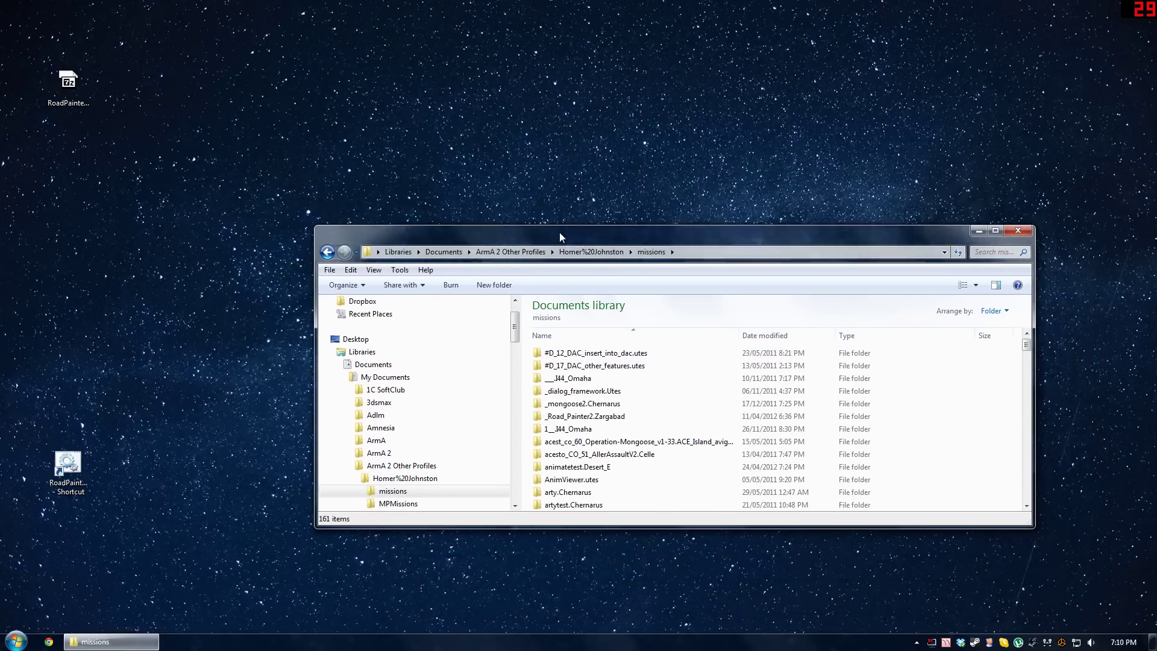
Rename the _Road_Painter2.Zargabad mission folder to _Road_Painter2.AfghanValley and open it.
click(604, 417)
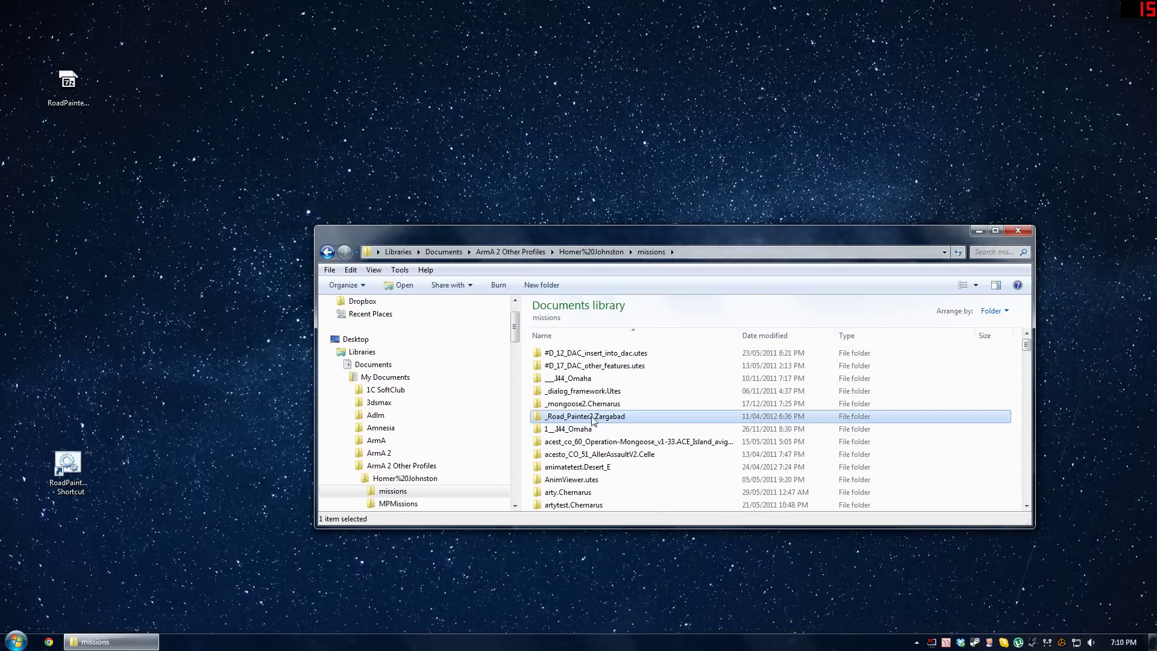
key(F2)
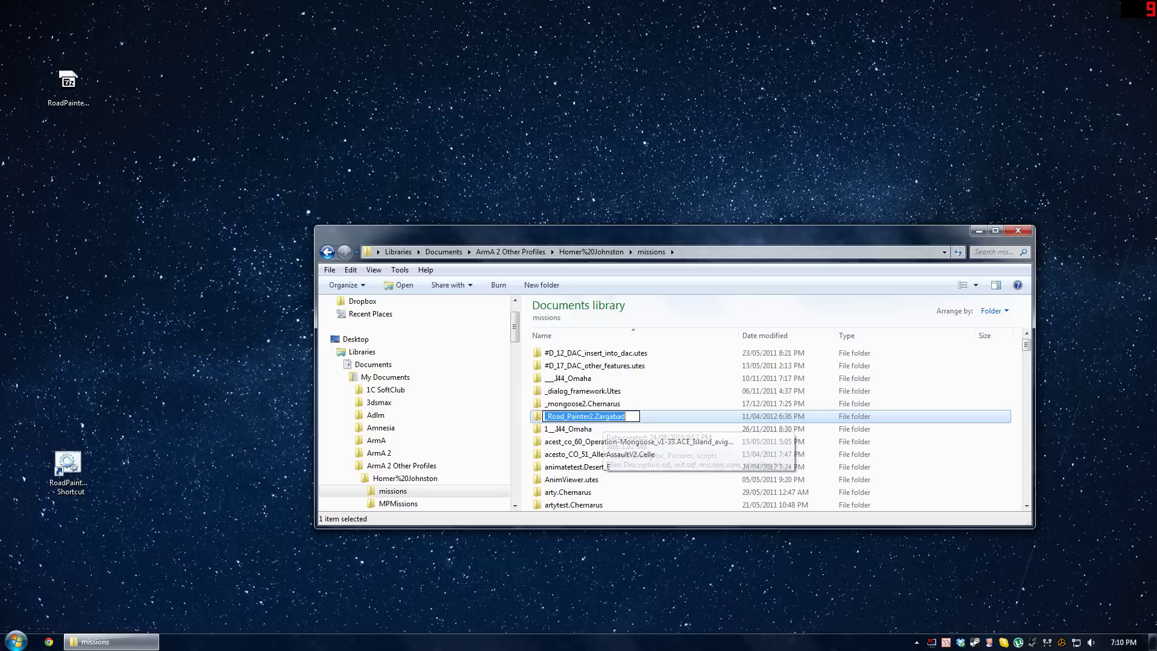
double_click(608, 416)
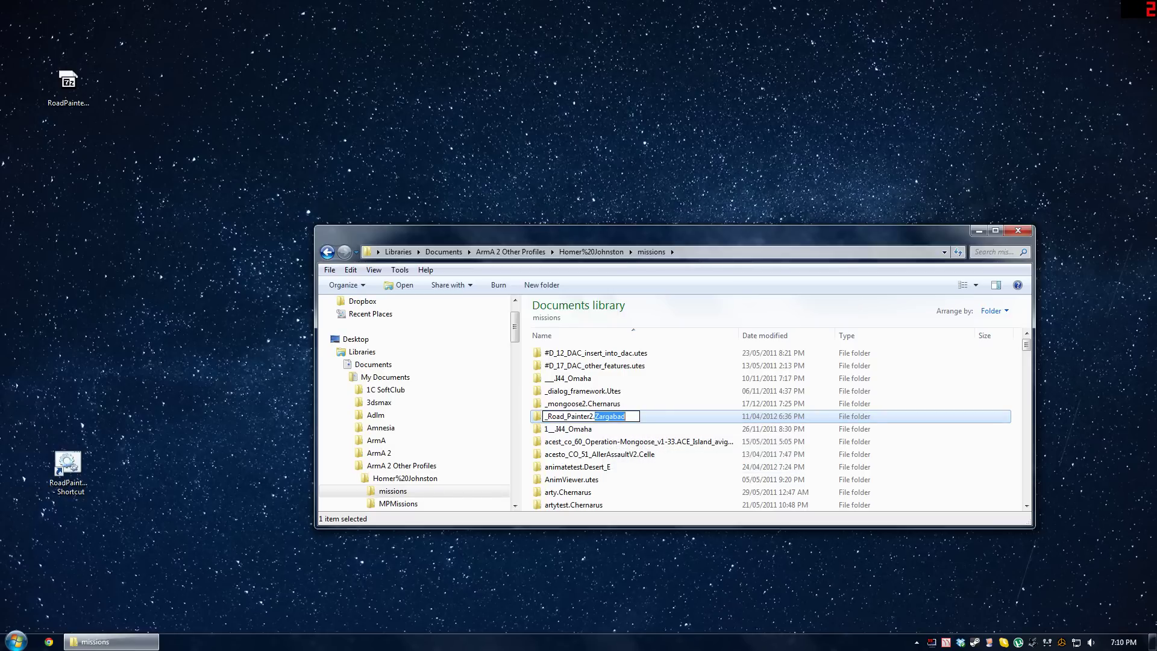
key(End)
key(shift+Left)
key(shift+Left)
key(shift+Left)
key(shift+Left)
key(shift+Left)
key(shift+Left)
key(shift+Left)
key(shift+Left)
key(End)
key(shift+Left)
key(shift+Left)
key(shift+Left)
key(shift+Left)
key(shift+Left)
key(shift+Left)
key(shift+Left)
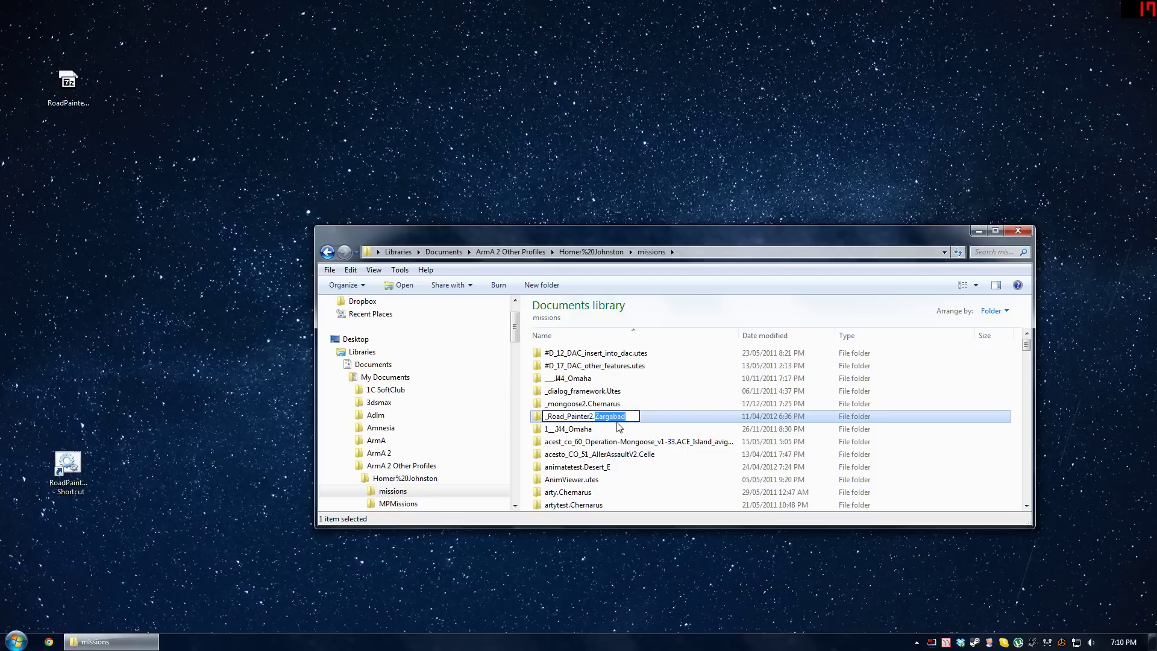
text(AfghanValley)
key(Return)
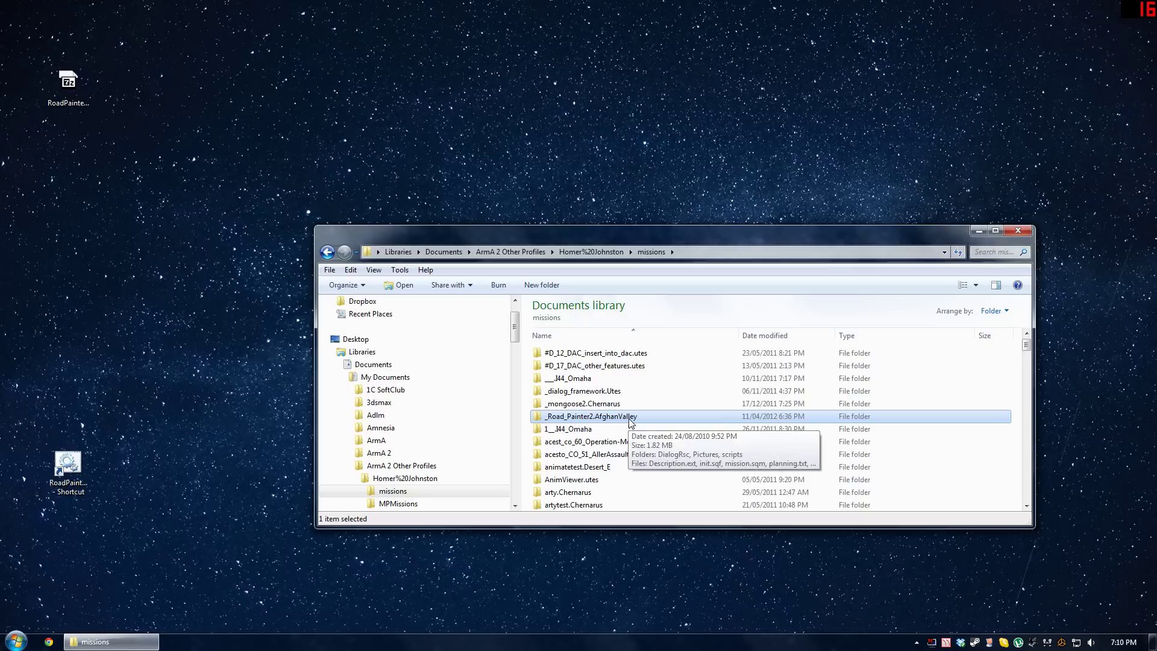
double_click(636, 418)
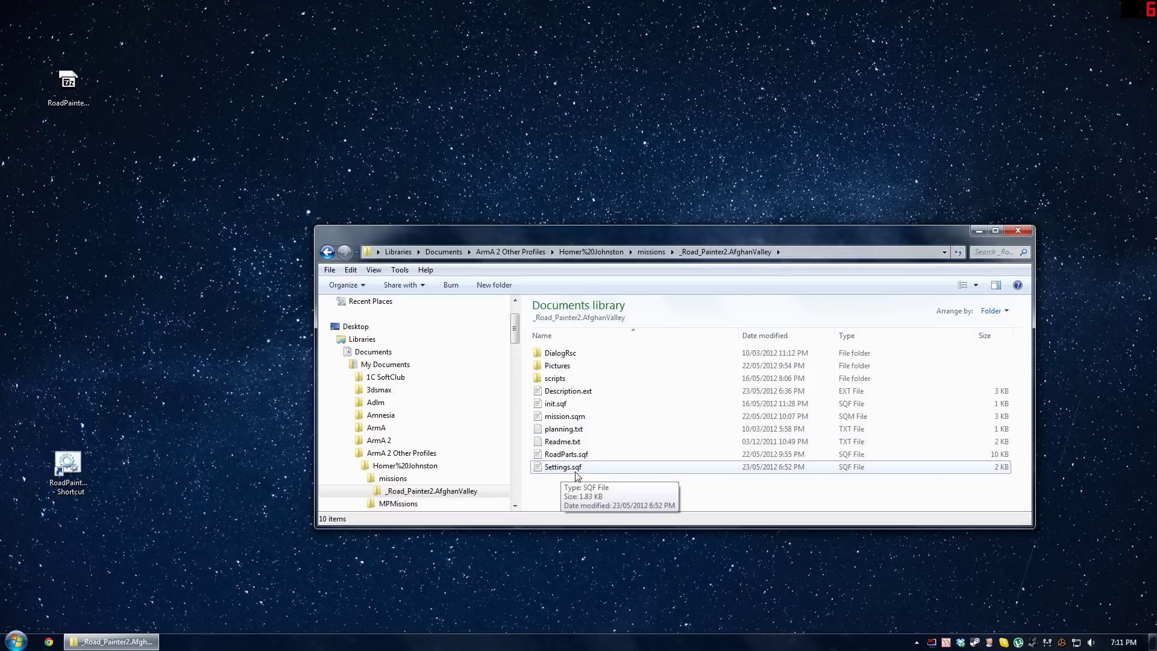
Open Settings.sqf from the mission folder and set HOMJ_RP_terrainName to "AfghanValley".
double_click(563, 467)
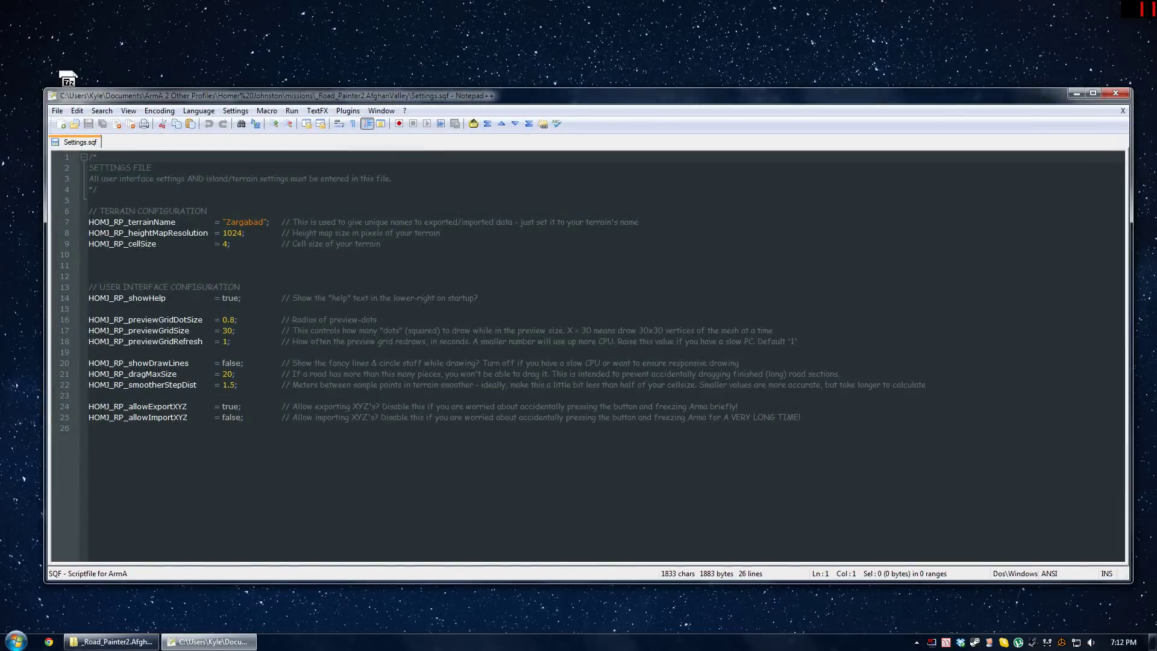
drag(128, 222, 214, 233)
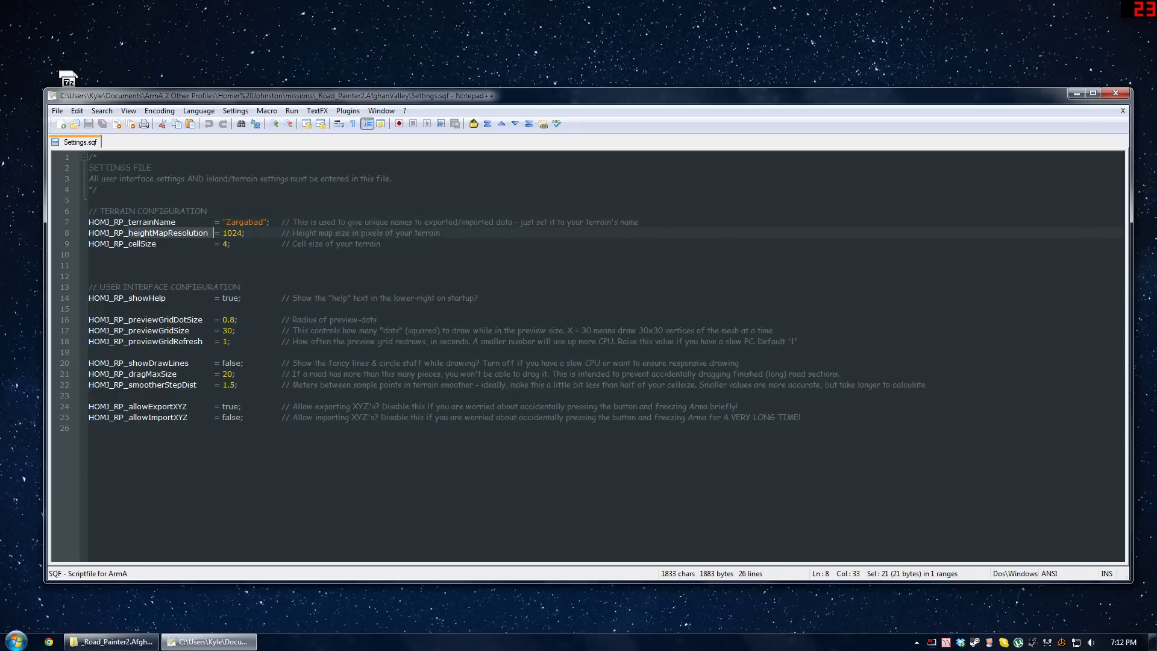
drag(128, 243, 166, 243)
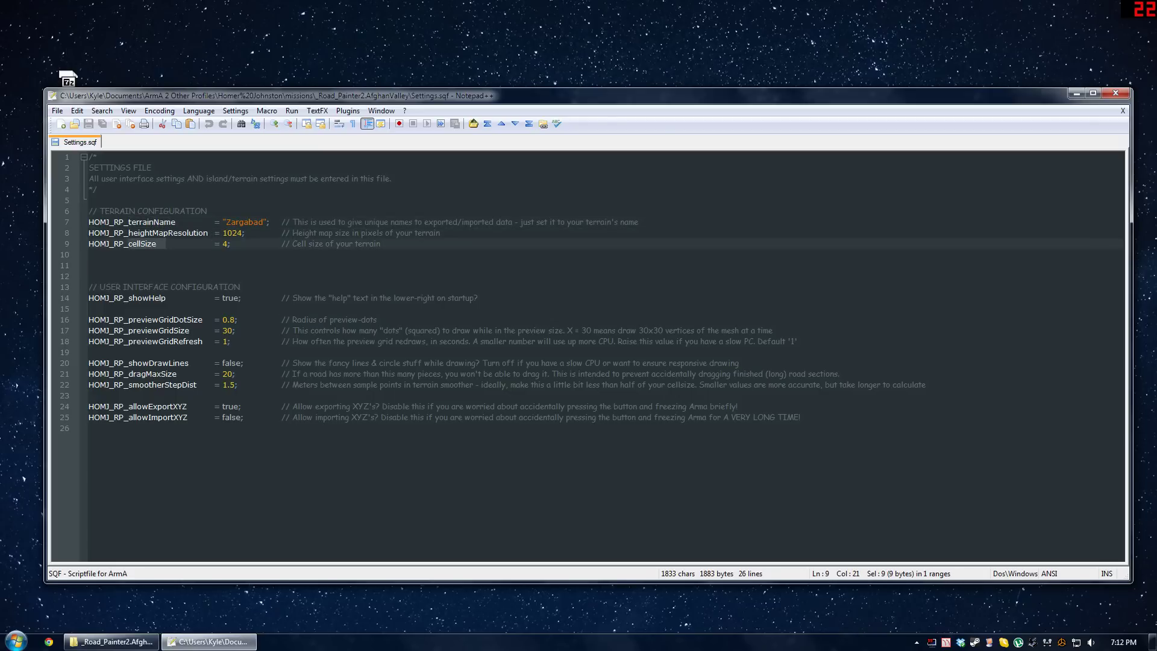
drag(225, 222, 263, 222)
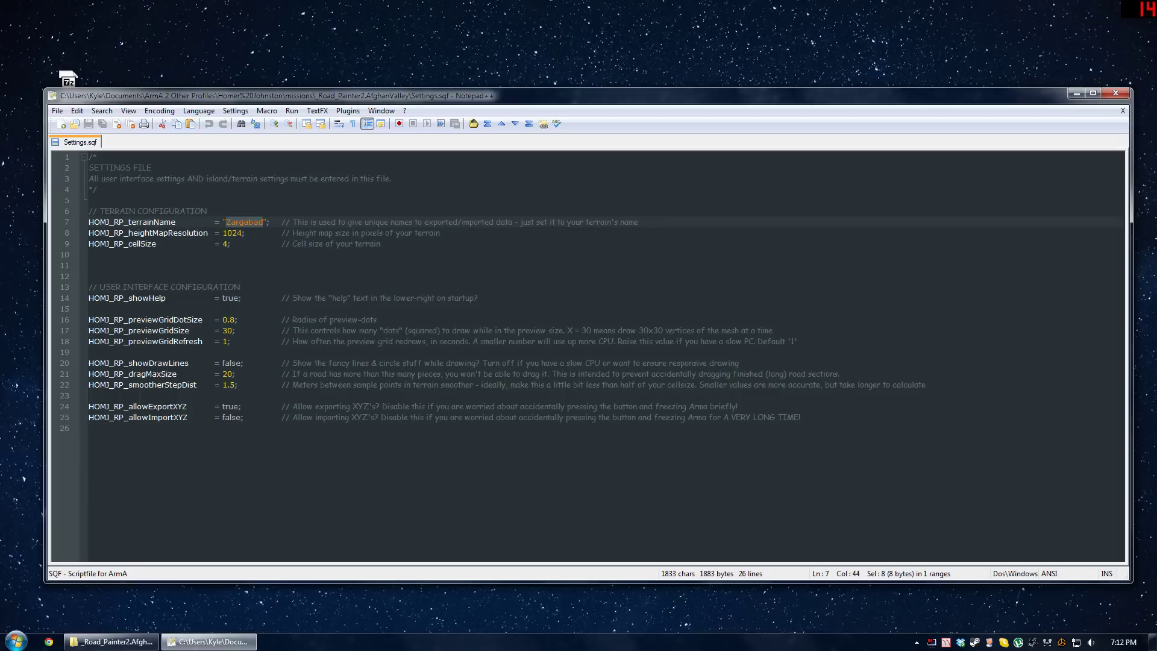
text(AfghanValley)
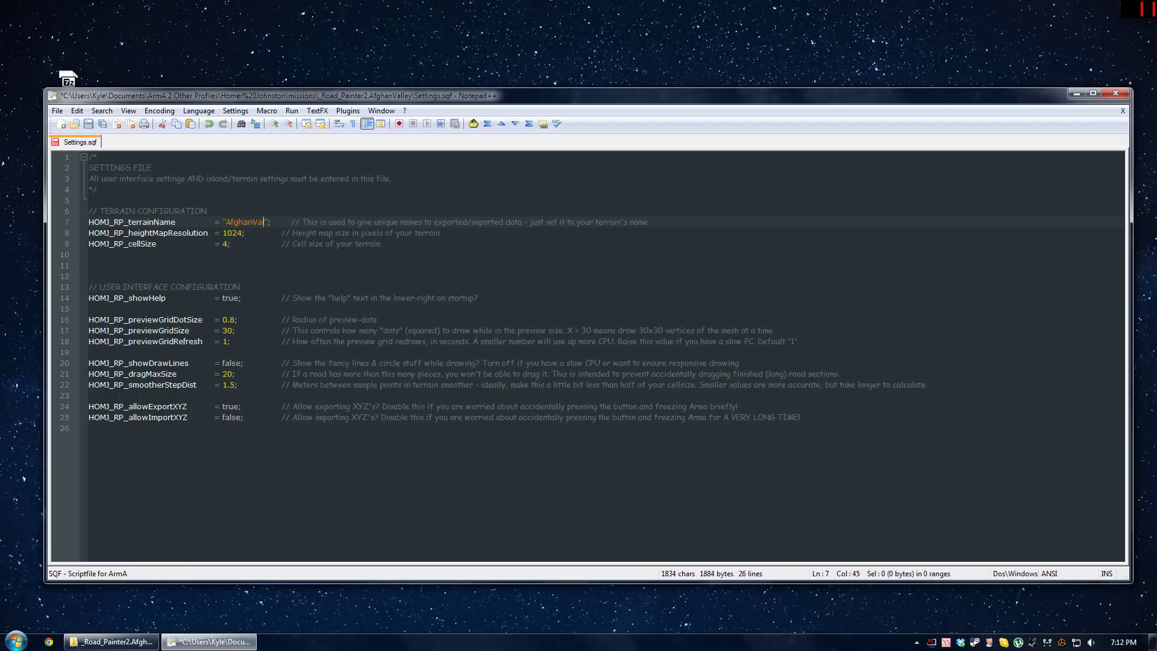
Set HOMJ_RP_cellSize to 5, save the settings file, and close it along with the mission folder window.
key(Left)
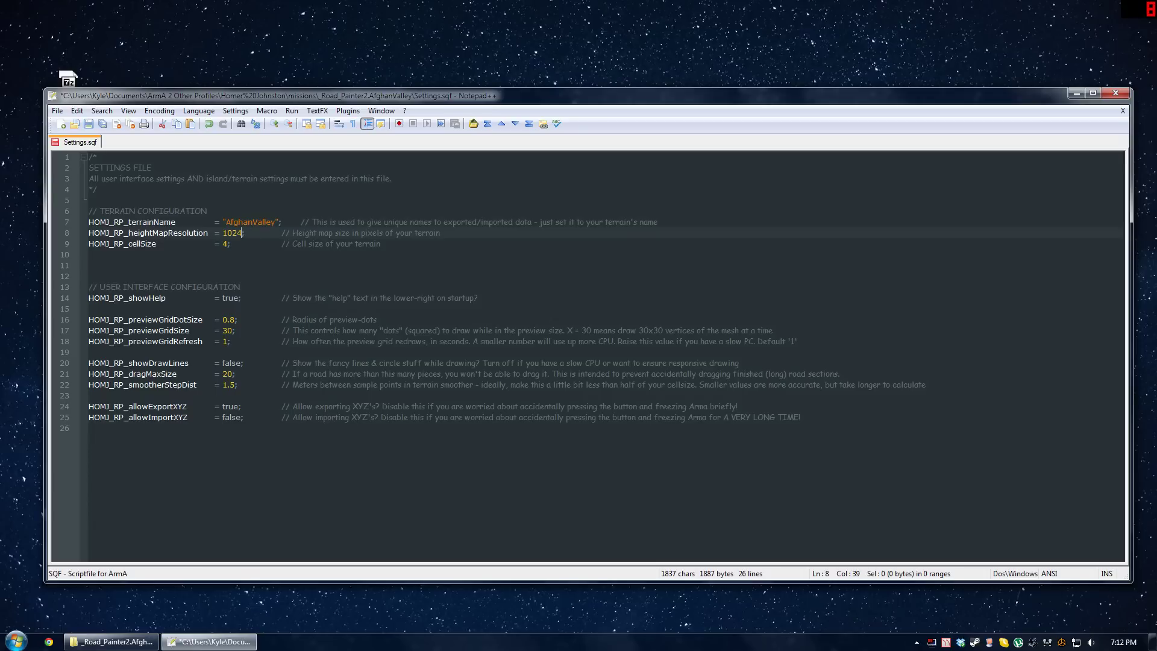
key(Down)
key(Left)
key(shift+Left)
key(ctrl+s)
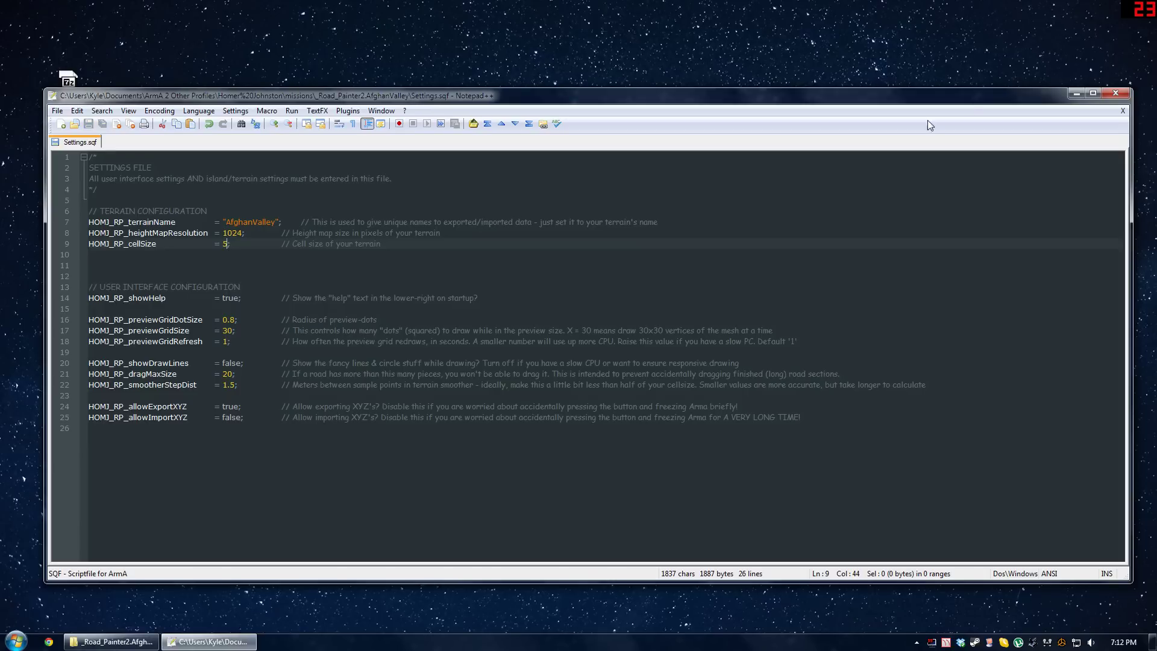
click(1116, 96)
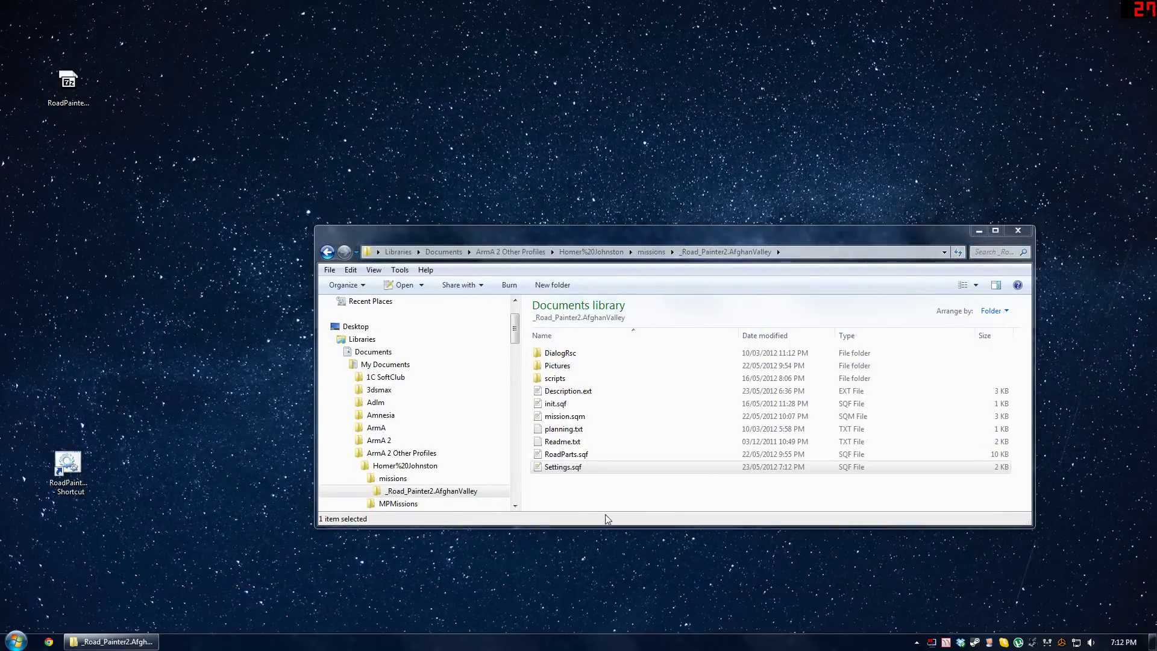
click(573, 501)
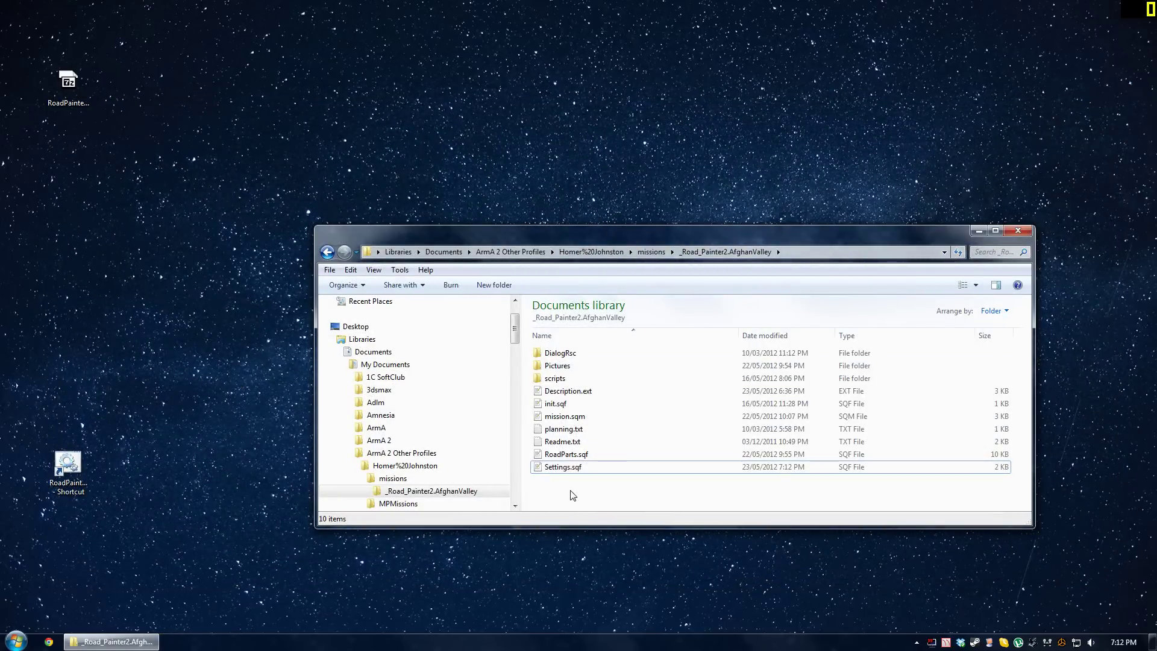
click(1018, 230)
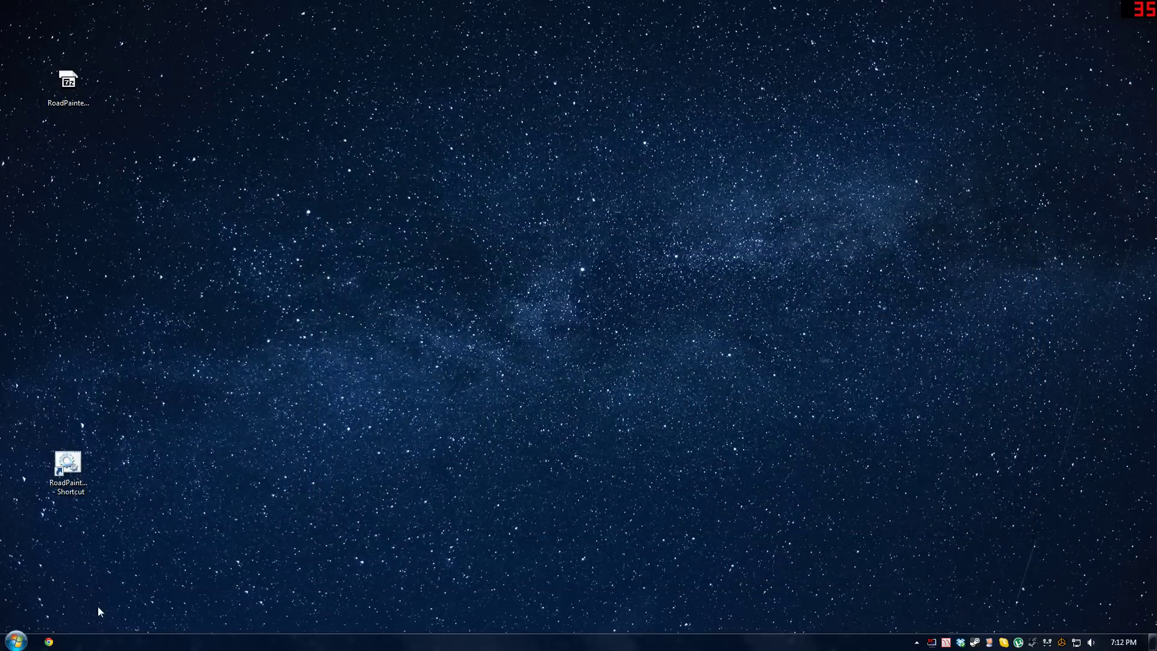
Open the ArmA 2 Operation Arrowhead folder through the Games folder on Local Disk (D:).
click(15, 641)
click(192, 464)
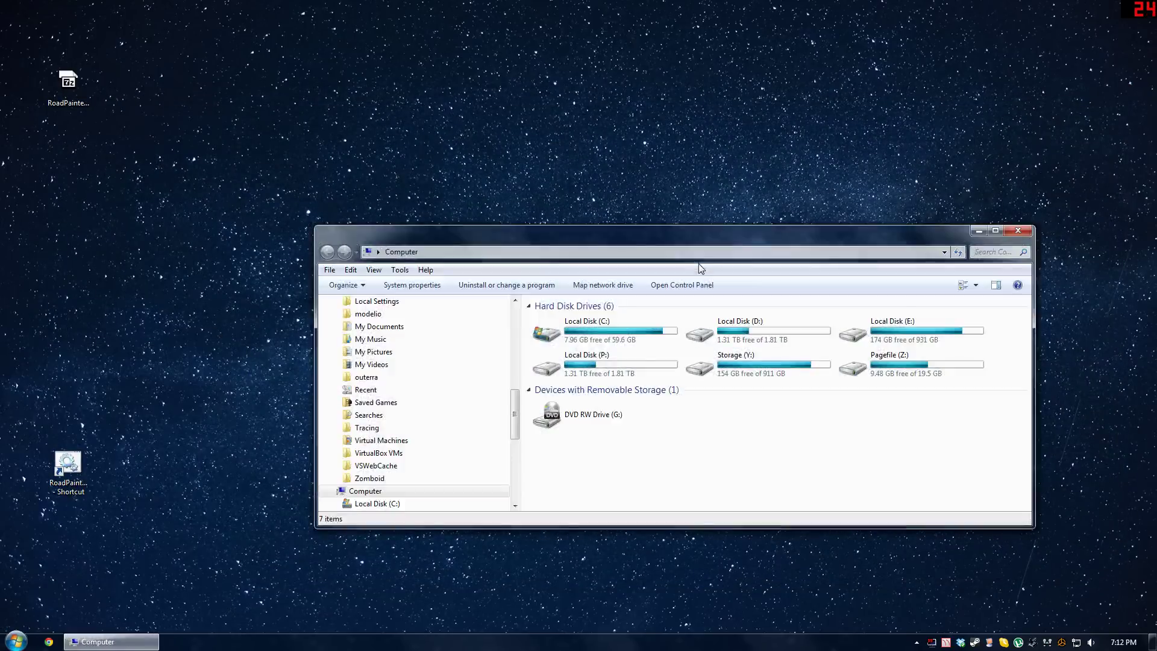
double_click(702, 332)
click(560, 373)
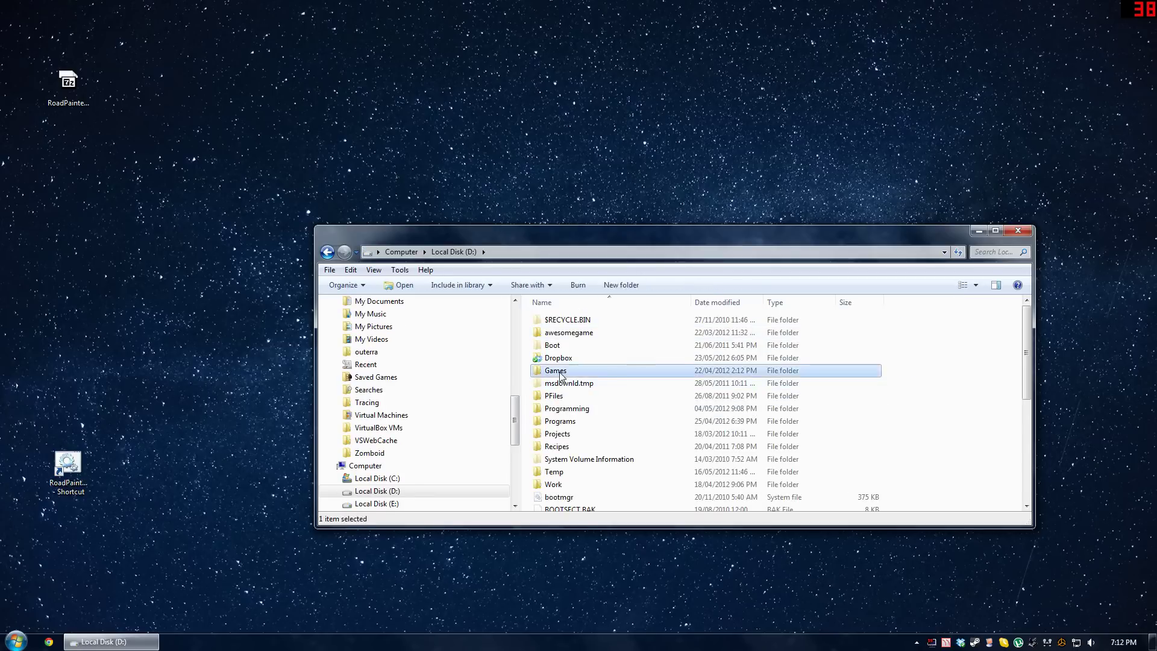
double_click(560, 374)
drag(589, 238, 548, 179)
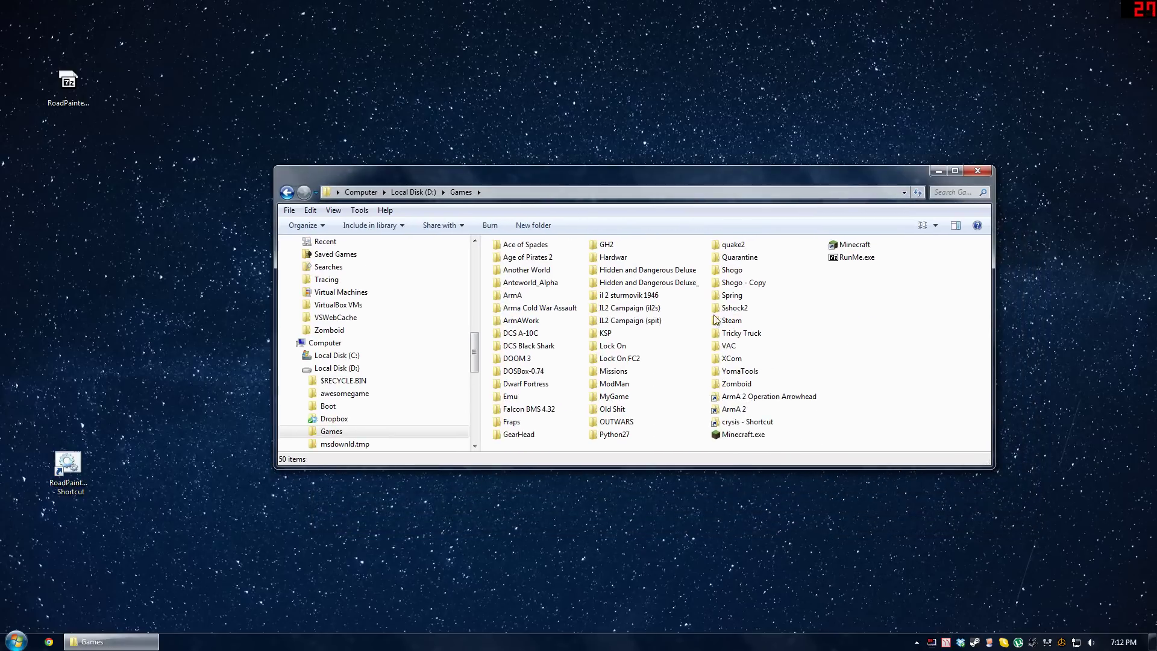
double_click(763, 397)
Run RoadPainter.cmd to launch the game, close its command window and minimize the folder window.
scroll(576, 323, down, 15)
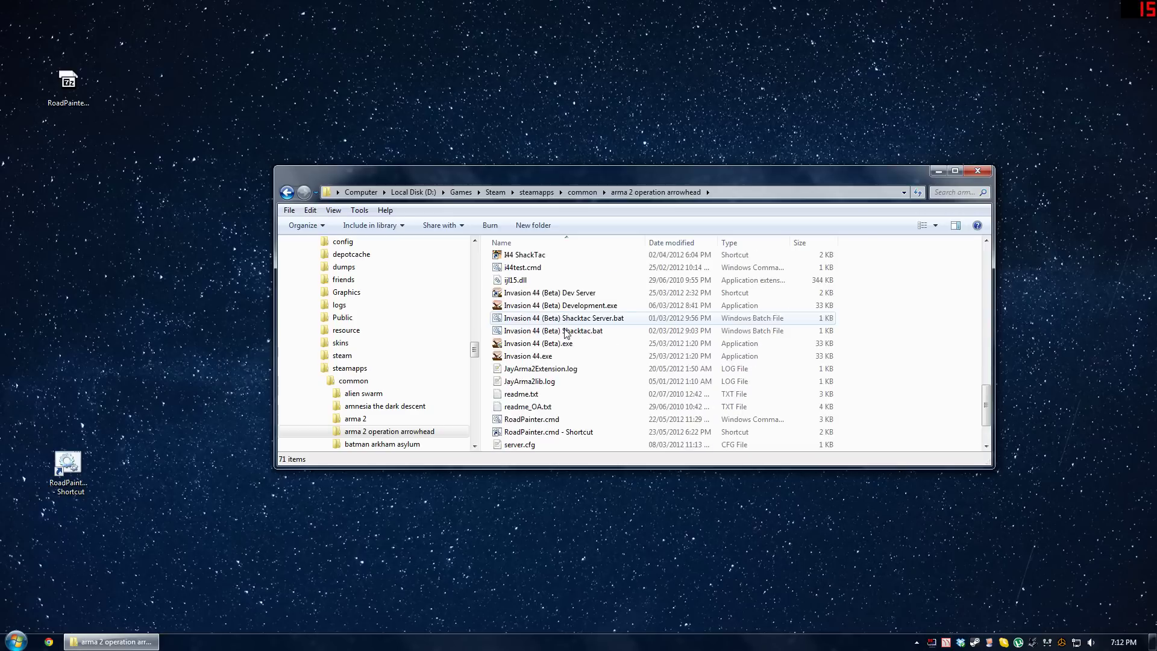
scroll(567, 333, down, 2)
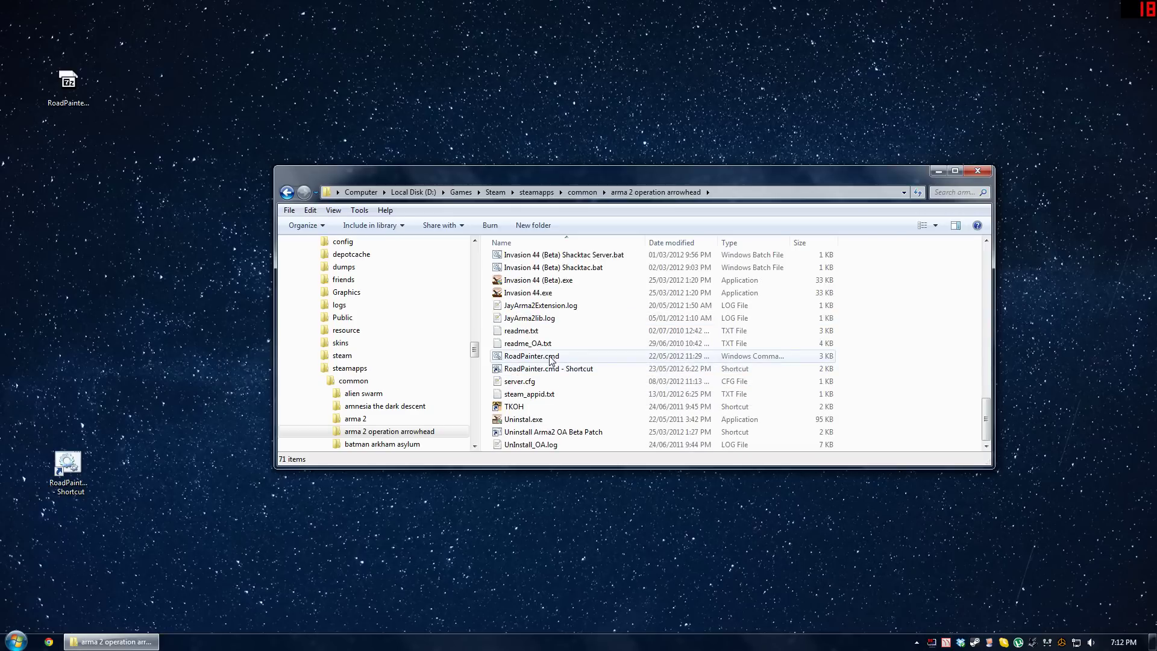
double_click(550, 356)
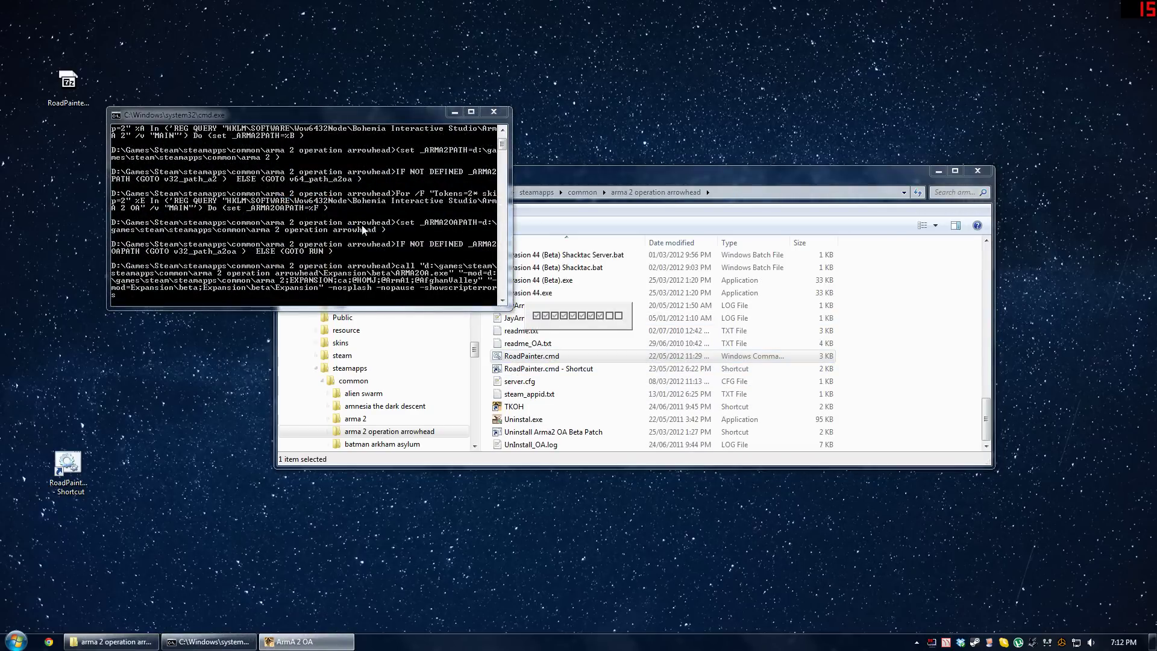
drag(319, 117, 290, 120)
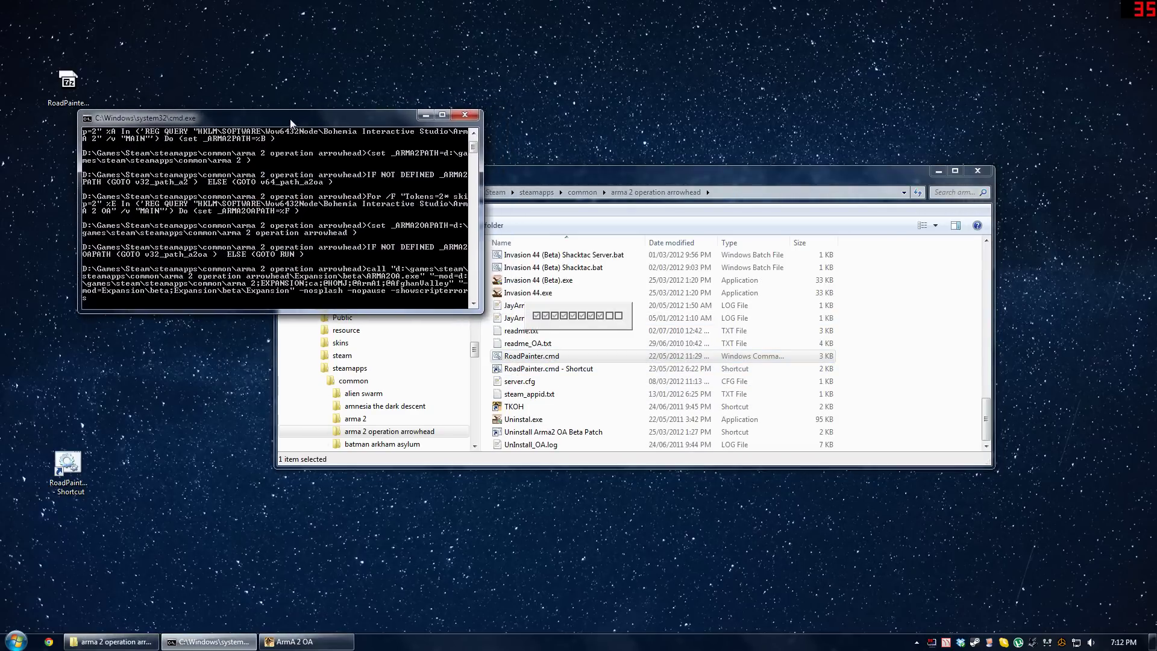
click(464, 115)
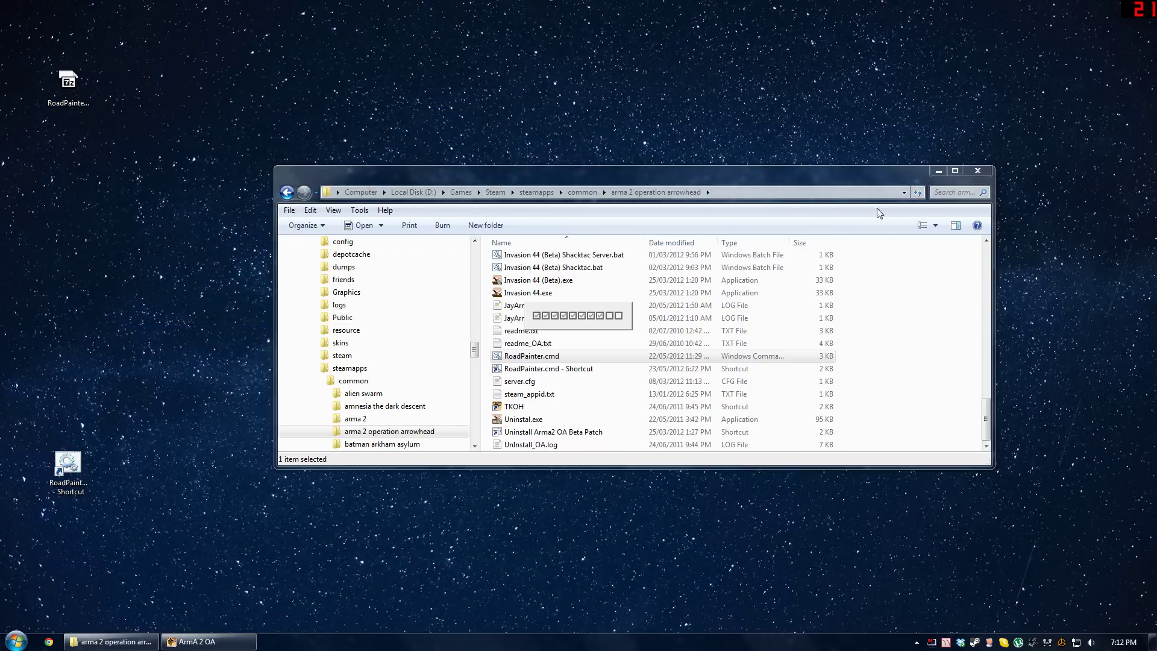
click(937, 170)
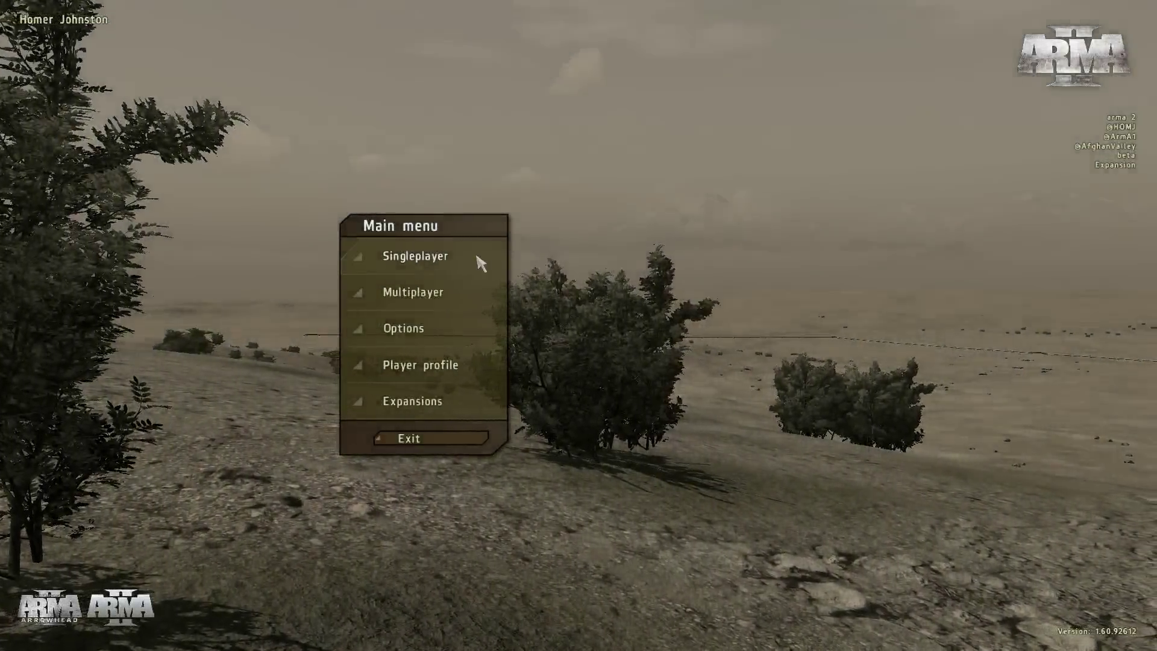
Open the singleplayer mission editor with the map Afghan Valley, Ghor Province.
click(467, 258)
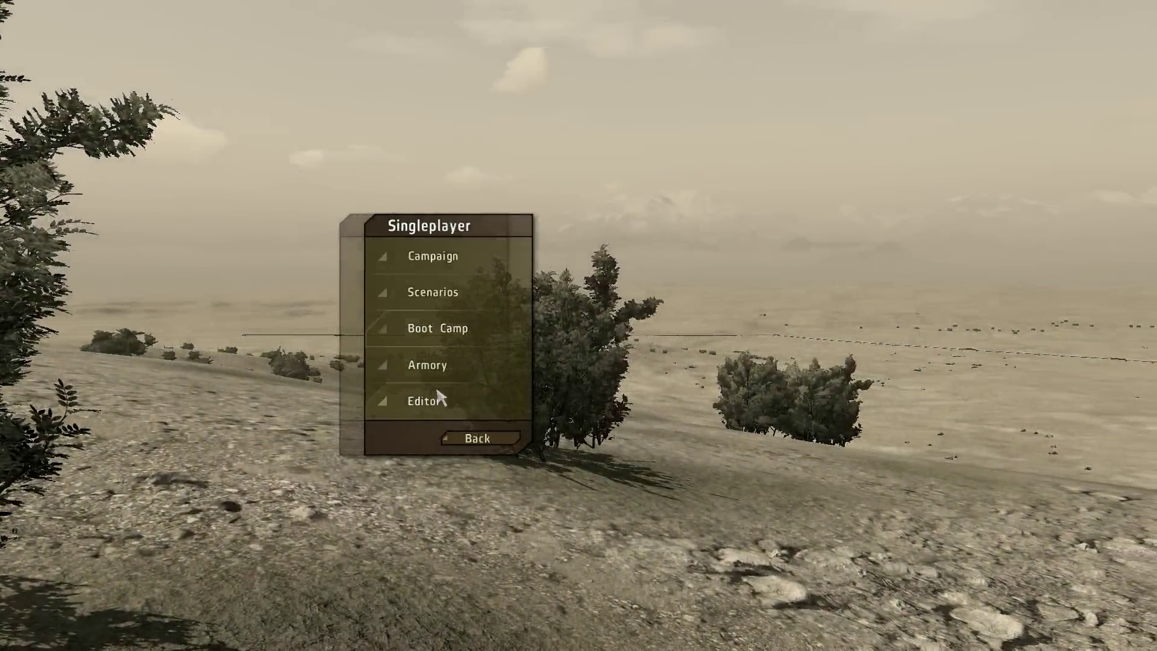
click(438, 392)
scroll(452, 374, up, 2)
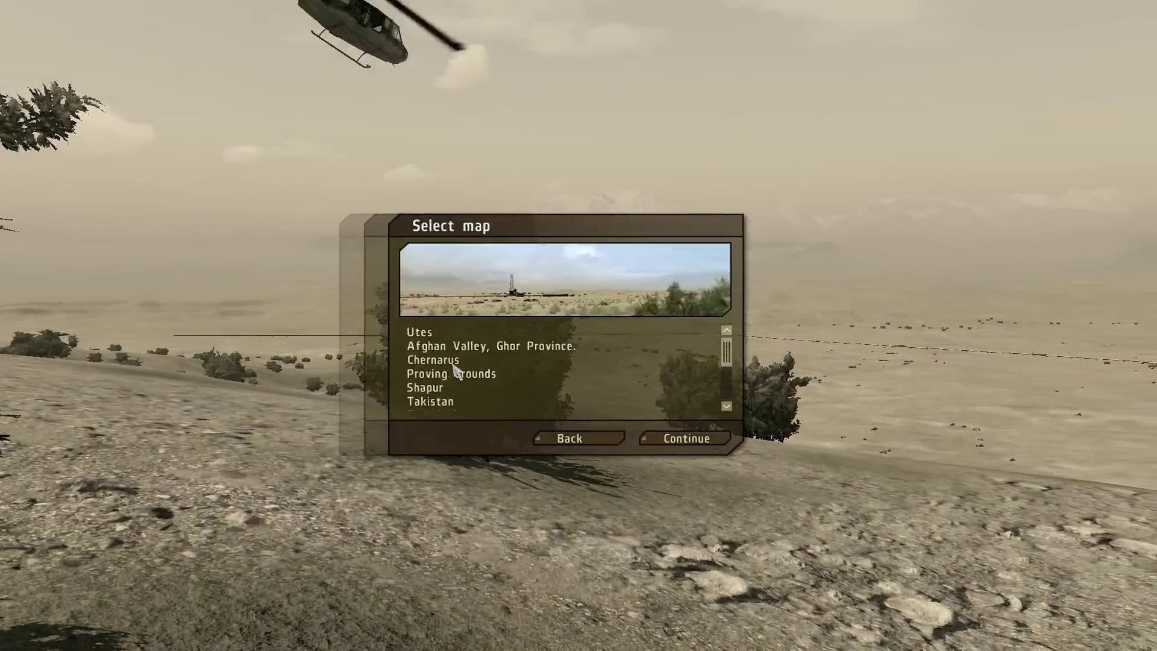
click(453, 346)
click(678, 438)
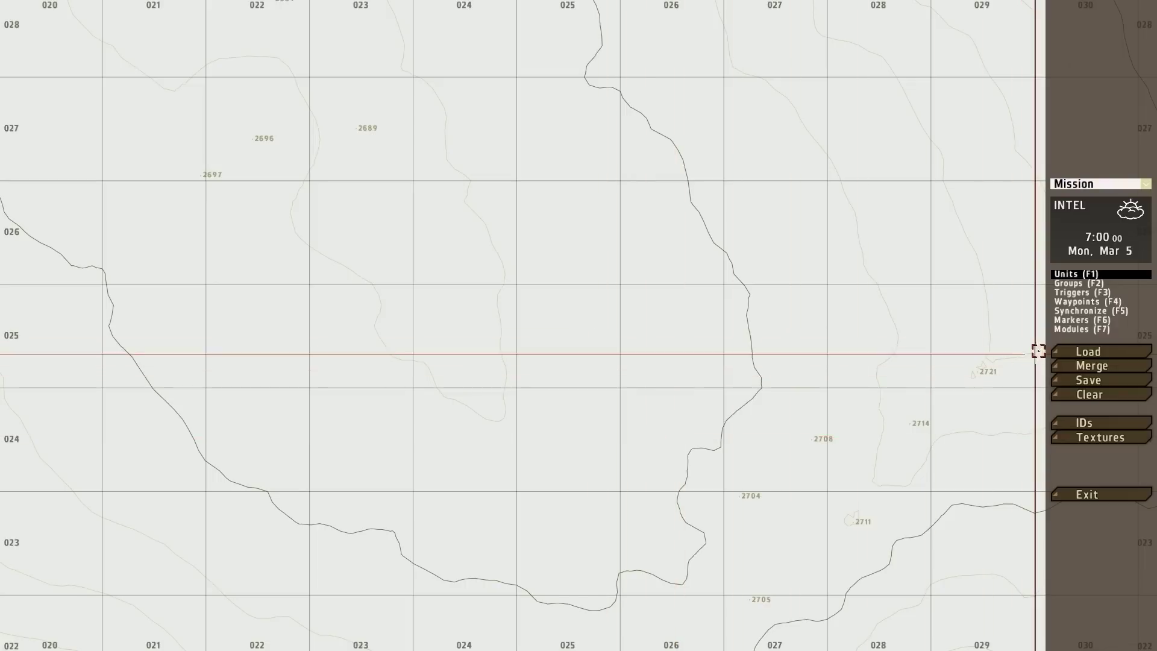
Load the _Road_Painter2 mission into the Afghan Valley editor map.
click(1067, 355)
click(582, 312)
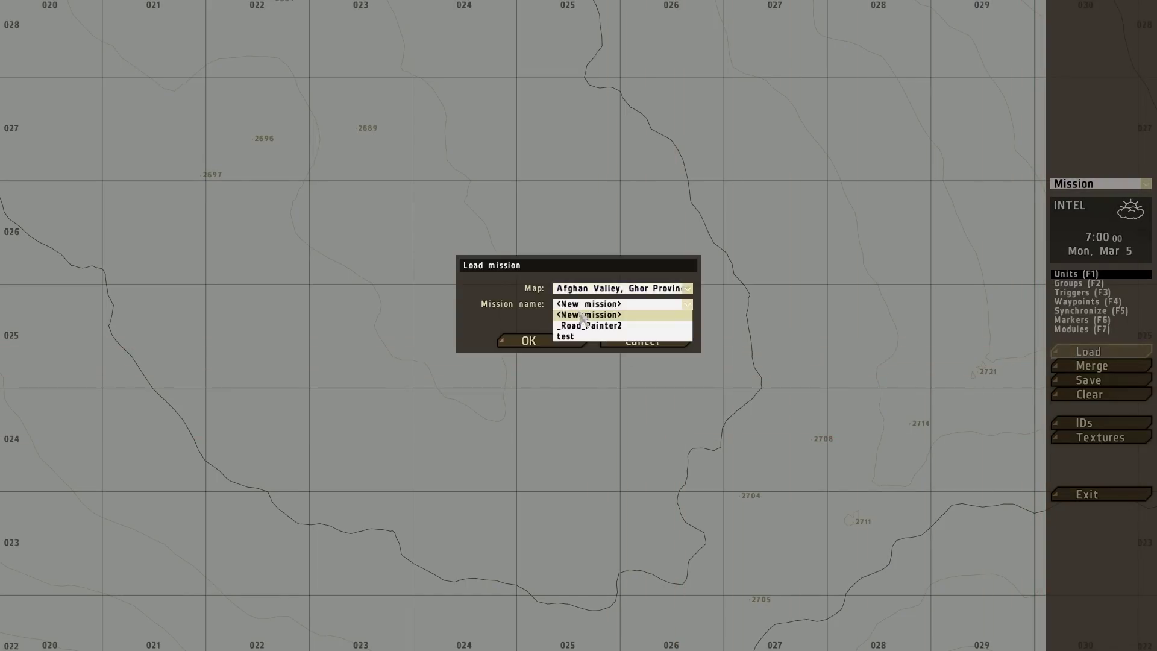
click(580, 326)
click(560, 342)
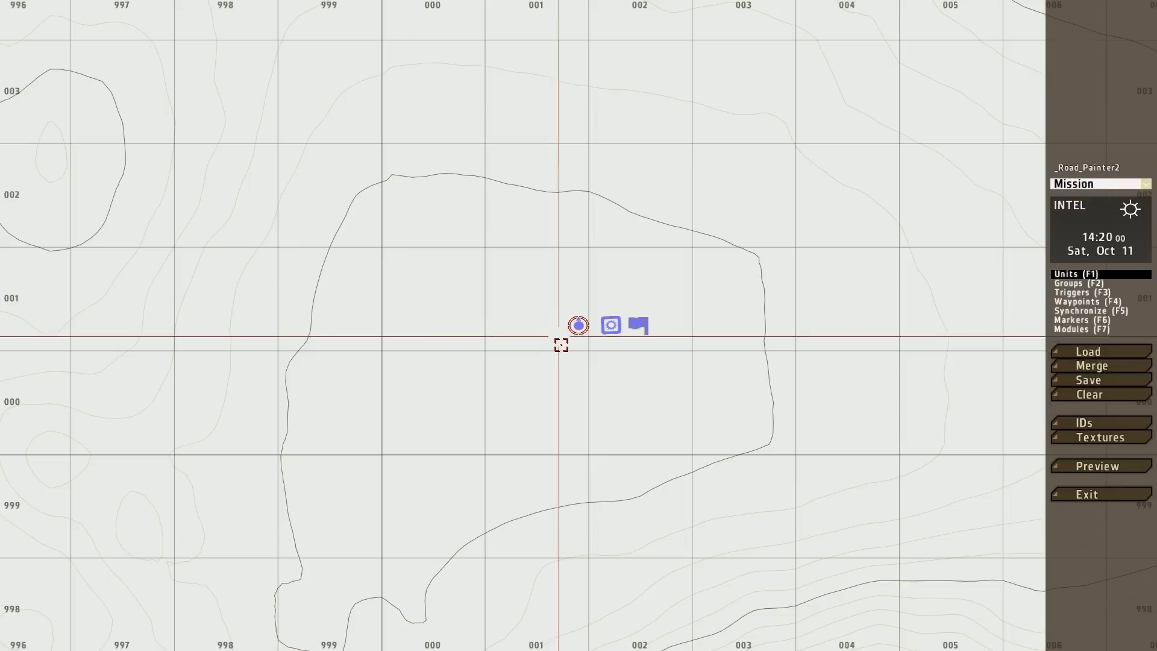
scroll(577, 410, down, 5)
right_drag(571, 428, 244, 514)
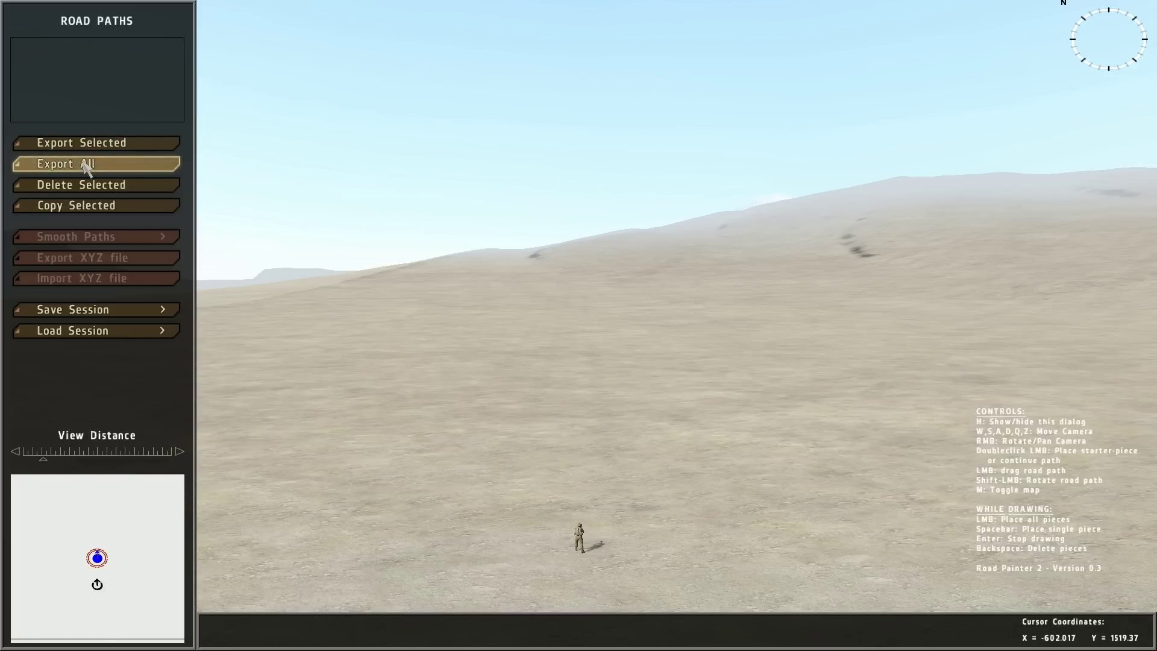
Raise the Road Painter view distance slightly and pan the minimap around the player marker.
click(135, 208)
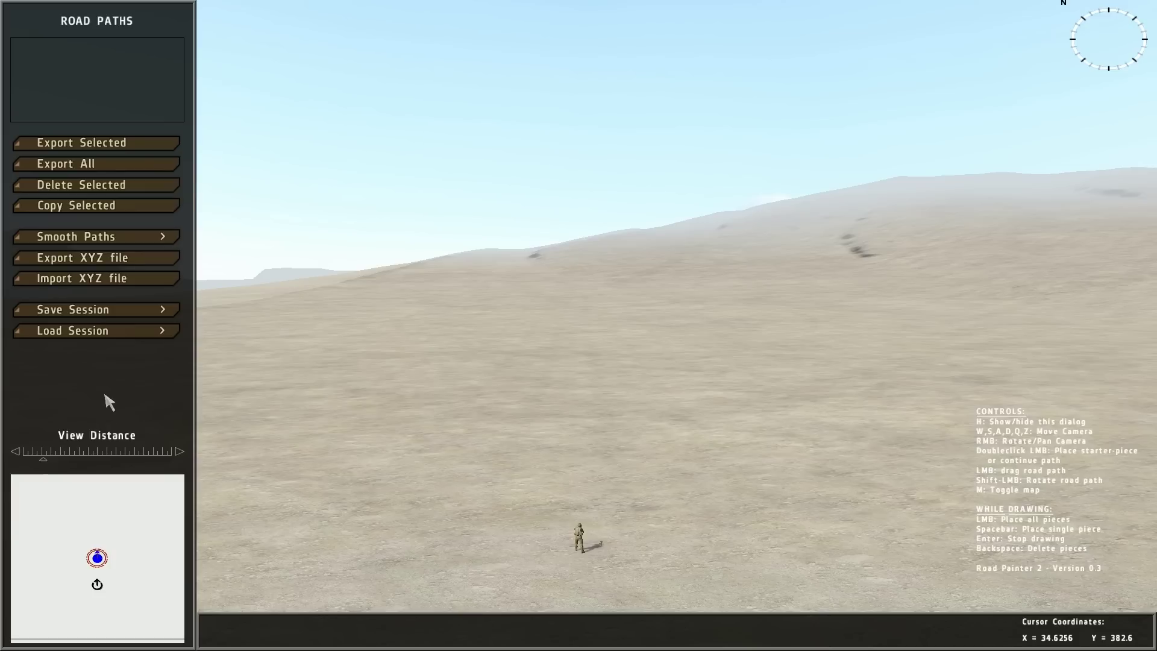
mouse_move(50, 461)
mouse_down()
mouse_move(30, 460)
mouse_move(93, 461)
mouse_move(64, 461)
mouse_up()
right_drag(104, 498, 88, 477)
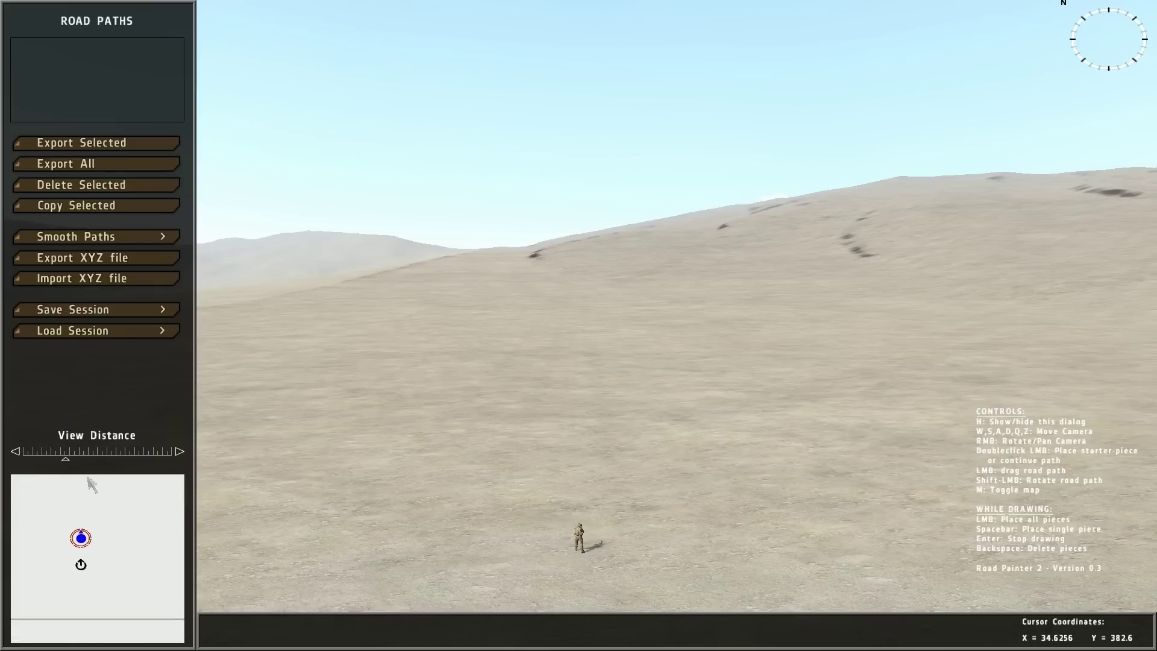
mouse_move(92, 484)
mouse_down()
mouse_move(121, 550)
mouse_move(162, 506)
mouse_move(147, 506)
mouse_move(112, 565)
mouse_up()
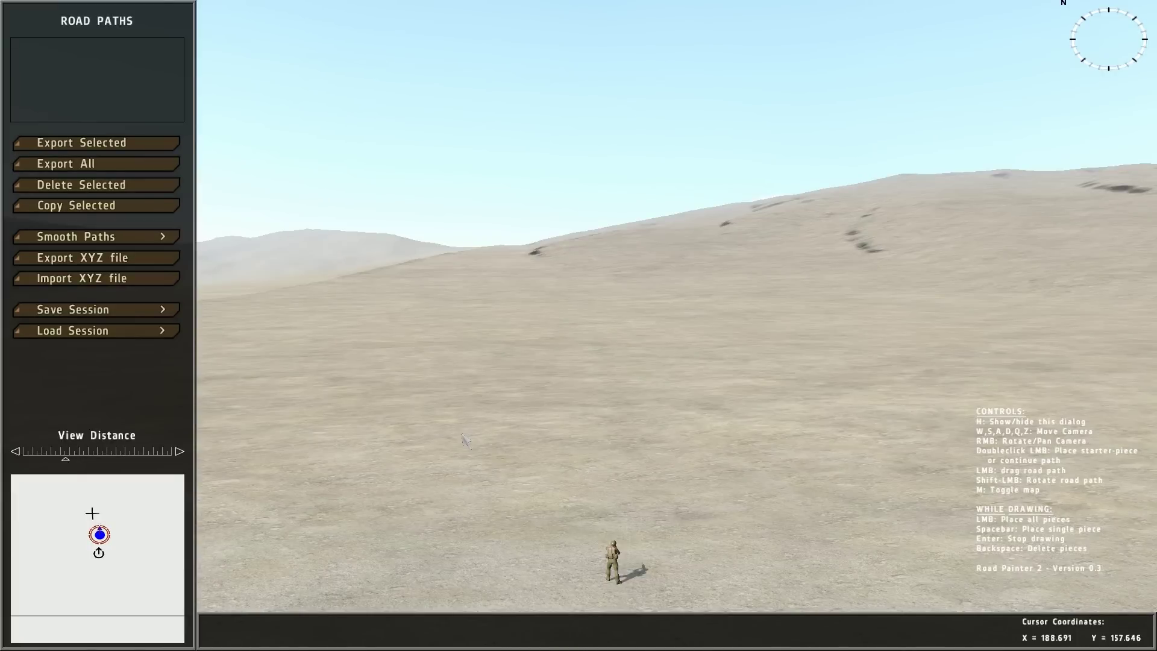
Try out the camera controls by lowering, rotating and flying the camera forward over the hills.
key(w)
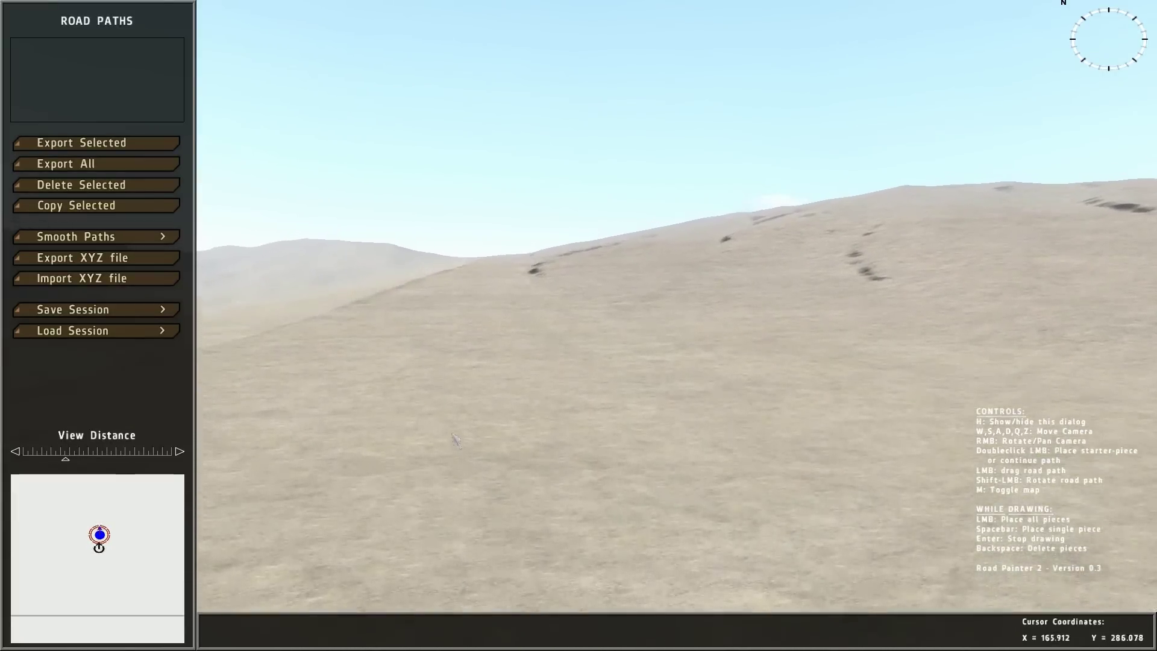
key(z)
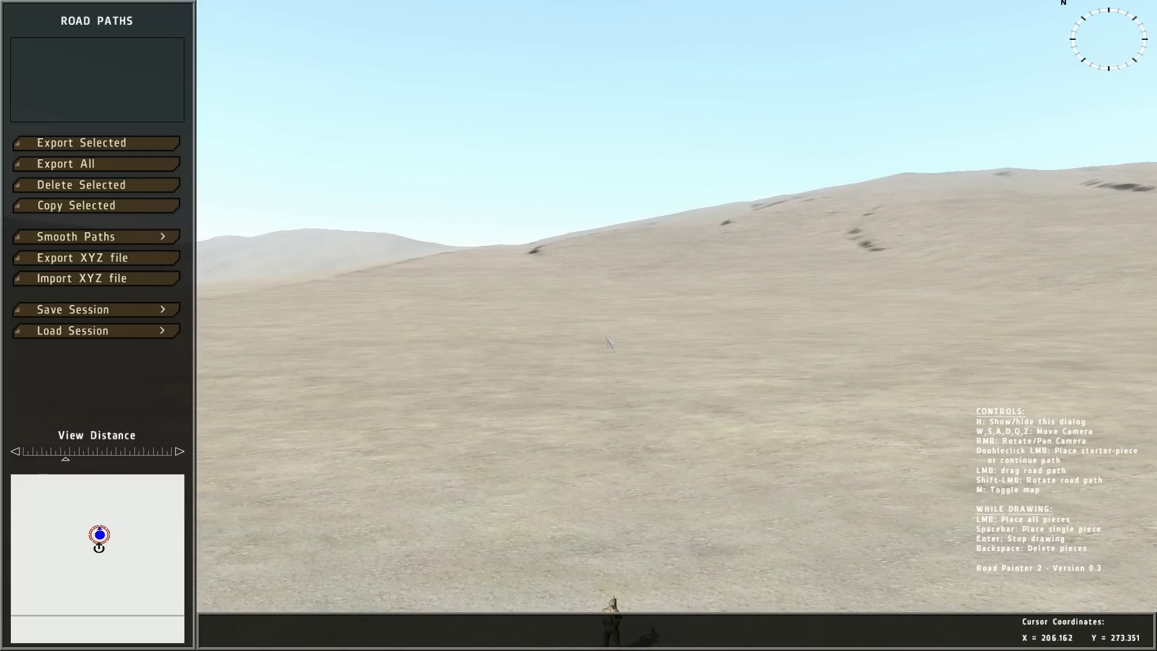
right_drag(610, 342, 643, 360)
key(w)
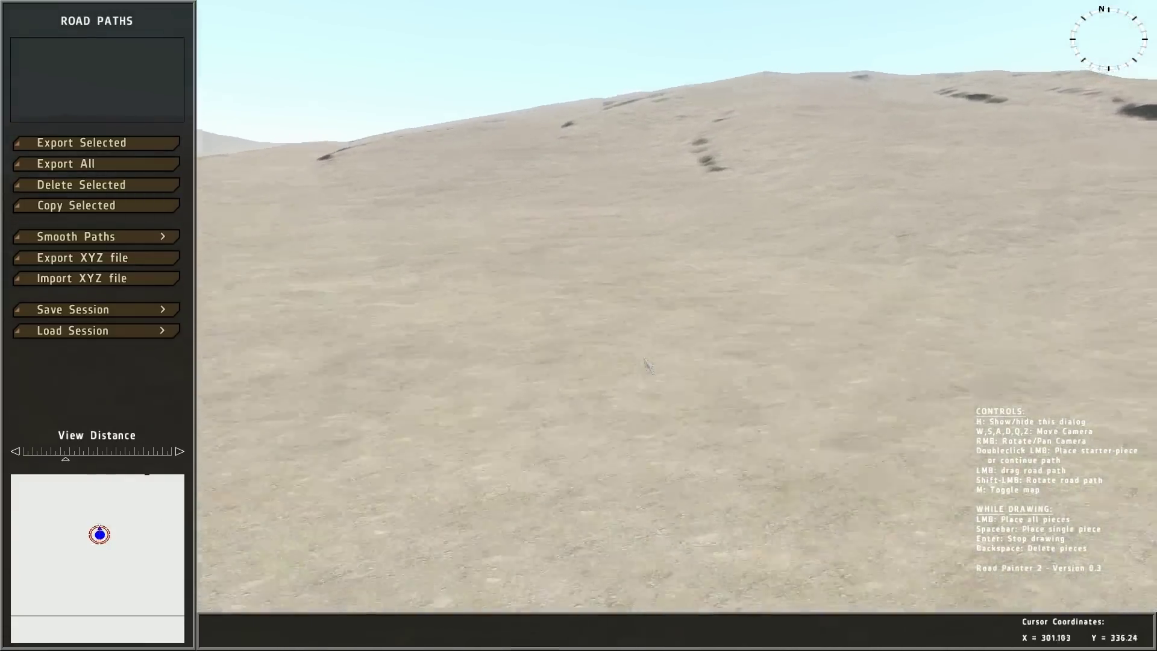
key(w)
right_drag(643, 359, 318, 380)
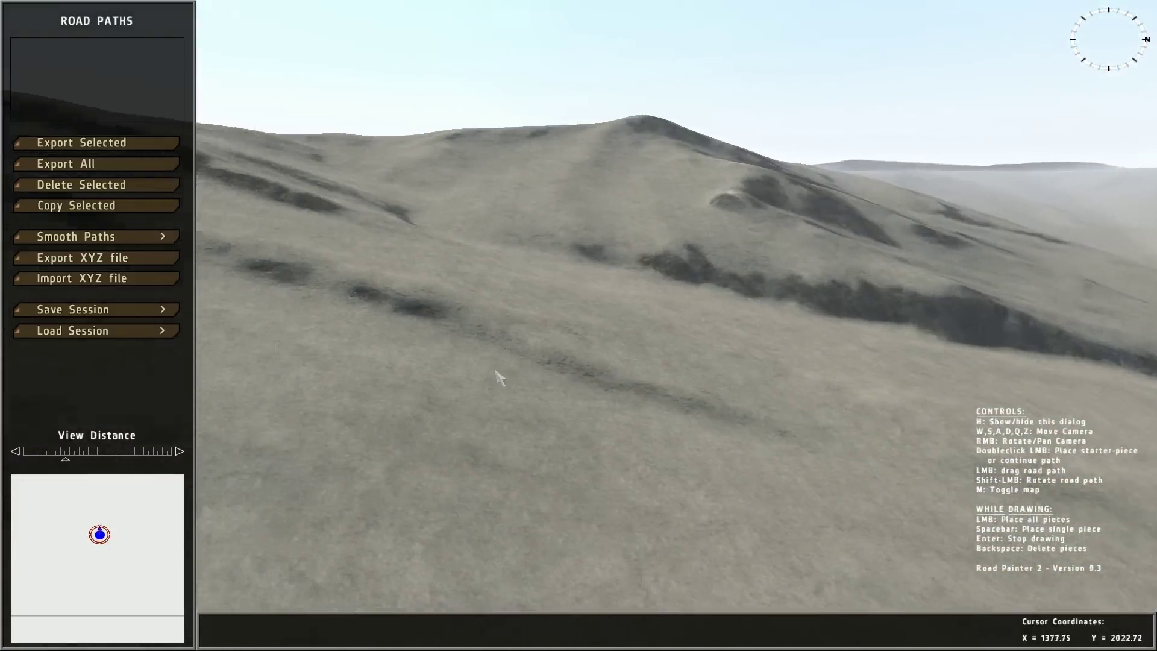
key(w)
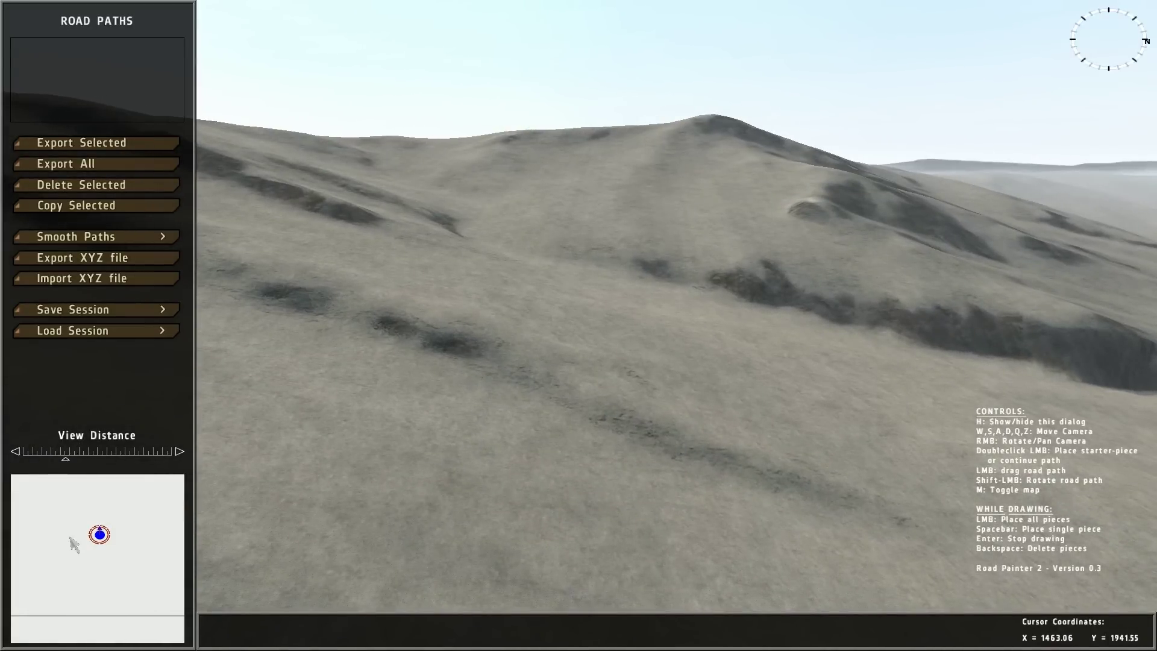
Display the large terrain map, pan it around the player marker, and toggle it off and on again.
key(m)
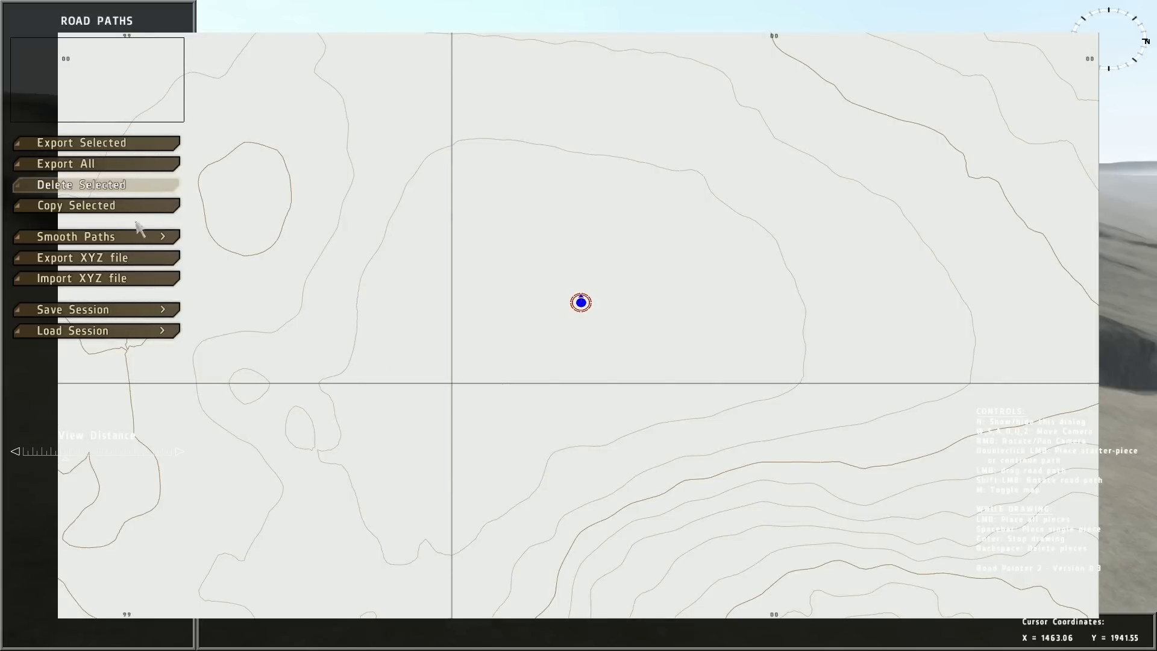
right_drag(547, 361, 304, 352)
key(m)
key(m)
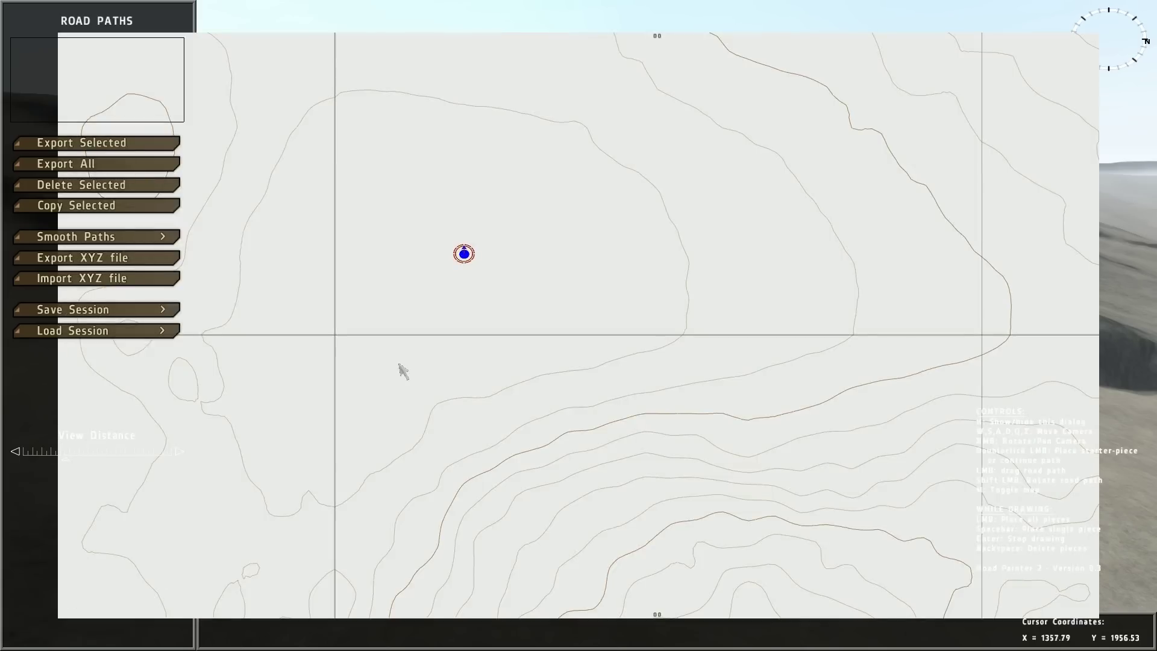
Hide the large map and place a ca\roads_e\asf2 starter piece on the open ground ahead of the camera.
key(m)
right_drag(447, 362, 669, 412)
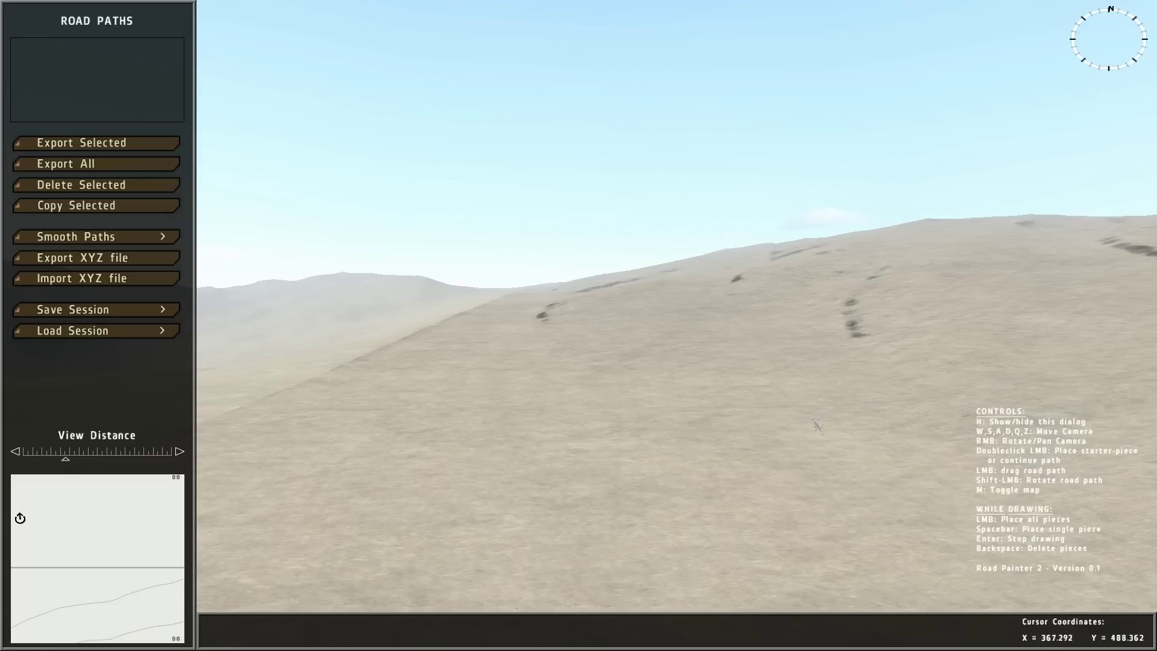
right_drag(816, 422, 806, 500)
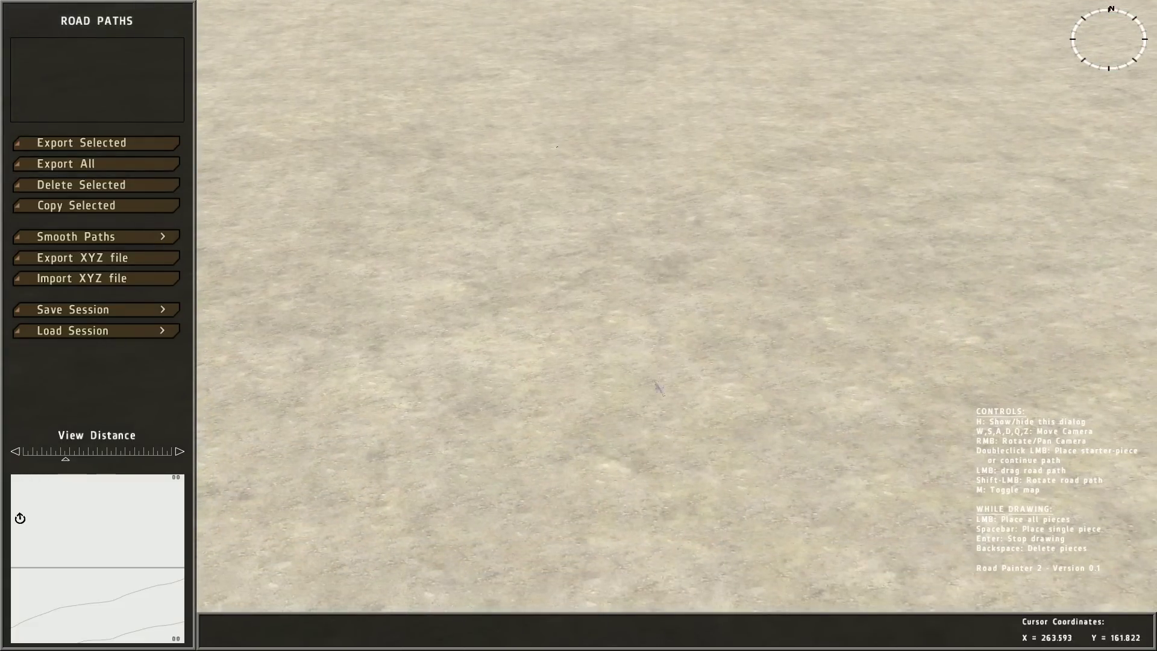
double_click(637, 340)
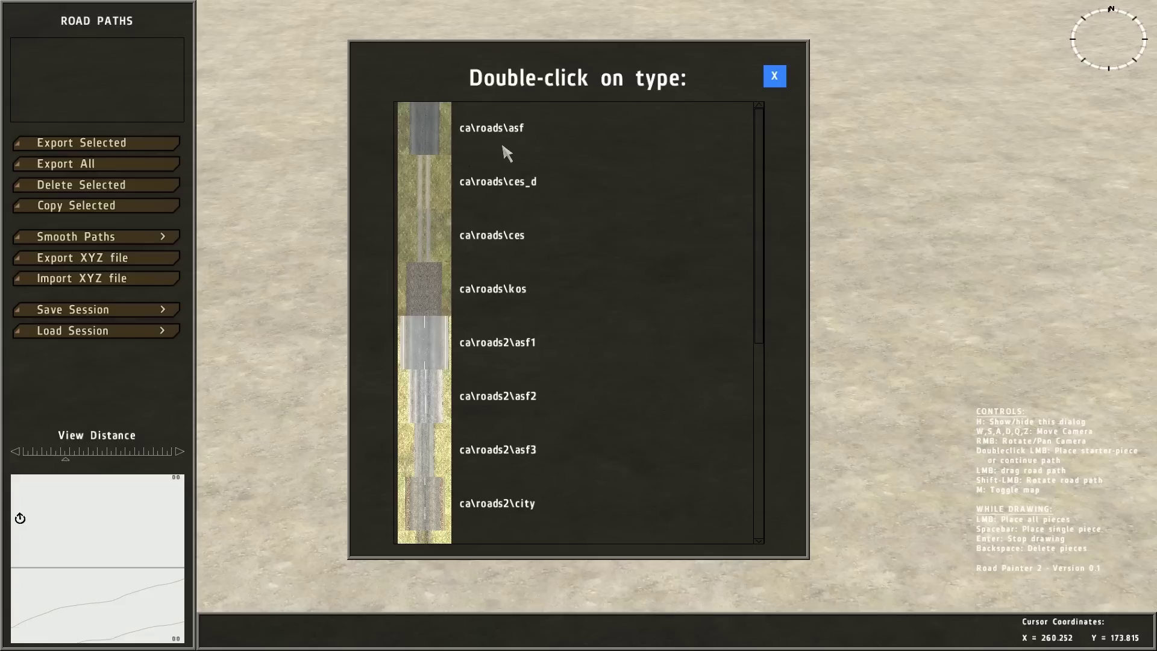
drag(757, 130, 696, 109)
mouse_move(762, 146)
mouse_down()
mouse_move(764, 382)
mouse_move(761, 155)
mouse_up()
drag(763, 147, 667, 363)
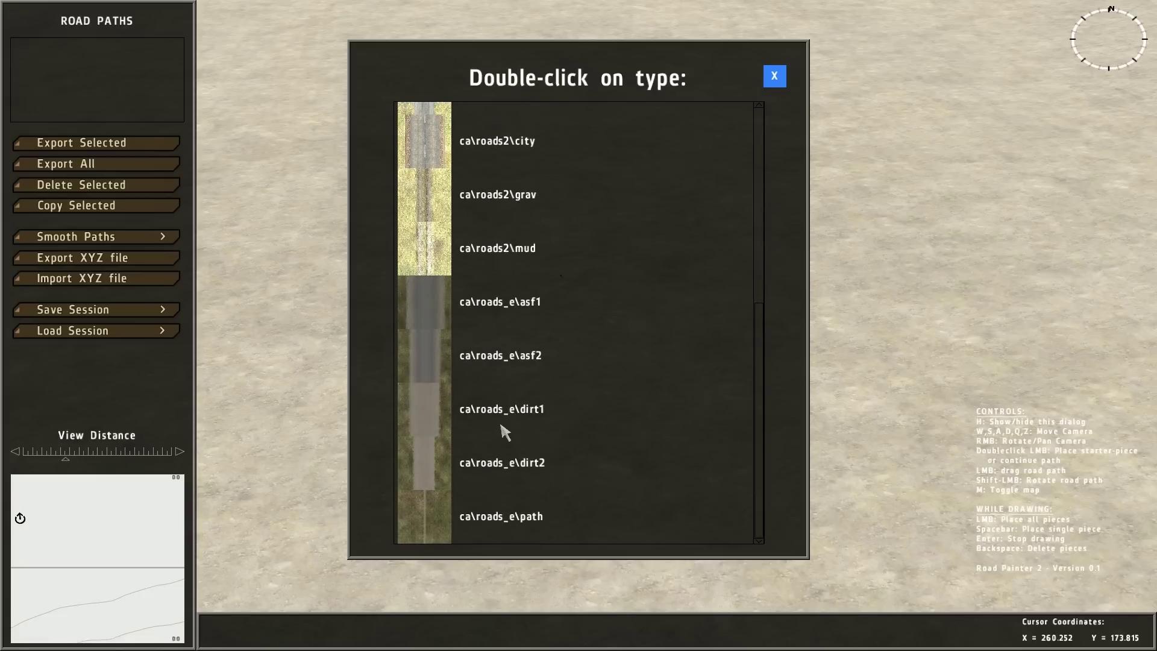
click(486, 357)
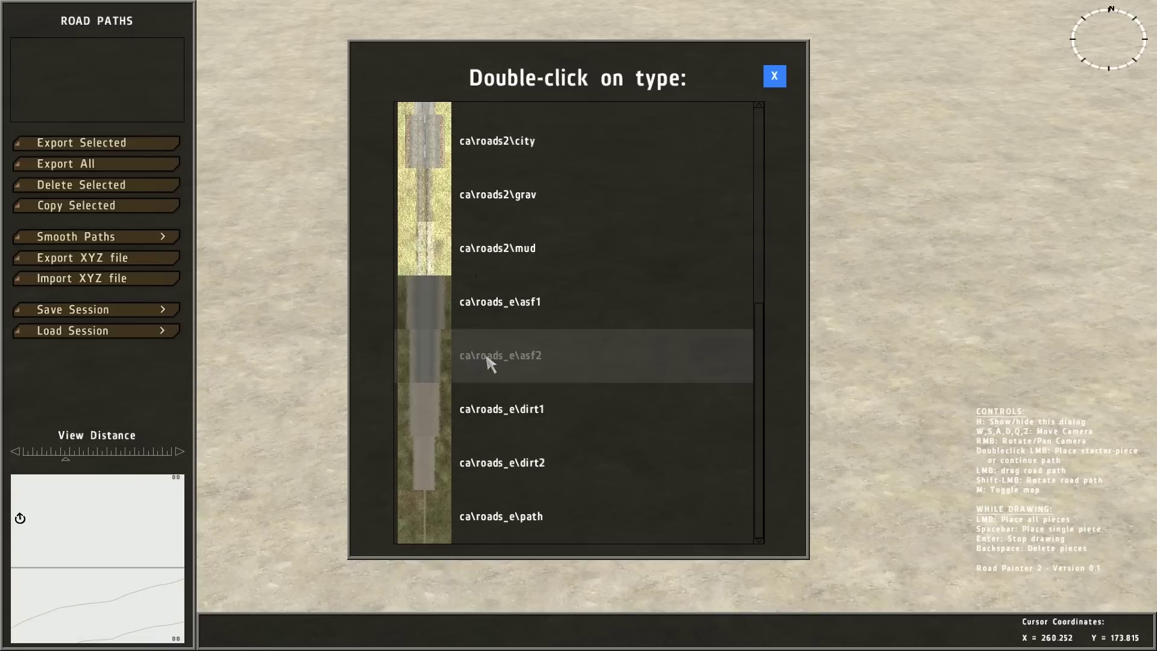
double_click(500, 353)
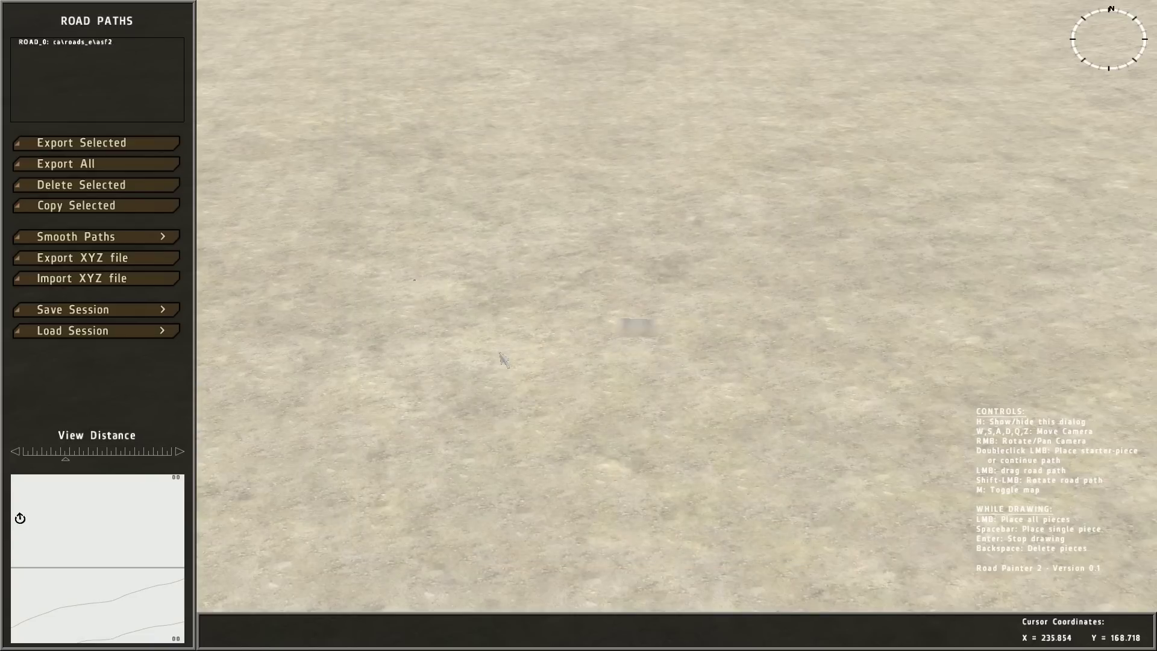
Shift the asf2 starter piece a short distance across the ground and rotate it to point roughly north.
key(w)
key(z)
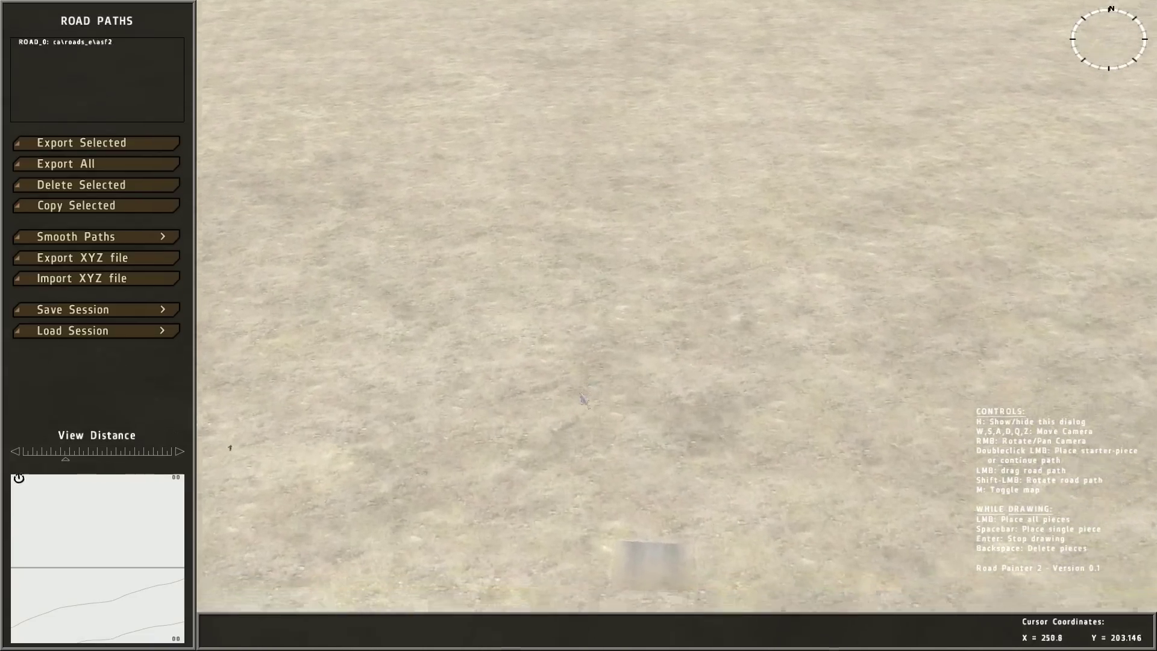
key(s)
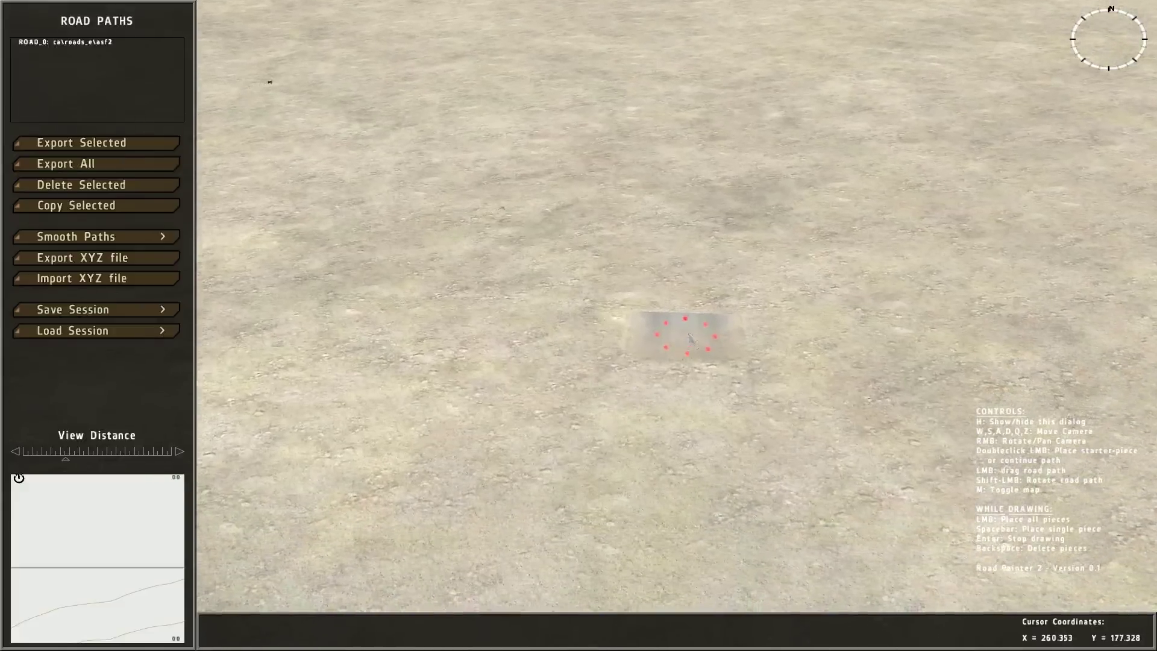
click(673, 338)
mouse_move(673, 337)
mouse_down()
mouse_move(633, 375)
mouse_move(614, 458)
mouse_move(567, 358)
mouse_move(585, 375)
mouse_move(599, 278)
mouse_move(630, 392)
mouse_move(616, 311)
mouse_move(521, 321)
mouse_move(642, 429)
mouse_move(659, 324)
mouse_up()
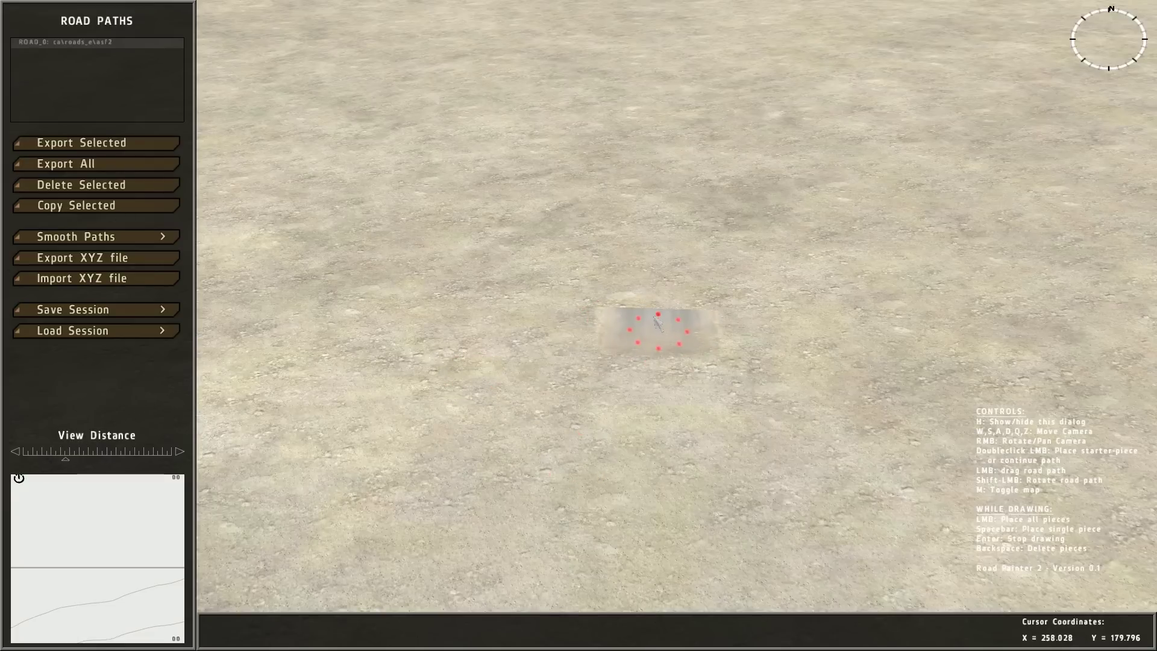
shift+drag(655, 257, 643, 337)
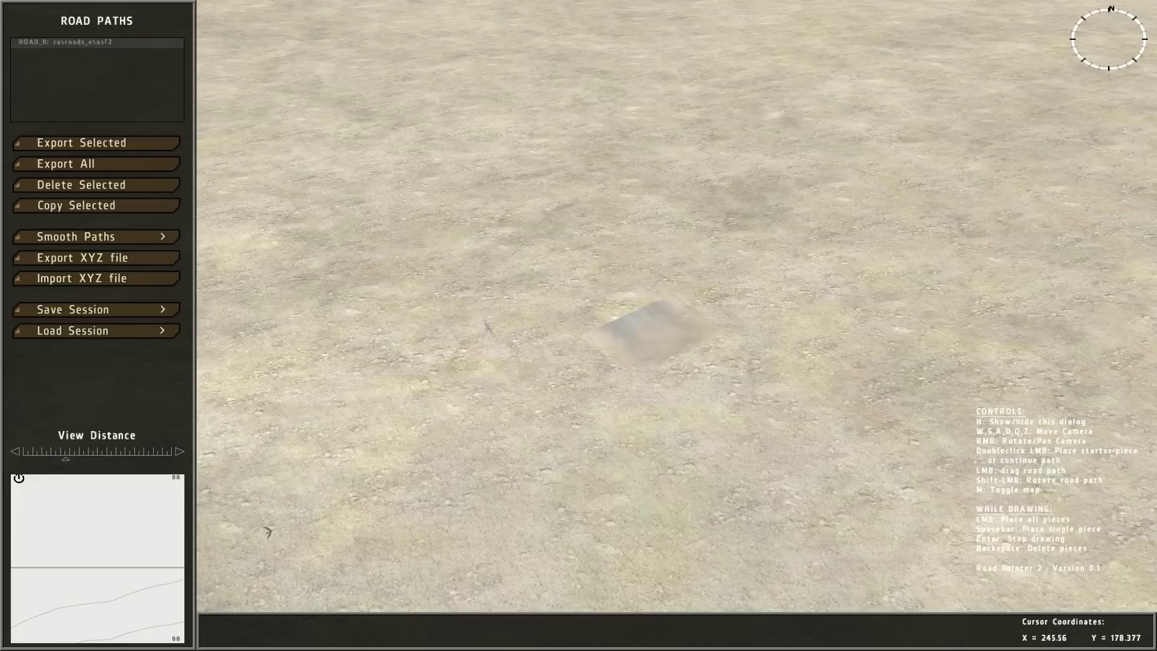
shift+drag(548, 325, 675, 189)
Start drawing the asf2 road from its starter piece and lay a first section curving gently to the right.
right_drag(739, 340, 827, 322)
key(w)
key(z)
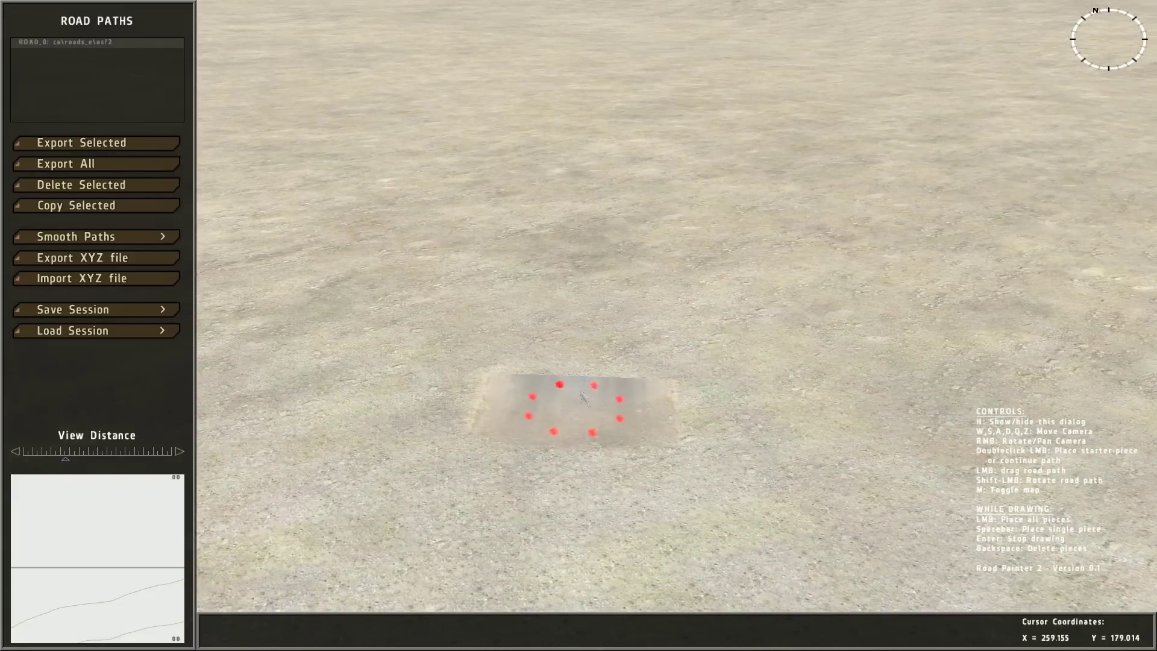
click(582, 397)
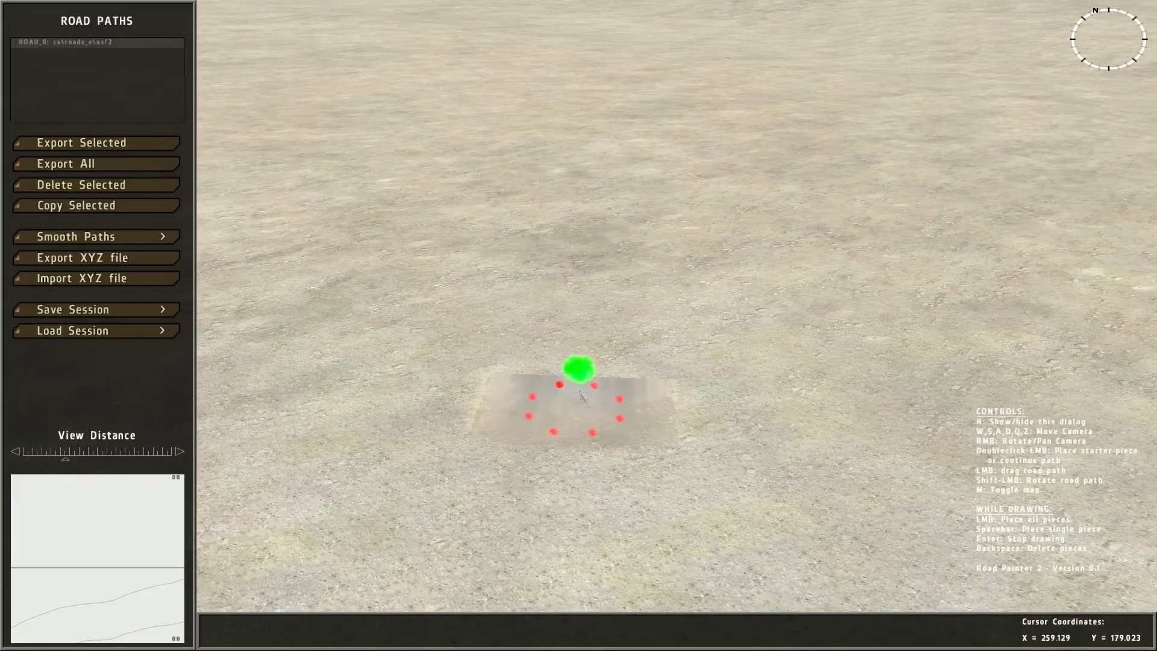
mouse_move(588, 344)
mouse_down()
mouse_move(609, 165)
mouse_move(839, 129)
mouse_move(446, 102)
mouse_move(789, 111)
mouse_move(711, 99)
mouse_move(416, 99)
mouse_move(543, 105)
mouse_move(618, 92)
mouse_up()
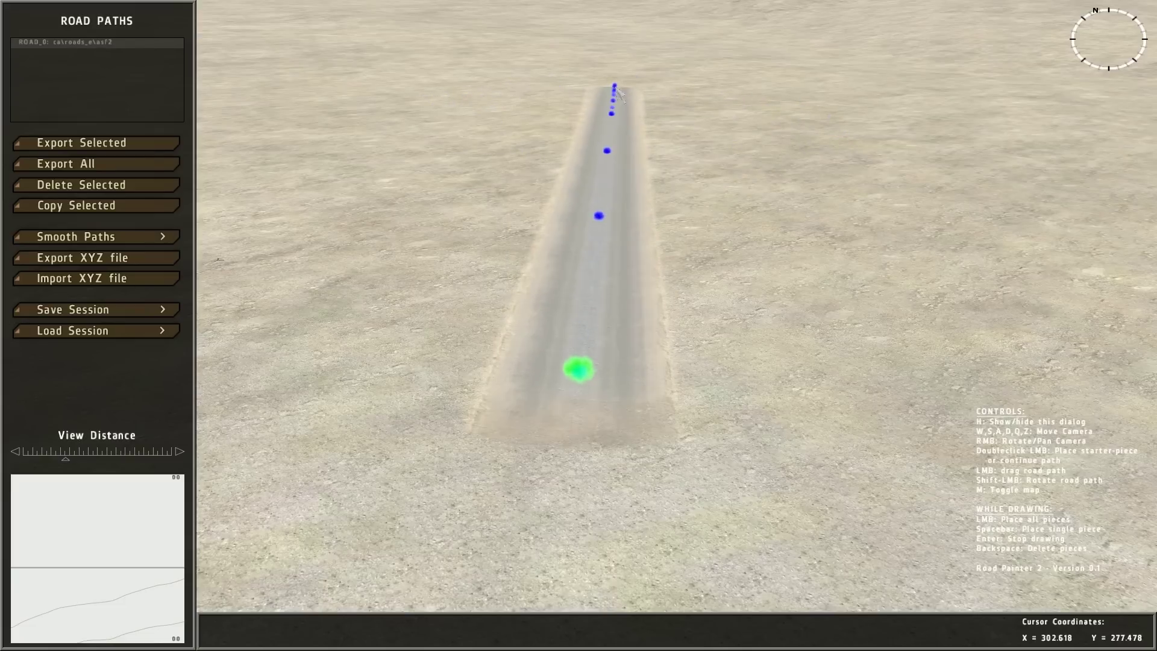
key(q)
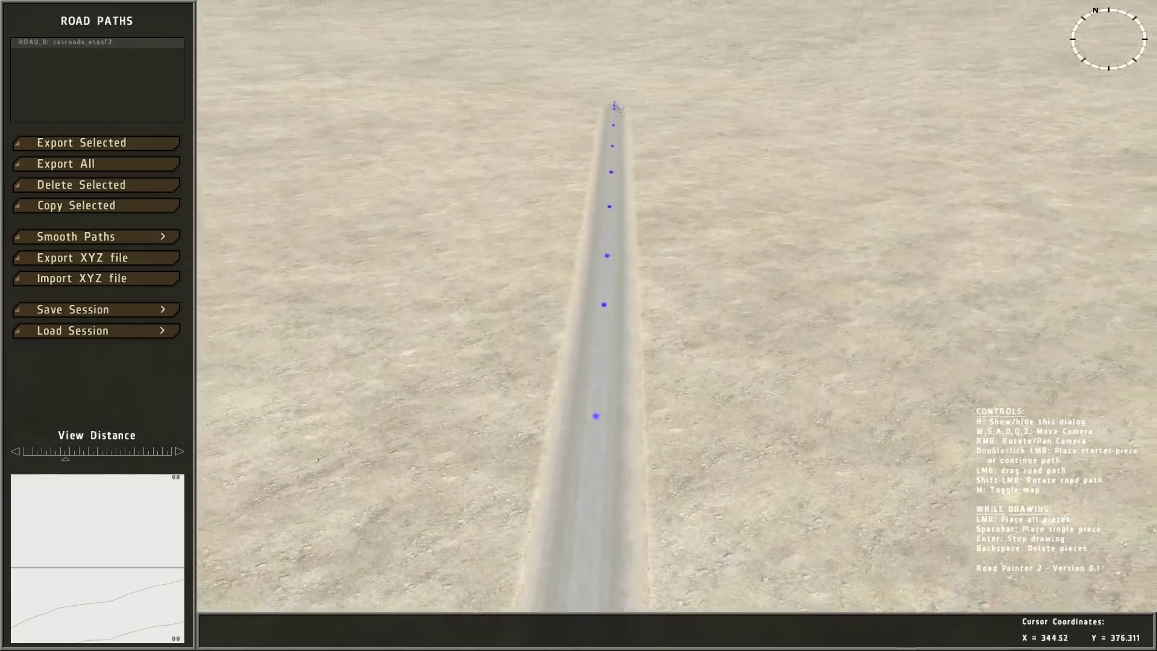
key(s)
key(s)
key(w)
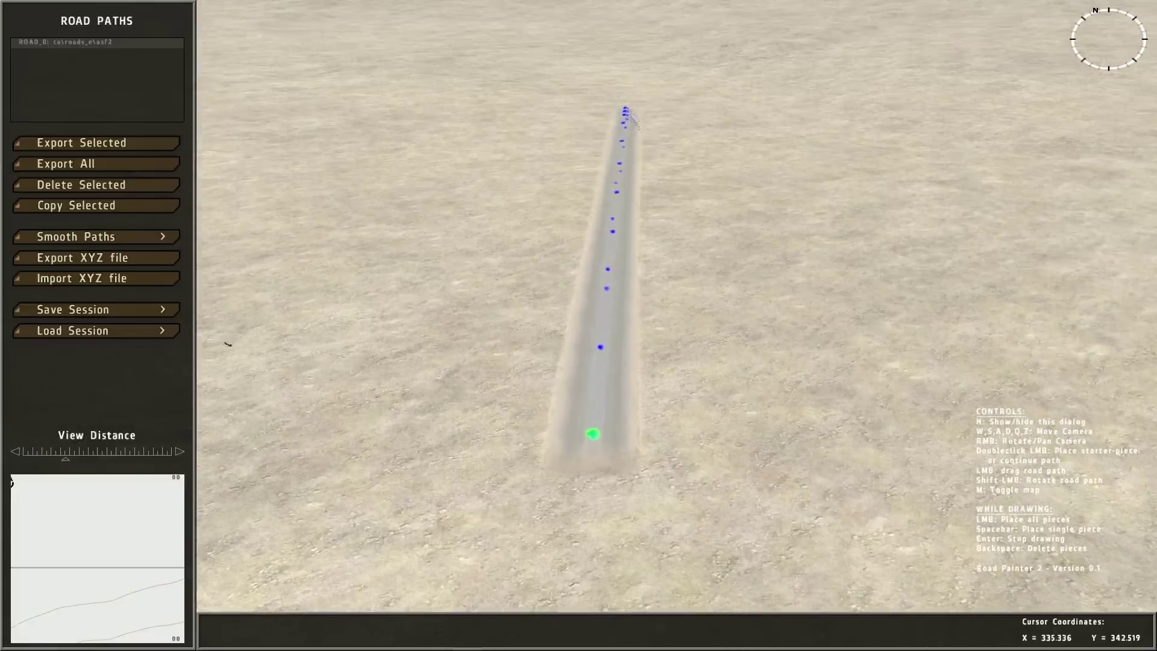
drag(650, 129, 711, 158)
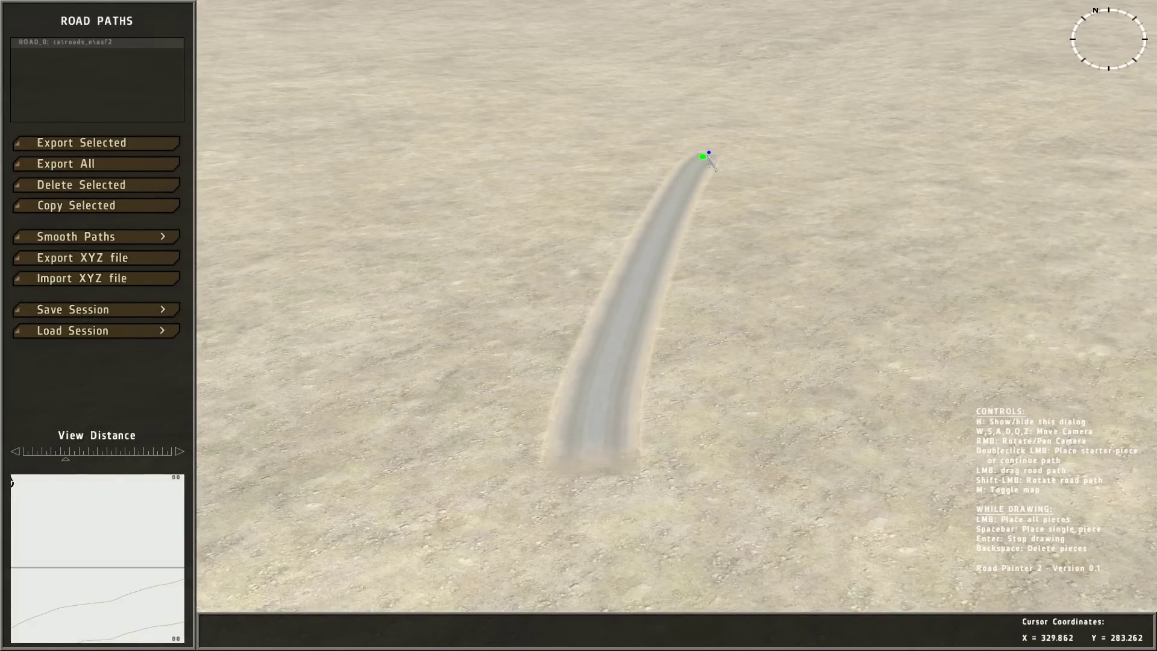
Extend the asf2 road northward with a section that bends back to the left.
key(w)
key(d)
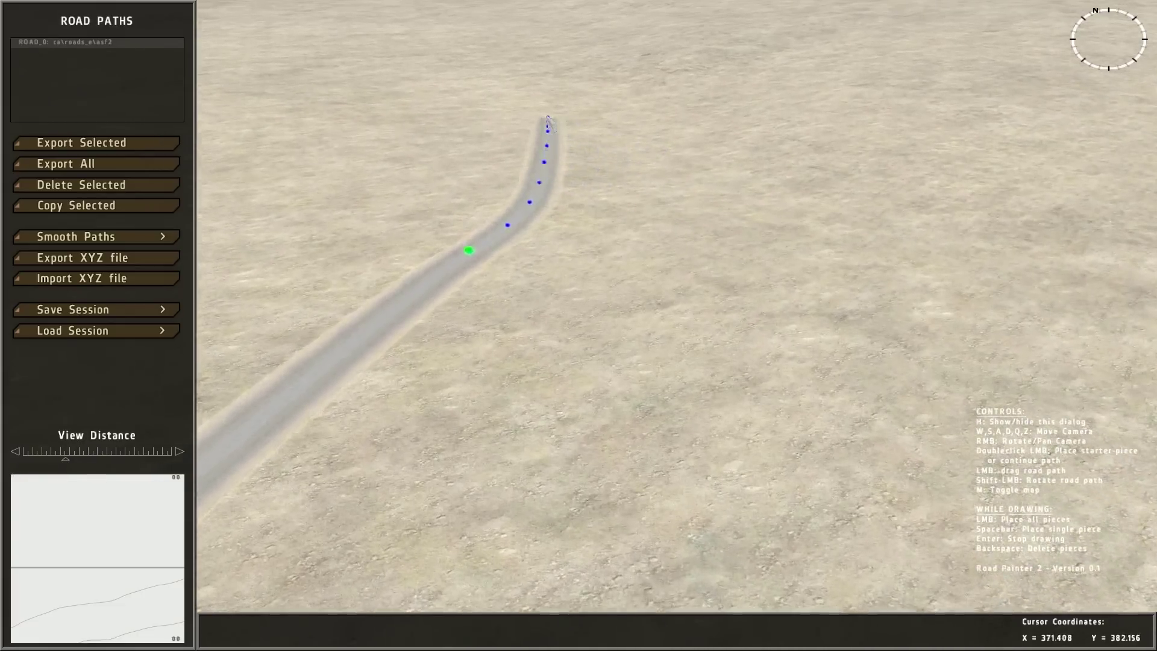
click(547, 117)
key(w)
key(d)
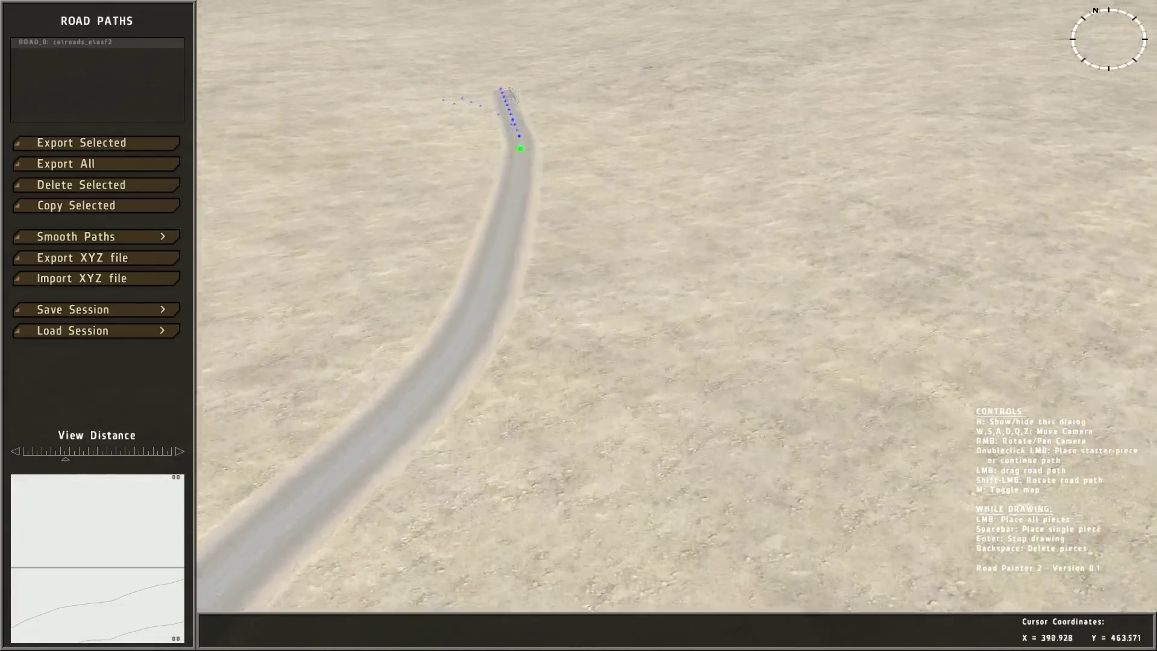
right_drag(501, 93, 444, 125)
key(w)
key(d)
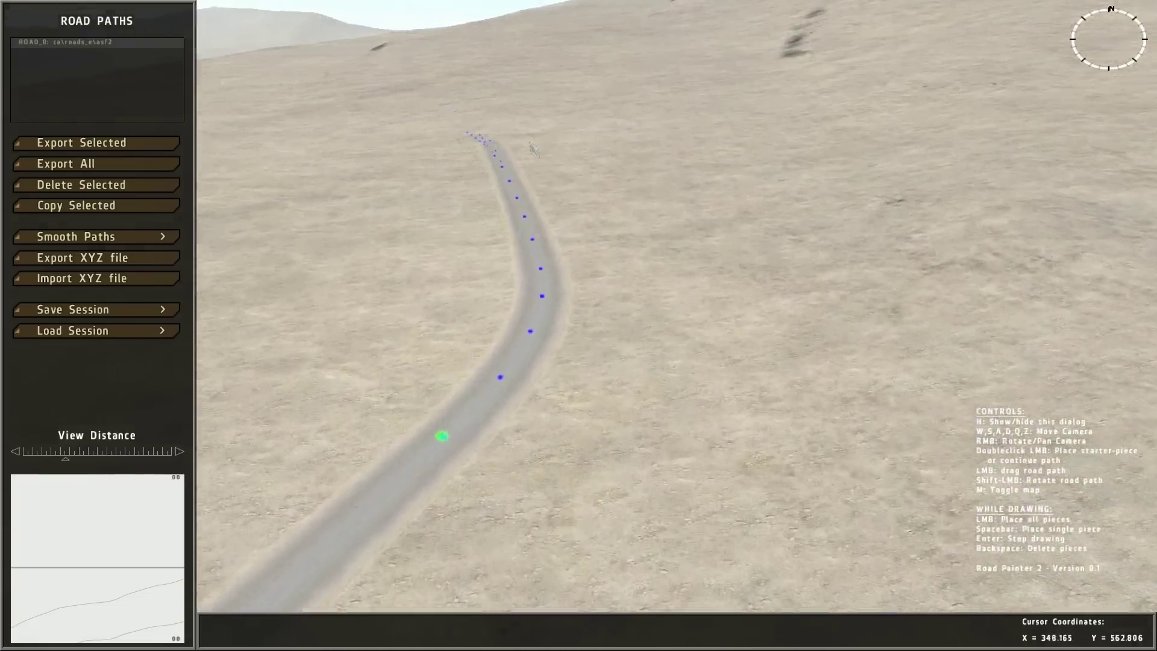
Lay further left and right bends along the hillside and stop drawing the road.
drag(623, 109, 487, 82)
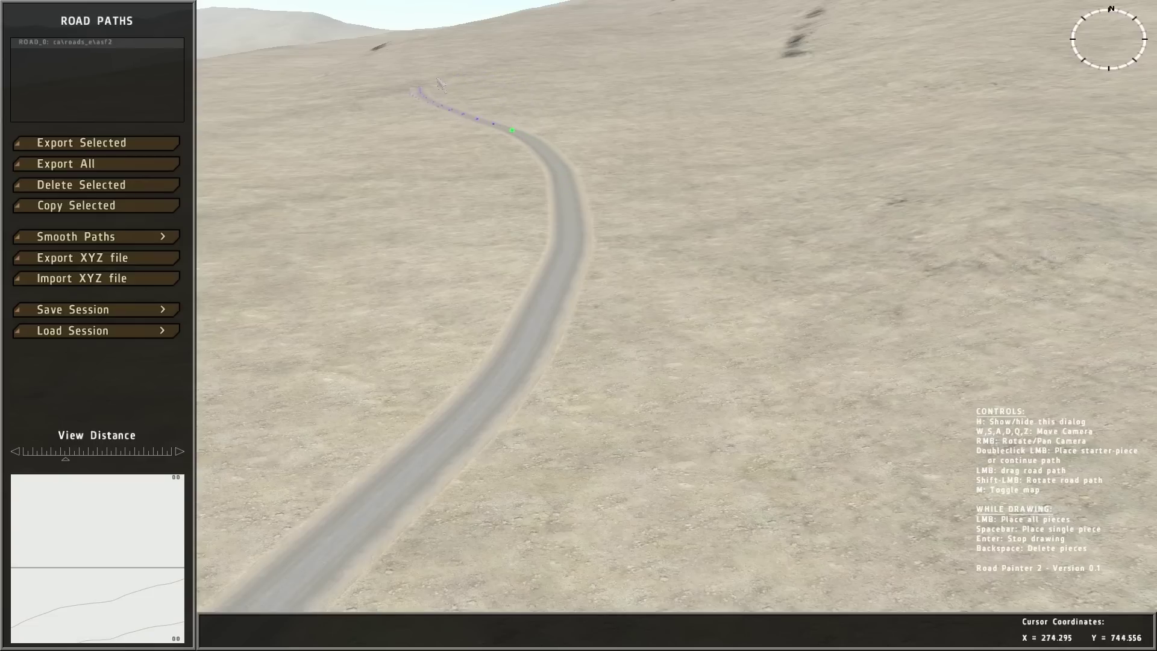
drag(469, 75, 496, 73)
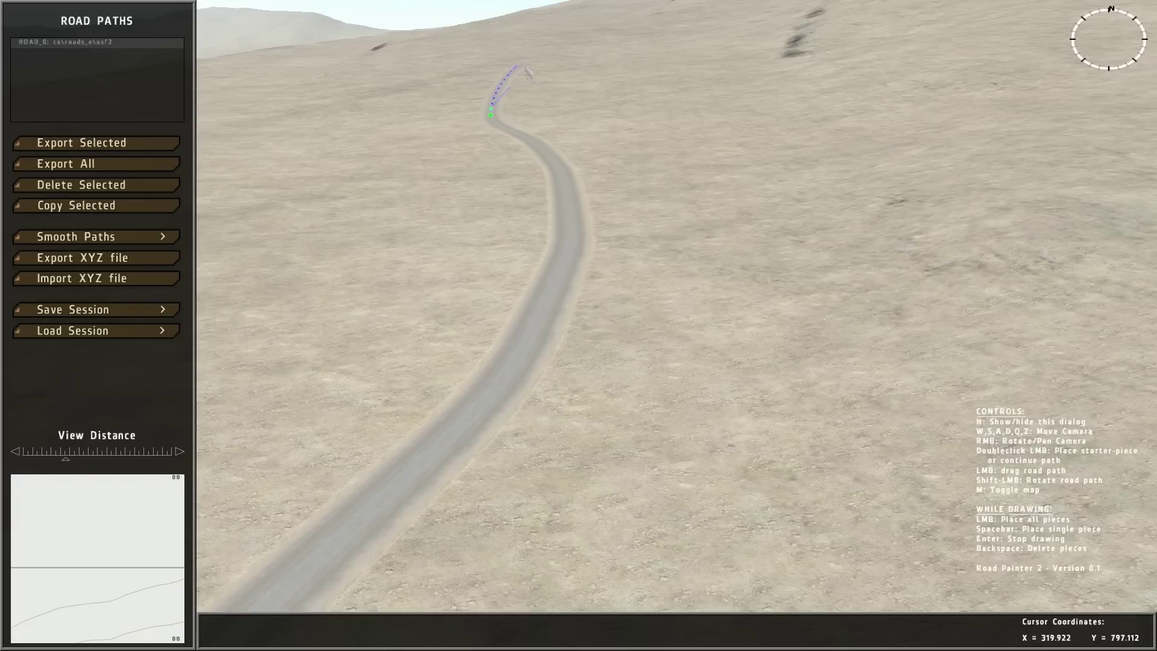
key(w)
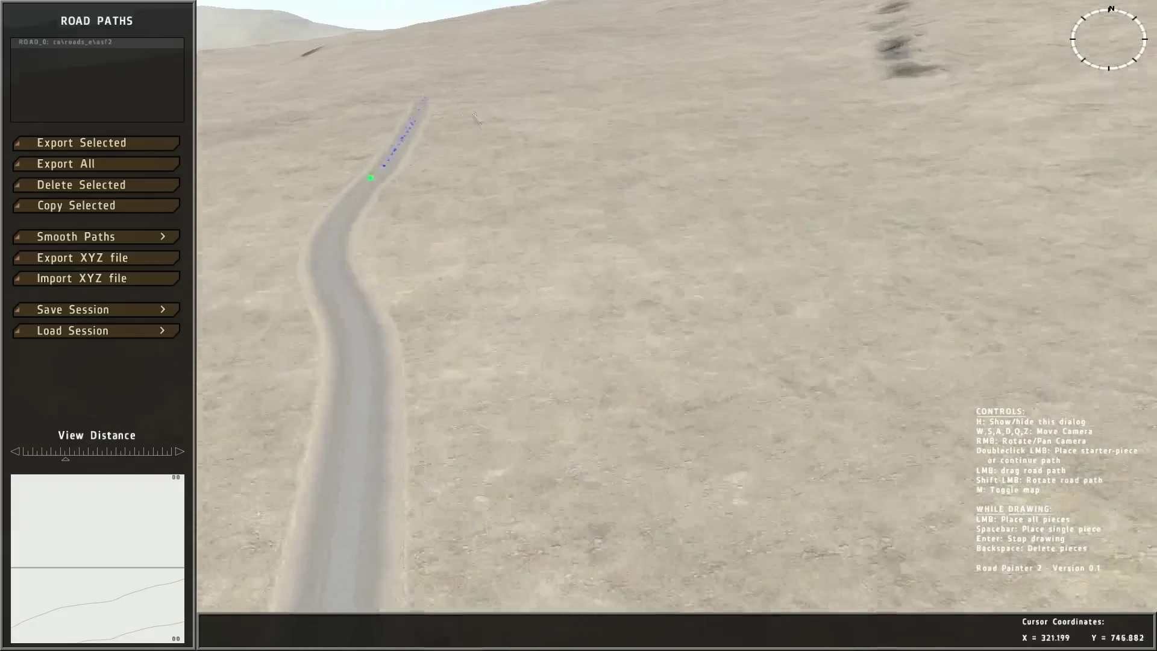
right_drag(426, 104, 308, 153)
key(w)
key(d)
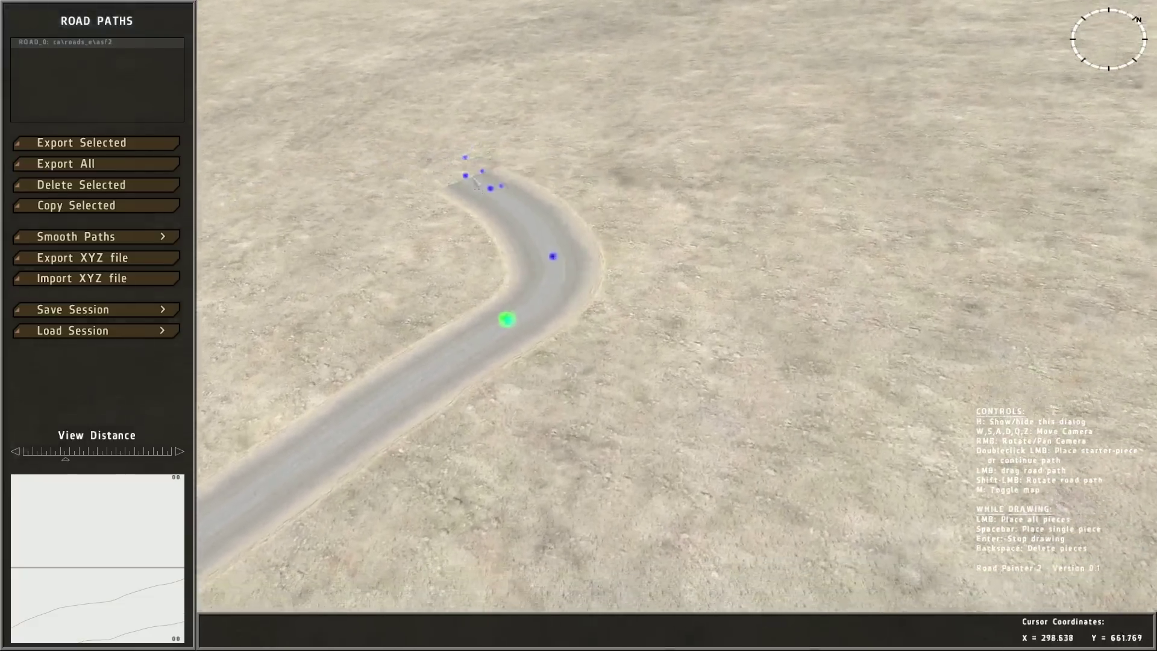
right_drag(465, 158, 456, 144)
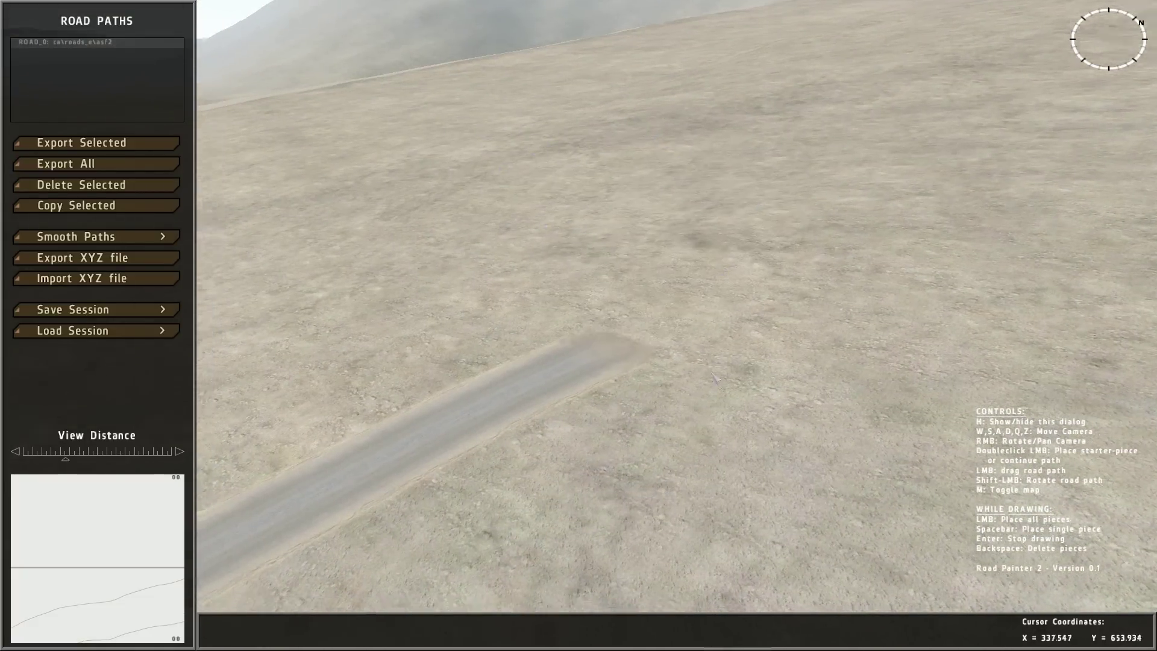
Resume drawing from the far end of the asf2 road and add several more alternating bends.
key(d)
right_drag(649, 194, 290, 389)
key(d)
key(z)
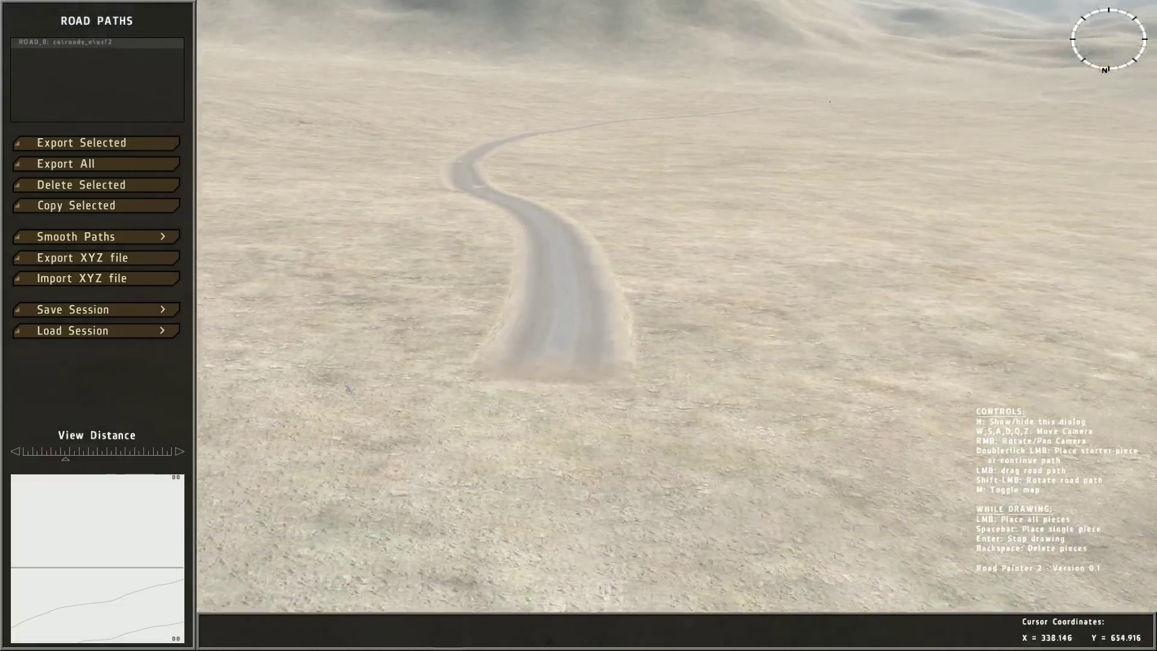
key(w)
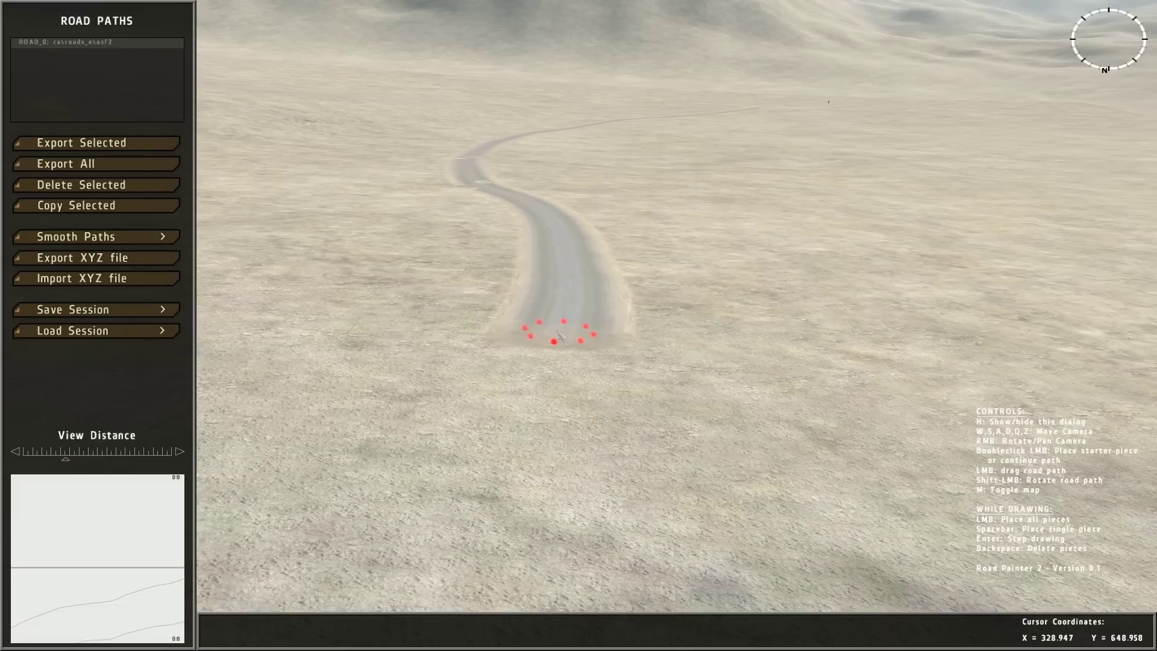
key(s)
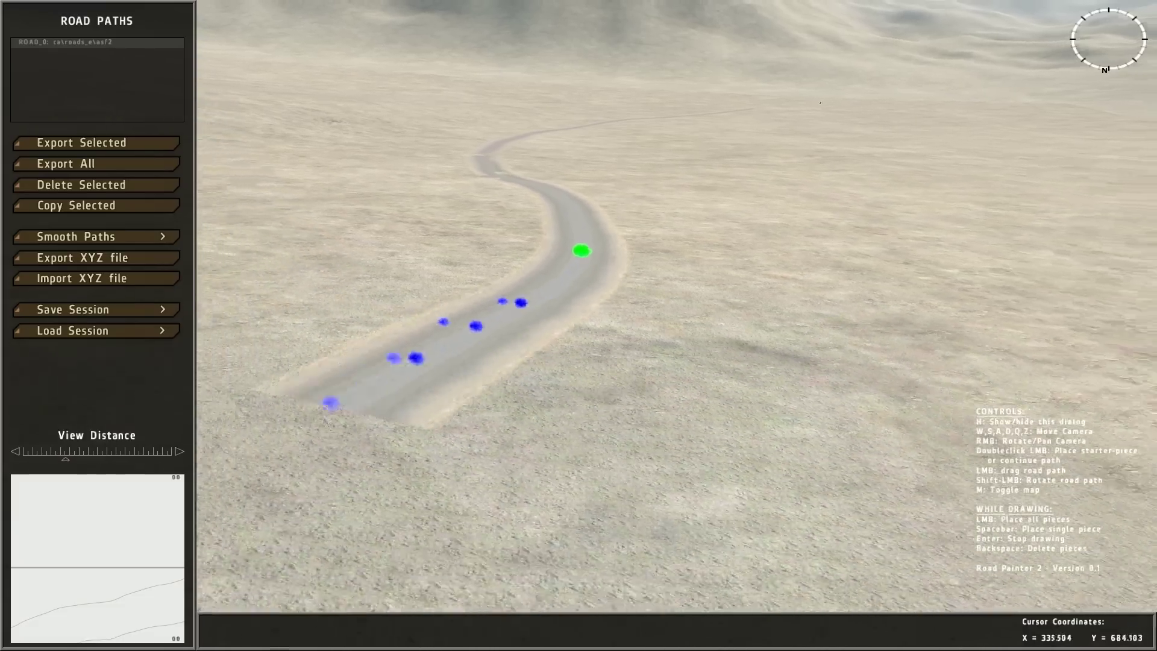
key(s)
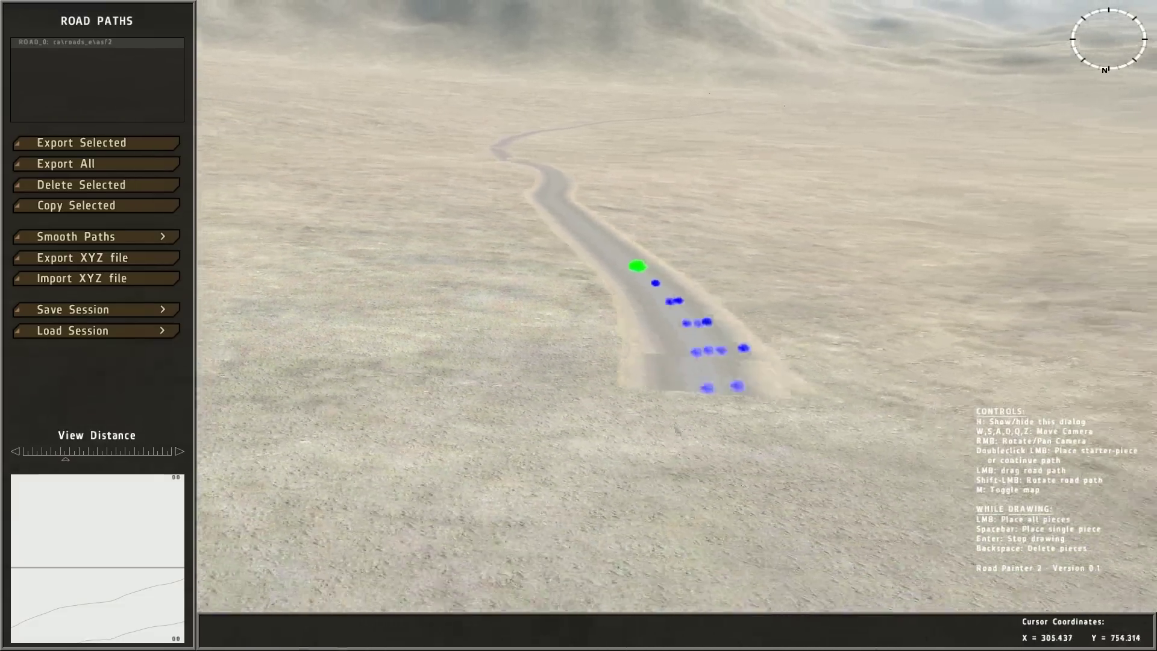
click(439, 452)
key(s)
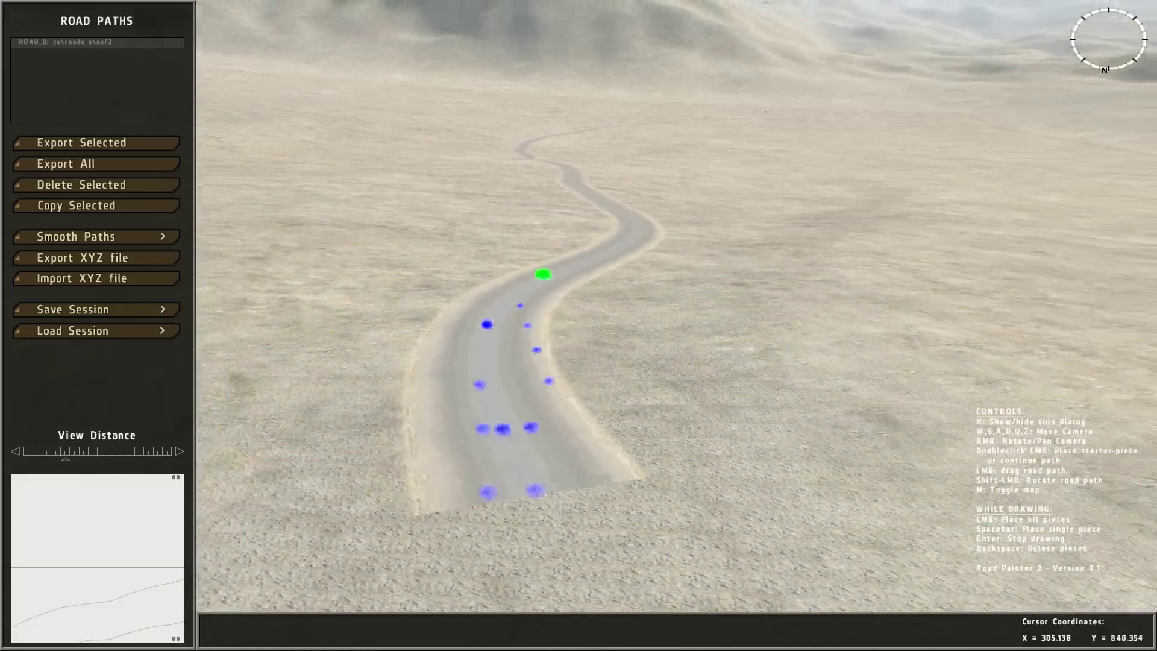
click(665, 492)
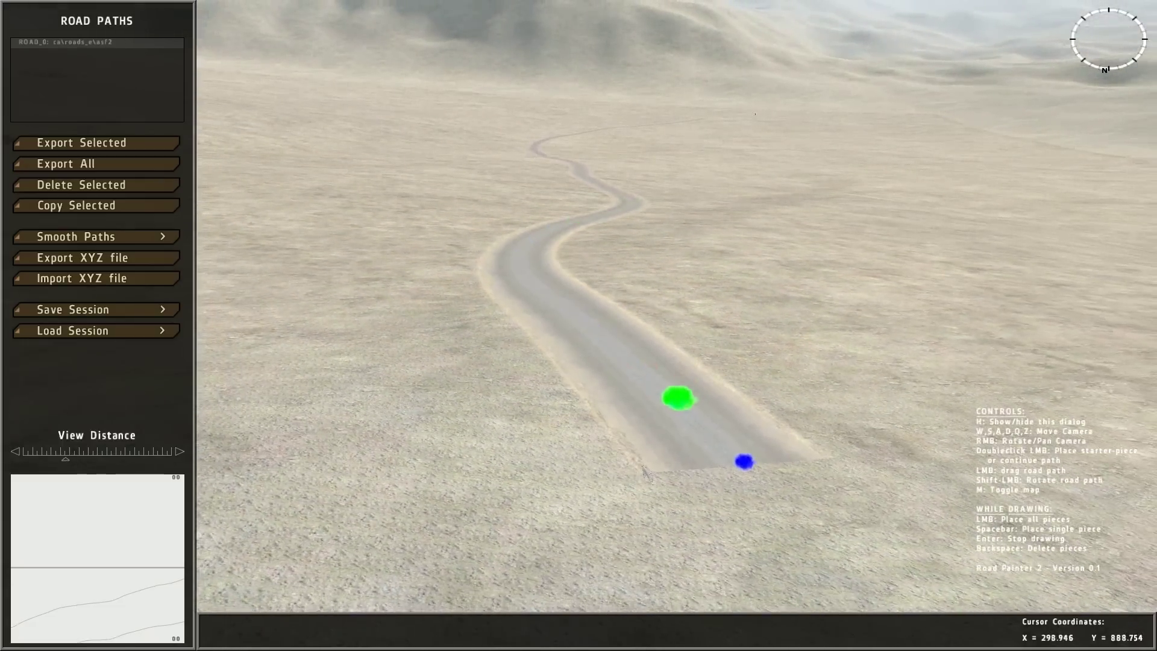
Delete the last placed road pieces, stop drawing, and inspect the whole asf2 road from above.
key(BackSpace)
key(s)
key(q)
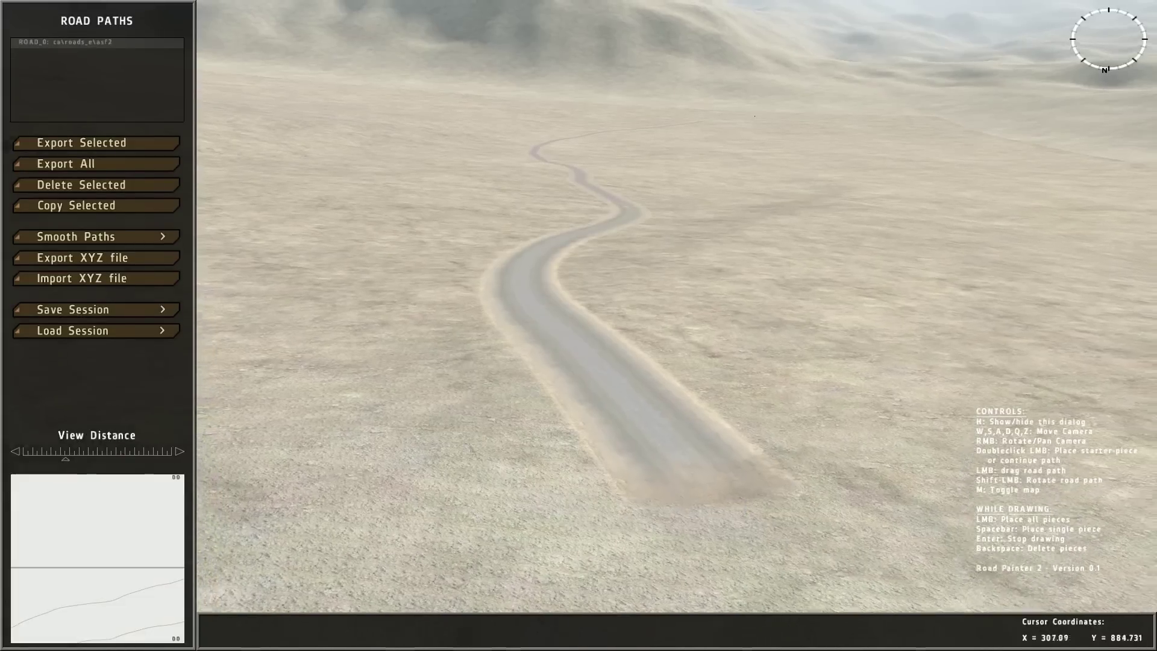
key(d)
right_drag(618, 416, 350, 344)
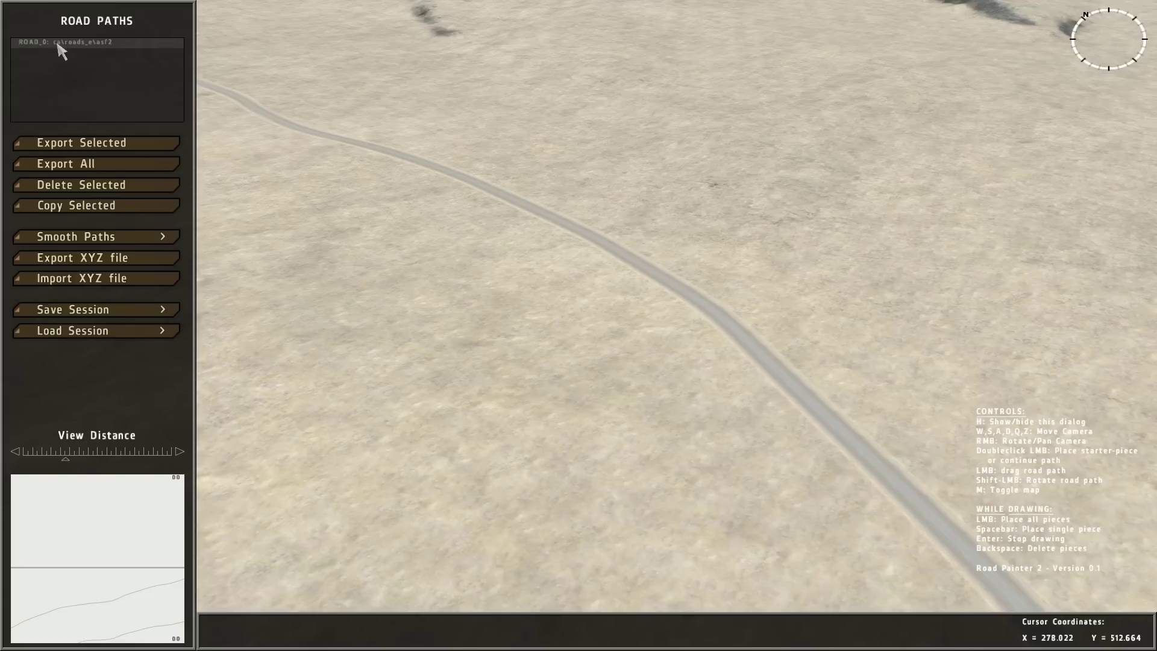
Place a ca\roads2\asf1 starter piece on the open ground west of the existing road.
right_drag(331, 161, 459, 412)
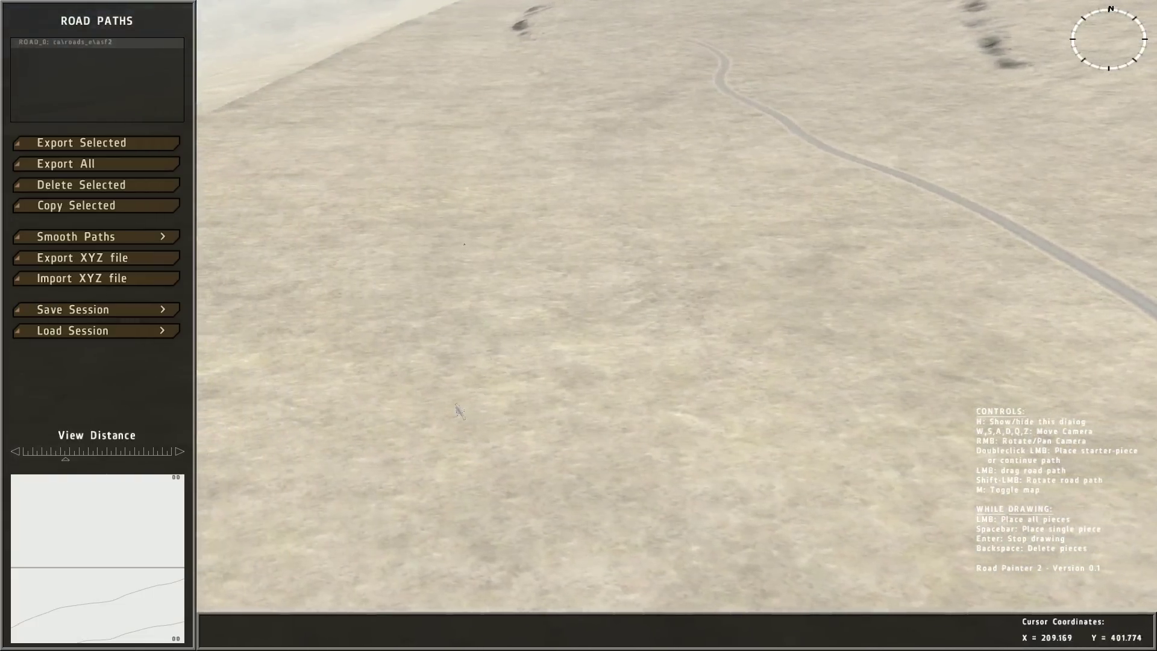
double_click(458, 411)
scroll(468, 362, up, 5)
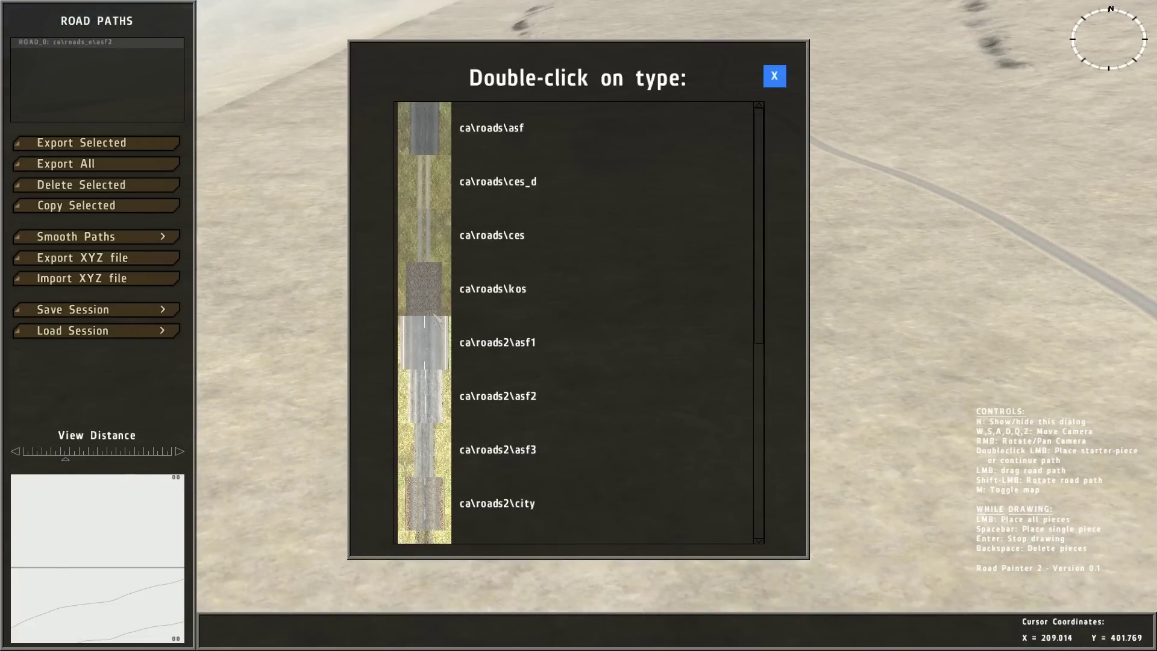
double_click(440, 342)
click(459, 387)
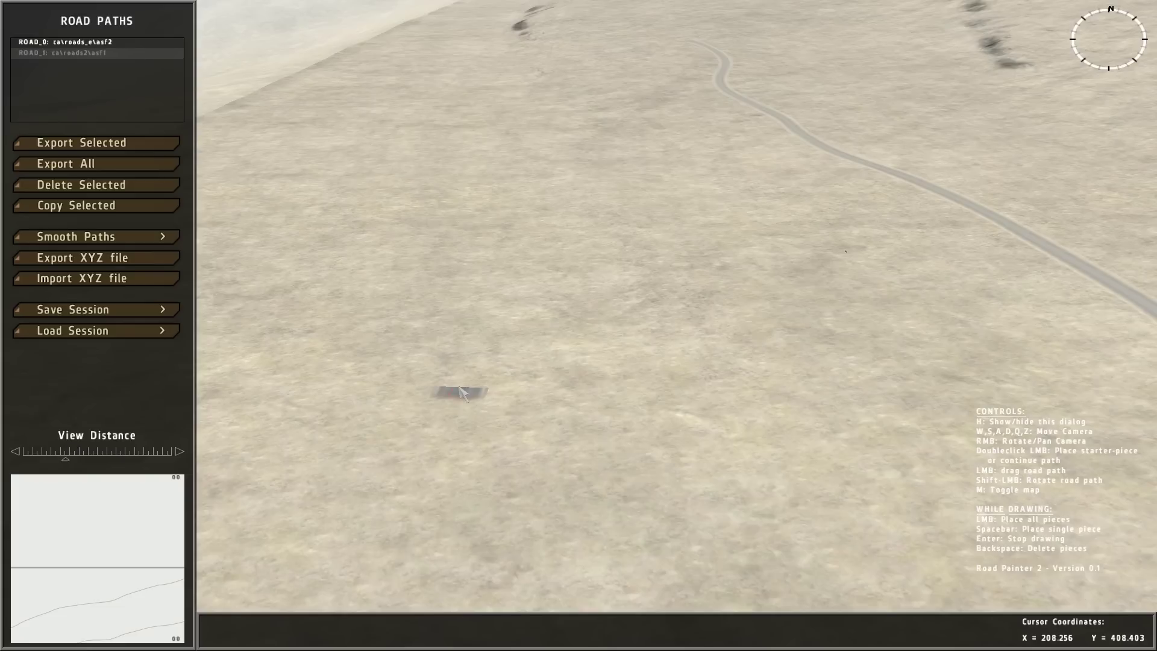
Draw the asf1 road northward from its starter piece with bends, roughly alongside the existing asf2 road.
drag(462, 393, 578, 23)
key(w)
click(575, 18)
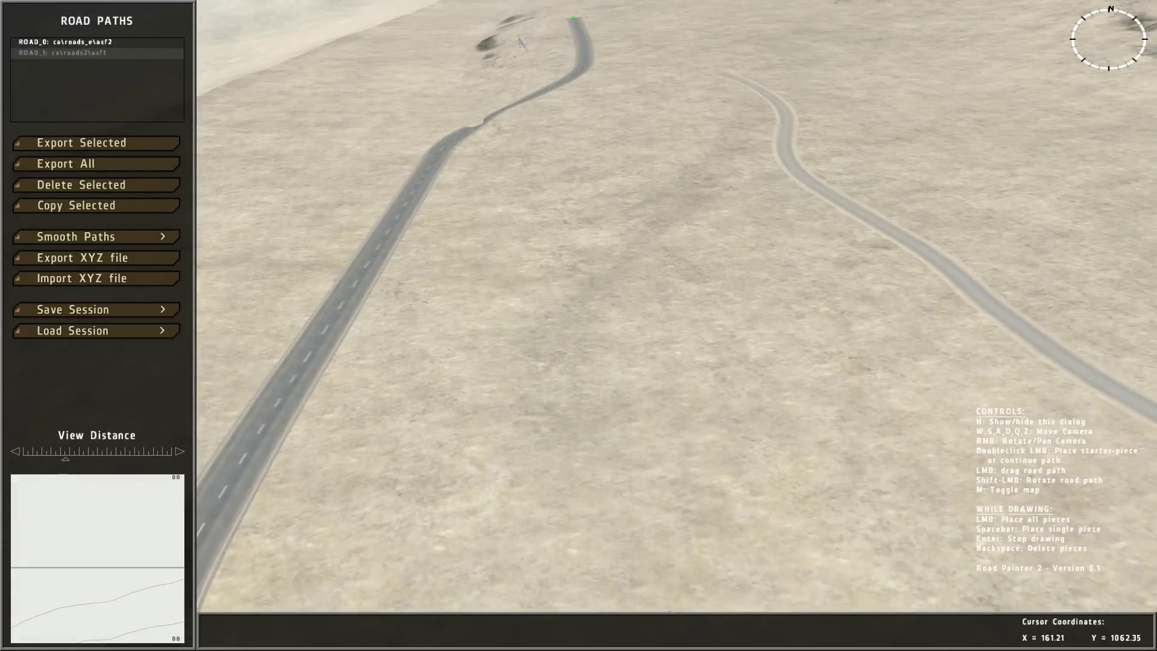
key(s)
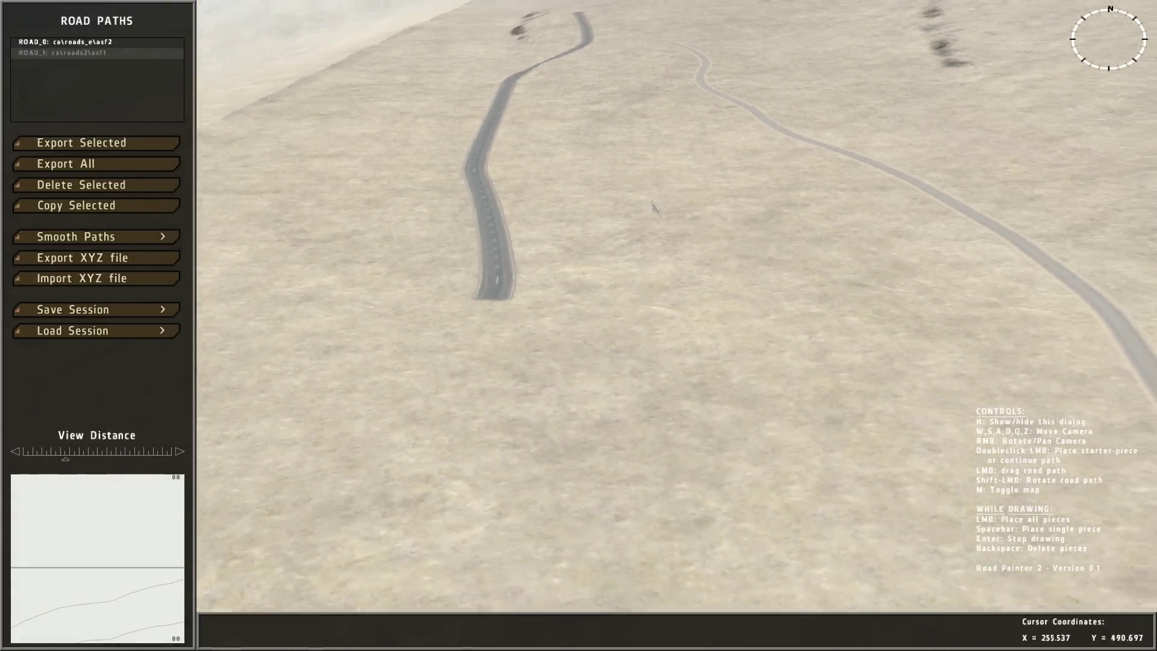
right_drag(558, 232, 691, 208)
key(s)
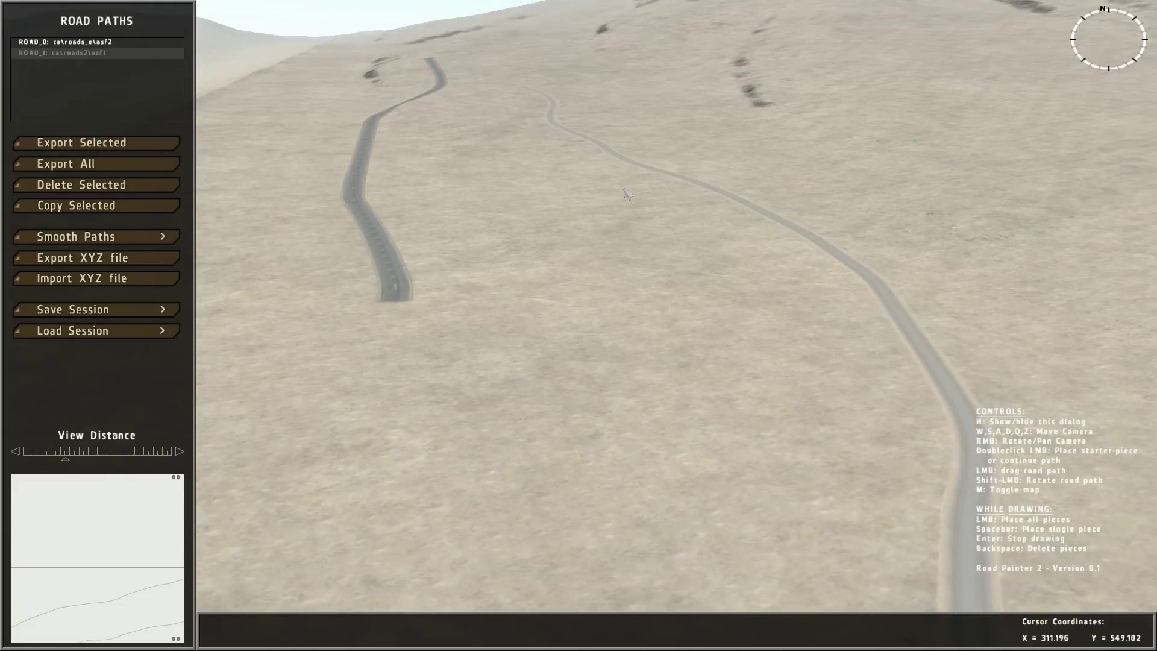
Switch the selection back and forth between the asf2 road and the asf1 road on the terrain.
click(719, 197)
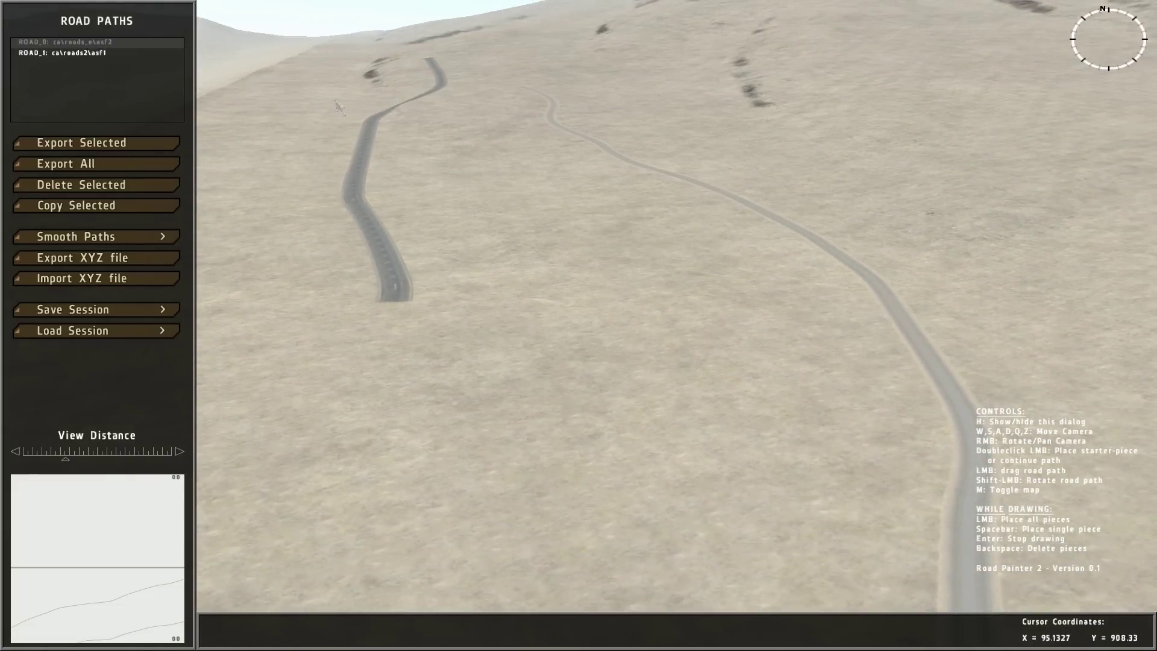
click(367, 139)
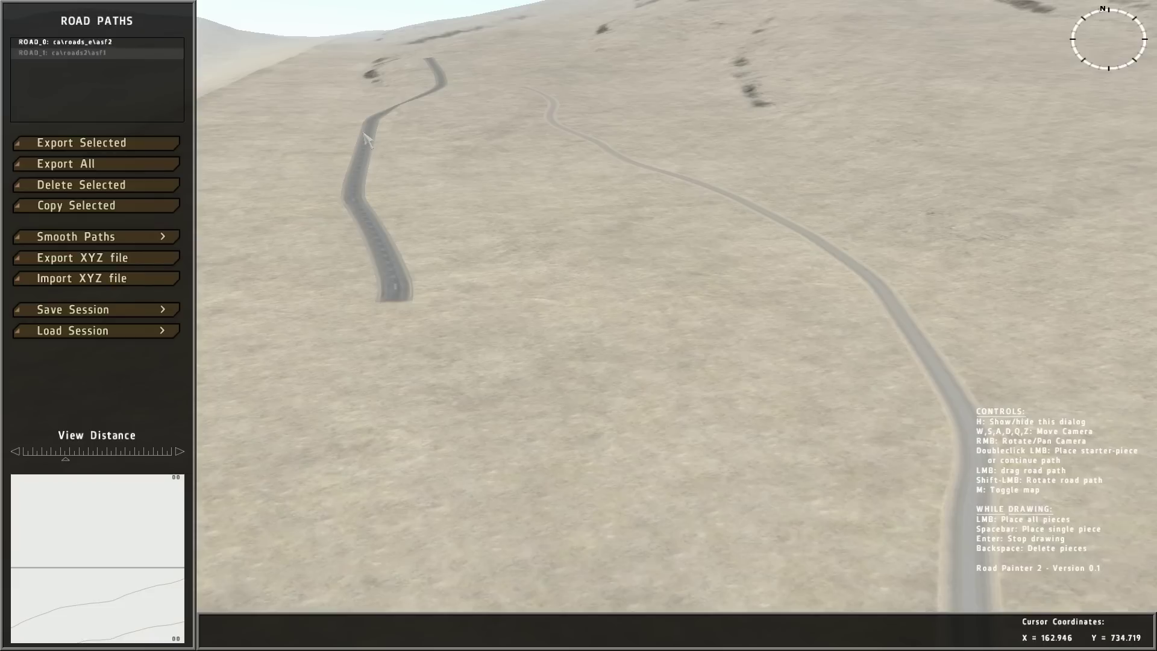
click(621, 162)
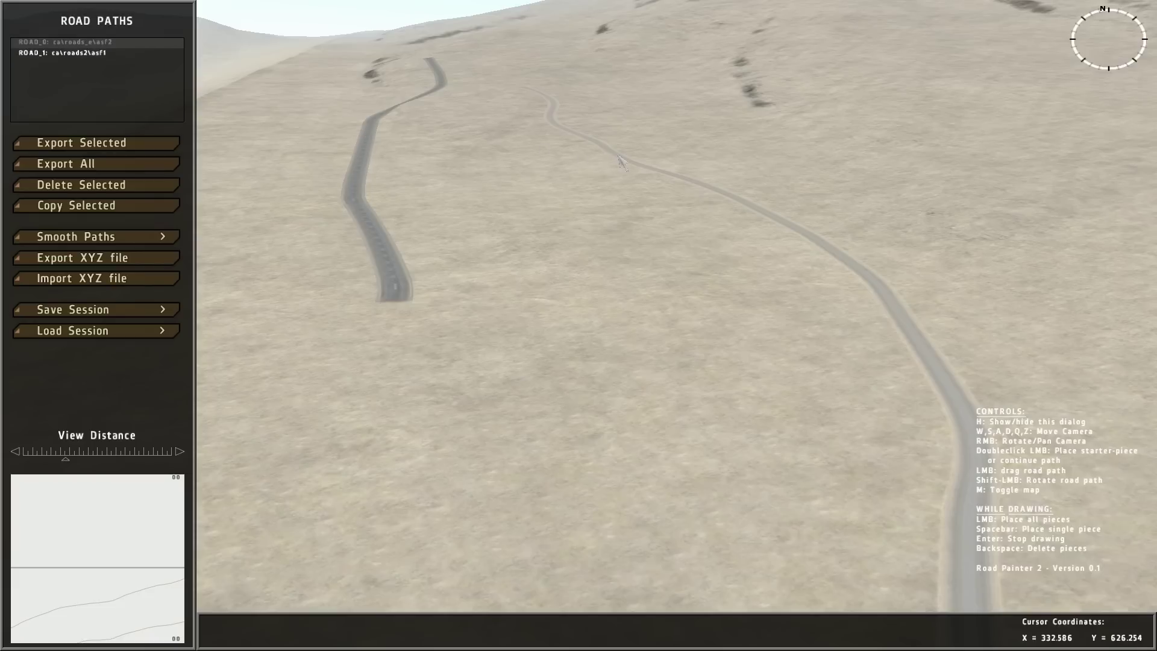
click(370, 155)
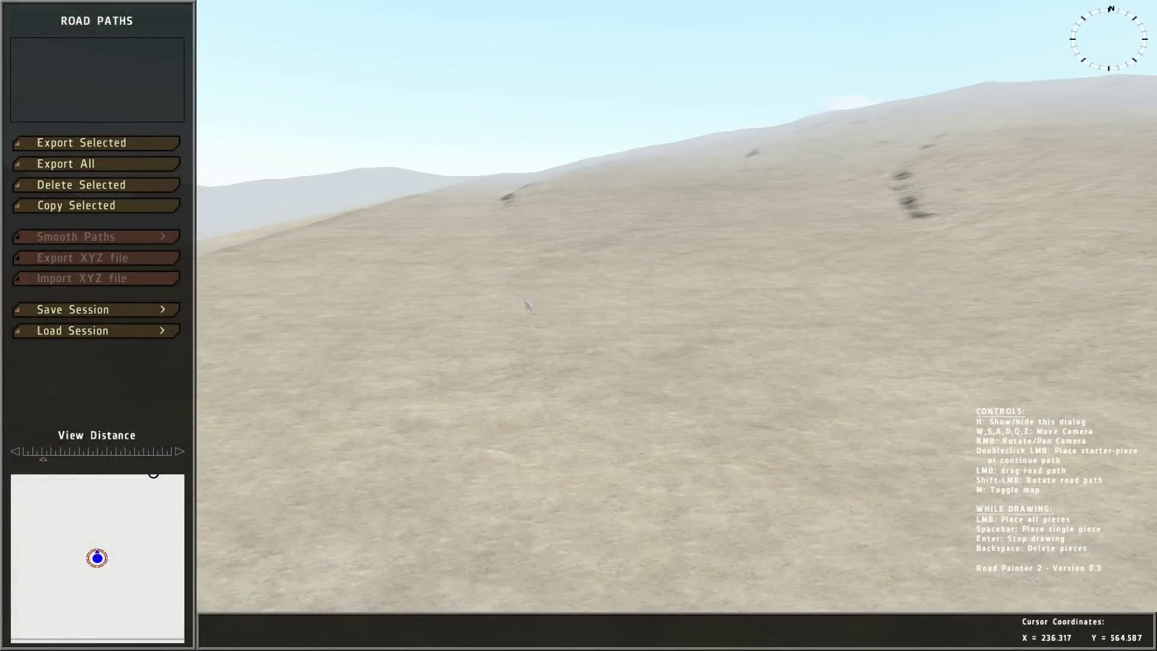
Place a ca\roads2\asf1 starter piece on the flat ground in front of the dark rocky slope.
right_drag(528, 306, 618, 299)
key(w)
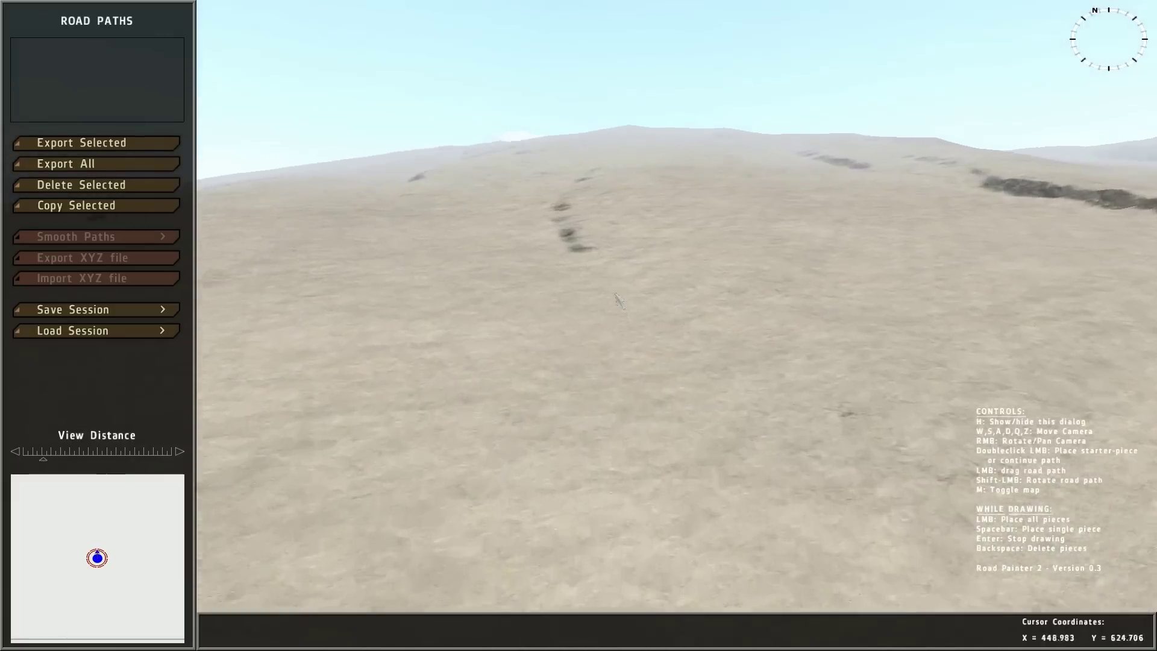
key(w)
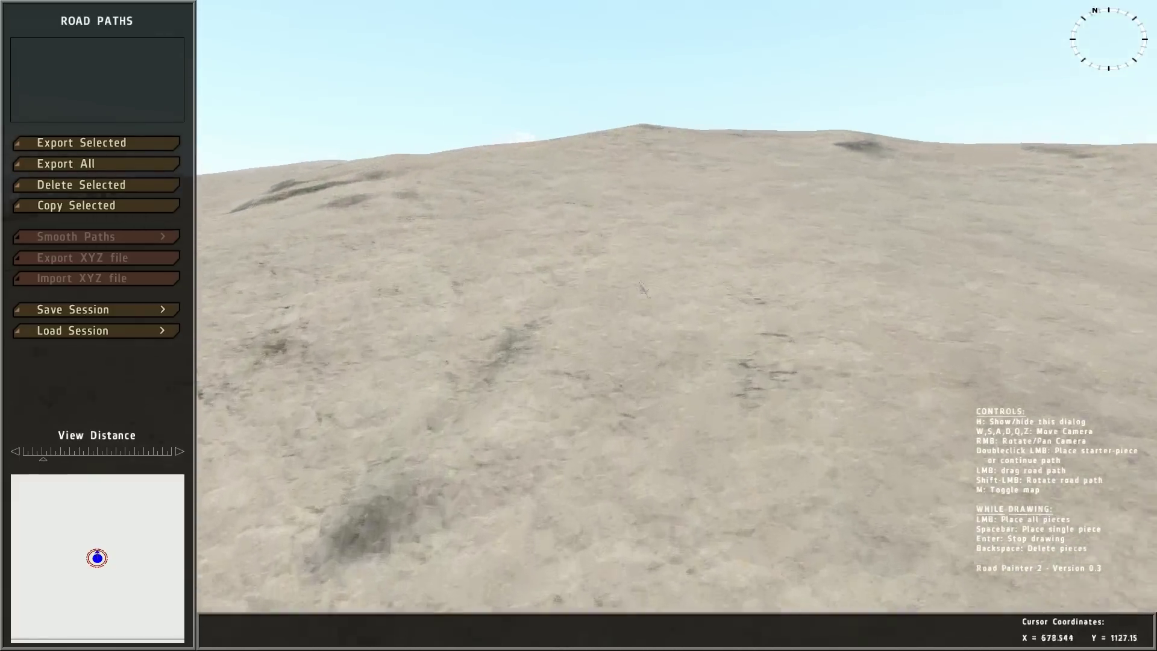
key(w)
right_drag(617, 300, 577, 343)
key(w)
key(a)
right_drag(671, 276, 569, 289)
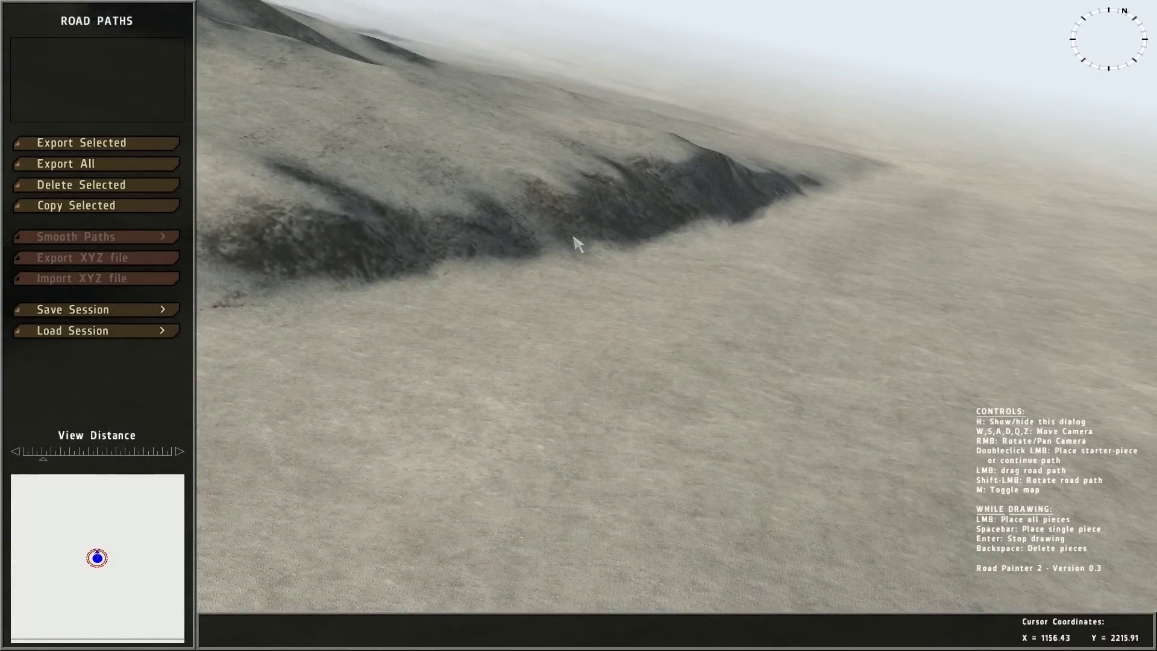
right_drag(625, 302, 592, 428)
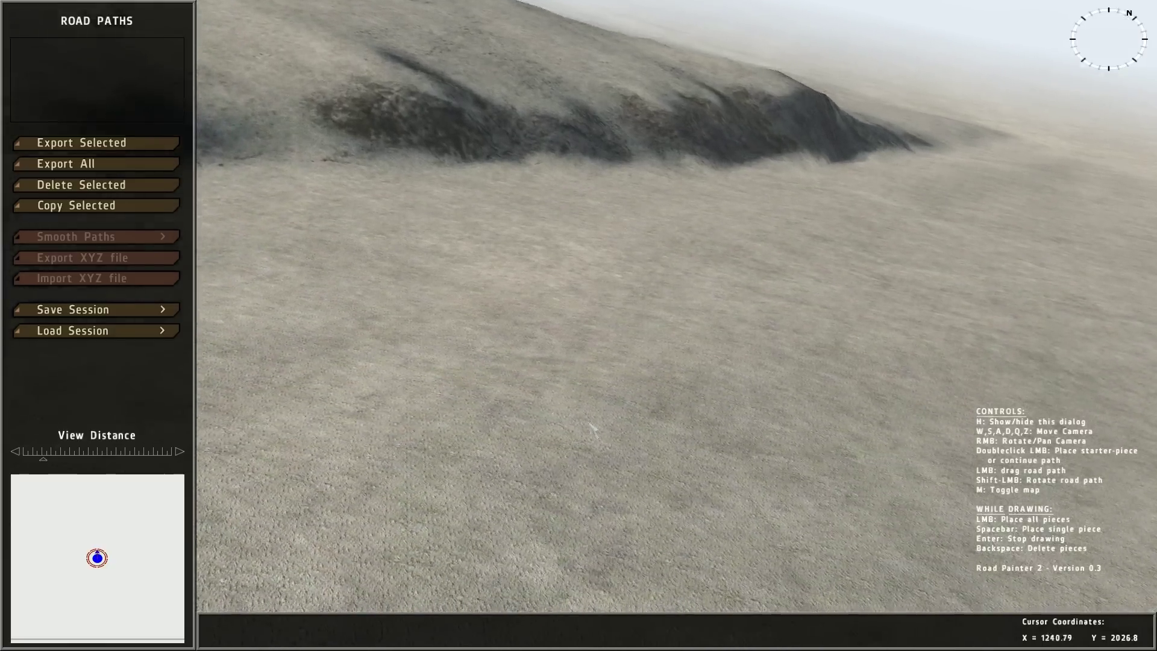
double_click(553, 433)
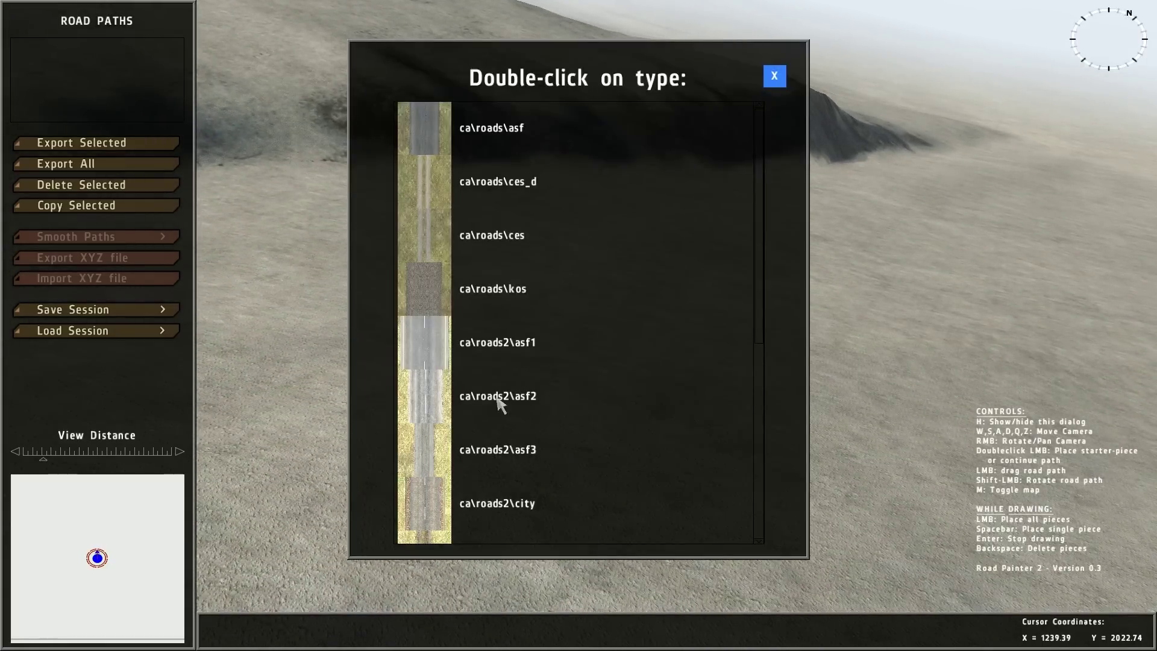
double_click(434, 348)
Draw the asf1 road from its starter piece over the rocky slope, bend it right beyond the crest, and stop drawing.
double_click(583, 408)
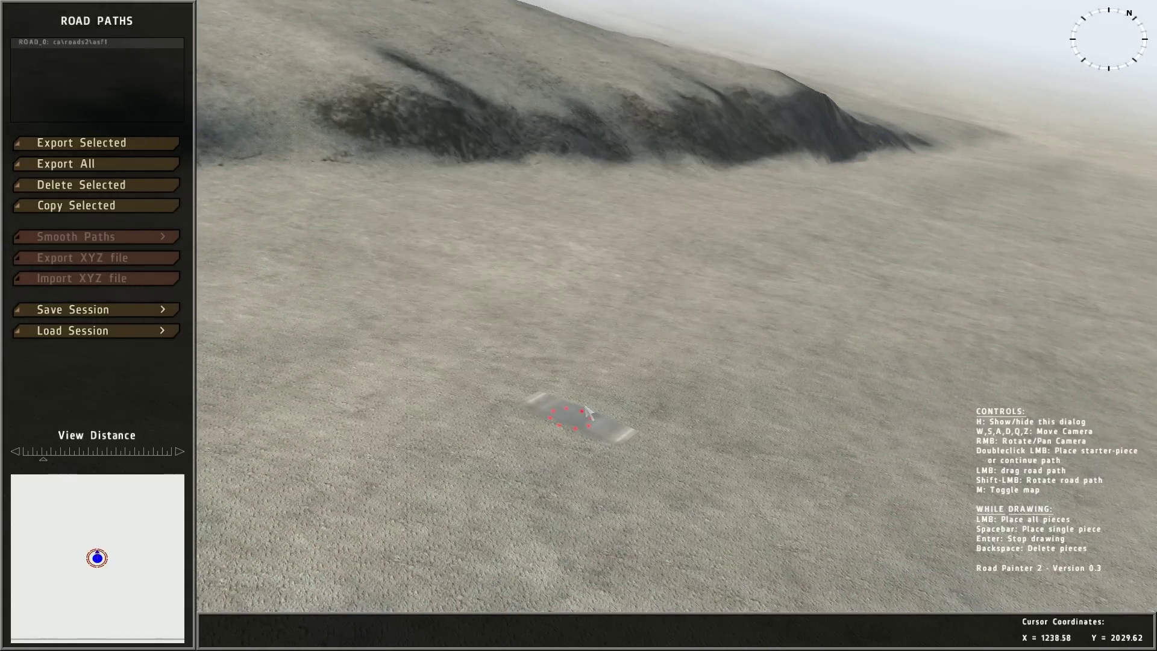
key(w)
click(704, 257)
mouse_move(714, 223)
mouse_down()
mouse_move(726, 191)
mouse_move(705, 181)
mouse_move(717, 194)
mouse_up()
key(w)
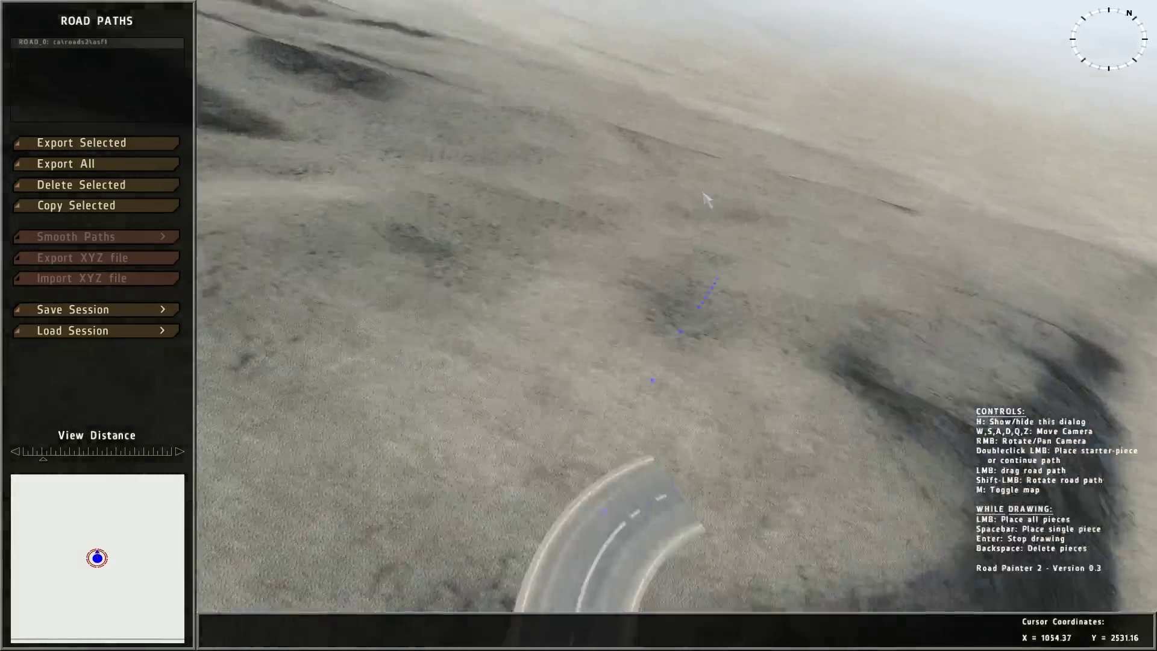
click(742, 337)
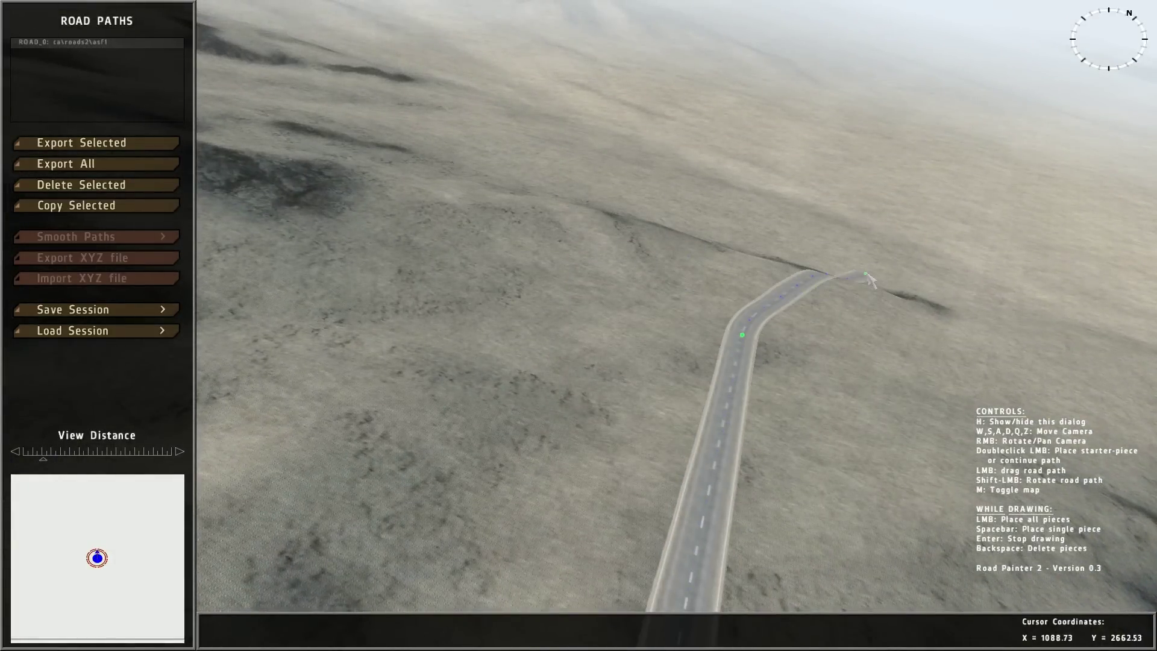
key(Return)
Place a ca\roads\asf starter piece on the open ground west of the asf1 road.
key(s)
mouse_move(775, 401)
right_down()
mouse_move(681, 394)
mouse_move(534, 447)
right_up()
double_click(534, 449)
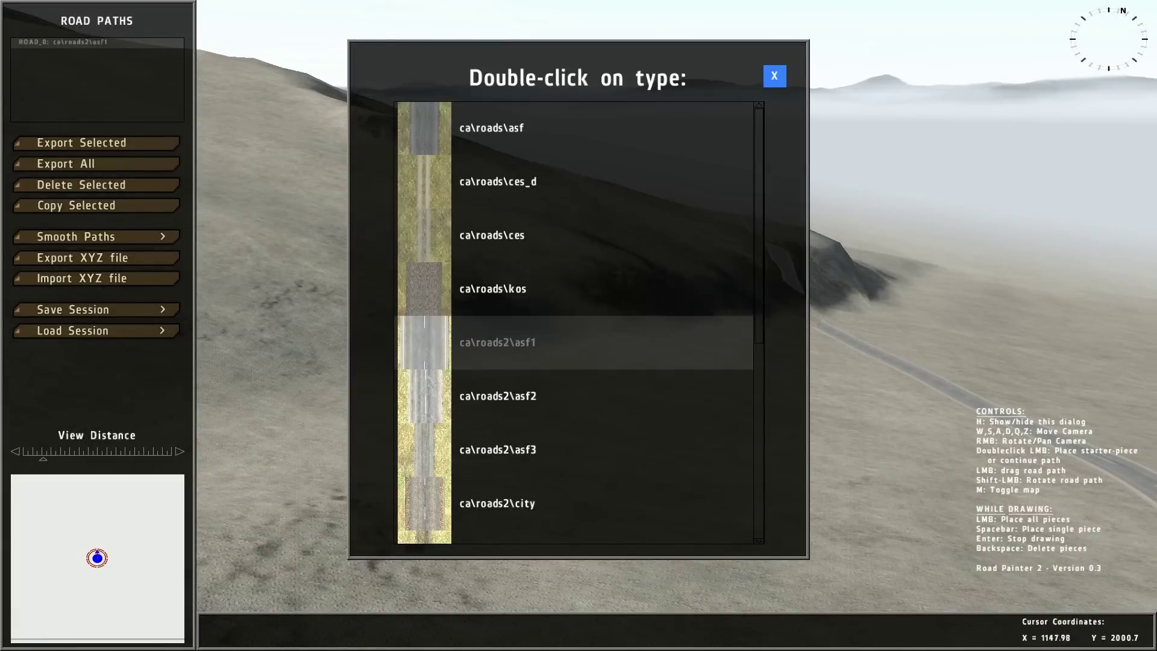
scroll(438, 208, down, 2)
scroll(442, 162, up, 2)
double_click(444, 134)
key(s)
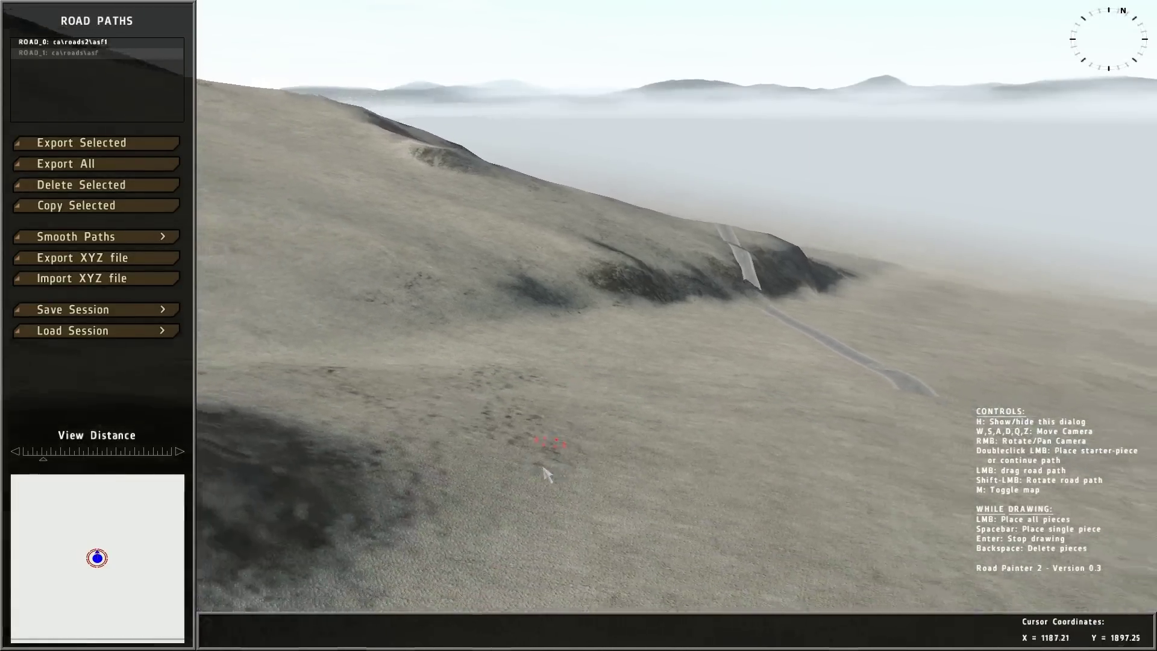
Draw the asf road northward from its starter piece with bends, carrying it up over the rocky slope.
double_click(549, 472)
key(w)
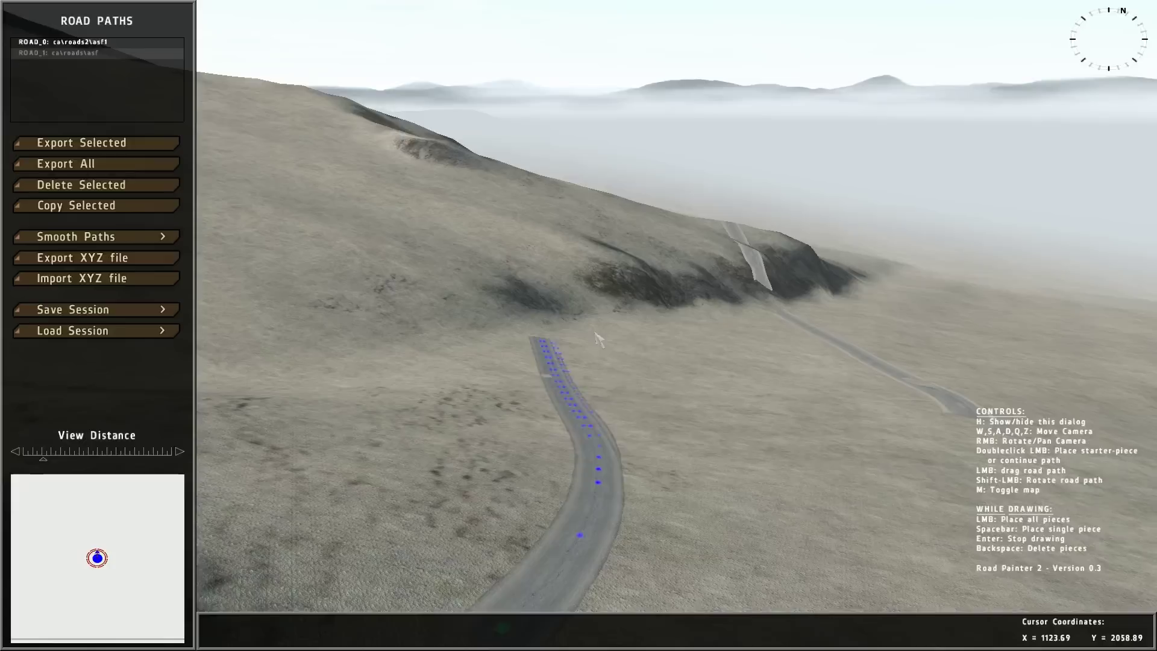
mouse_move(607, 346)
mouse_down()
mouse_move(663, 369)
mouse_move(634, 374)
mouse_move(633, 395)
mouse_move(644, 487)
mouse_move(654, 490)
mouse_move(600, 461)
mouse_move(603, 292)
mouse_up()
key(w)
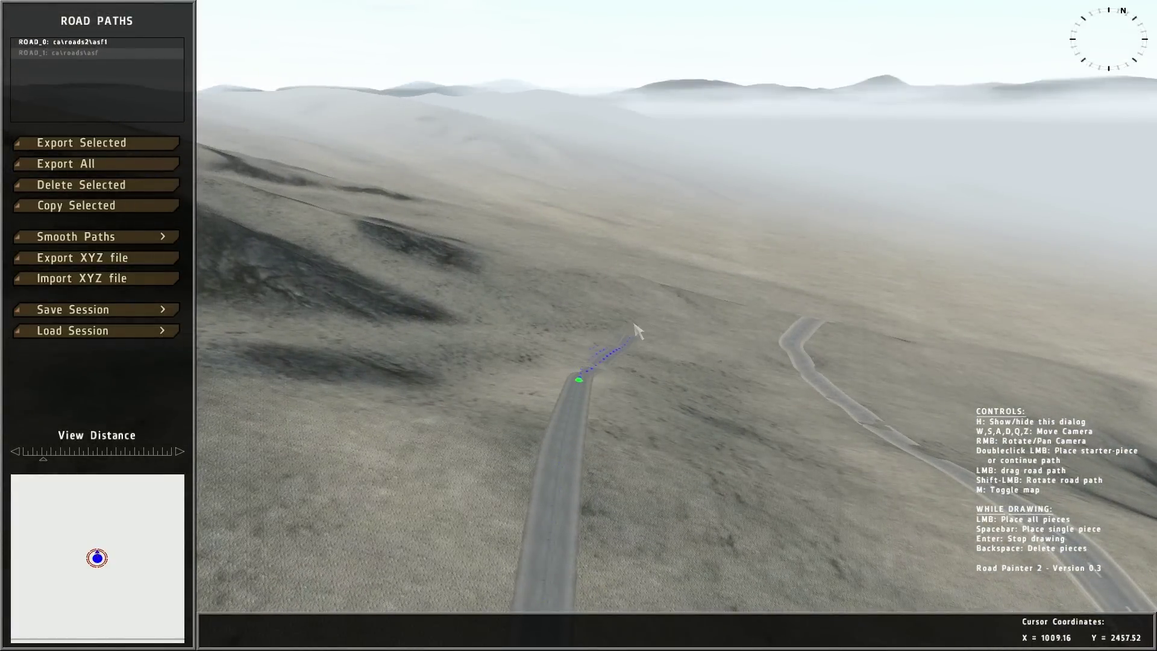
key(s)
mouse_move(655, 424)
right_down()
mouse_move(735, 438)
mouse_move(525, 414)
mouse_move(671, 436)
right_up()
key(d)
key(w)
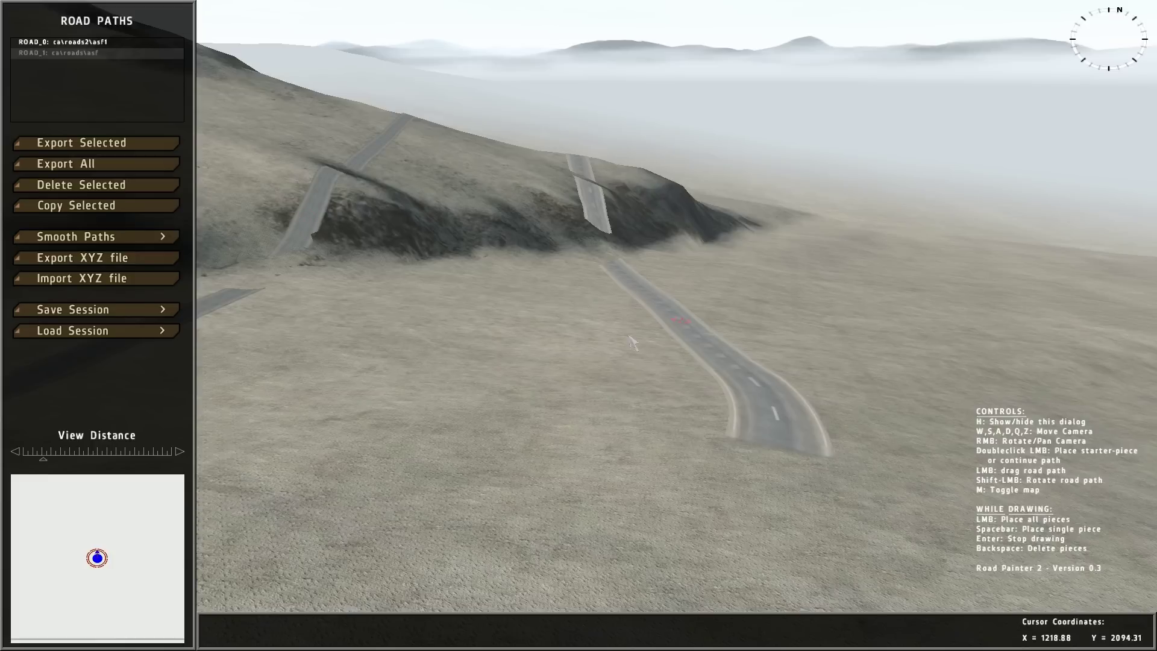
Open the path smoothing settings and examine the terrain grid points beside the asf1 road at ground level.
click(122, 236)
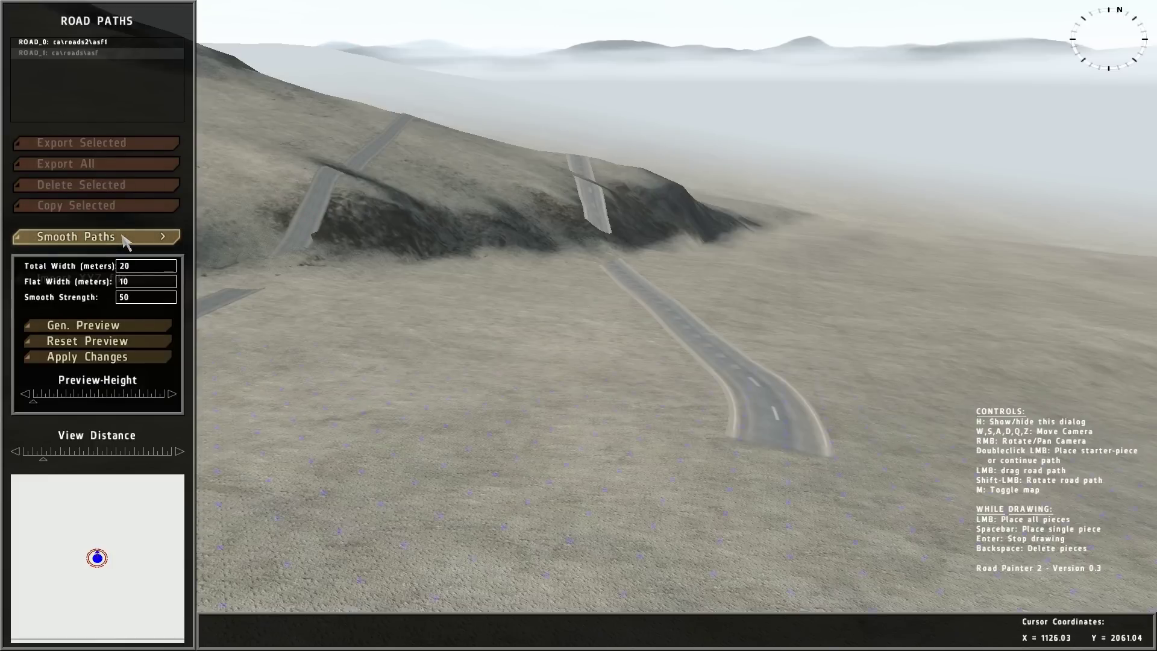
key(w)
right_drag(543, 254, 591, 292)
key(z)
key(w)
key(w)
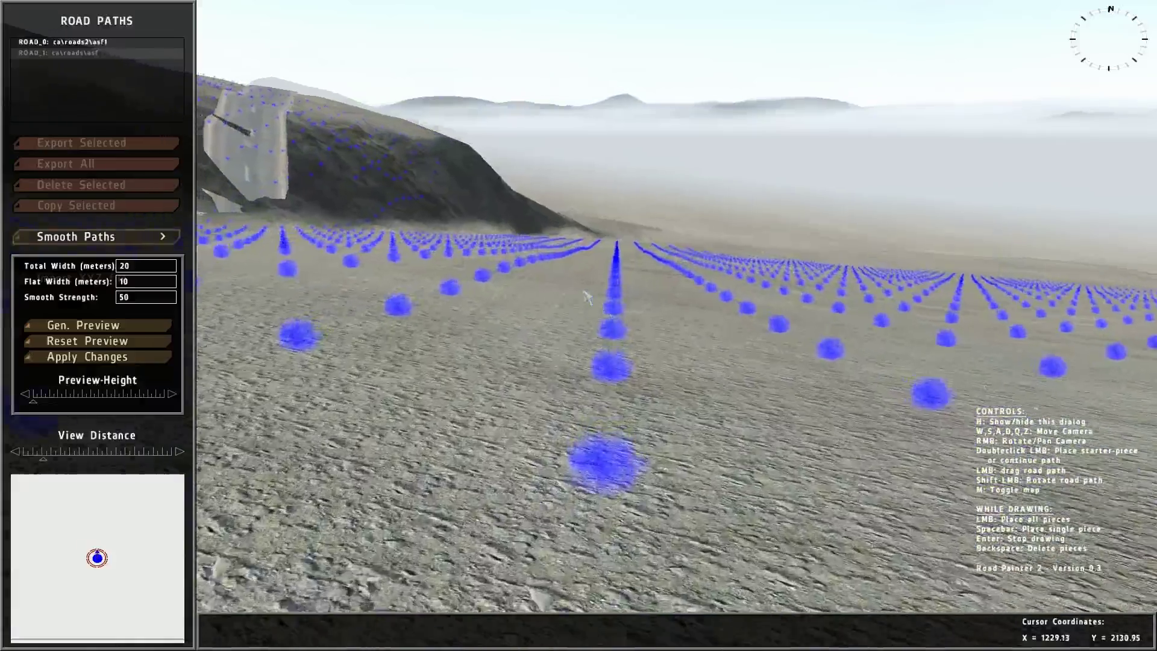
right_drag(594, 299, 581, 341)
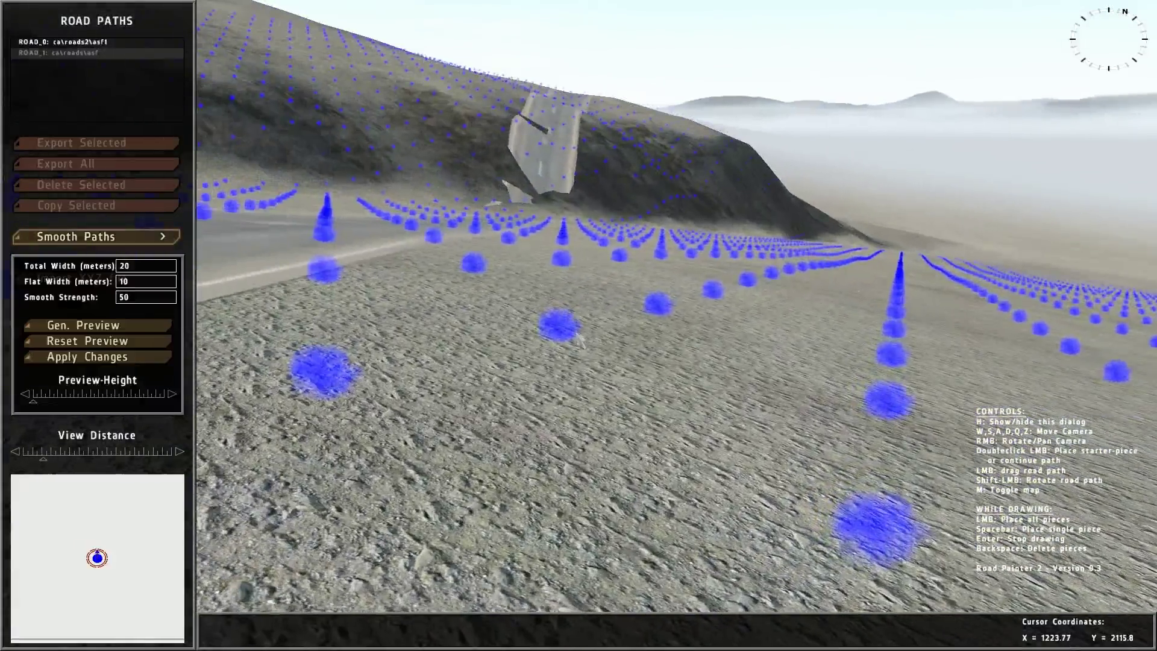
right_drag(483, 313, 469, 284)
right_drag(281, 294, 274, 280)
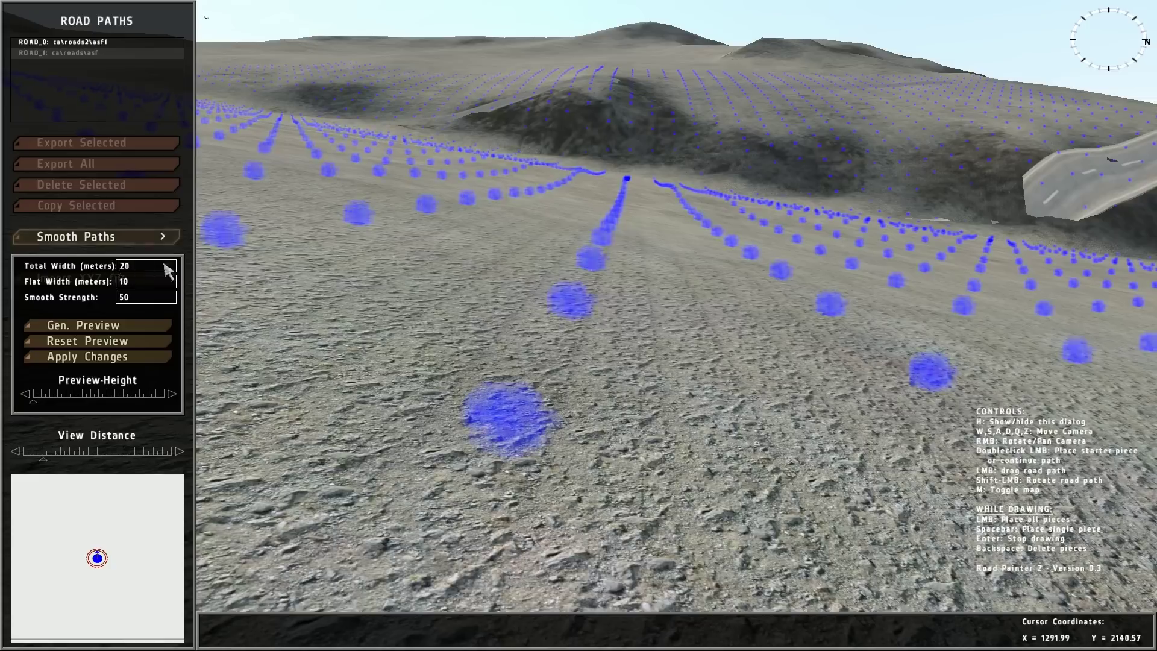
Examine how the terrain grid points lie across the asf1 road and around its broken section on the rocky slope.
key(w)
right_drag(665, 240, 832, 233)
key(s)
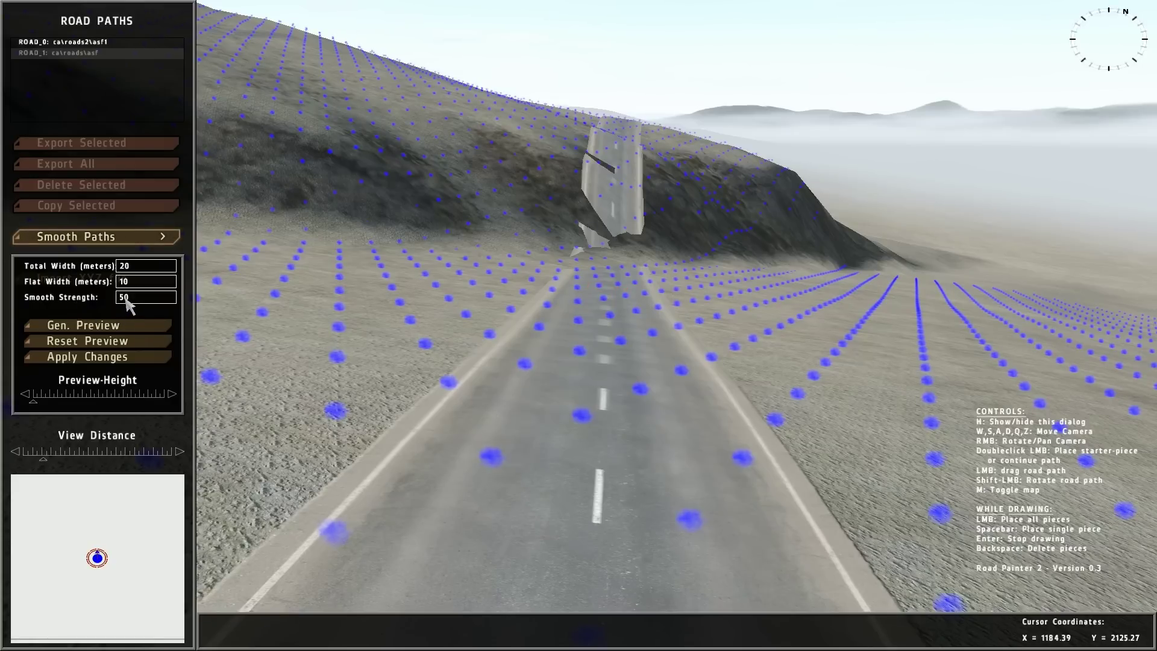
right_drag(638, 302, 610, 180)
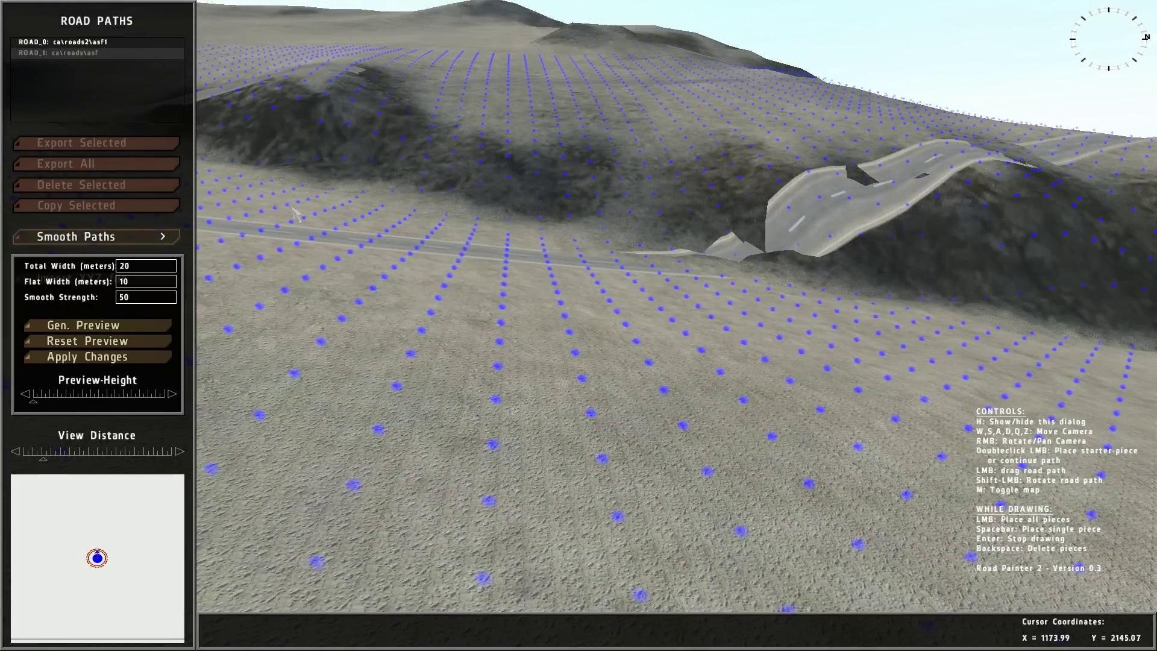
key(s)
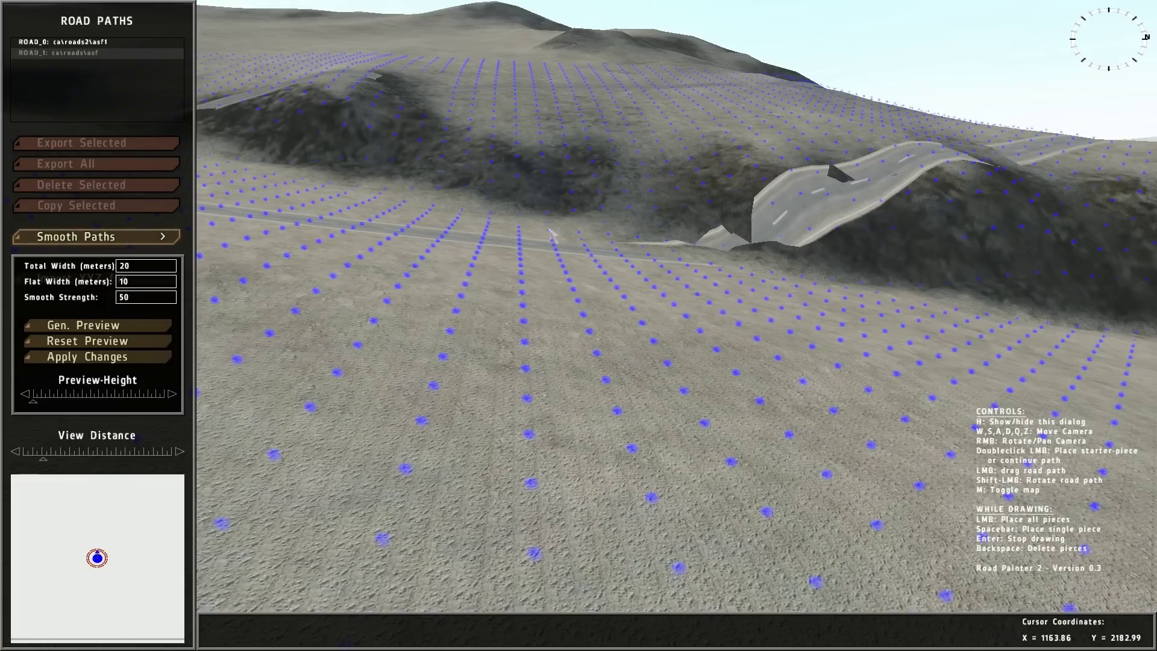
key(w)
right_drag(441, 247, 660, 294)
key(a)
right_drag(567, 289, 734, 333)
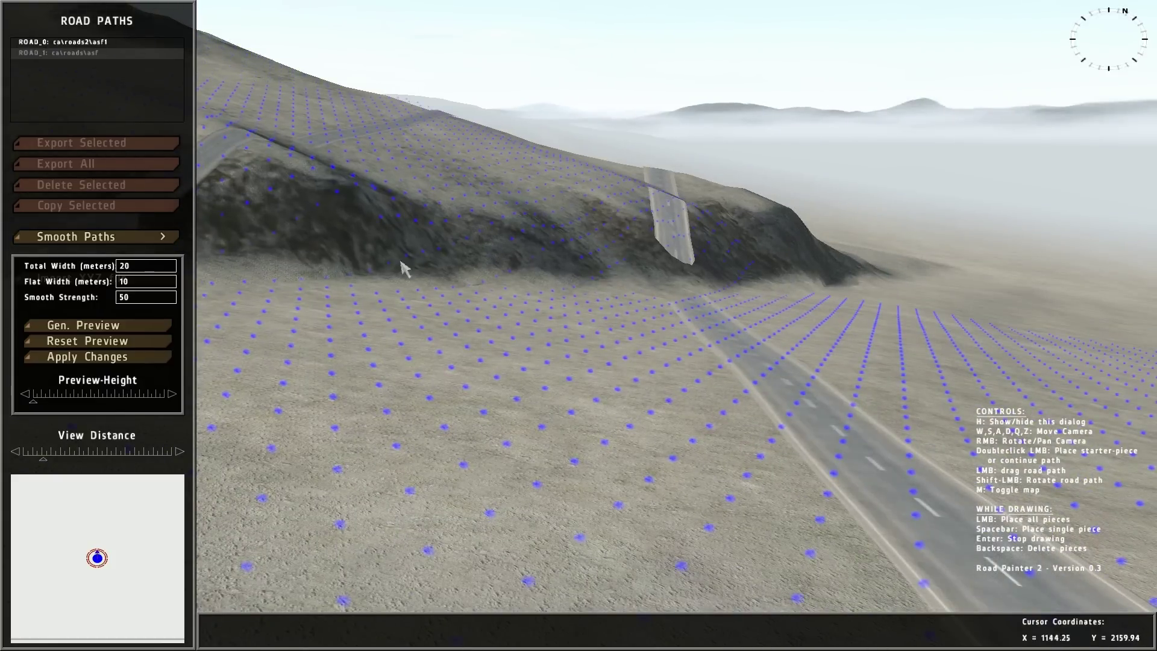
Generate the smoothing preview for the asf road and bring its preview line into view.
click(111, 329)
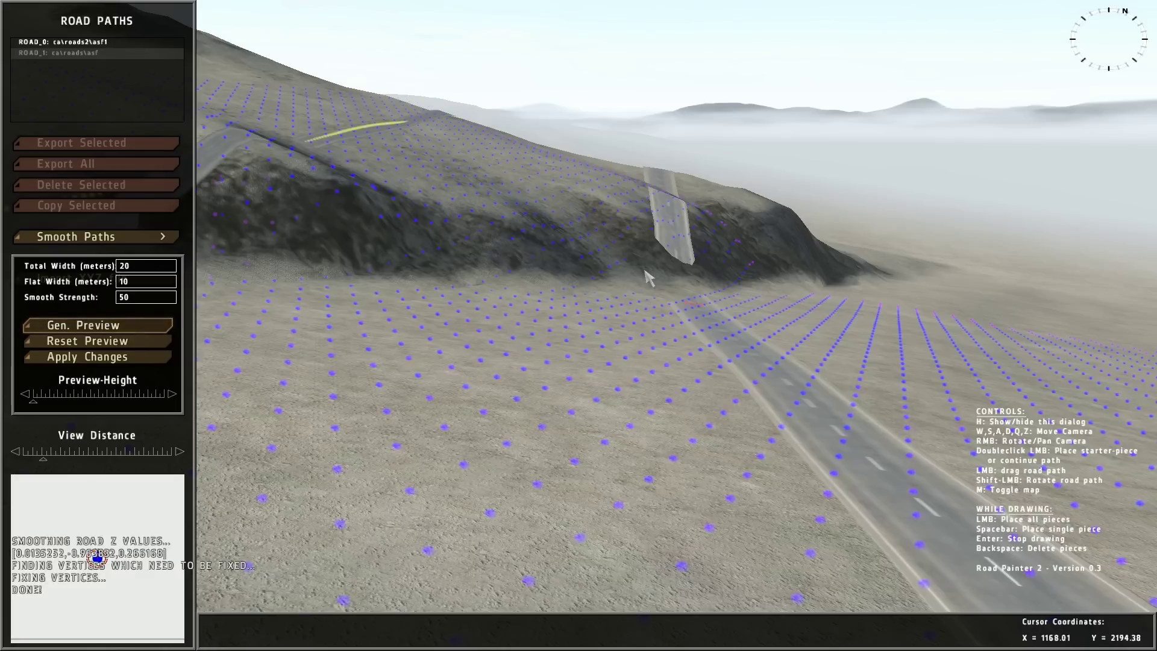
key(w)
mouse_move(631, 262)
right_down()
mouse_move(491, 255)
mouse_move(659, 277)
mouse_move(653, 258)
right_up()
key(a)
key(z)
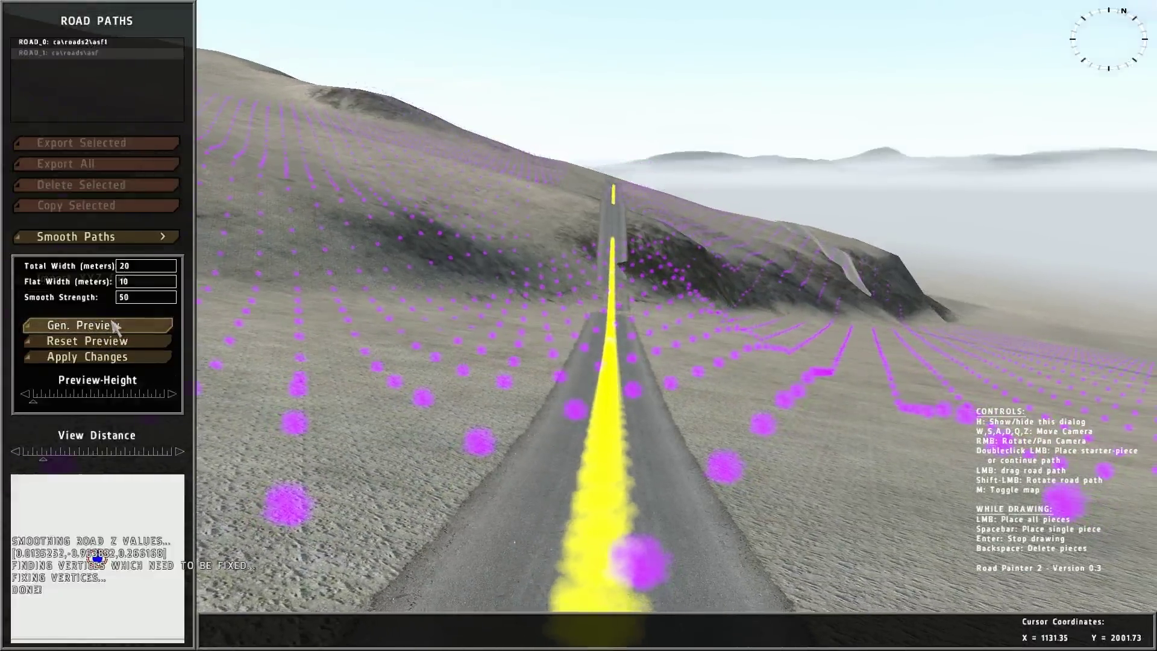
Examine the previewed terrain points beside and on the asf road where it climbs the slope.
key(d)
right_drag(692, 310, 601, 308)
key(q)
key(d)
key(w)
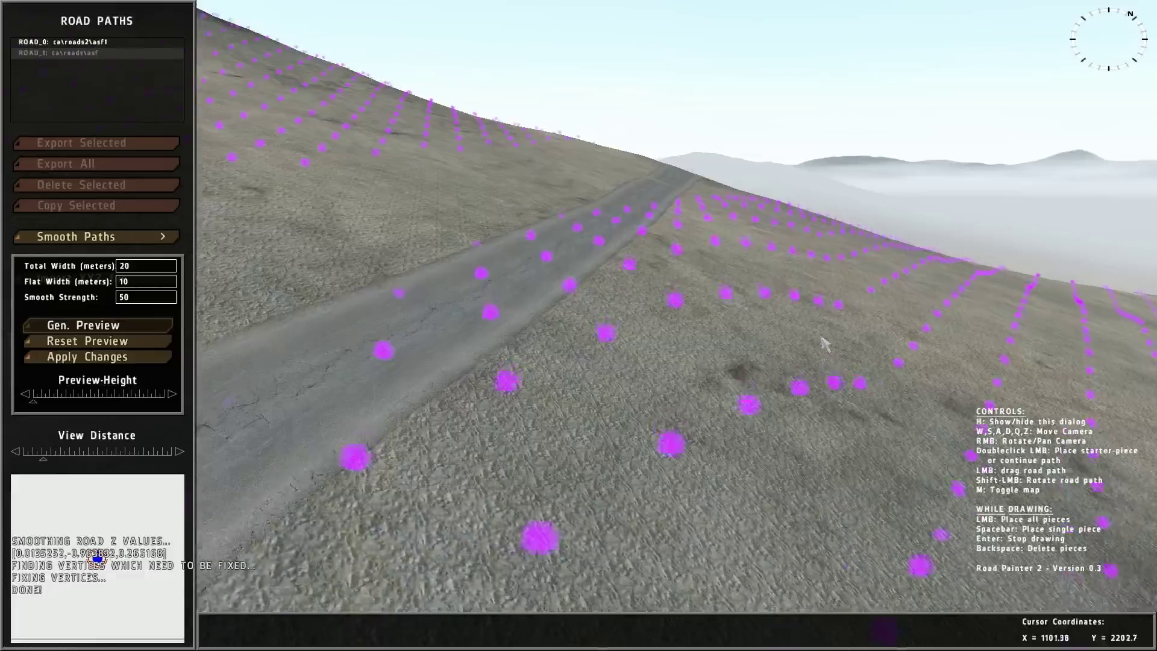
key(a)
key(w)
mouse_move(821, 337)
right_down()
mouse_move(809, 357)
mouse_move(777, 359)
mouse_move(792, 367)
mouse_move(829, 349)
mouse_move(852, 307)
mouse_move(648, 302)
mouse_move(591, 279)
mouse_move(537, 279)
mouse_move(518, 291)
mouse_move(540, 302)
mouse_move(526, 294)
mouse_move(1012, 289)
mouse_move(1018, 313)
mouse_move(917, 305)
mouse_move(977, 307)
mouse_move(982, 297)
mouse_move(689, 228)
mouse_move(663, 206)
mouse_move(599, 240)
right_up()
key(d)
key(w)
key(d)
key(w)
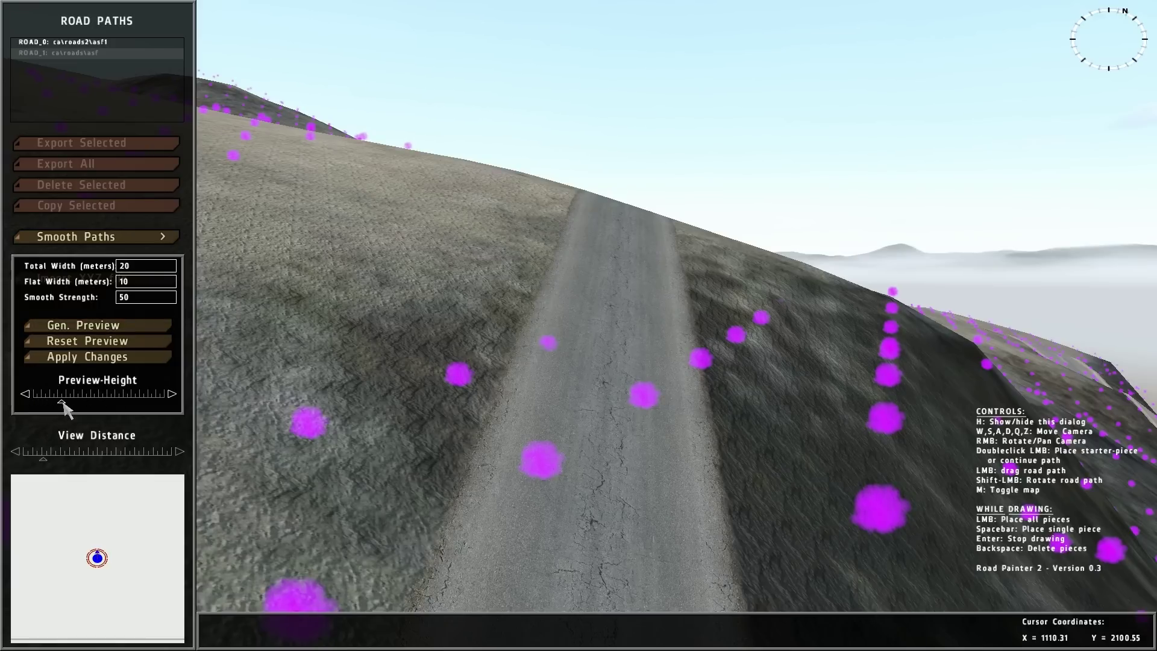
Raise the preview height of the smoothed terrain points and inspect them above the asf road.
drag(63, 403, 72, 404)
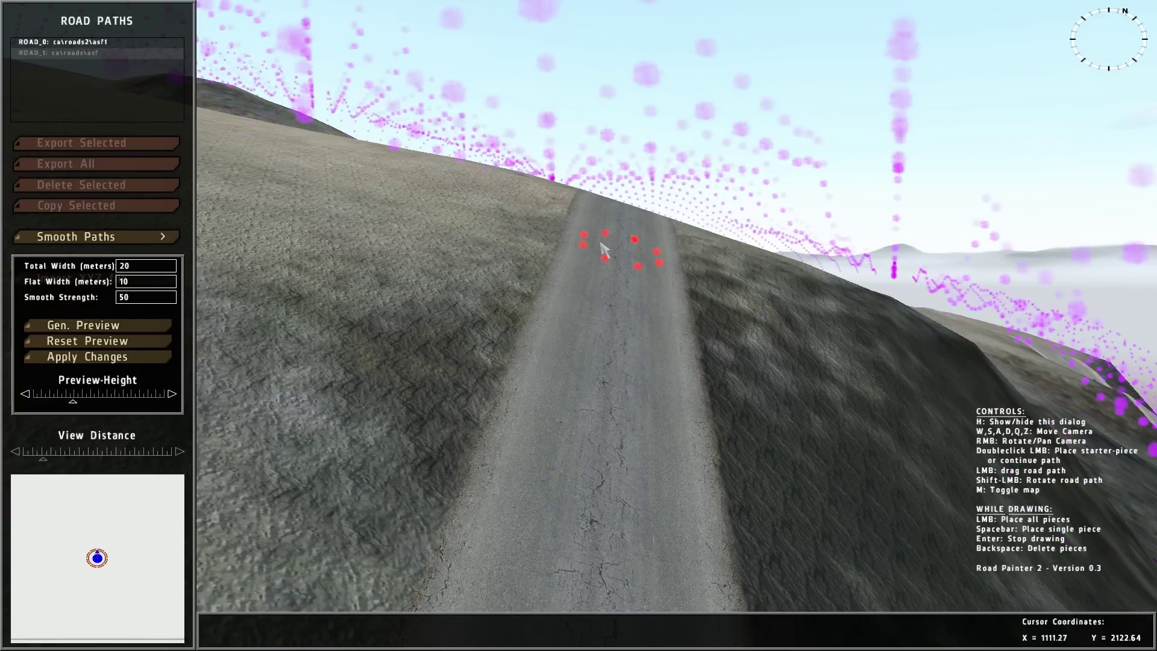
key(s)
key(a)
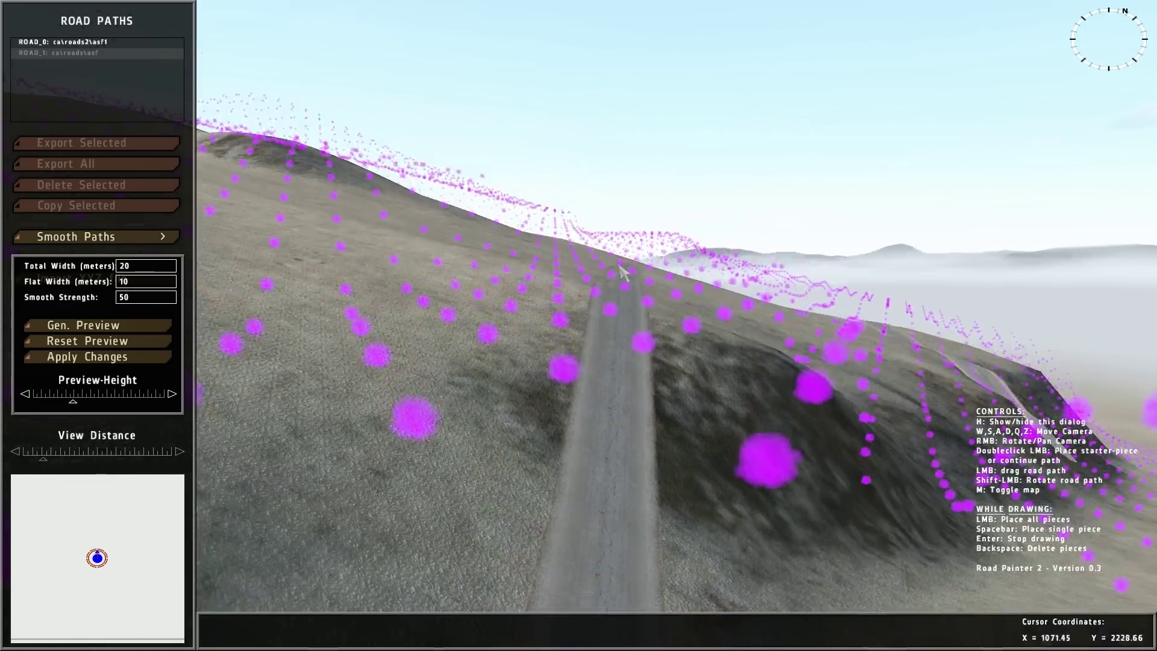
key(d)
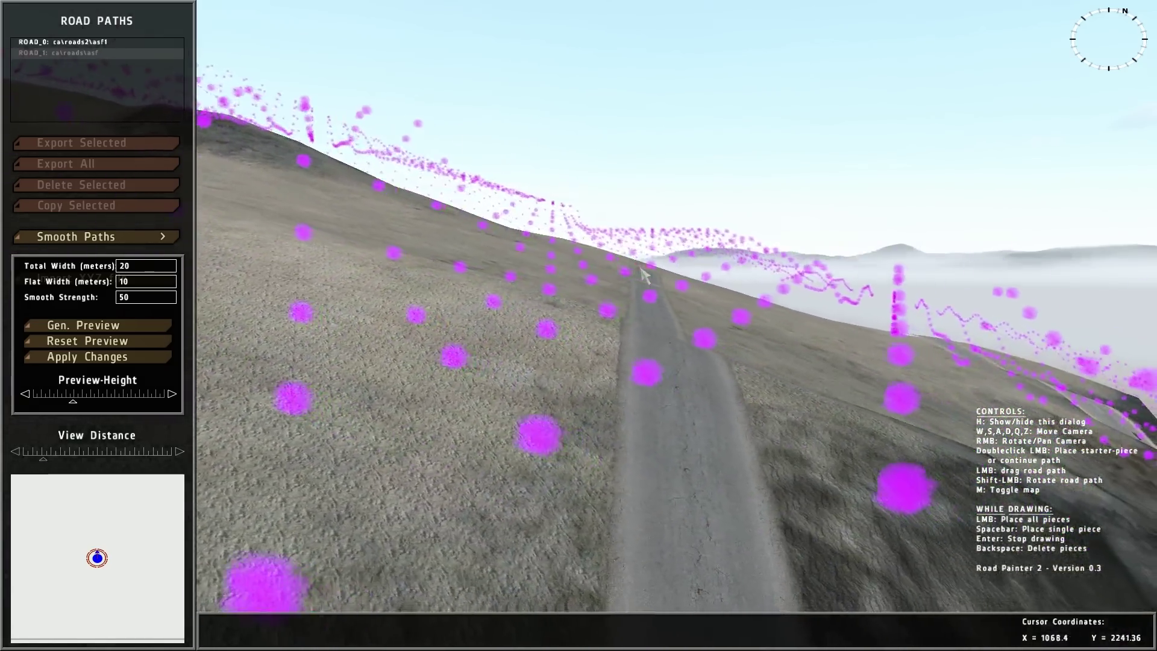
Check the previewed terrain points along the asf road and apply the smoothing changes there.
key(s)
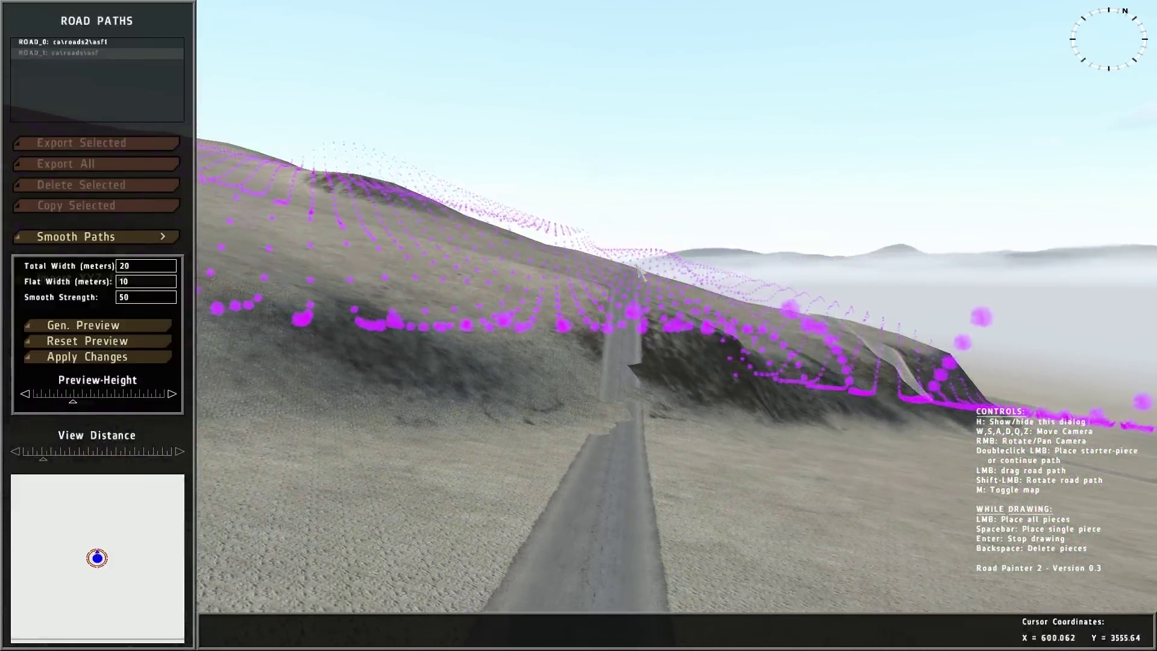
key(w)
key(w)
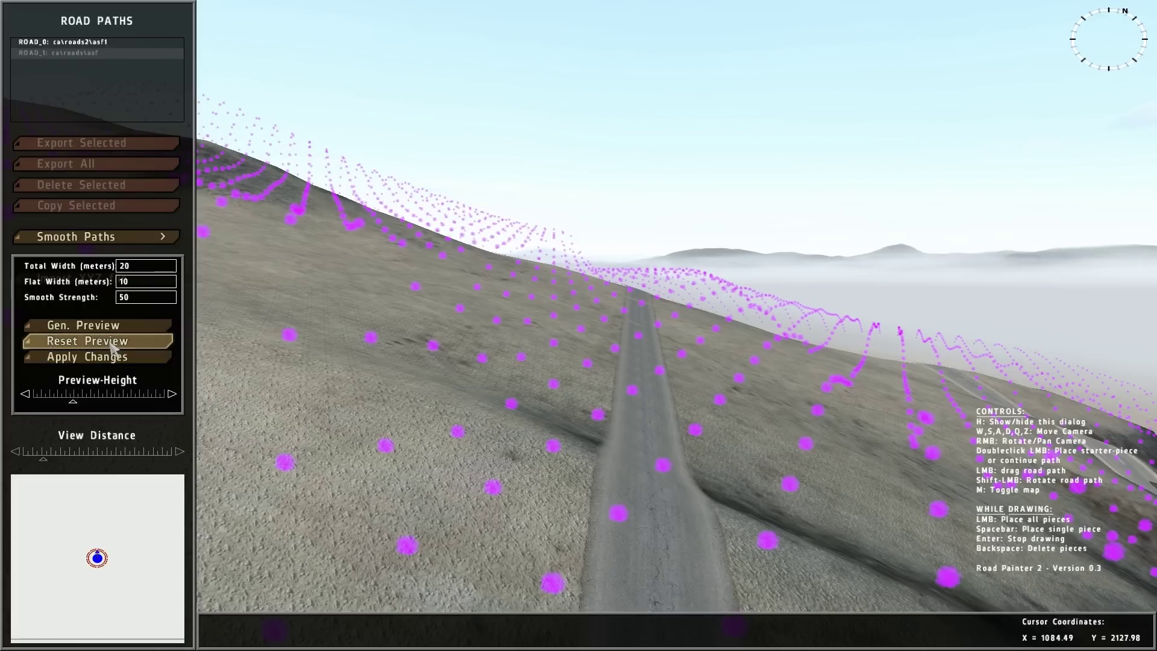
right_drag(511, 344, 576, 340)
key(a)
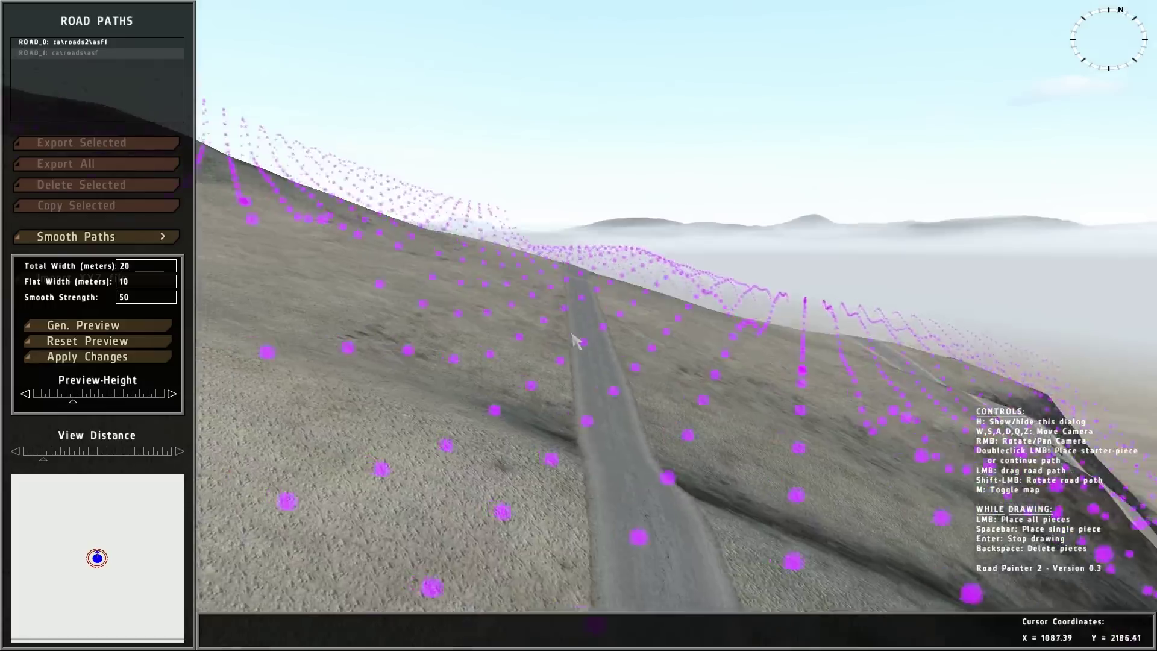
key(z)
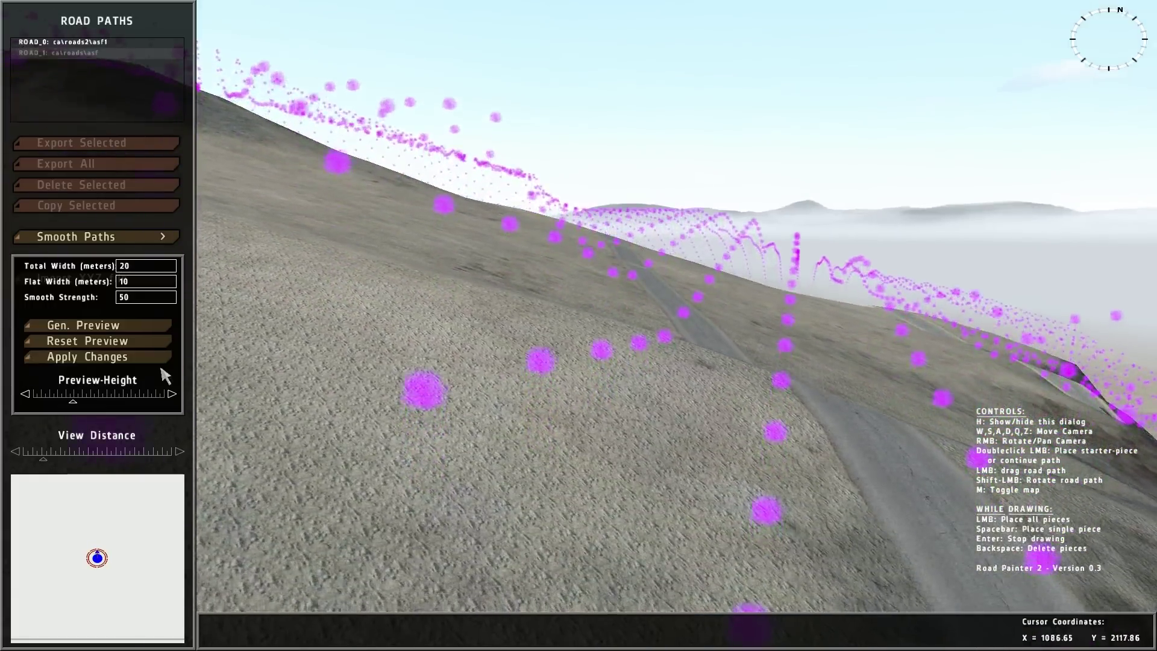
click(99, 359)
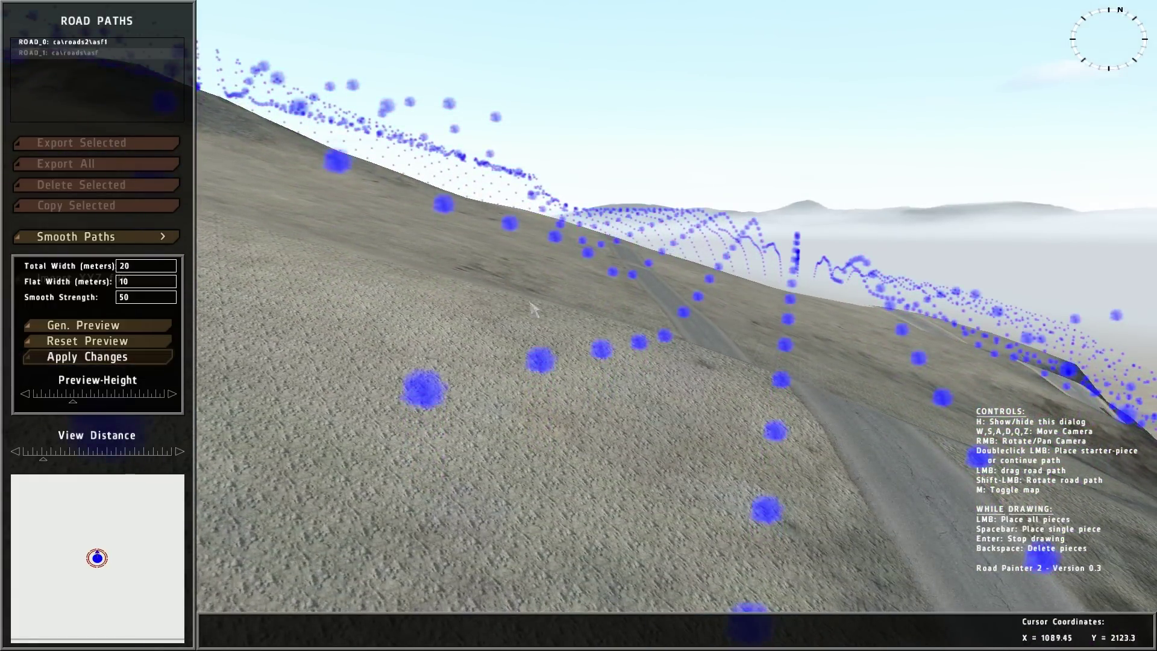
Examine the applied terrain points along and beside the asf road on the hillside.
key(d)
key(w)
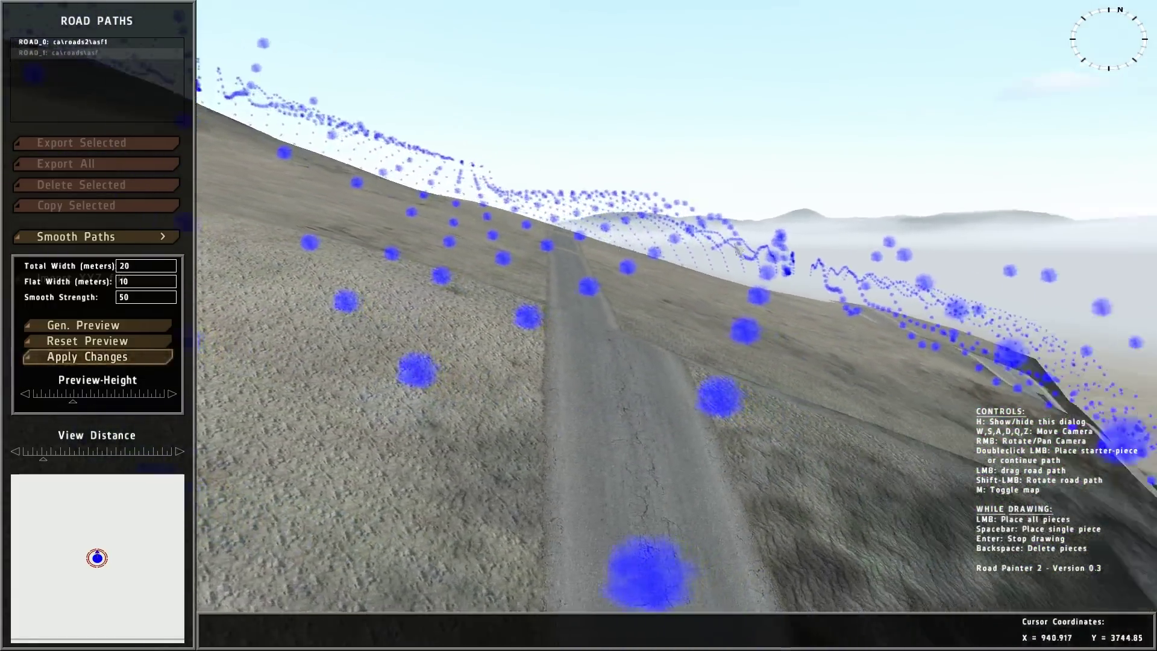
right_drag(736, 248, 783, 252)
key(a)
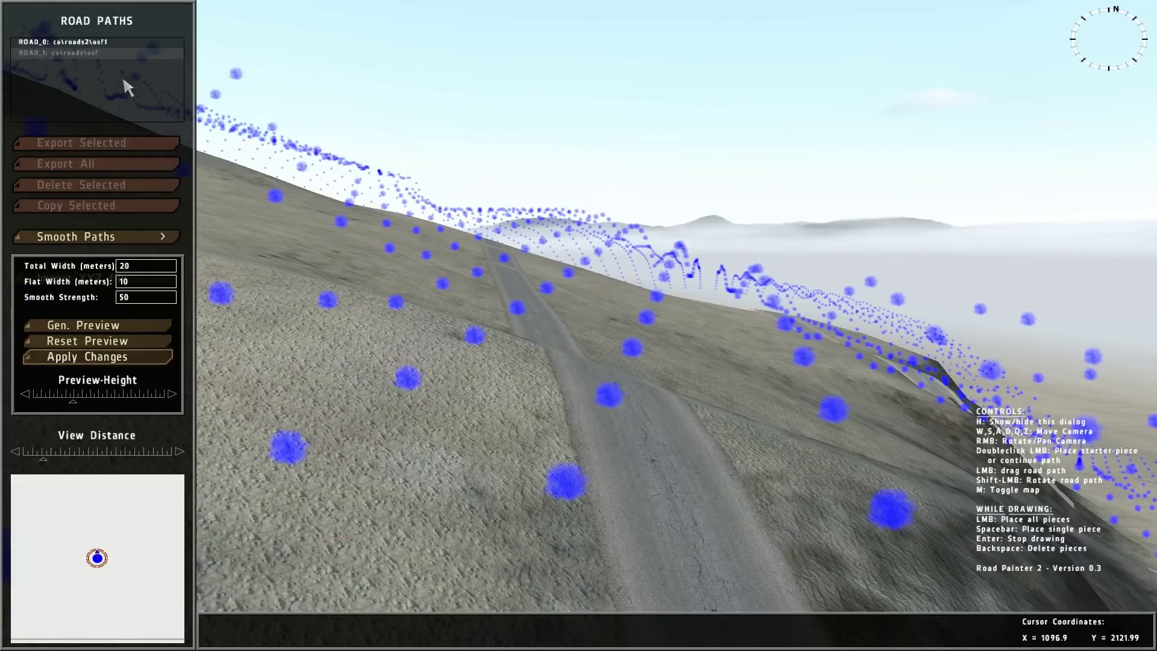
key(w)
right_drag(489, 241, 684, 205)
key(d)
Select the asf1 road path and bring its broken section on the rocky slope into view.
click(681, 199)
key(w)
key(a)
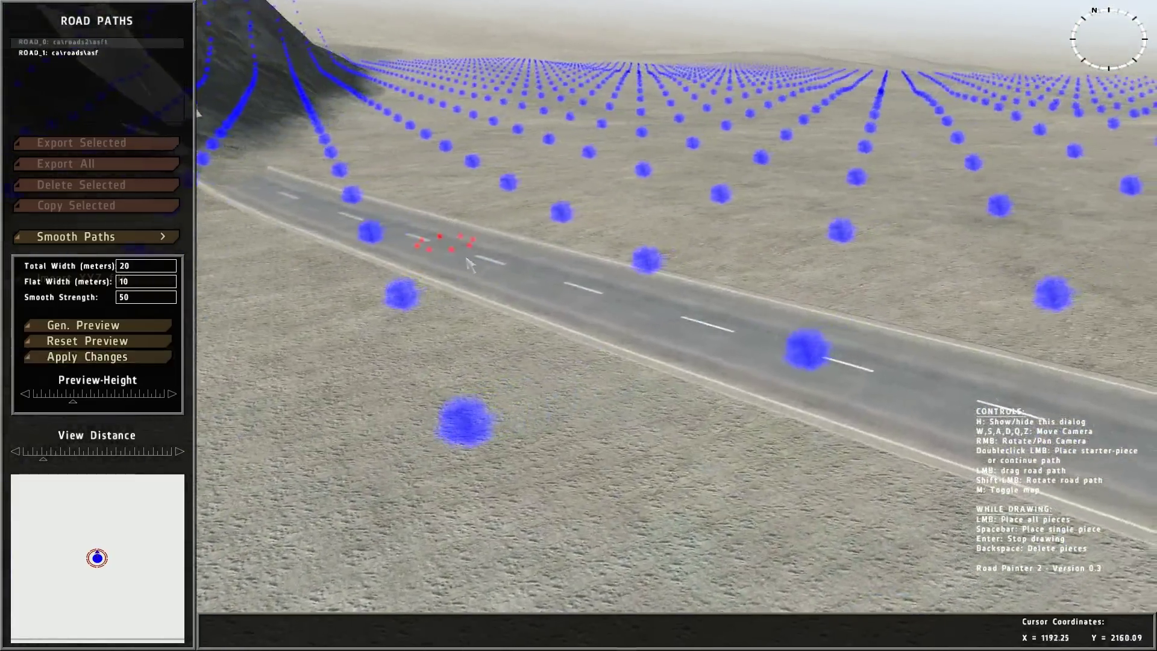
right_drag(468, 261, 378, 233)
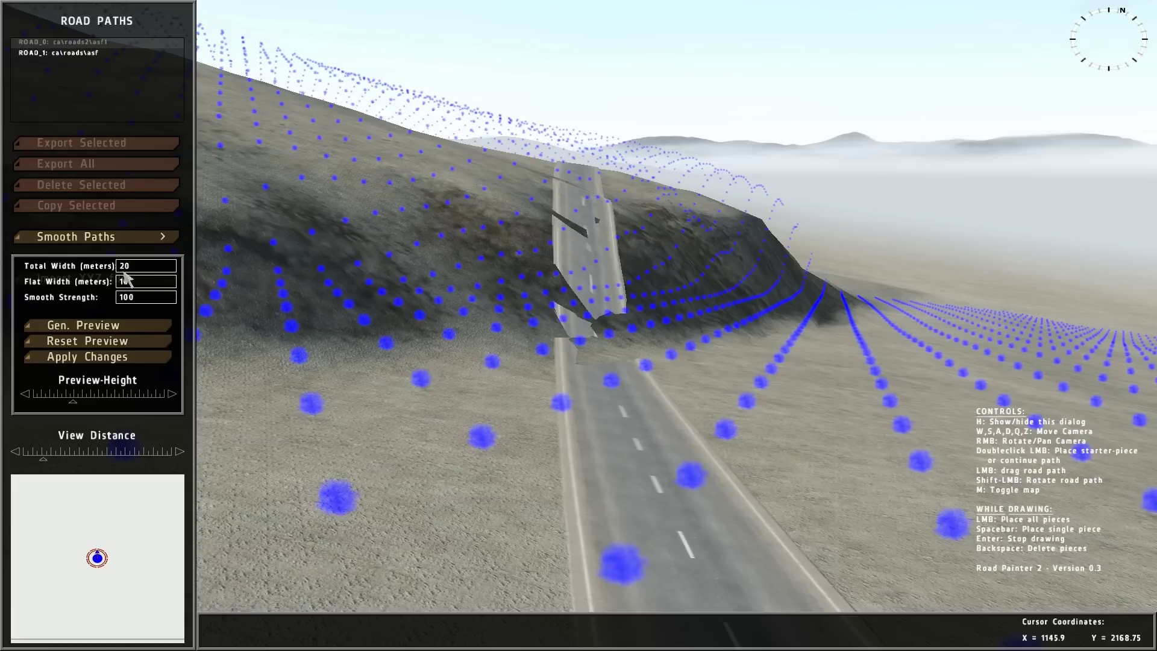
Generate a smoothing preview for the asf1 road with total width 30 m, flat width 15 m and smooth strength 100.
click(125, 292)
text(5)
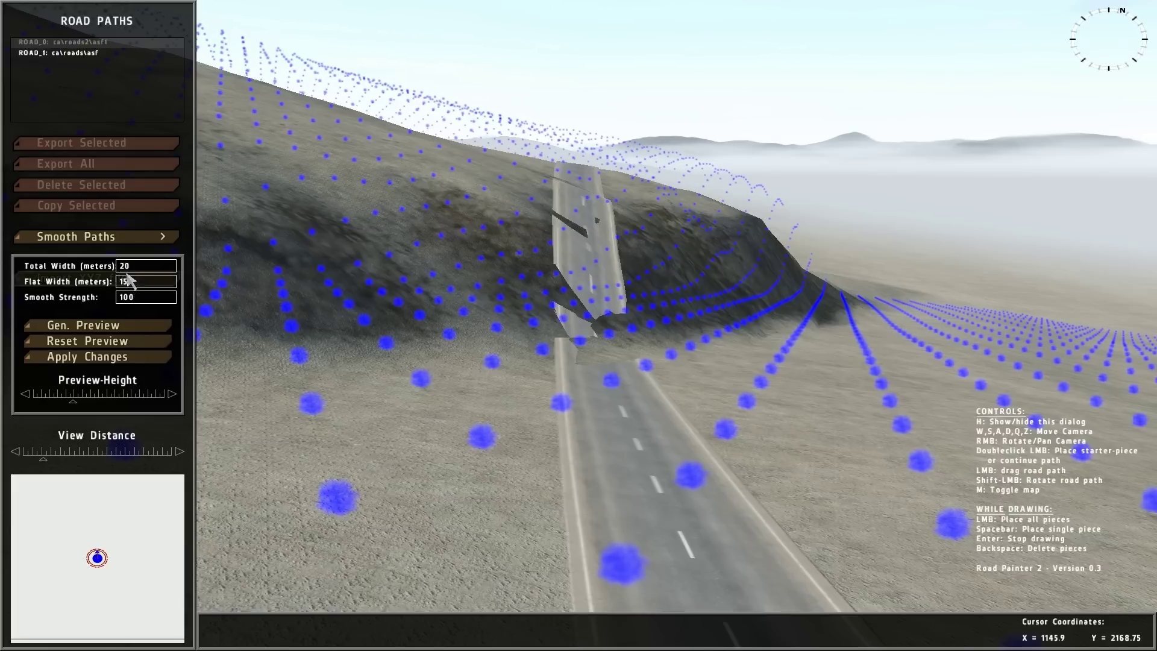
click(121, 266)
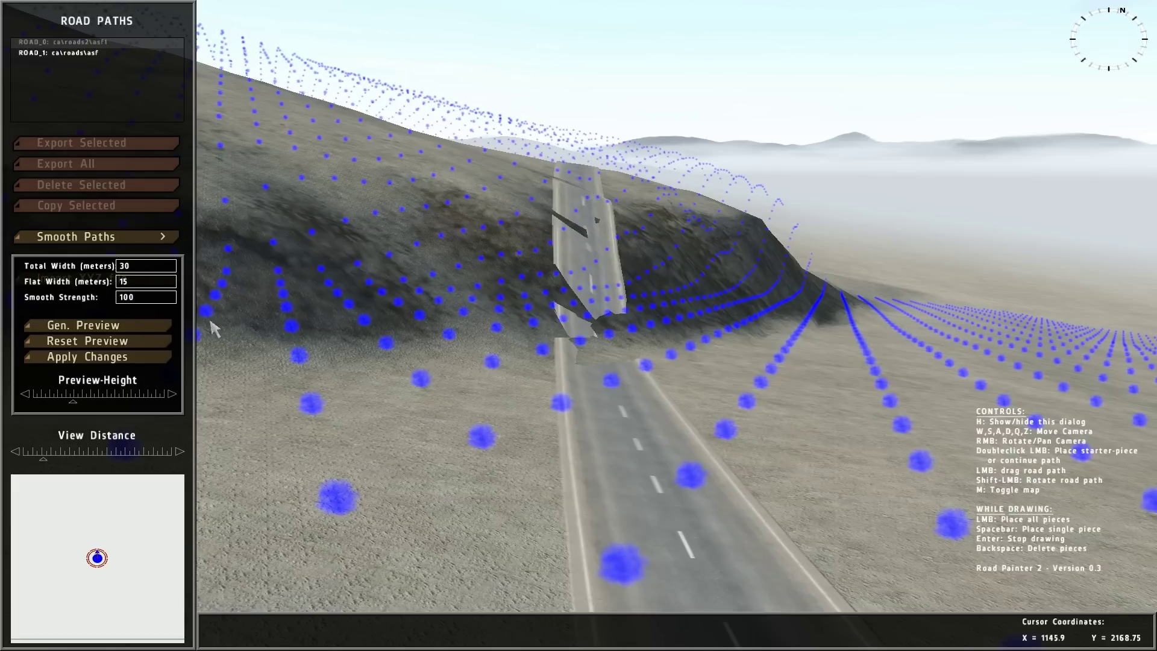
click(81, 325)
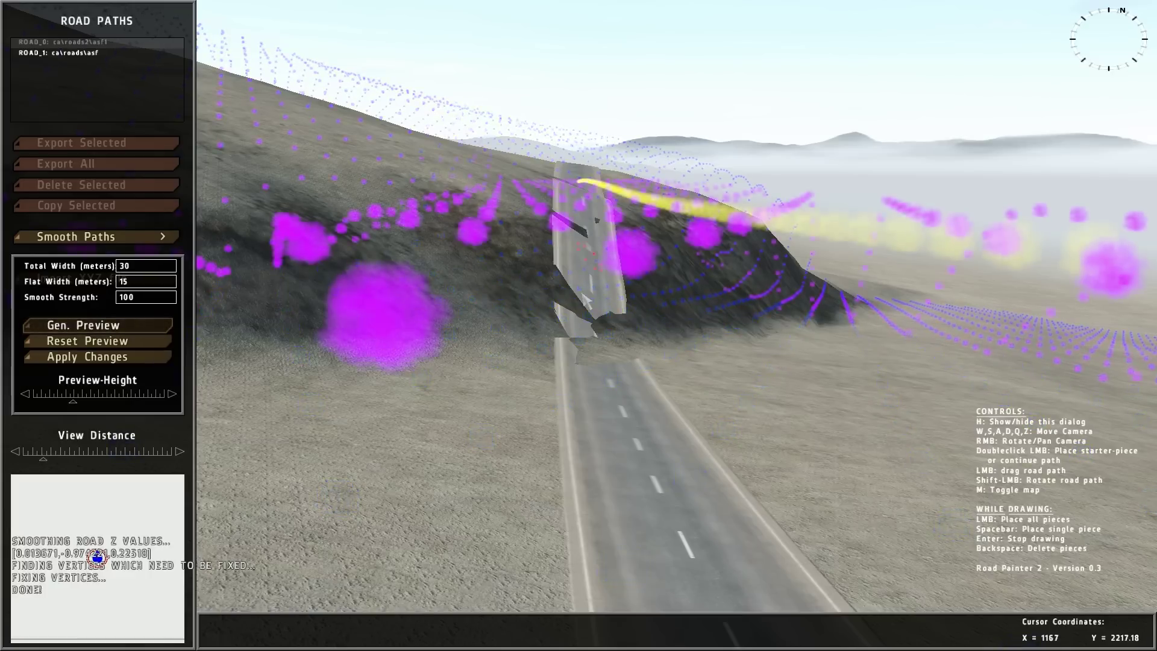
Examine the preview line and the previewed terrain points along the asf1 road from the flat bend to the slope.
right_drag(538, 286, 566, 288)
key(a)
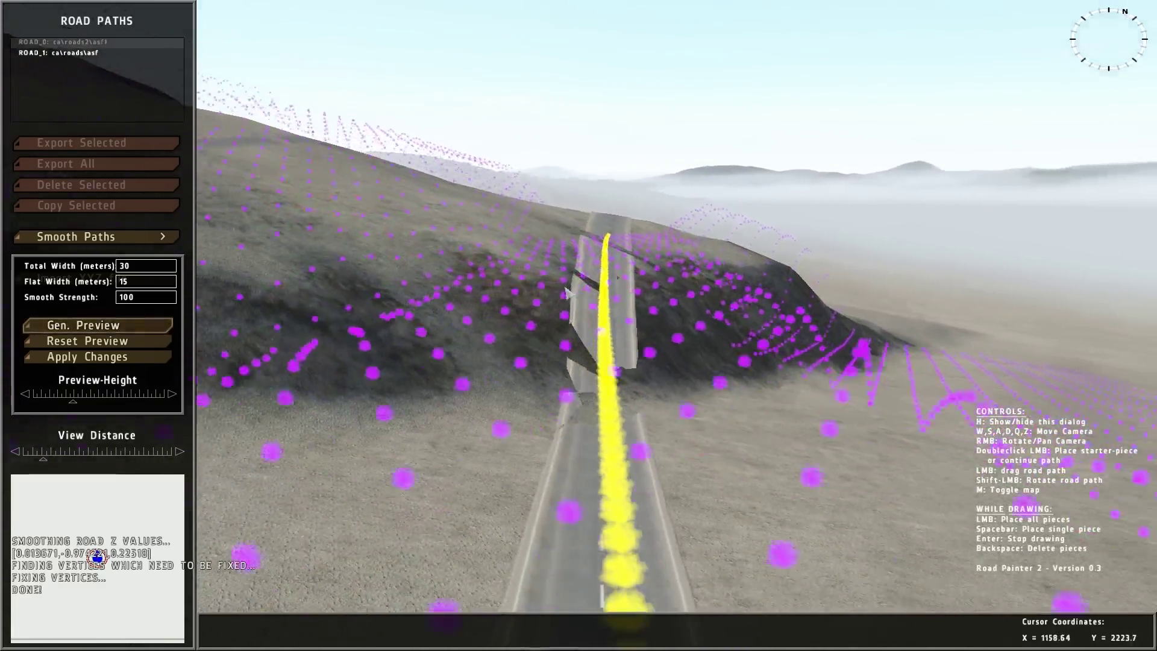
key(s)
key(s)
key(s)
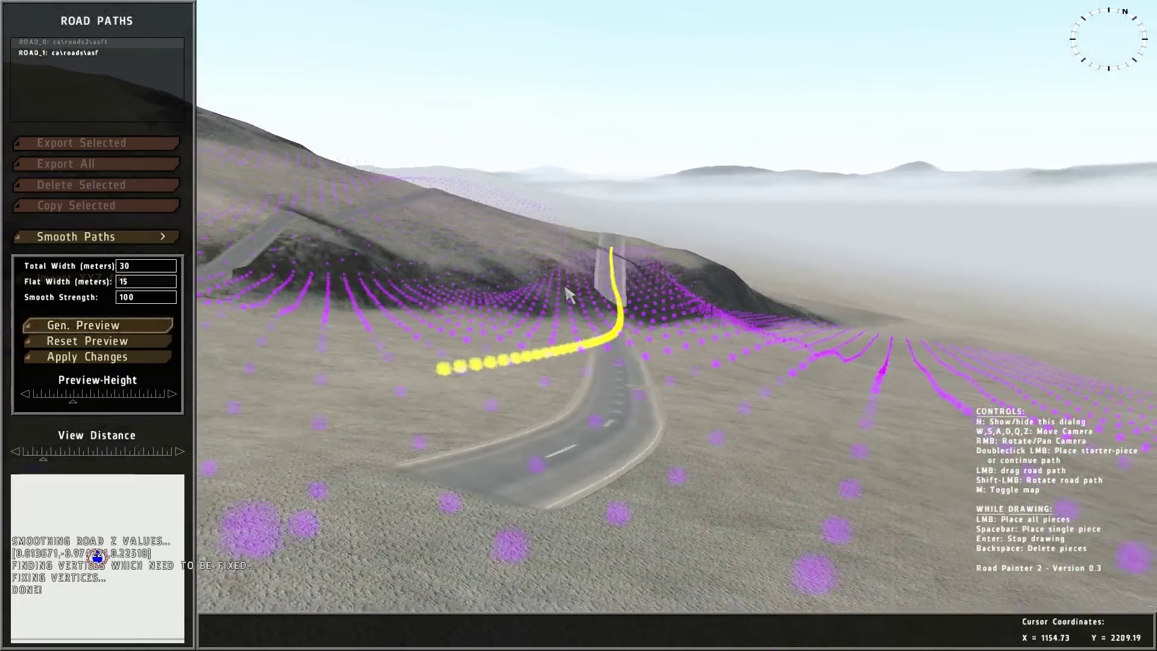
key(w)
key(s)
key(w)
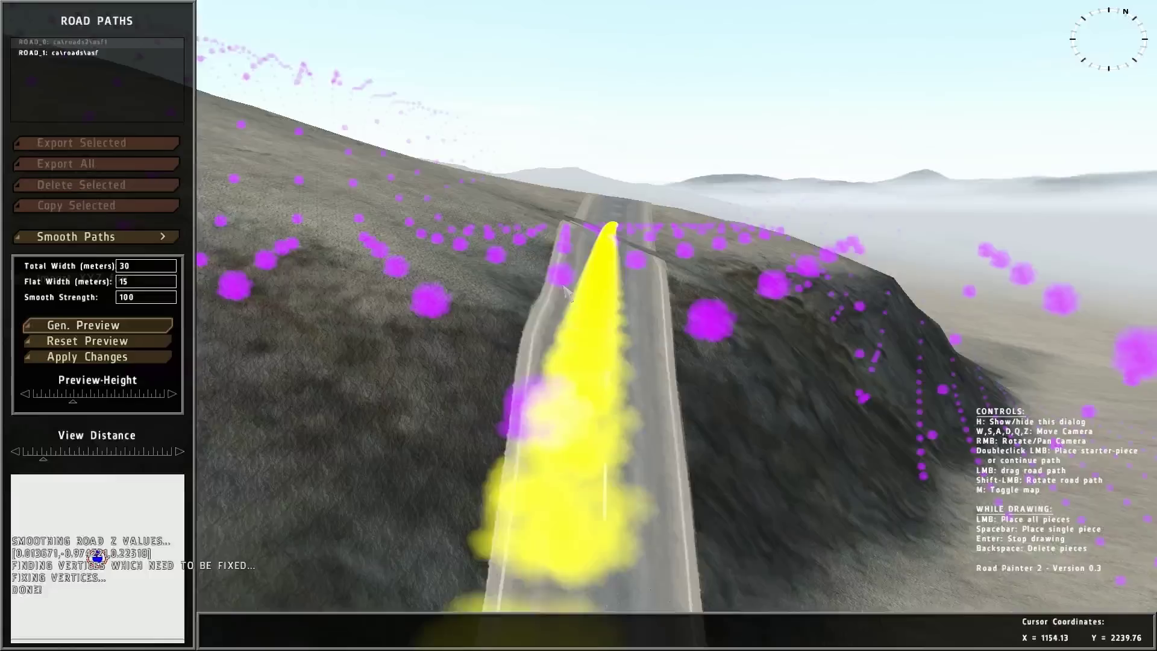
mouse_move(566, 288)
right_down()
mouse_move(565, 303)
mouse_move(553, 295)
right_up()
key(s)
key(s)
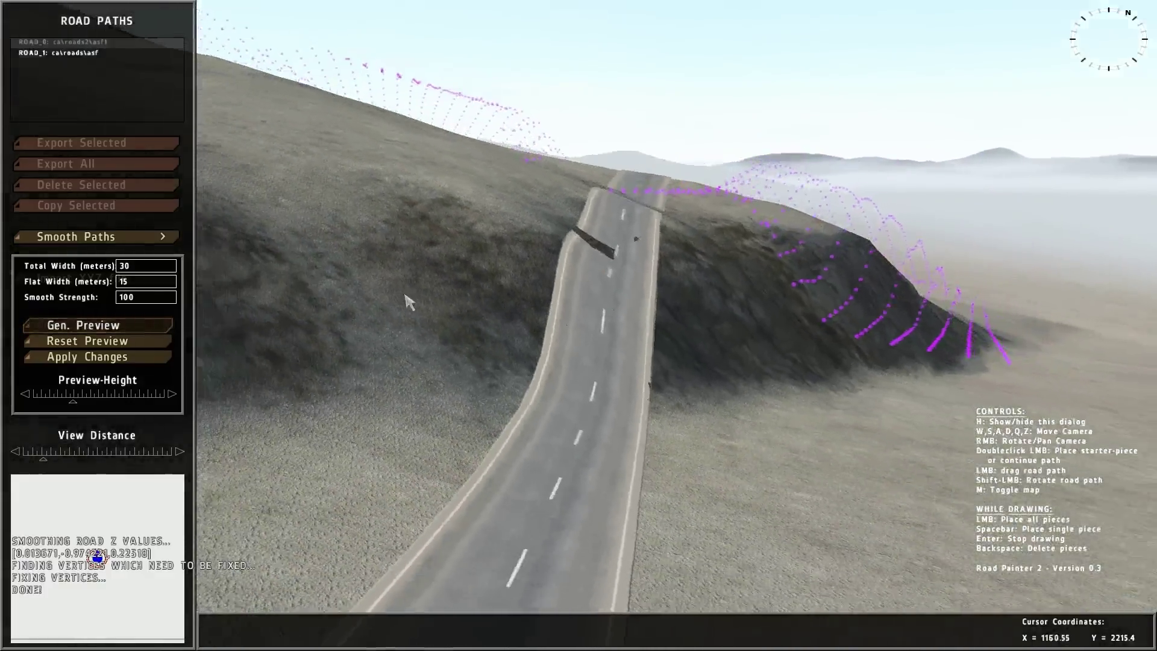
Regenerate the asf1 road's smoothing preview with total width 20 m, flat width 10 m and smooth strength 60.
drag(125, 267, 110, 269)
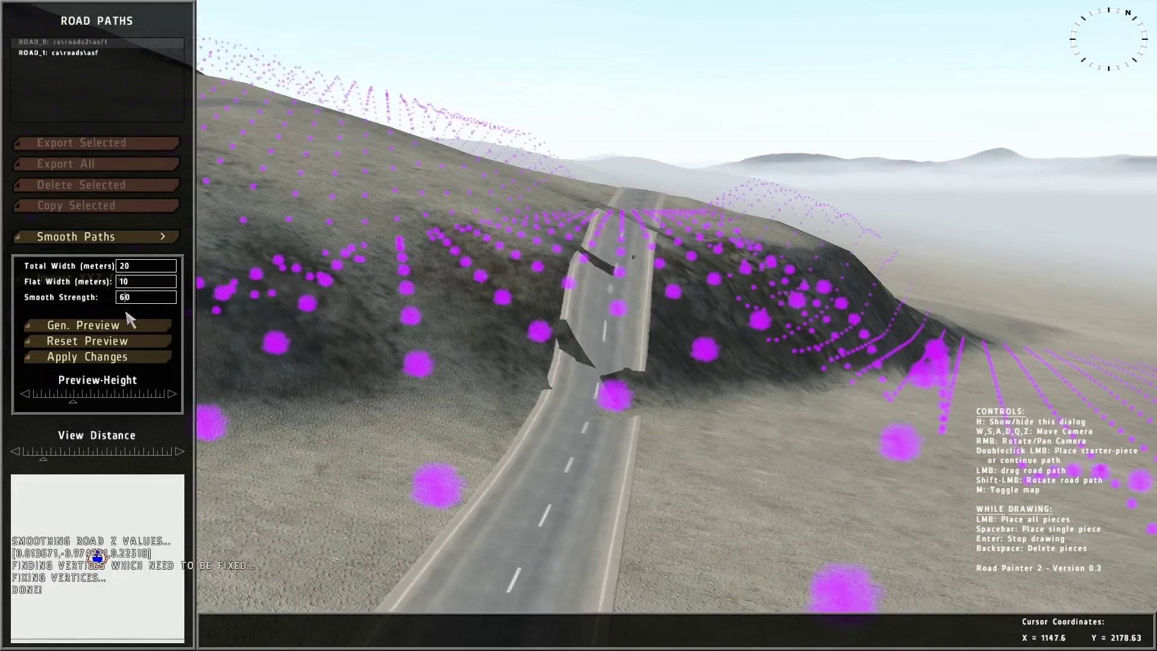
click(90, 330)
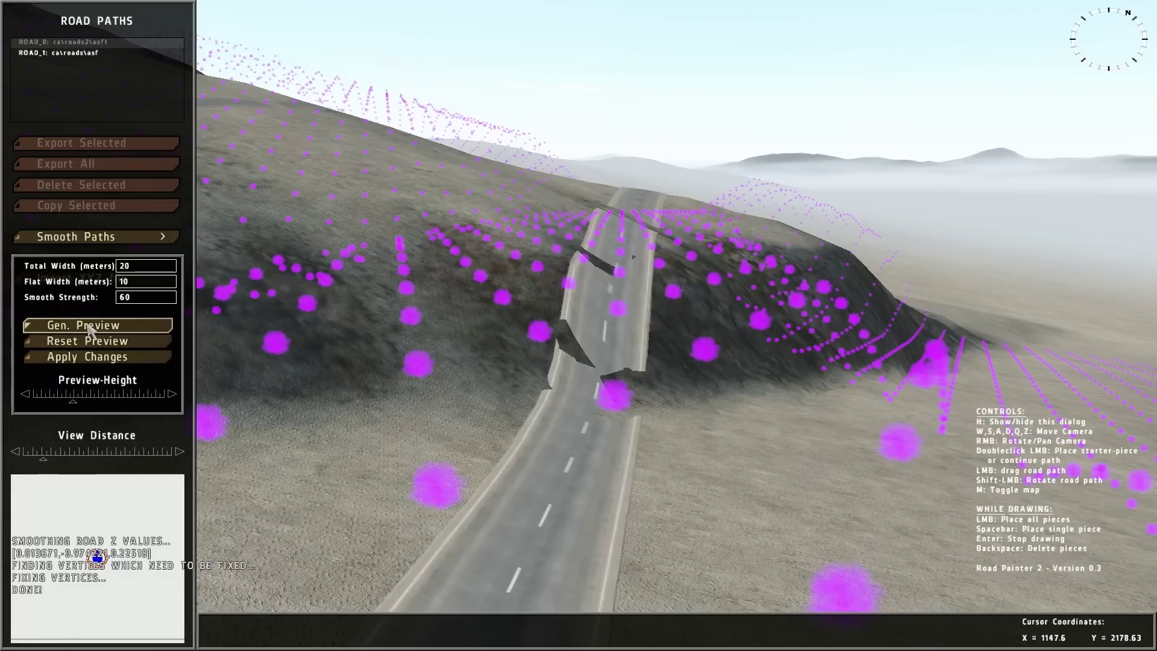
right_drag(522, 284, 560, 265)
key(a)
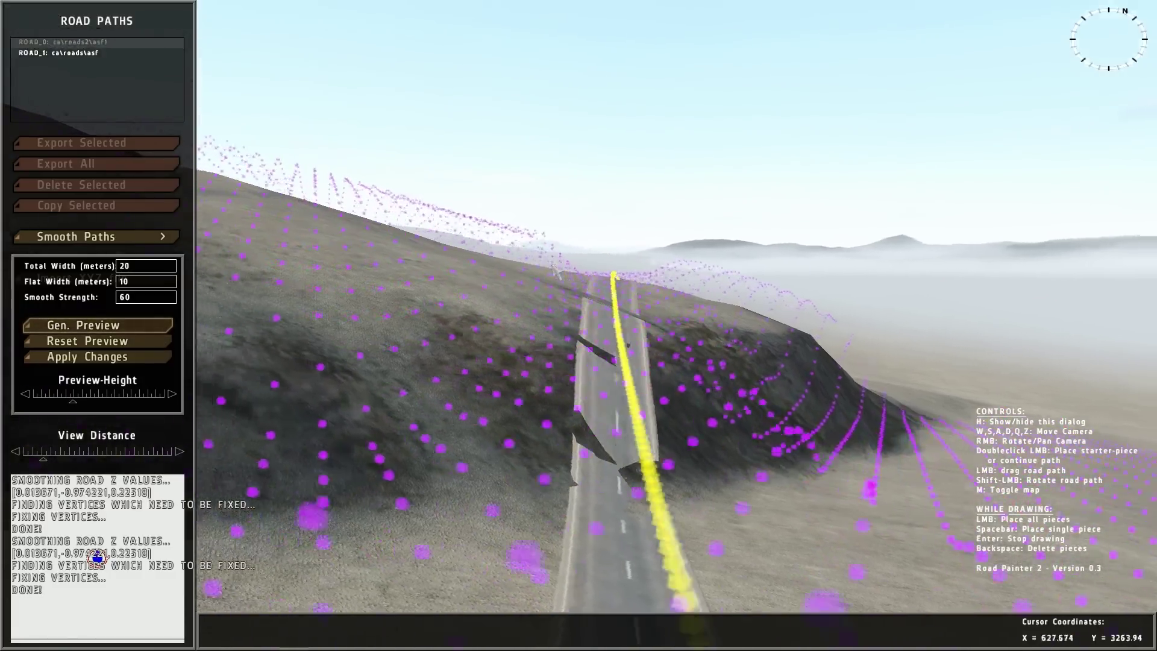
Follow the new preview line up the asf1 road and apply its smoothing changes to the terrain points.
key(w)
key(d)
key(q)
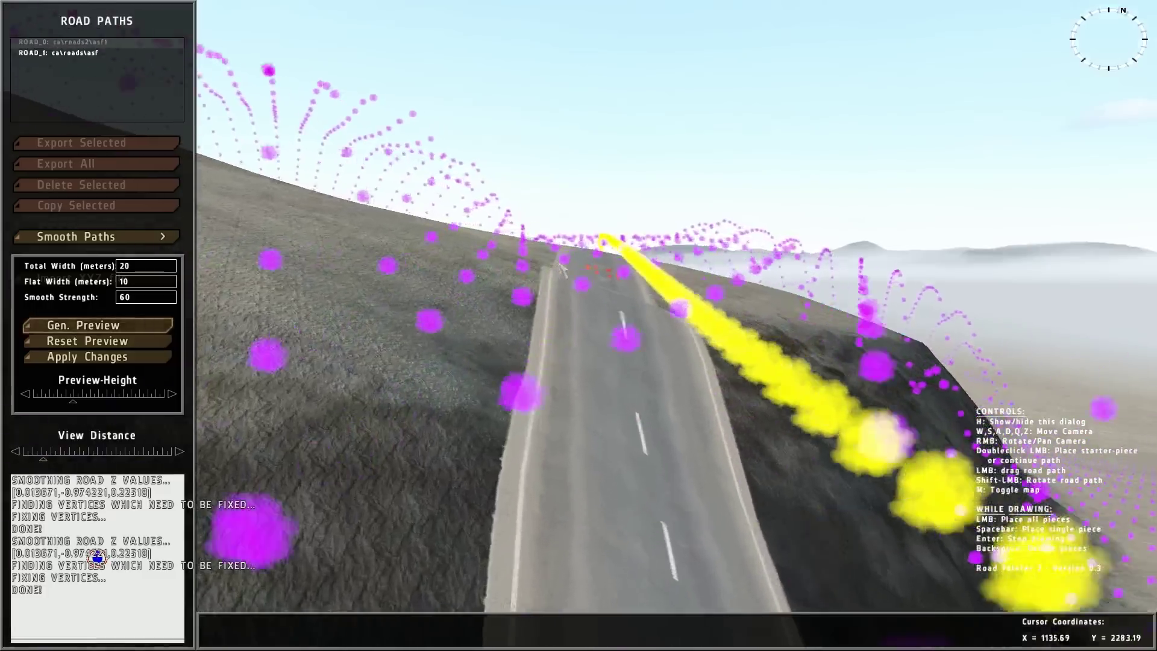
key(w)
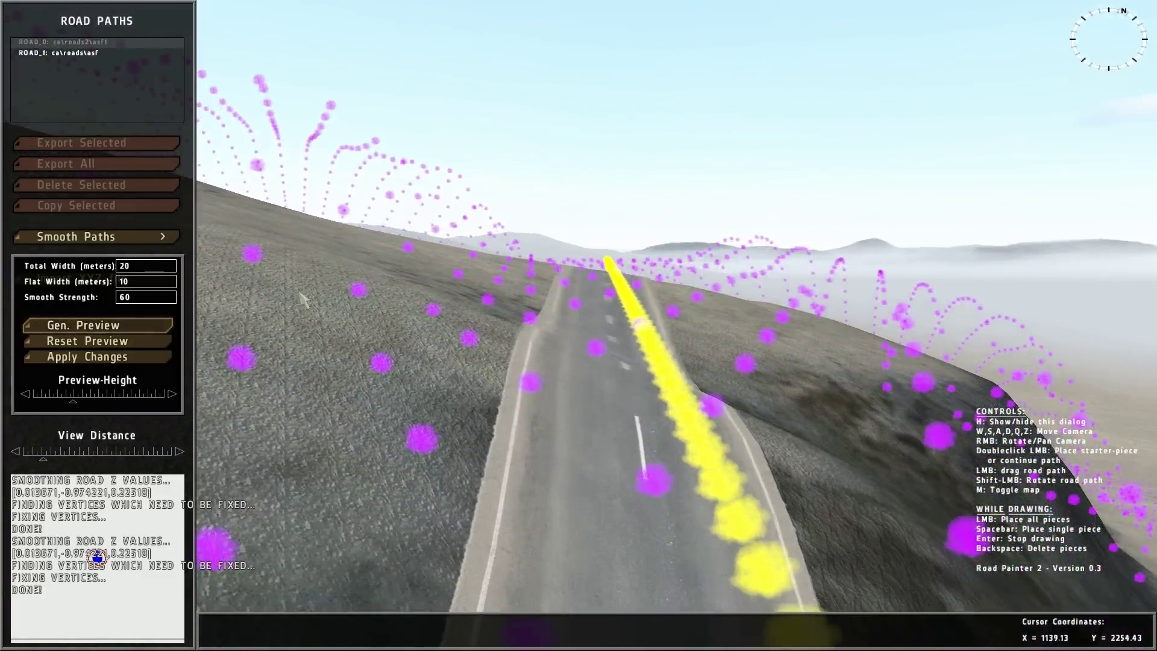
click(90, 359)
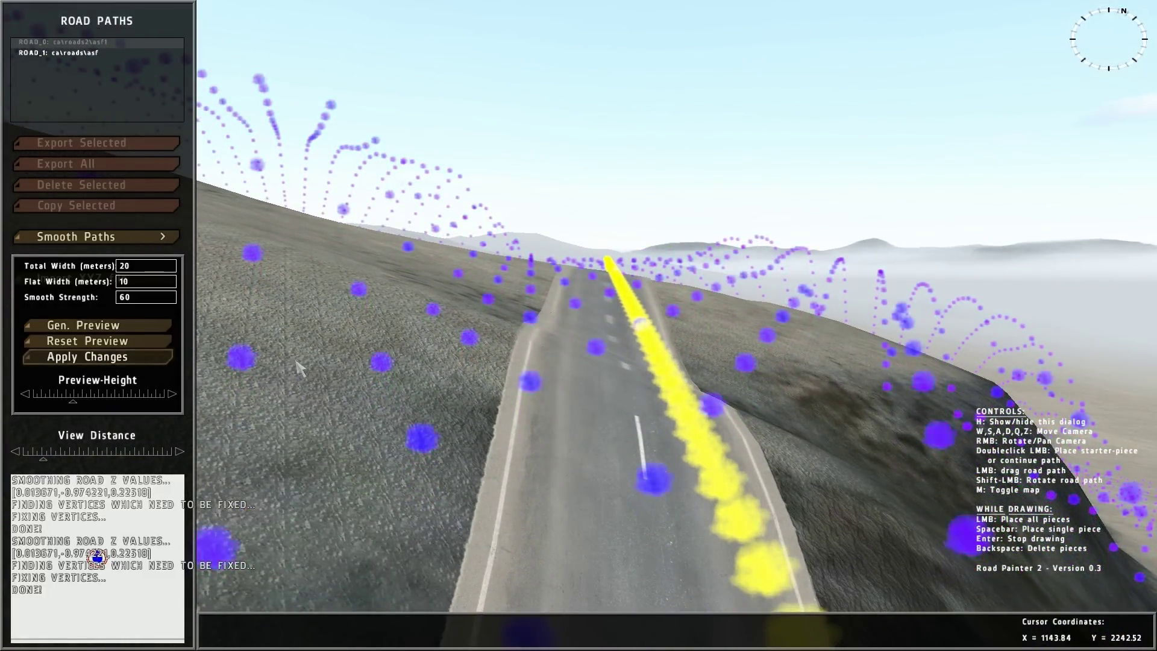
Inspect the applied terrain points around the asf1 road on the slope and leave path smoothing.
key(w)
mouse_move(527, 302)
right_down()
mouse_move(234, 281)
mouse_move(226, 268)
mouse_move(392, 282)
mouse_move(503, 311)
mouse_move(526, 301)
mouse_move(529, 317)
right_up()
key(w)
key(s)
key(d)
key(a)
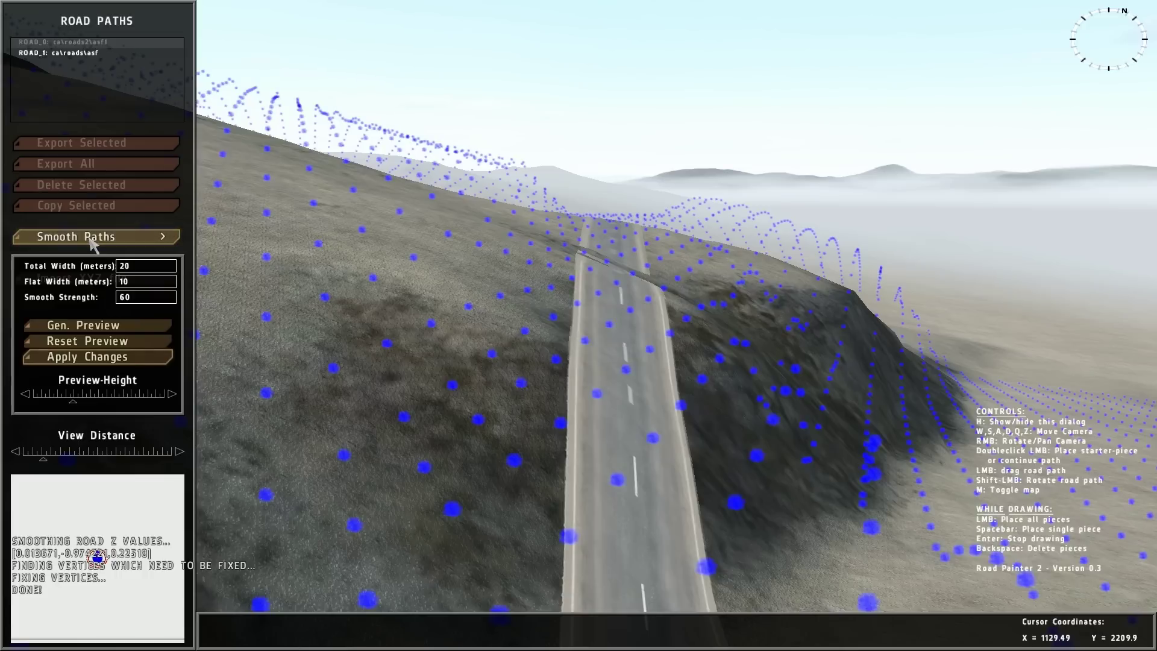
click(90, 237)
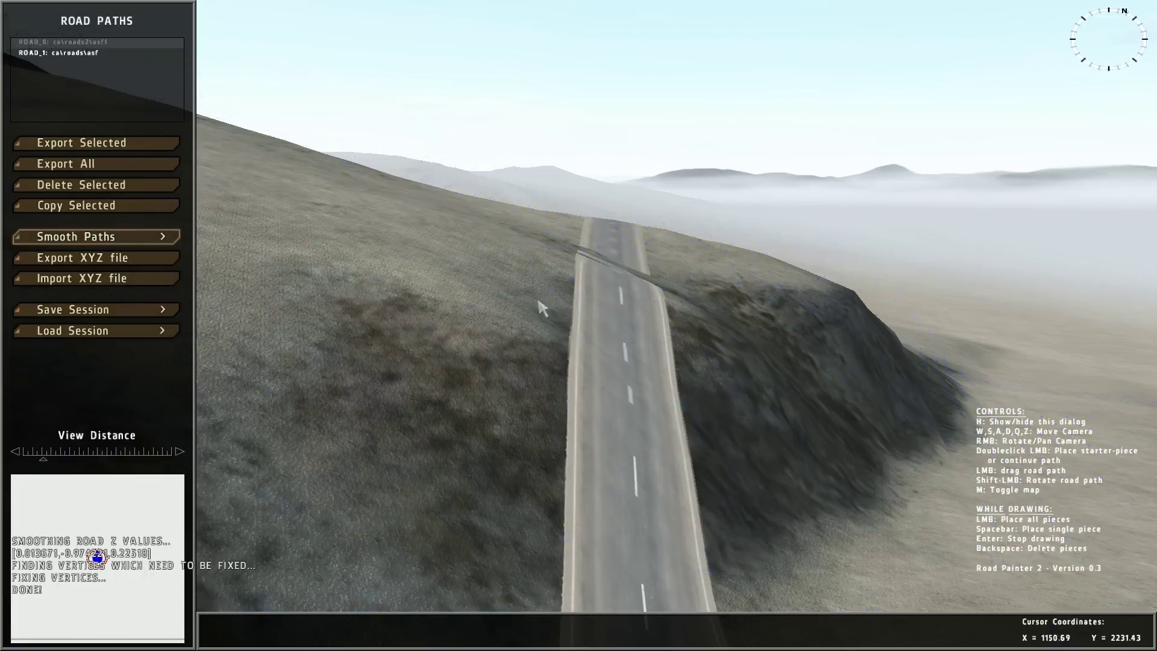
Survey the rocky slope and the broken section of the asf1 road without the terrain points.
key(s)
right_drag(538, 300, 244, 294)
right_drag(397, 291, 711, 294)
key(a)
key(a)
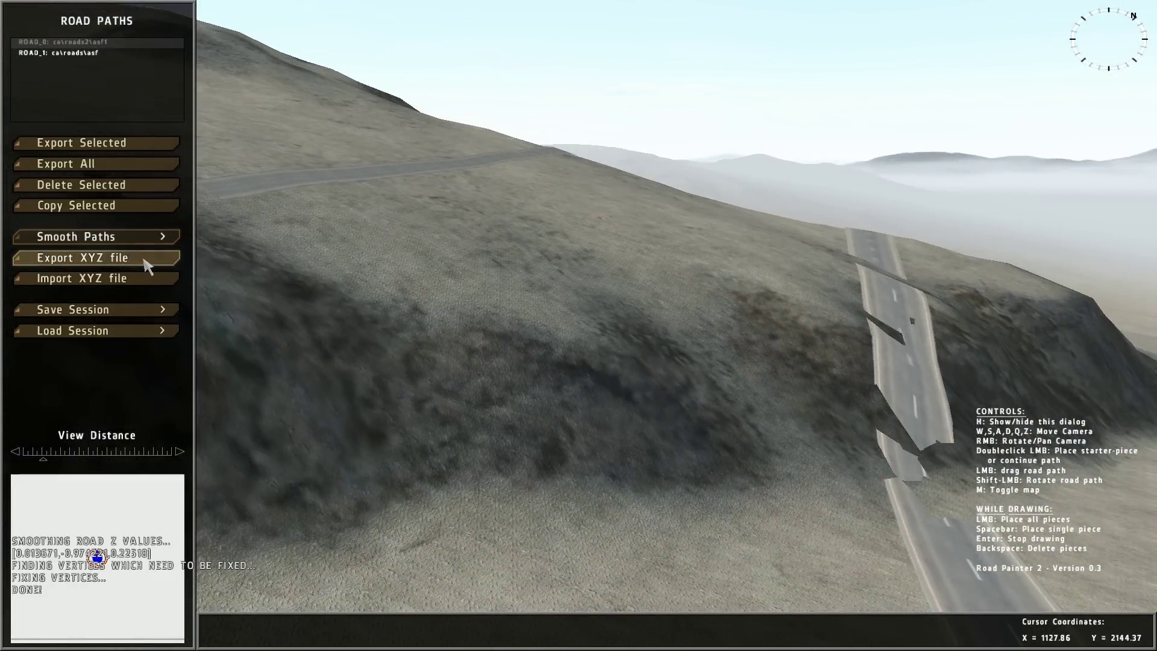
right_drag(416, 302, 471, 341)
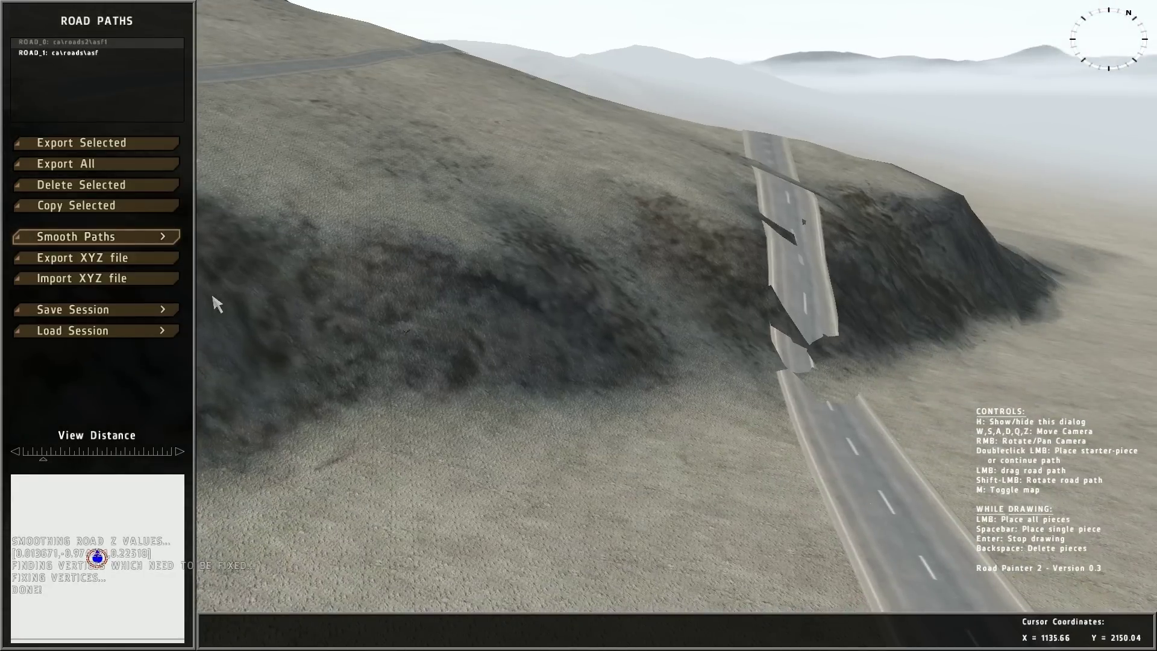
Place an asf2 starter piece on open ground, draw a winding road path from it and stop drawing.
mouse_move(386, 313)
right_down()
mouse_move(860, 326)
mouse_move(749, 336)
right_up()
double_click(615, 386)
double_click(455, 393)
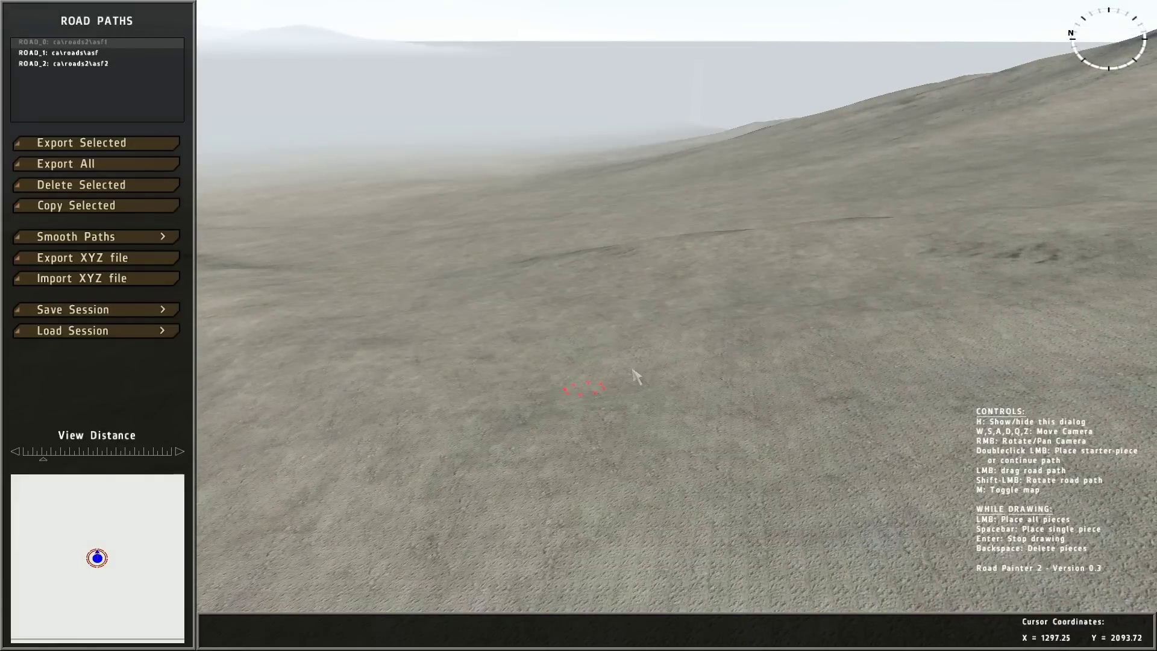
key(w)
click(578, 432)
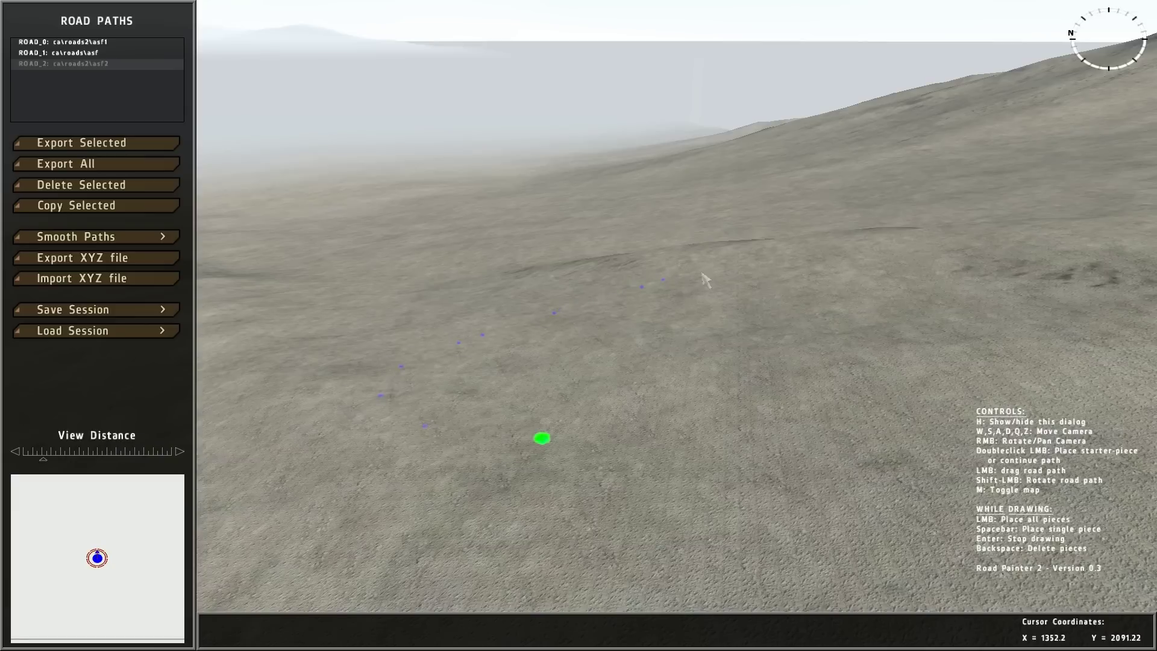
click(571, 264)
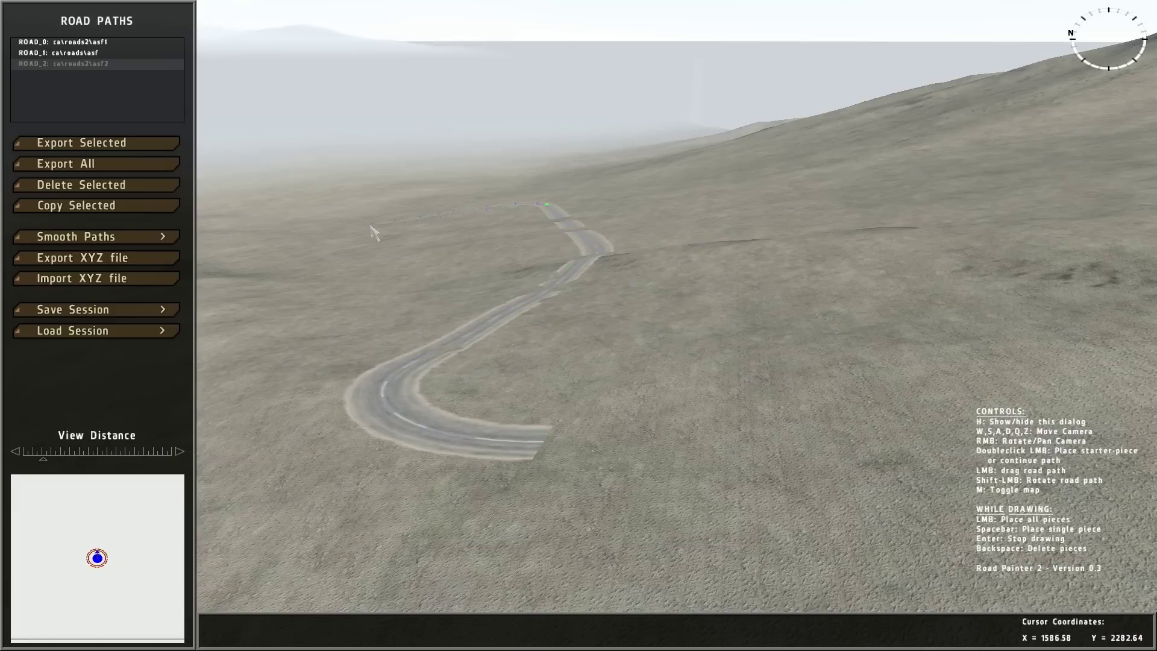
key(a)
click(362, 294)
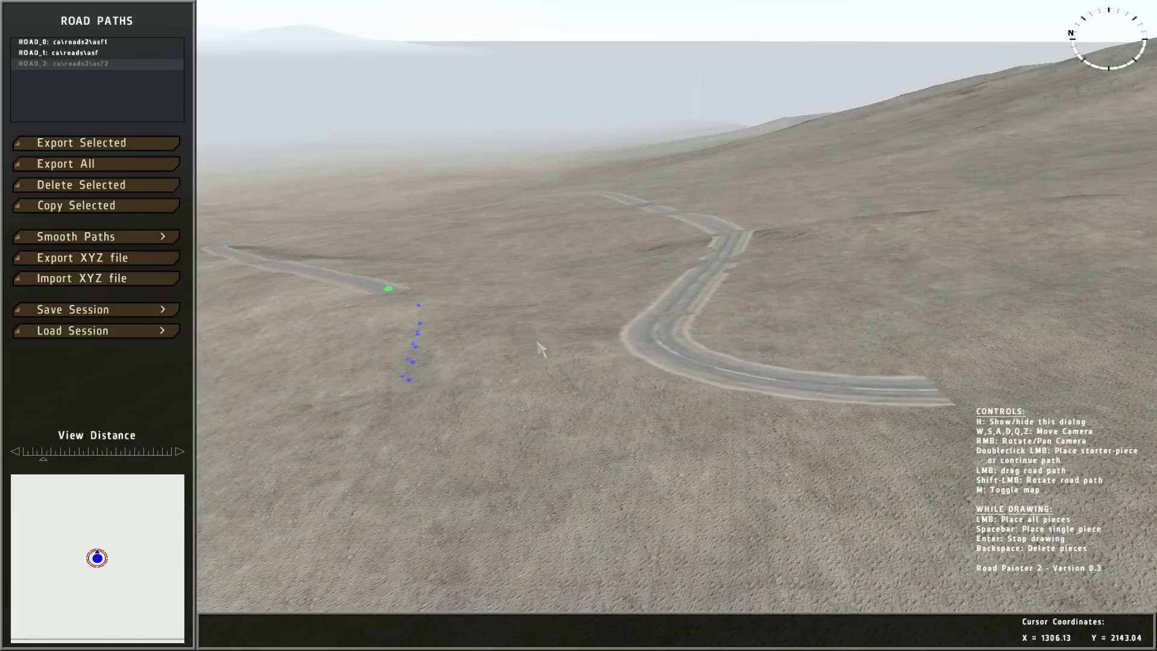
key(Return)
Place another asf1 starter piece on the open plain and draw a long curving road path from it.
right_drag(537, 342, 387, 366)
double_click(387, 366)
double_click(433, 352)
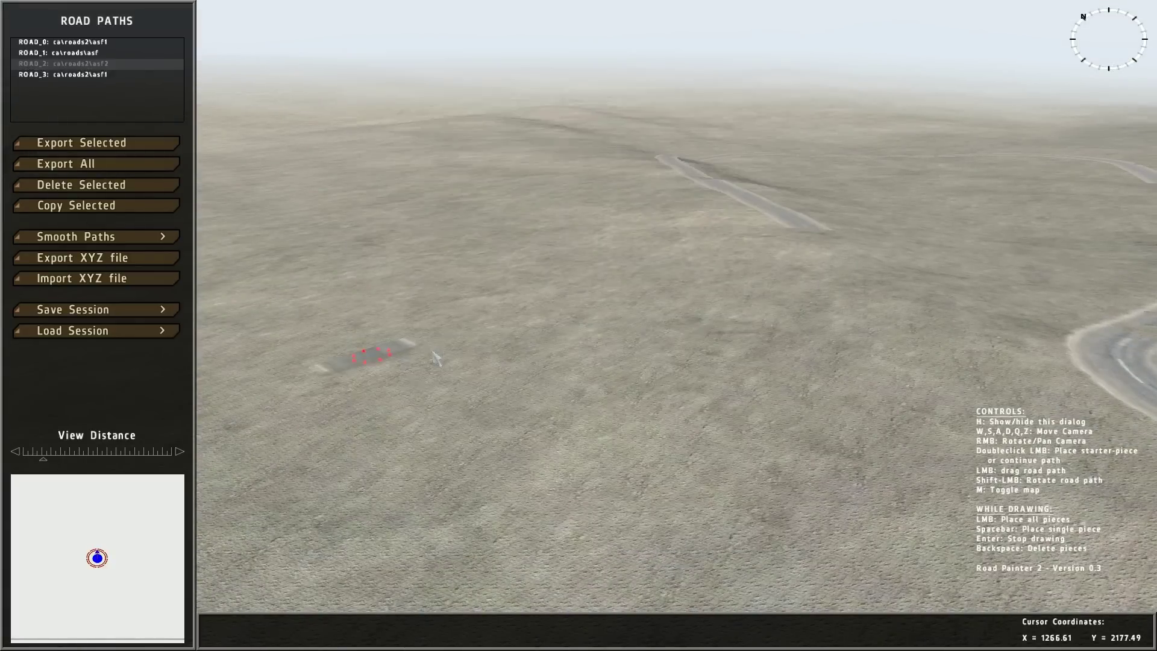
double_click(370, 348)
key(w)
key(a)
click(429, 214)
click(379, 166)
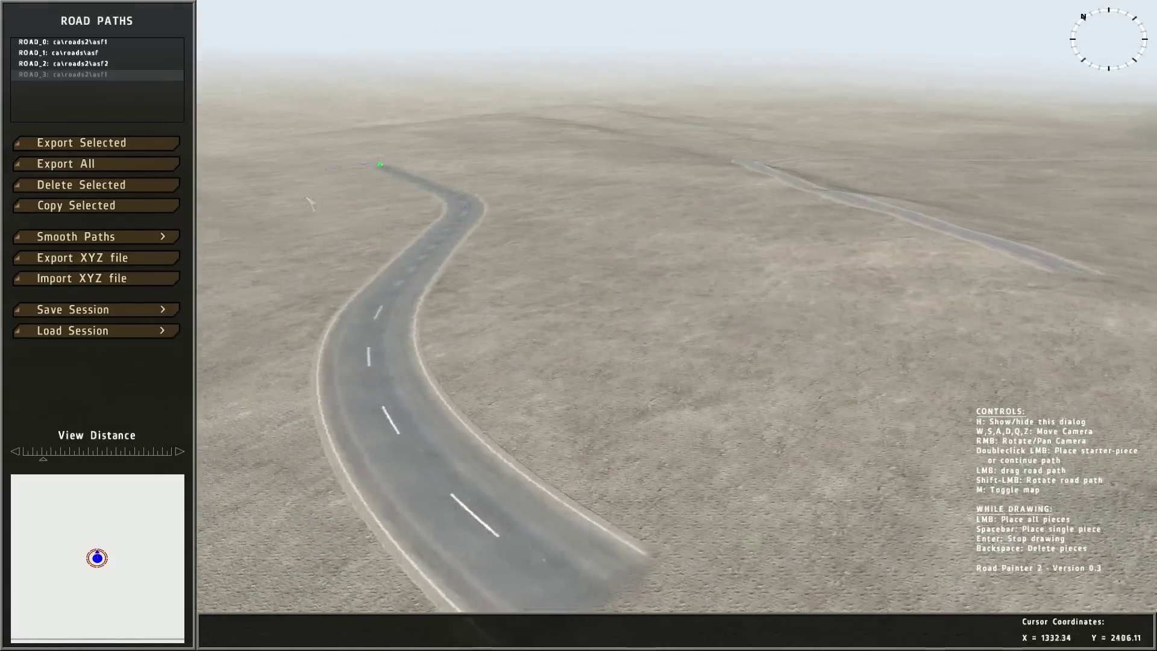
key(a)
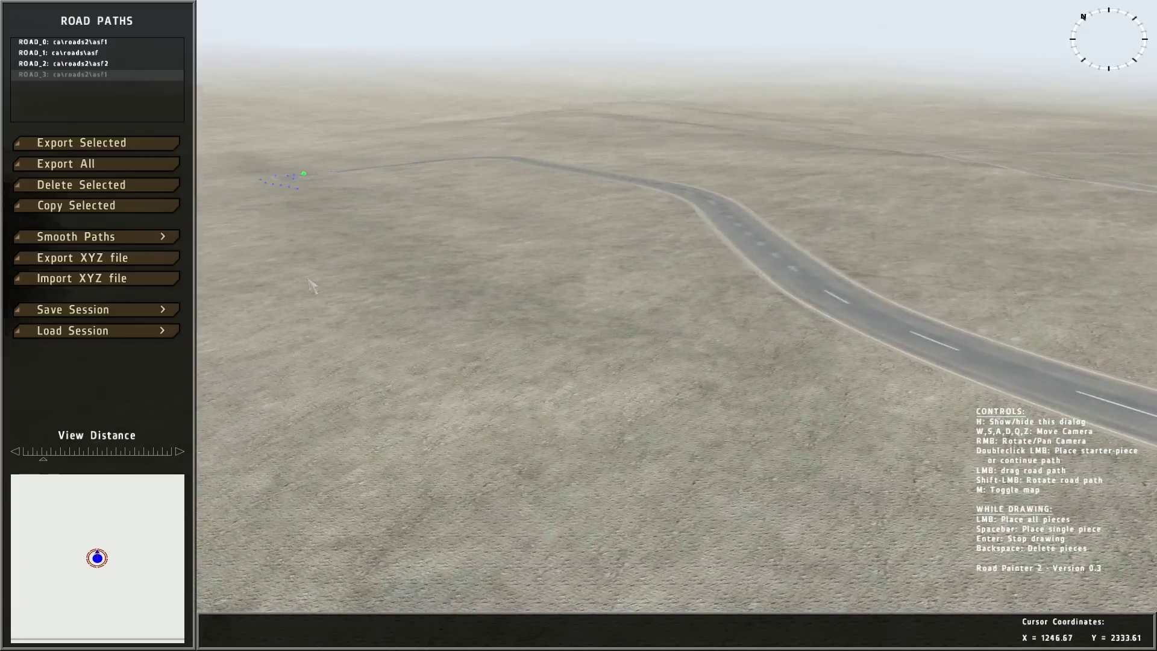
click(346, 357)
Save the current road paths as a session named 1.
right_drag(503, 321, 556, 312)
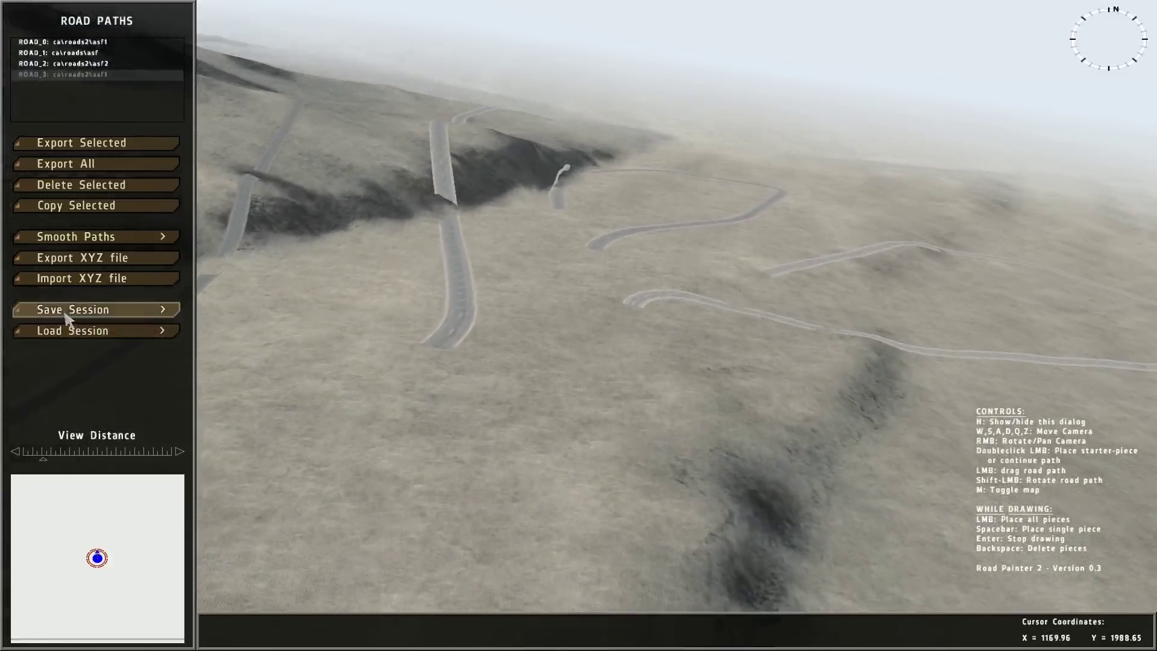
click(66, 314)
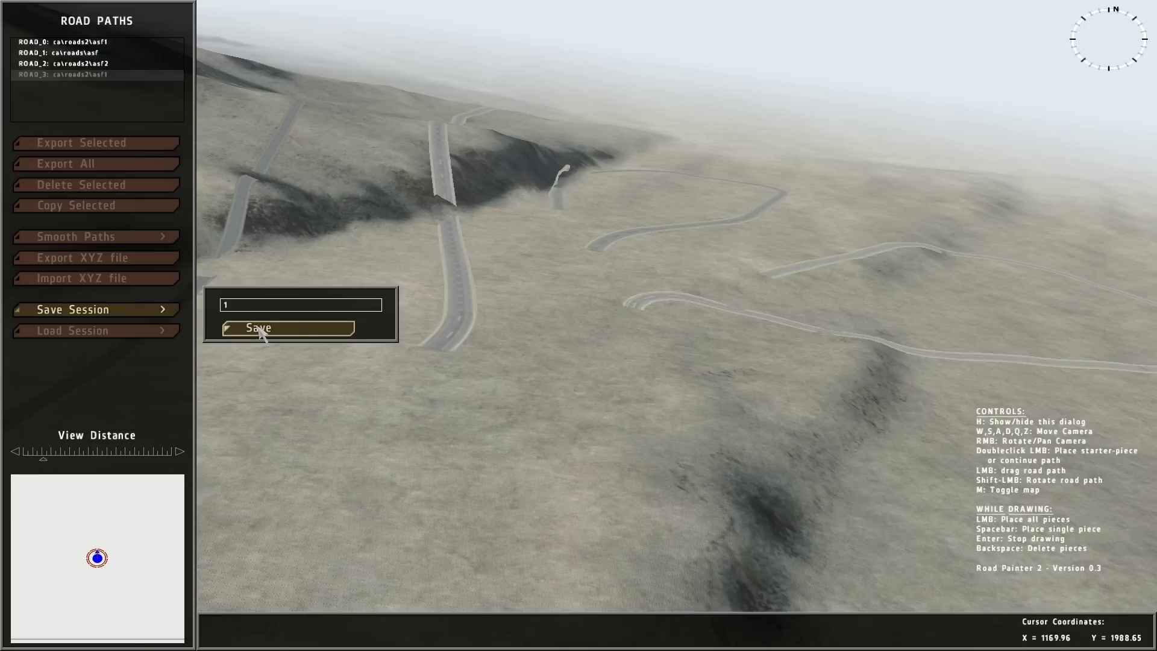
click(260, 329)
Place a ca\roads2\asf3 starter piece on the plain, draw a curving road path from it, and save the session again as 1.
right_drag(234, 392, 772, 413)
double_click(772, 413)
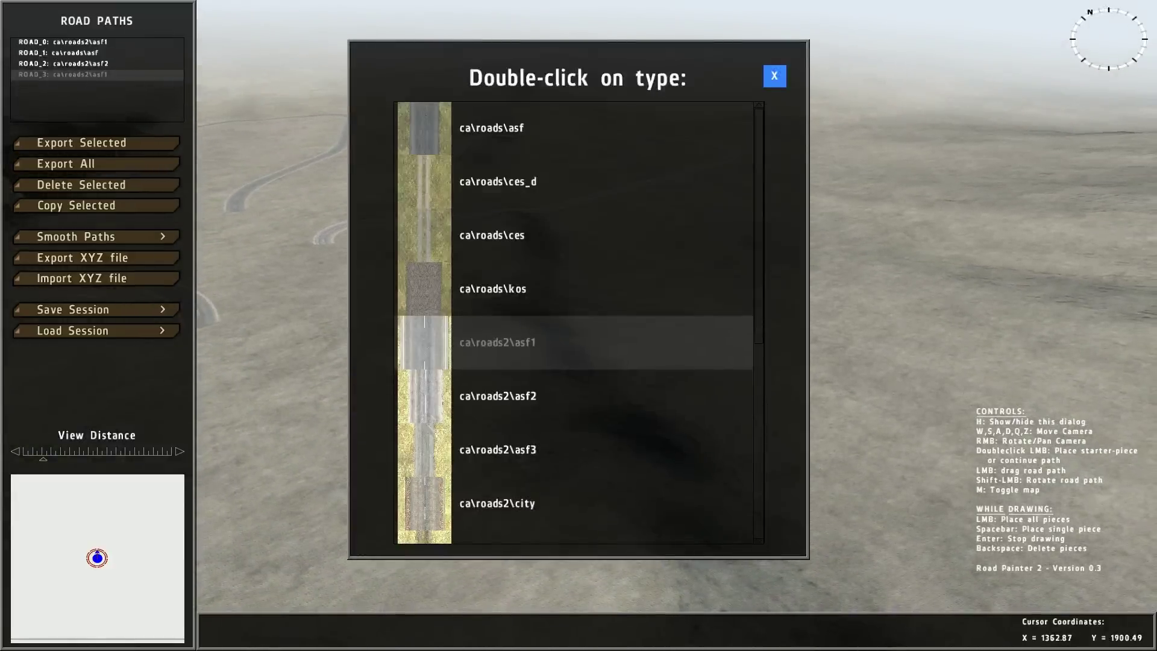
double_click(476, 446)
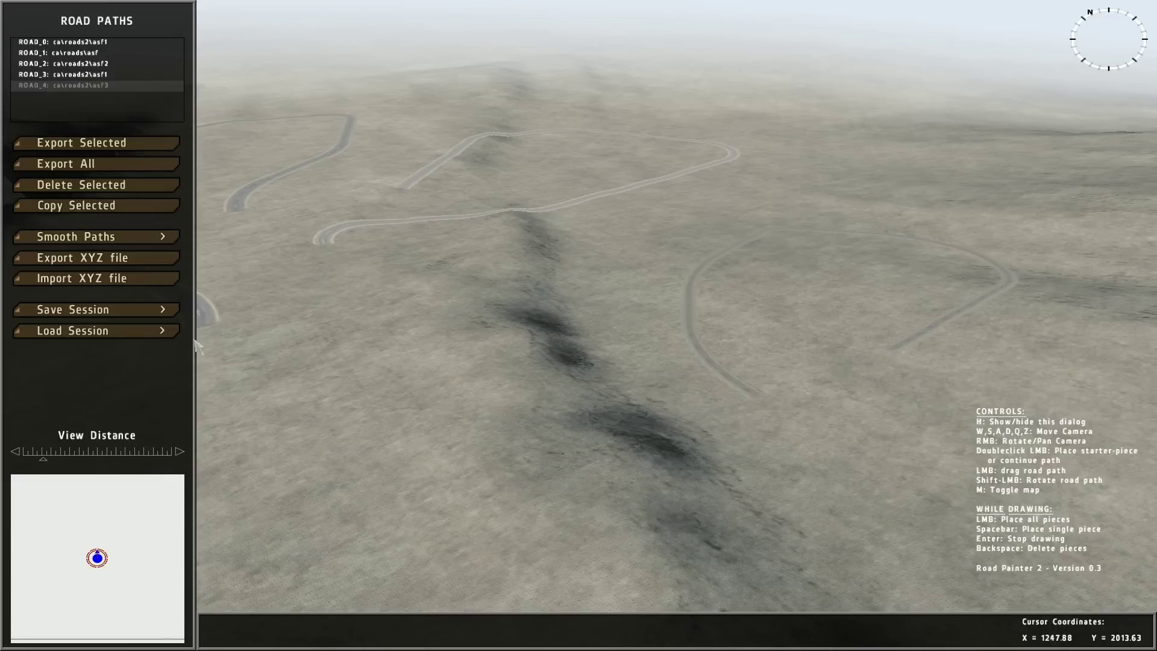
click(44, 310)
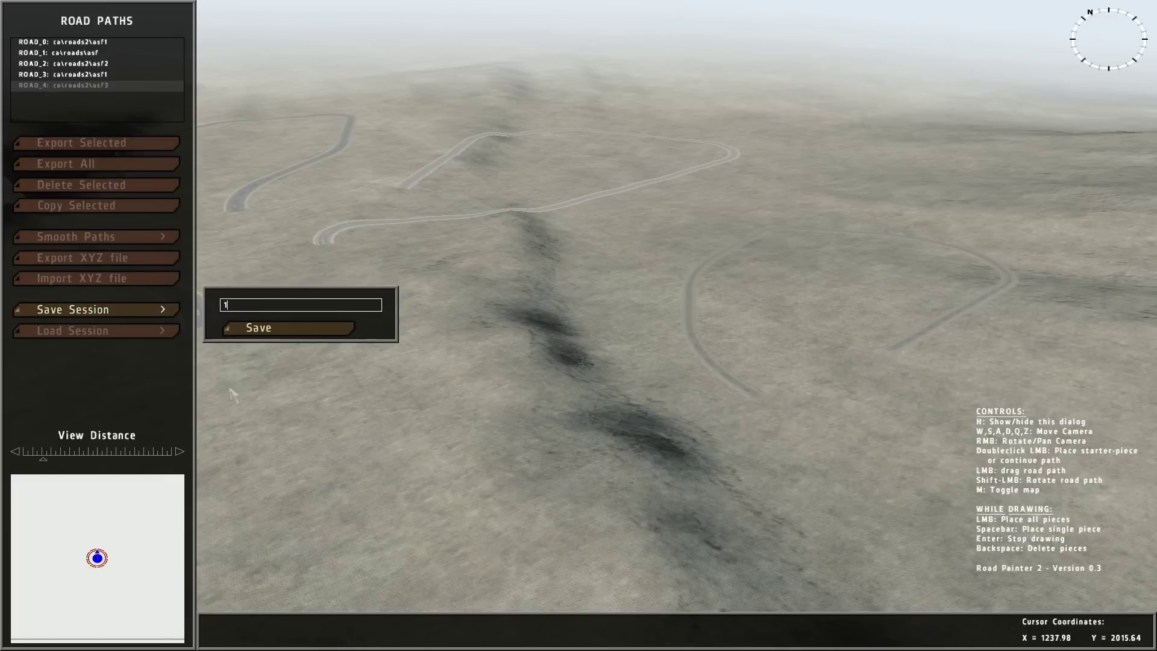
click(259, 329)
Survey the drawn road paths across the plain and around the rocky slope.
right_drag(569, 317, 349, 263)
key(w)
key(w)
right_drag(385, 114, 506, 253)
key(w)
key(w)
right_drag(338, 429, 693, 211)
key(s)
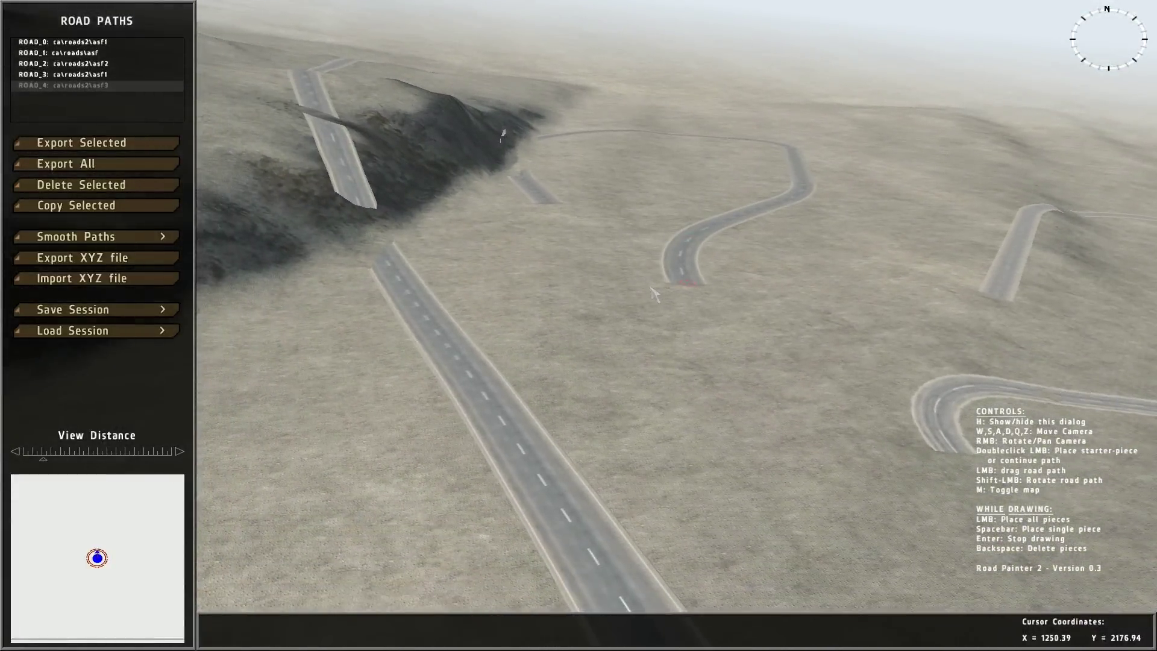
Suspend the running mission and preview _Road_Painter2 afresh from the mission editor.
key(Escape)
click(414, 369)
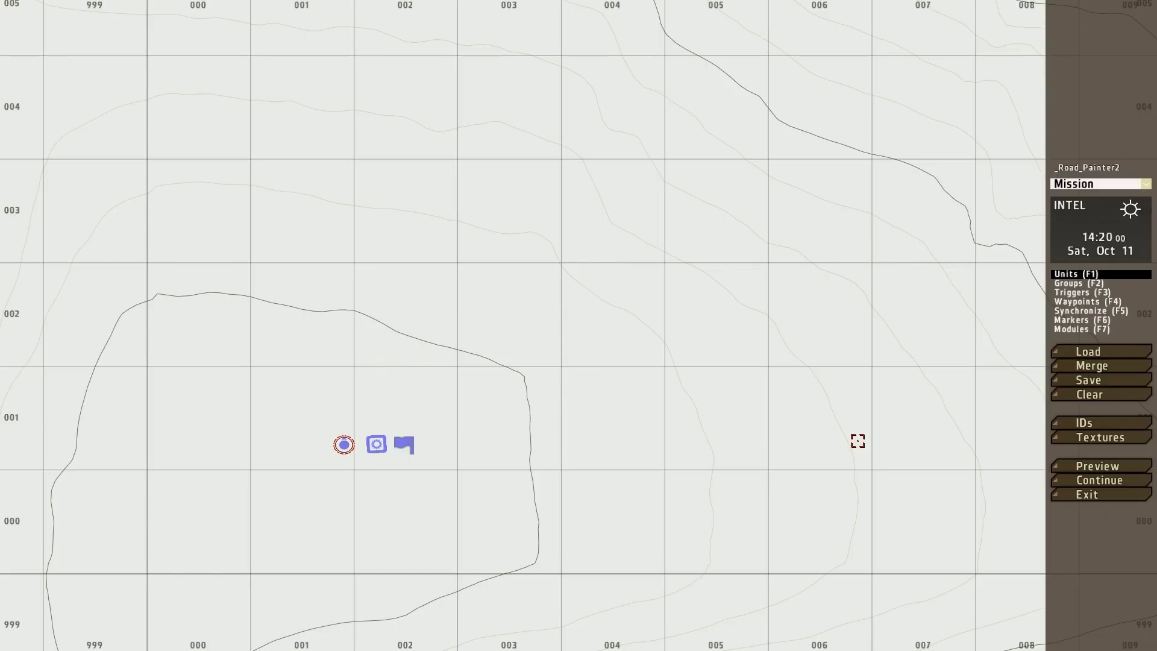
click(1076, 466)
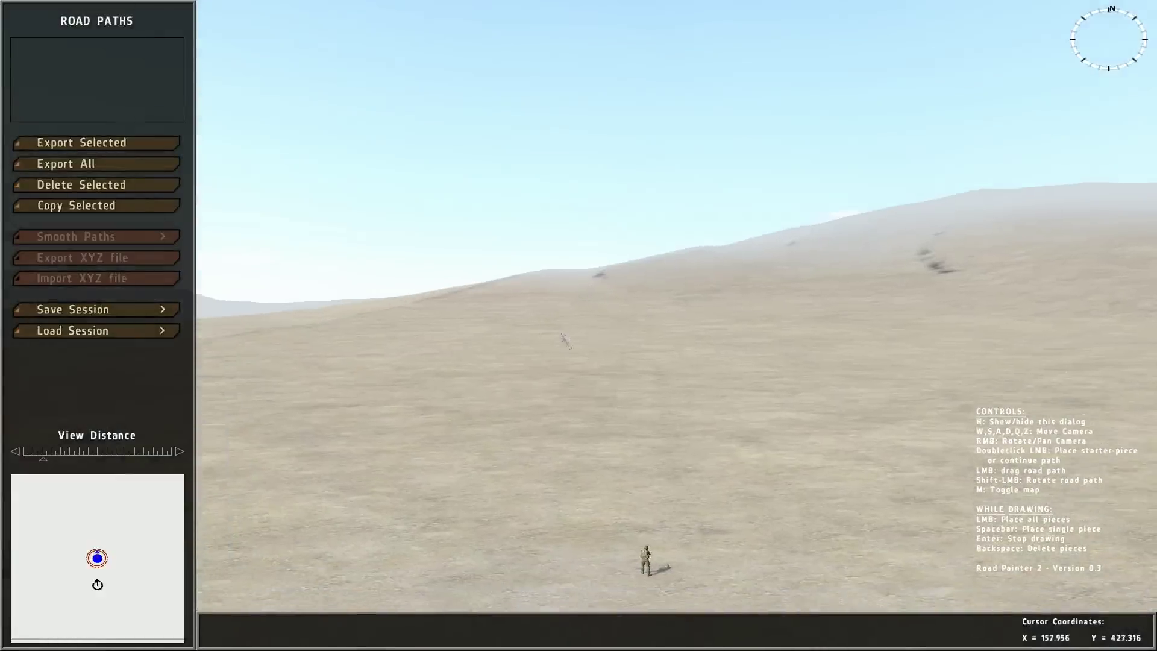
Go to the area beside the rocky slope and load the saved session 1.
key(w)
right_drag(663, 344, 575, 399)
key(w)
key(d)
key(d)
key(s)
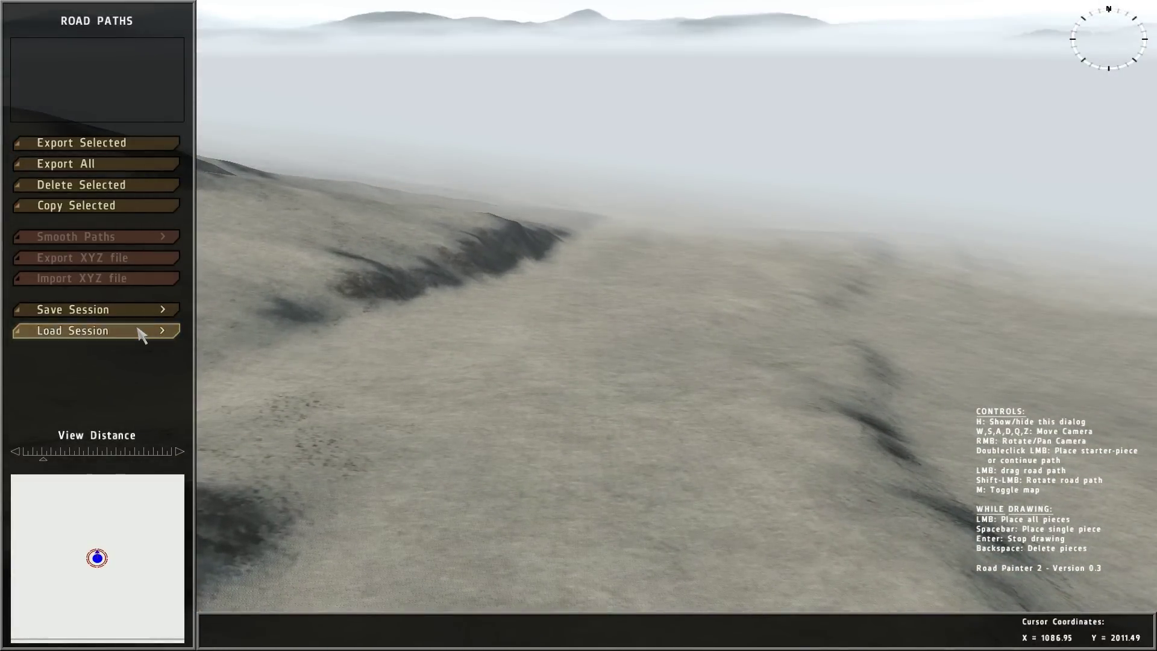
click(140, 333)
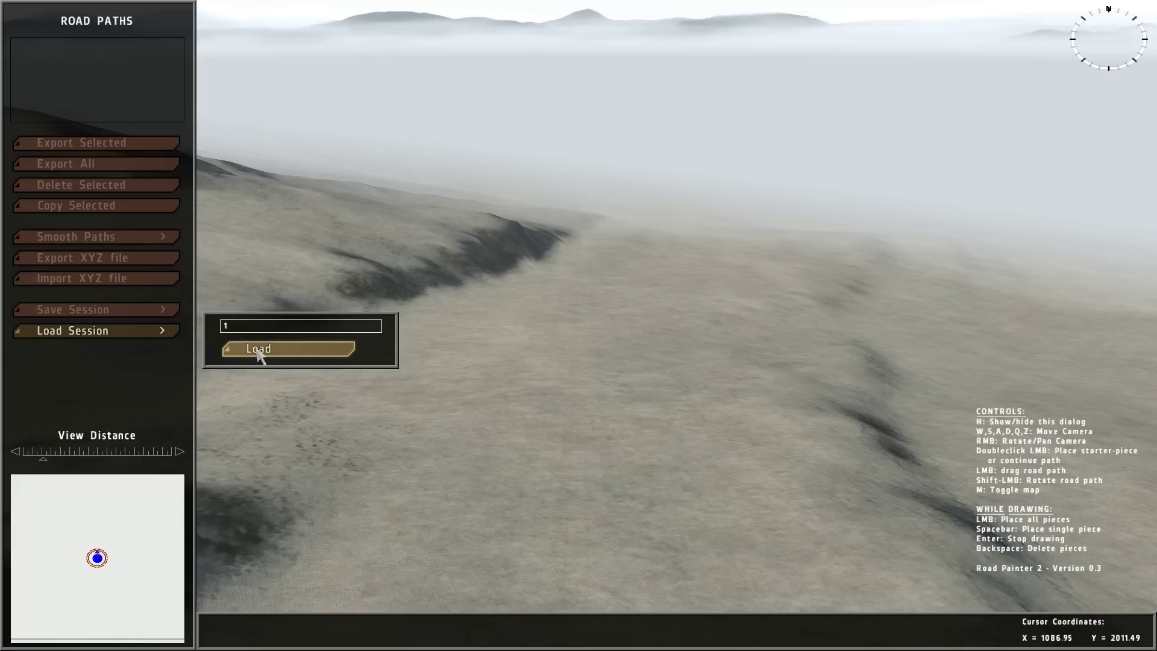
click(258, 350)
Open path smoothing for the ROAD_0 asf1 path on the slope and raise the preview height of its terrain points.
right_drag(607, 299, 540, 297)
key(w)
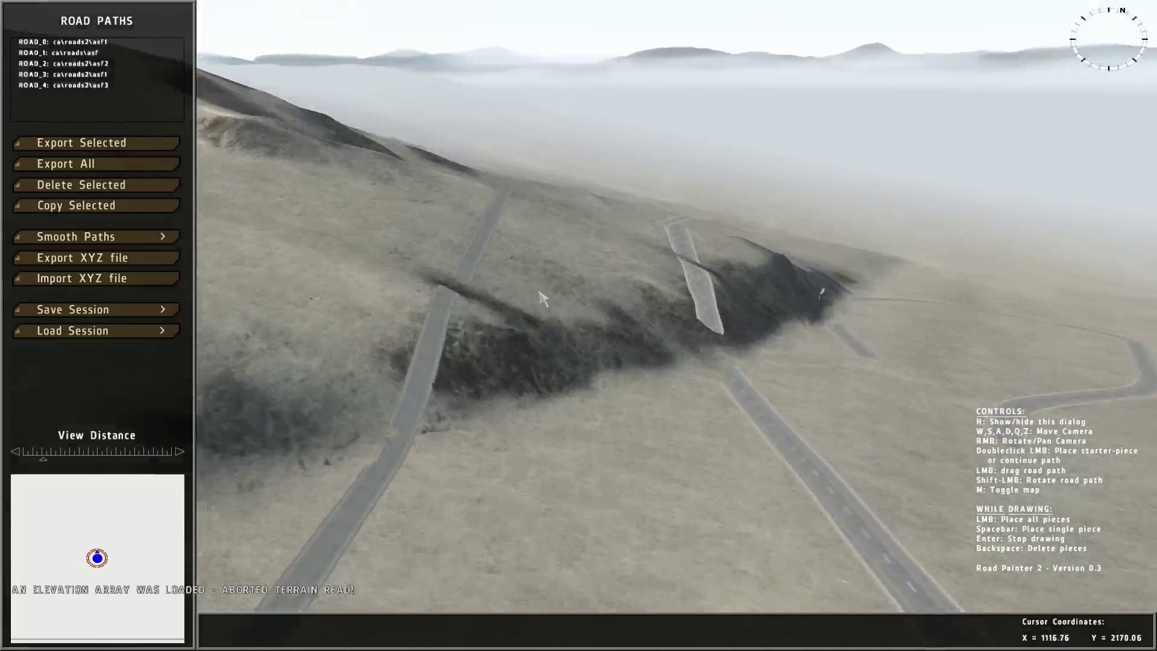
key(w)
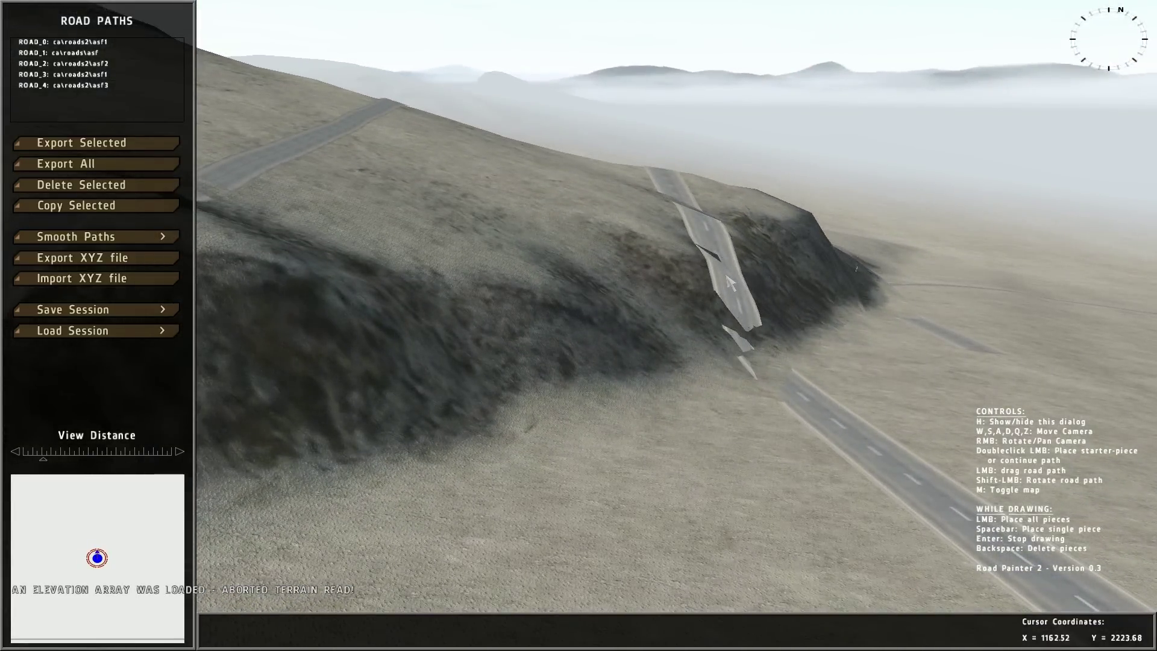
click(124, 237)
key(a)
right_drag(596, 234, 541, 212)
key(w)
key(z)
key(a)
key(w)
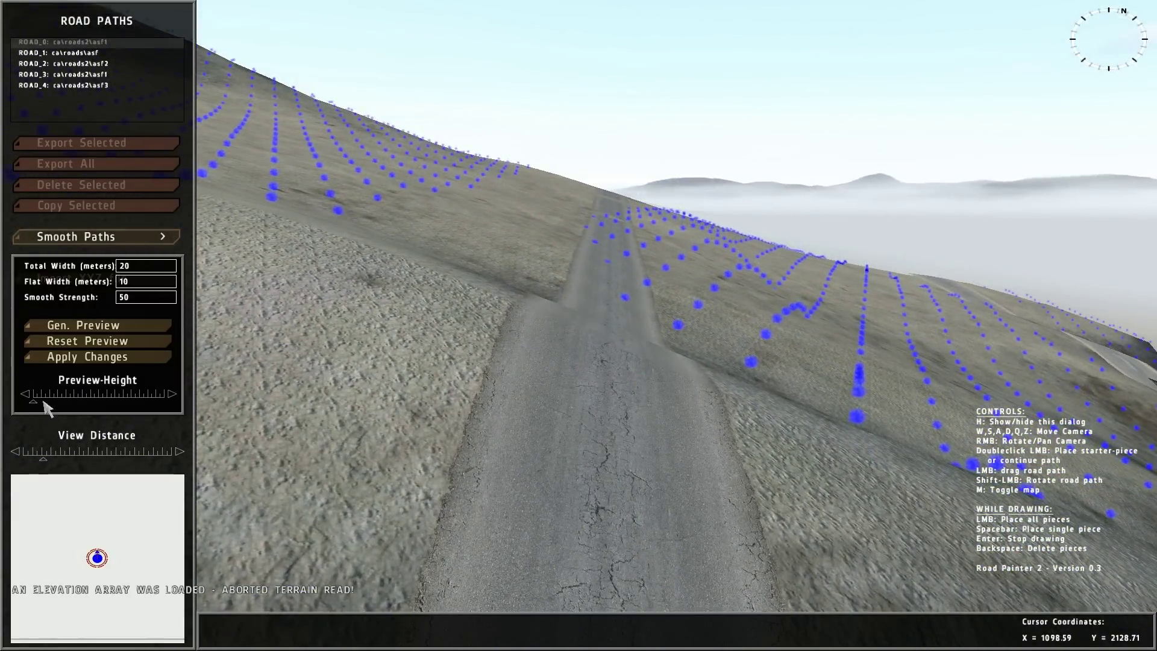
drag(67, 404, 80, 403)
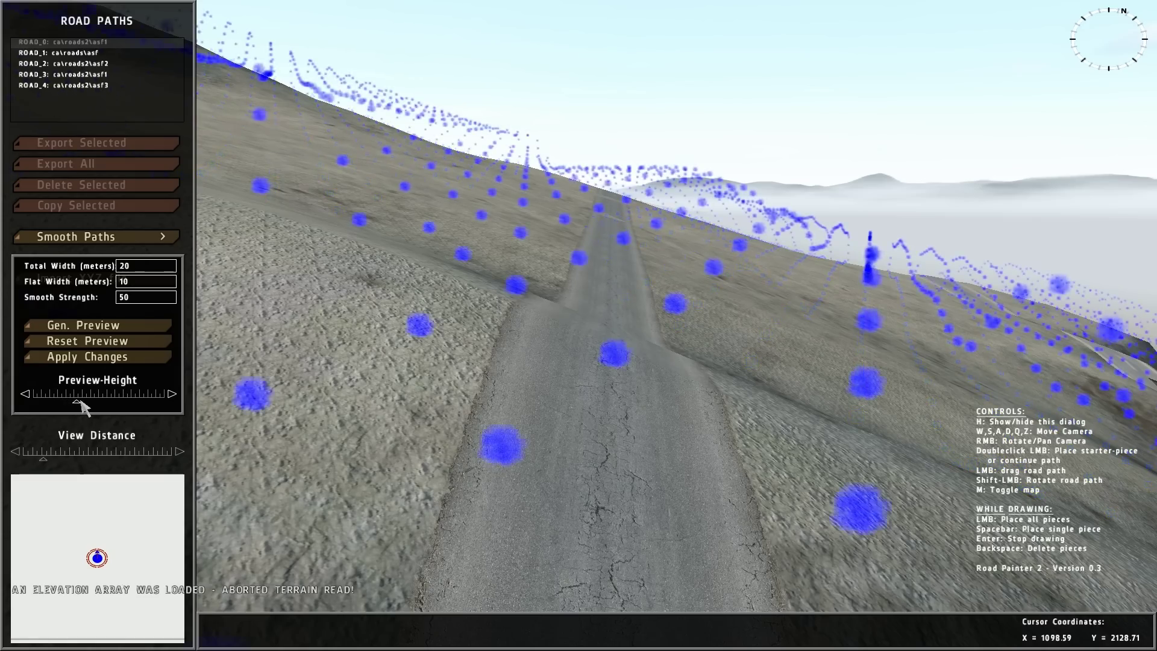
Inspect the raised terrain points around the asf1 road and the rocky slope, and leave path smoothing.
key(s)
right_drag(478, 244, 994, 347)
key(d)
key(w)
key(w)
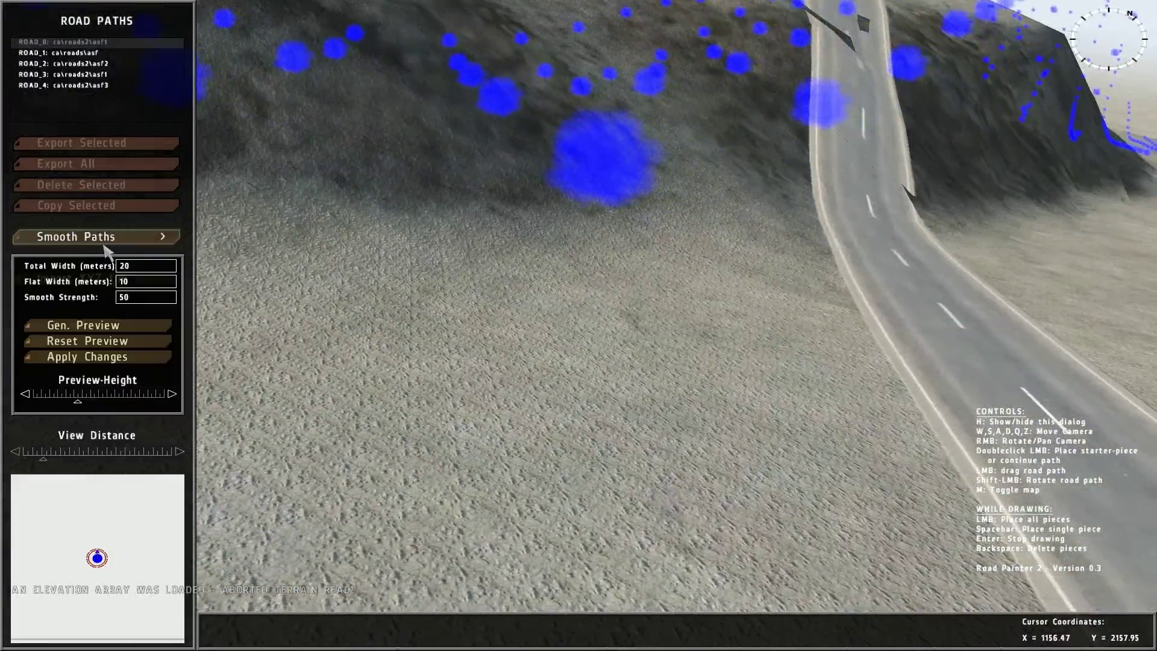
click(103, 240)
Hide the Road Paths dialog, suspend the mission and exit the game to the desktop.
right_drag(516, 238, 569, 213)
right_drag(519, 283, 308, 295)
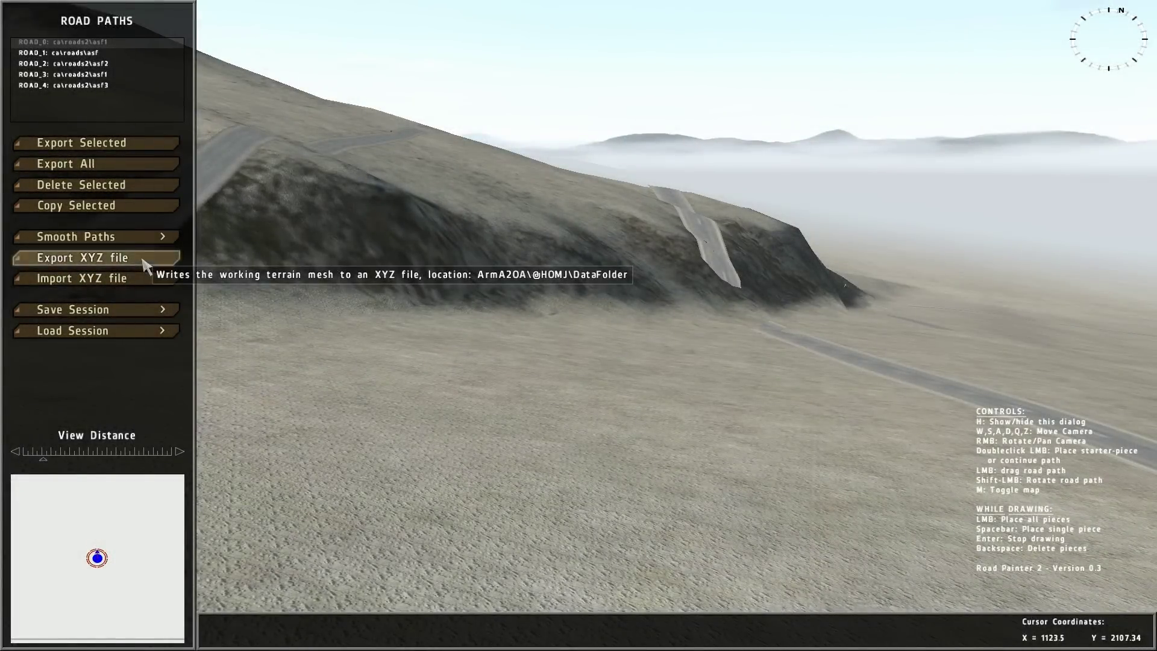
right_drag(493, 143, 483, 183)
key(h)
key(Escape)
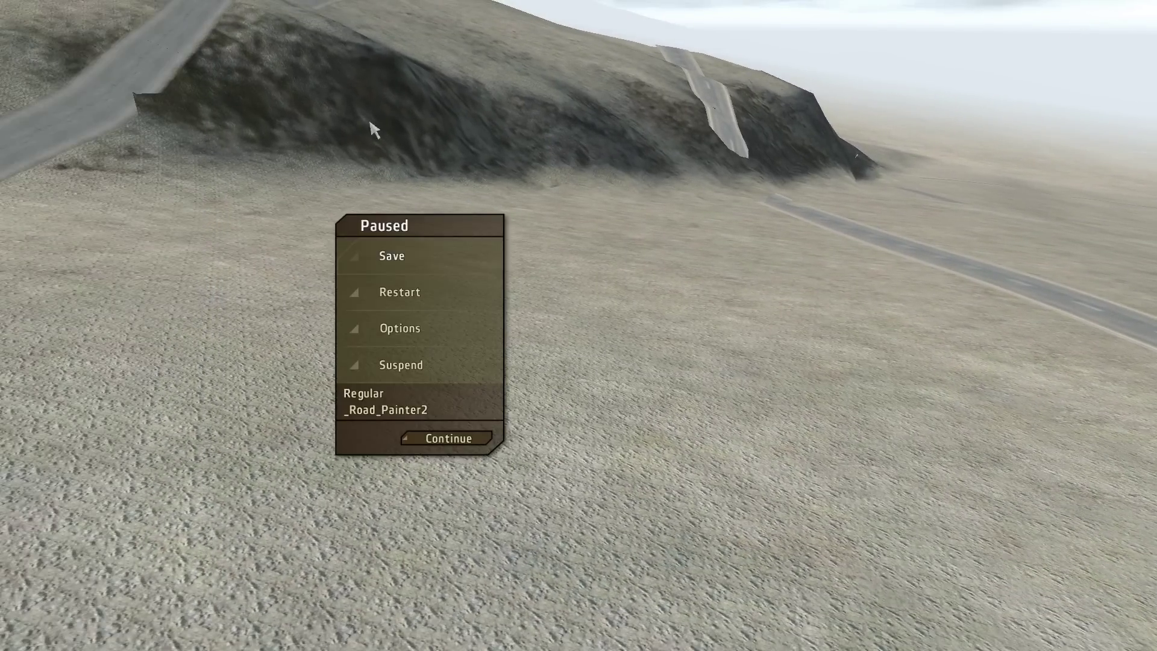
click(391, 369)
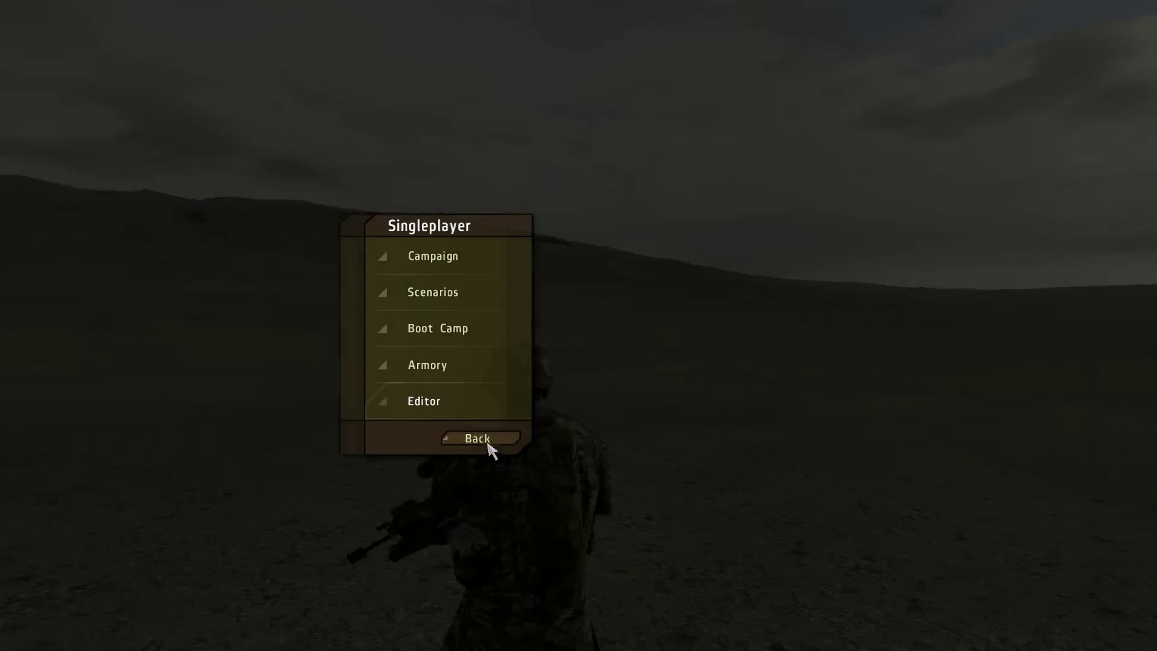
click(487, 441)
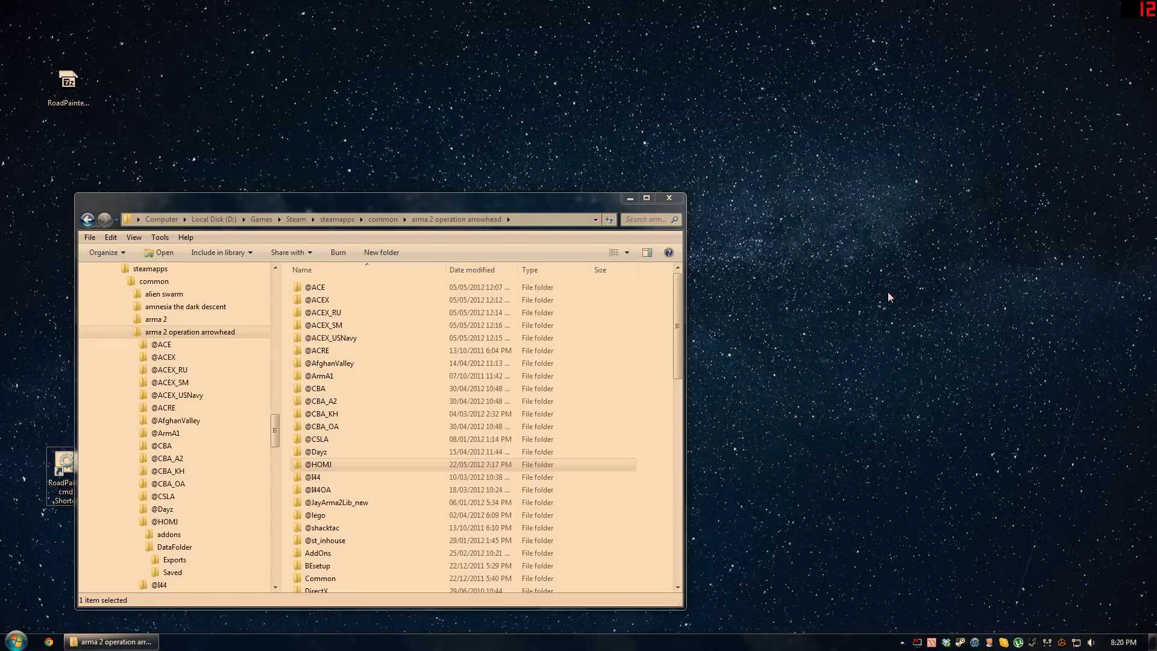
drag(514, 208, 686, 148)
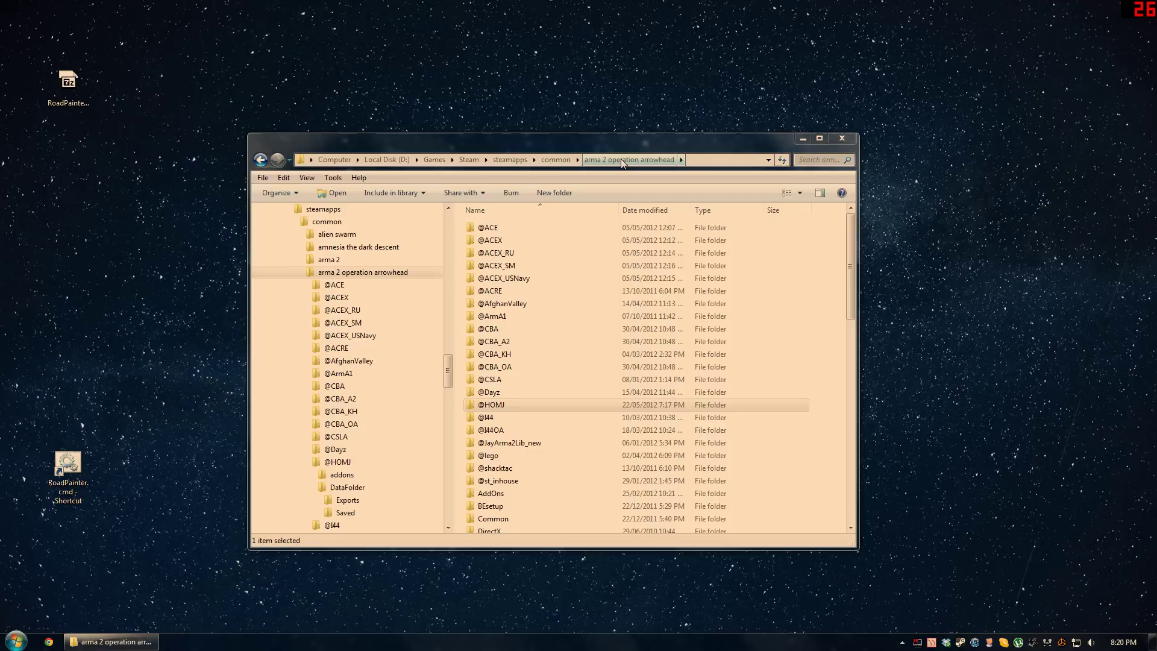
double_click(498, 408)
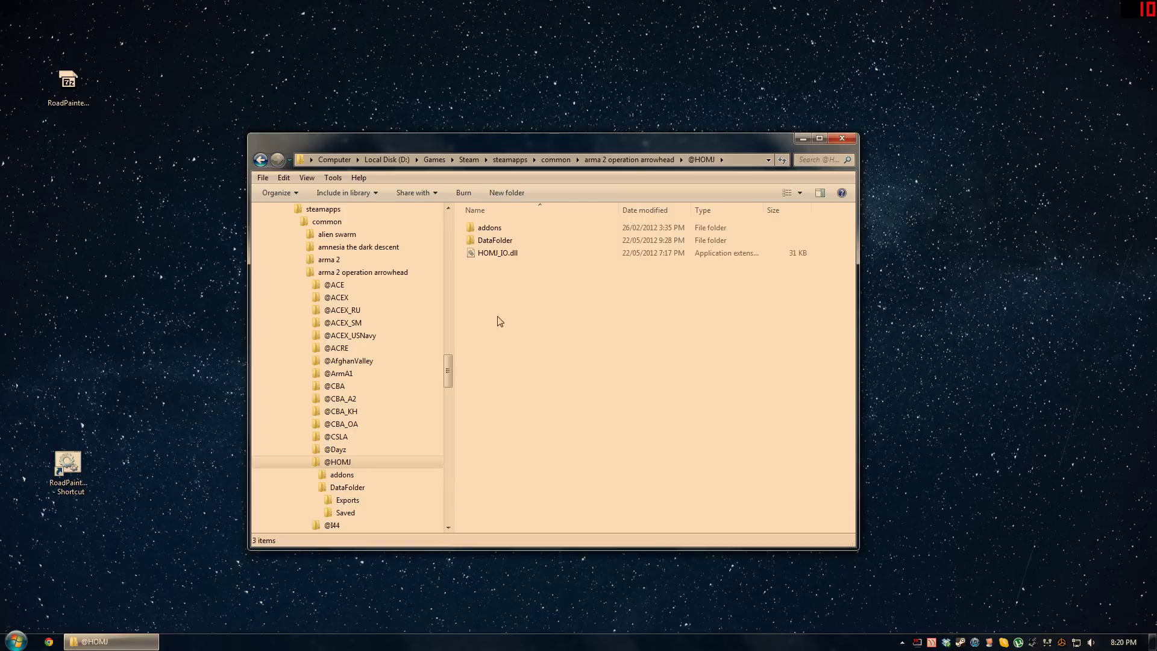
click(502, 241)
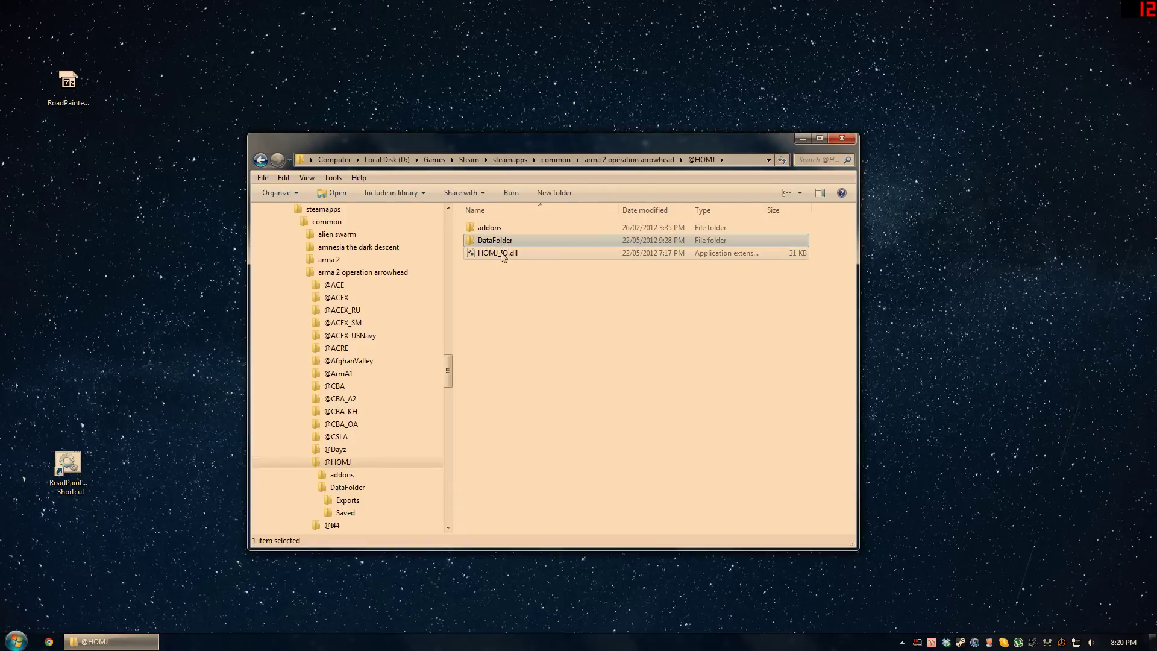
double_click(501, 241)
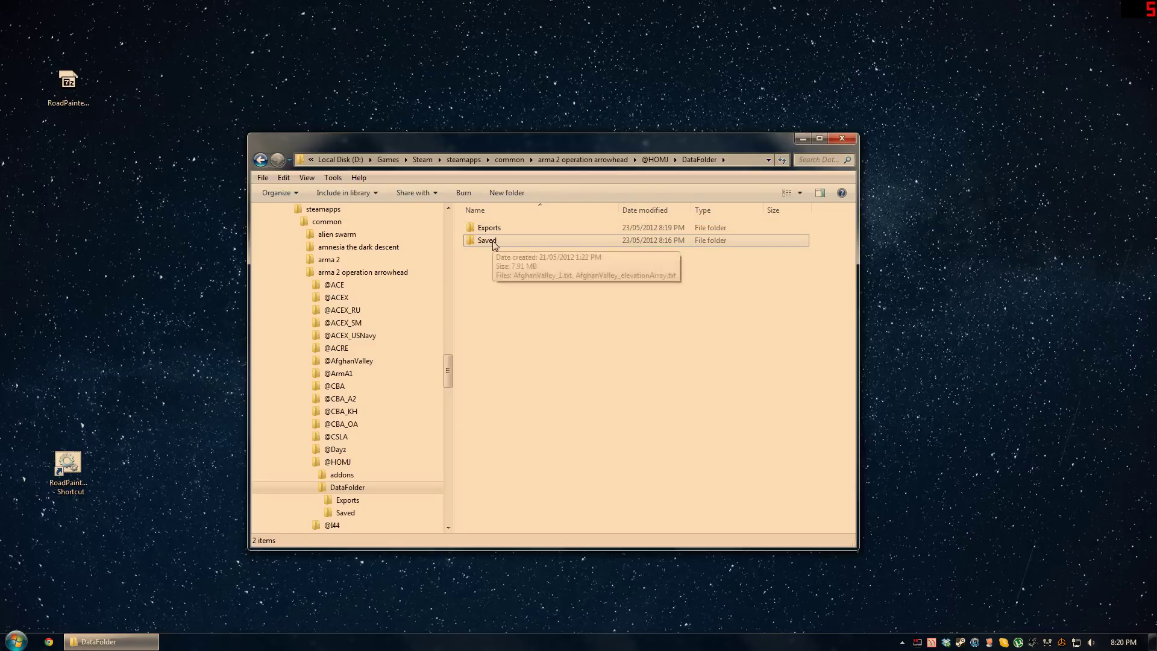
double_click(494, 241)
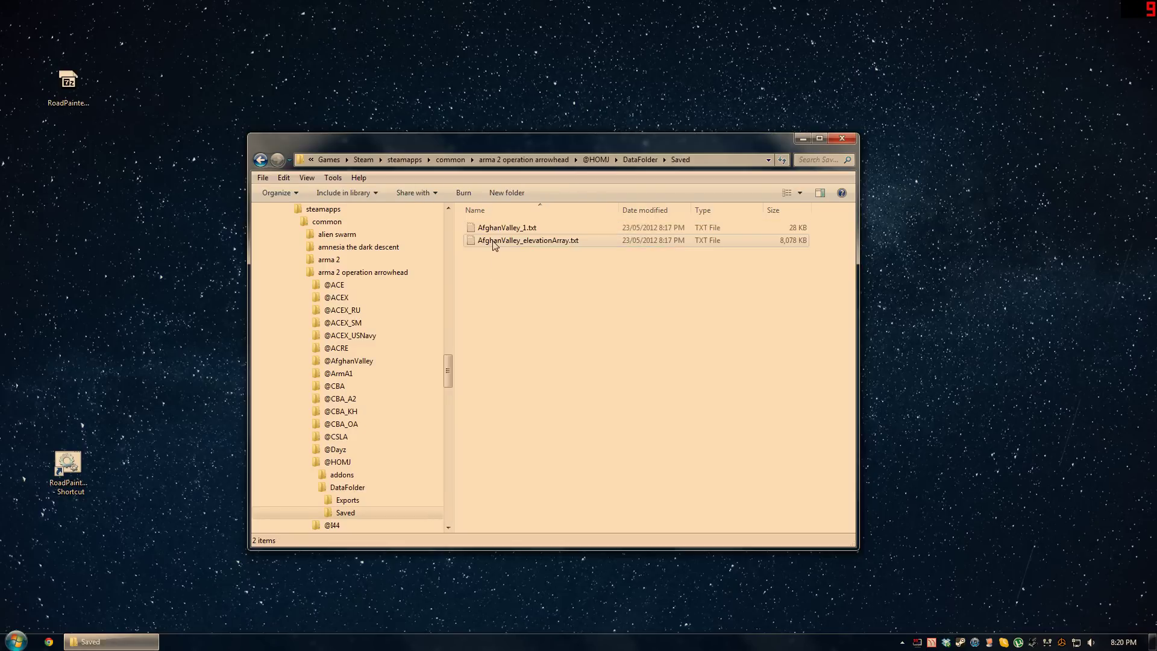
View the contents of AfghanValley_1.txt, close it, and check the AfghanValley_elevationArray.txt entry in the Saved folder.
double_click(534, 228)
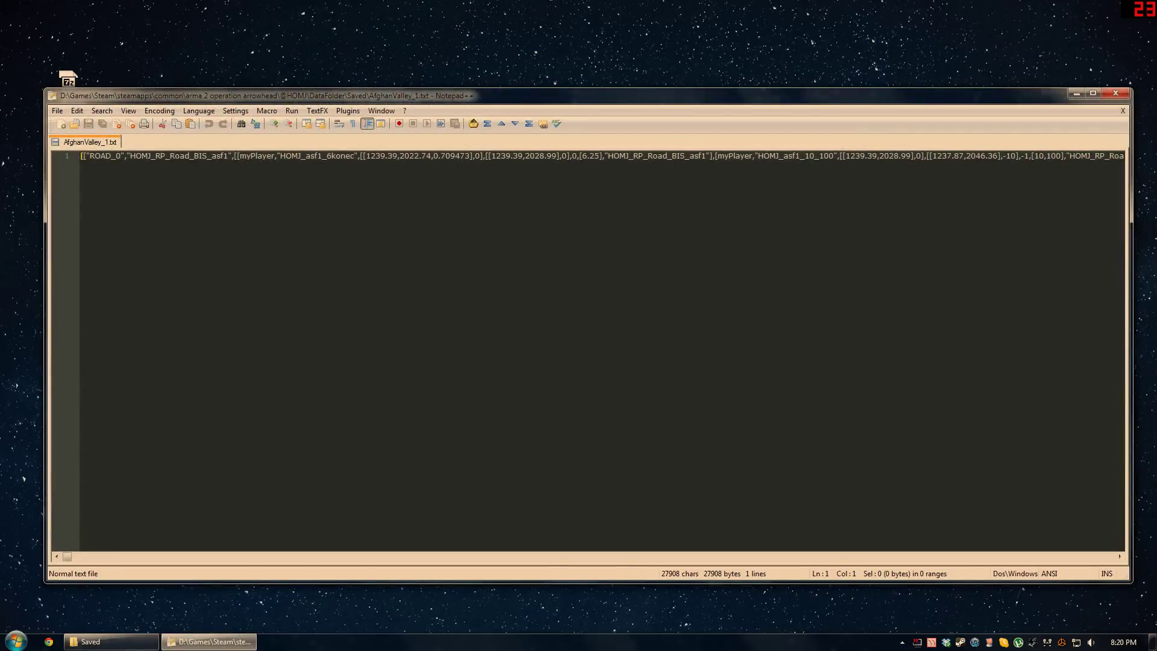
click(1115, 93)
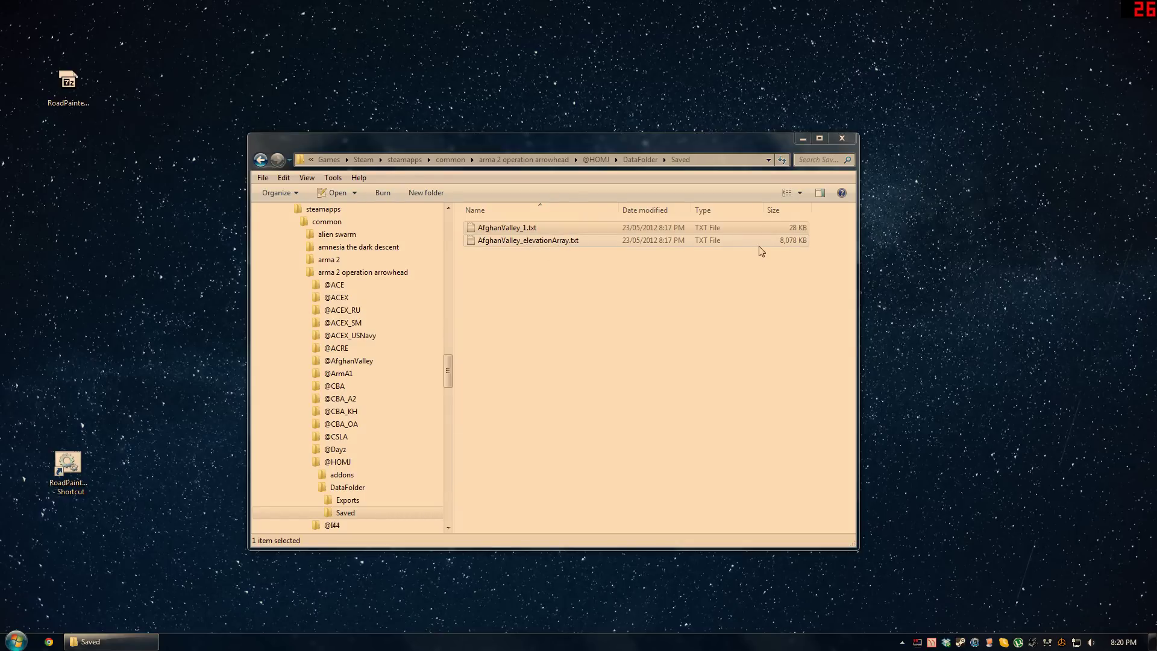
click(797, 241)
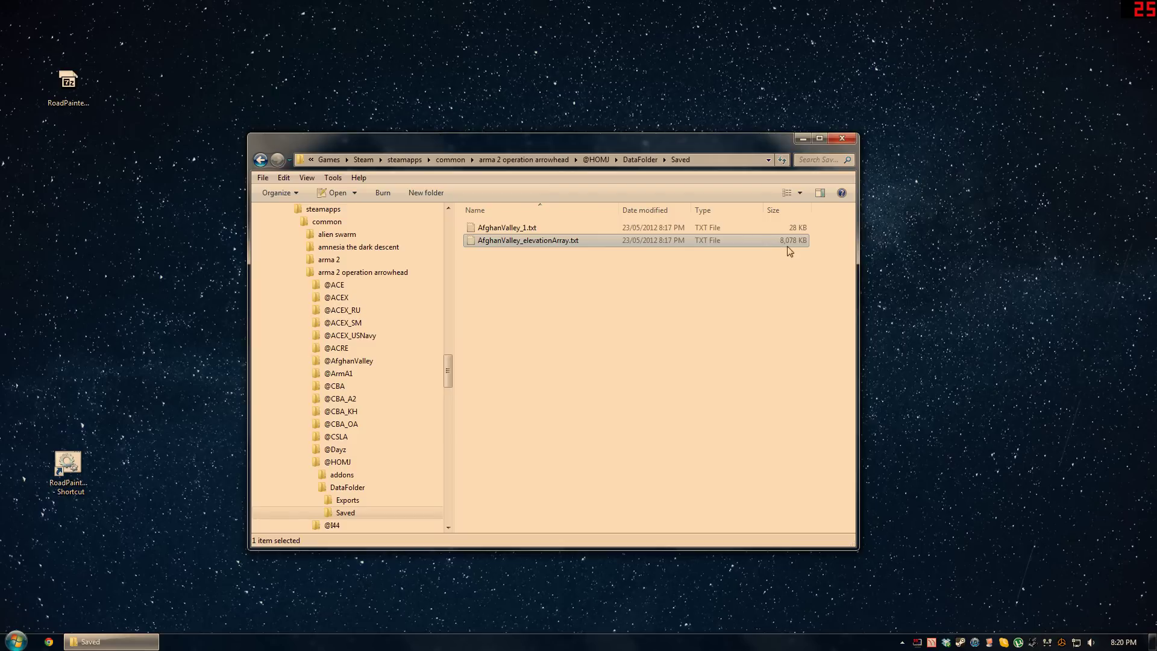
click(567, 295)
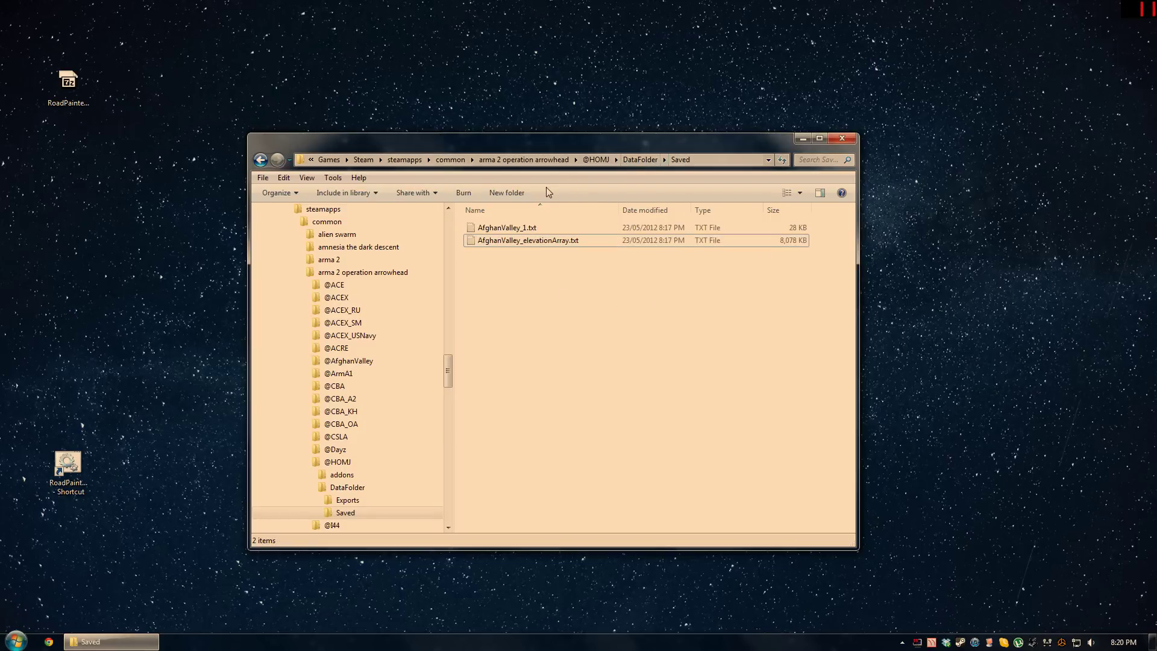
Open the Exports folder in DataFolder and go through the files AfghanValley_ROAD_0.txt to AfghanValley_ROAD_4.txt and AfghanValley_XYZ_export.xyz.
click(642, 162)
click(559, 253)
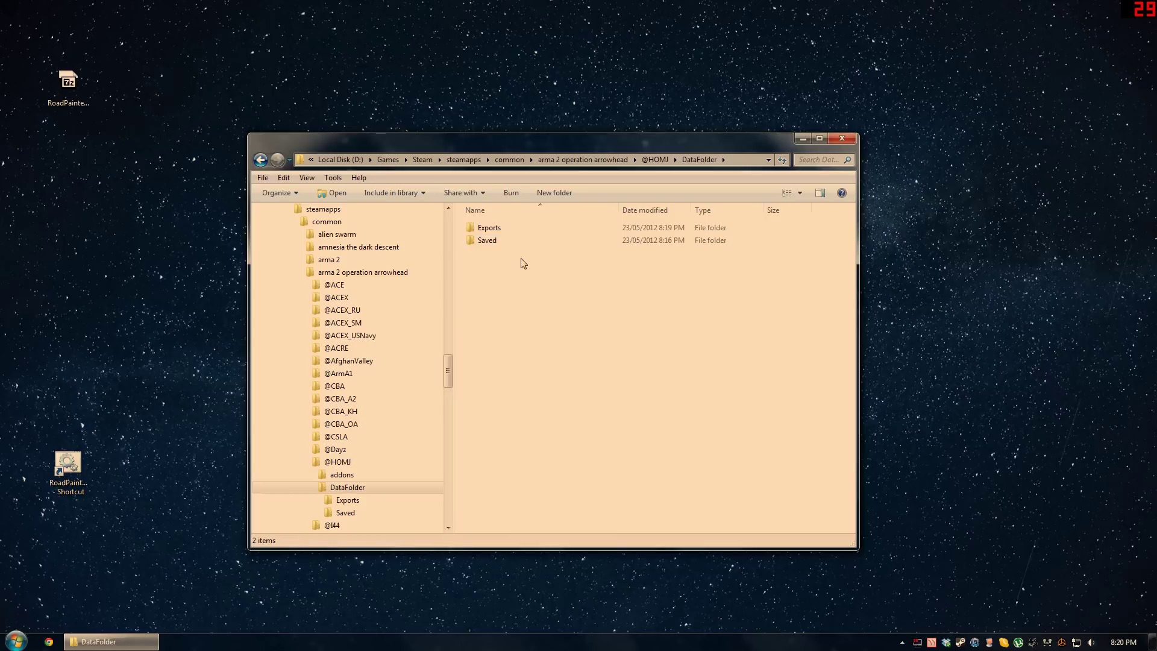
double_click(492, 232)
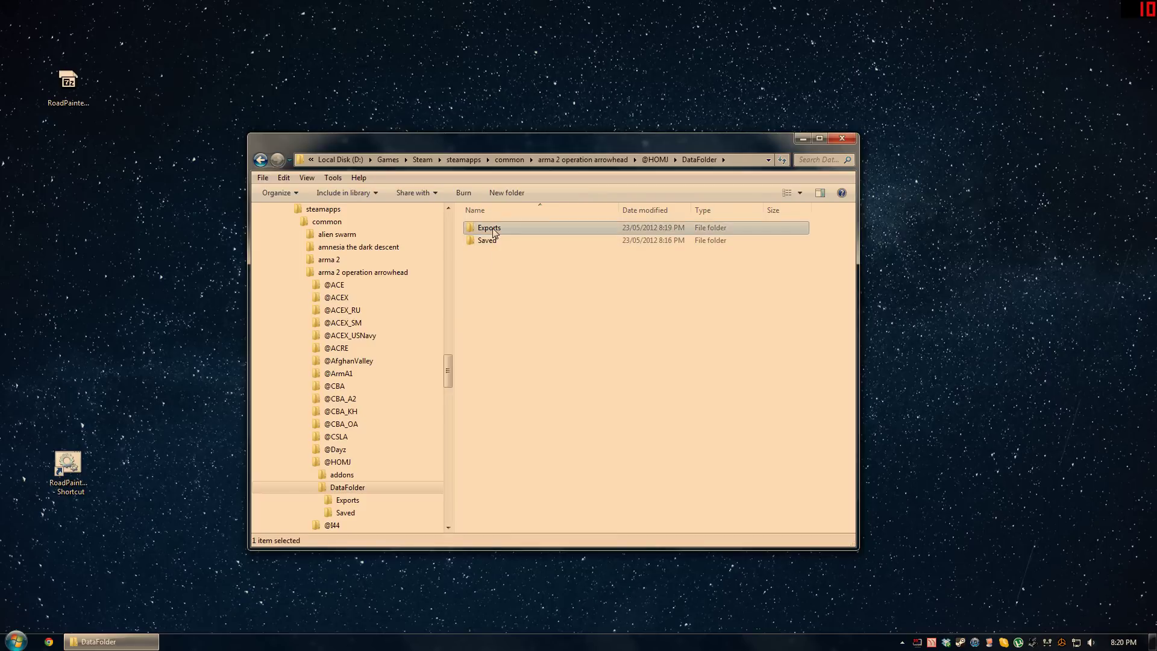
click(552, 230)
click(554, 240)
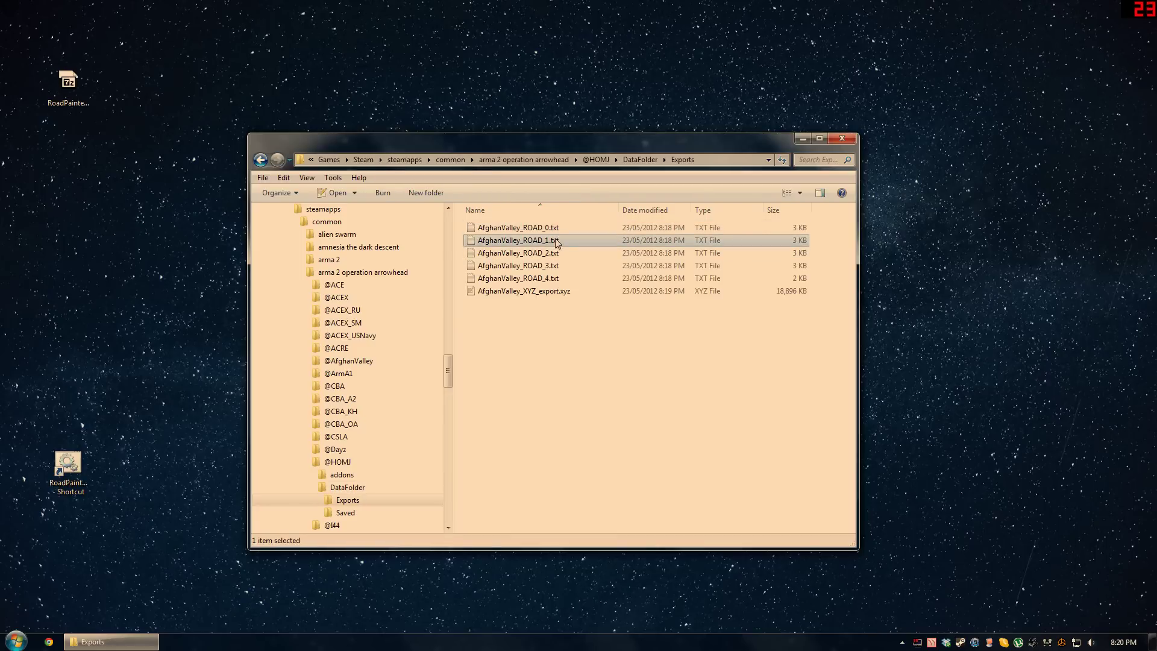
click(555, 253)
click(557, 265)
click(556, 279)
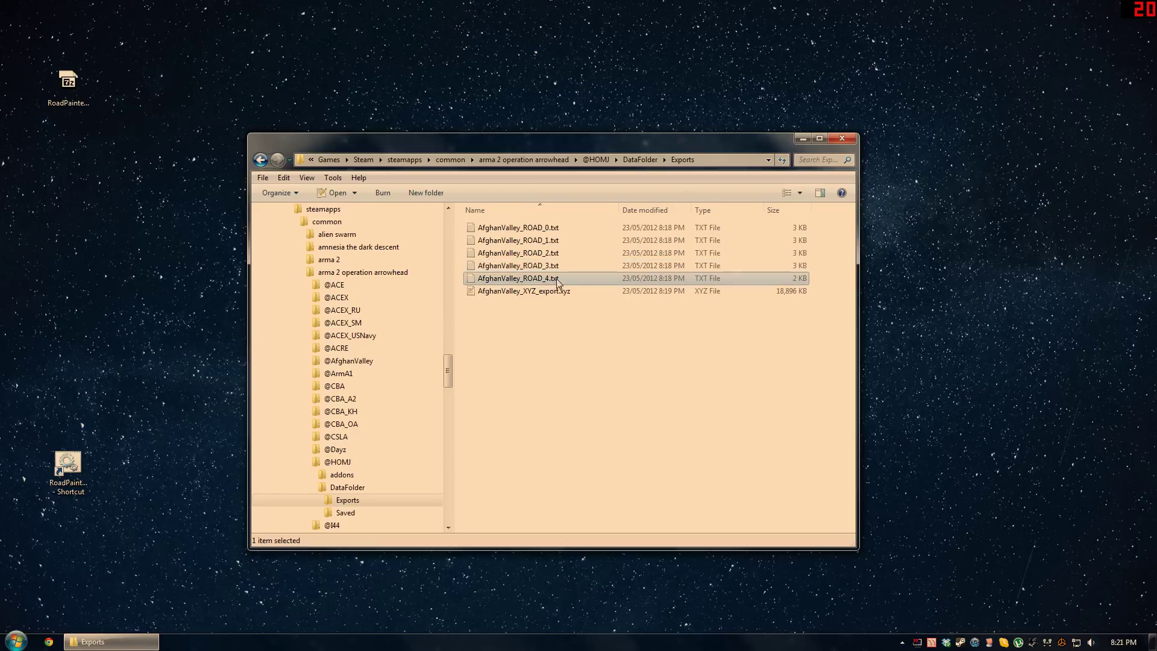
click(567, 293)
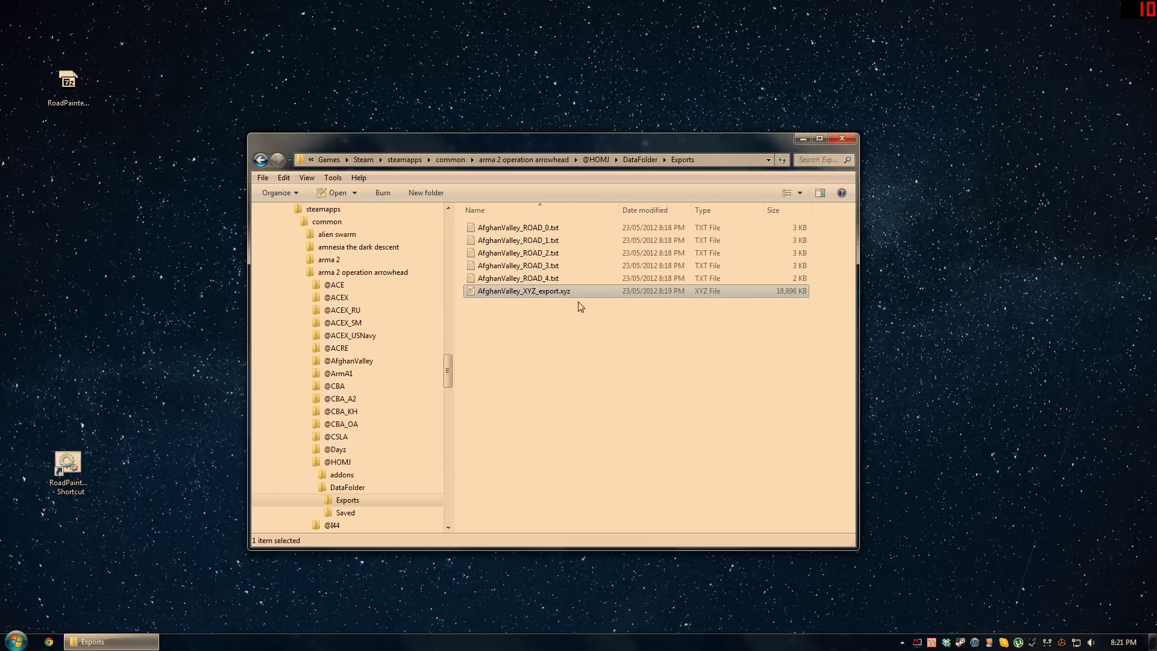
click(577, 314)
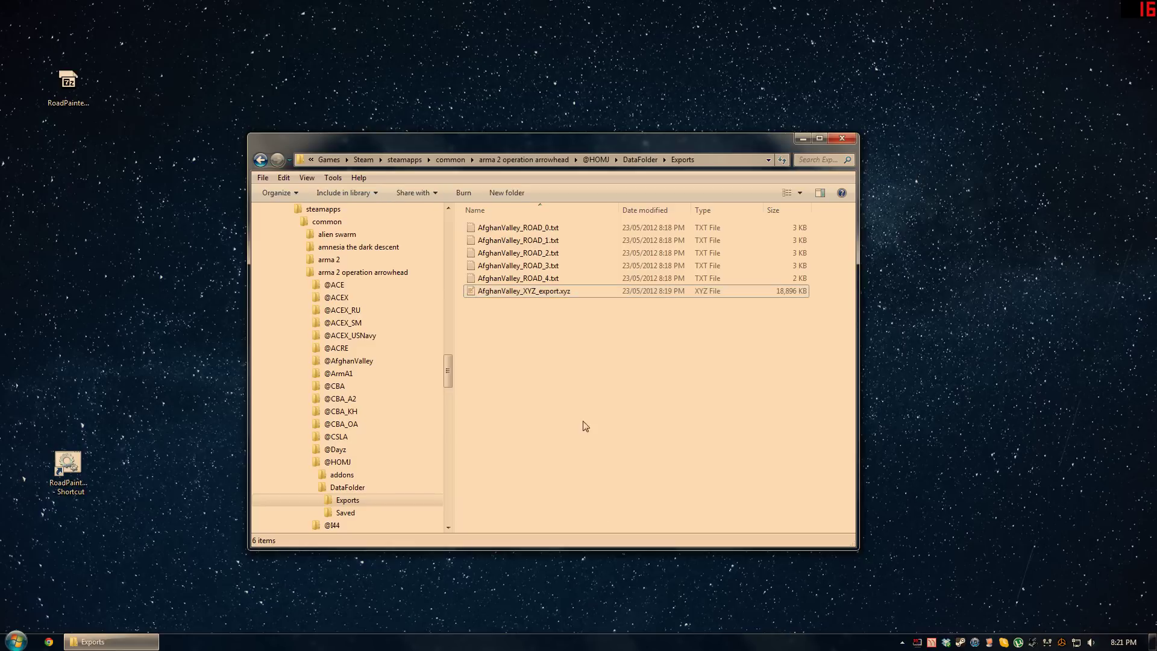
Switch to Visitor3 Personal Edition and open the AfghanValley.pew project.
key(super)
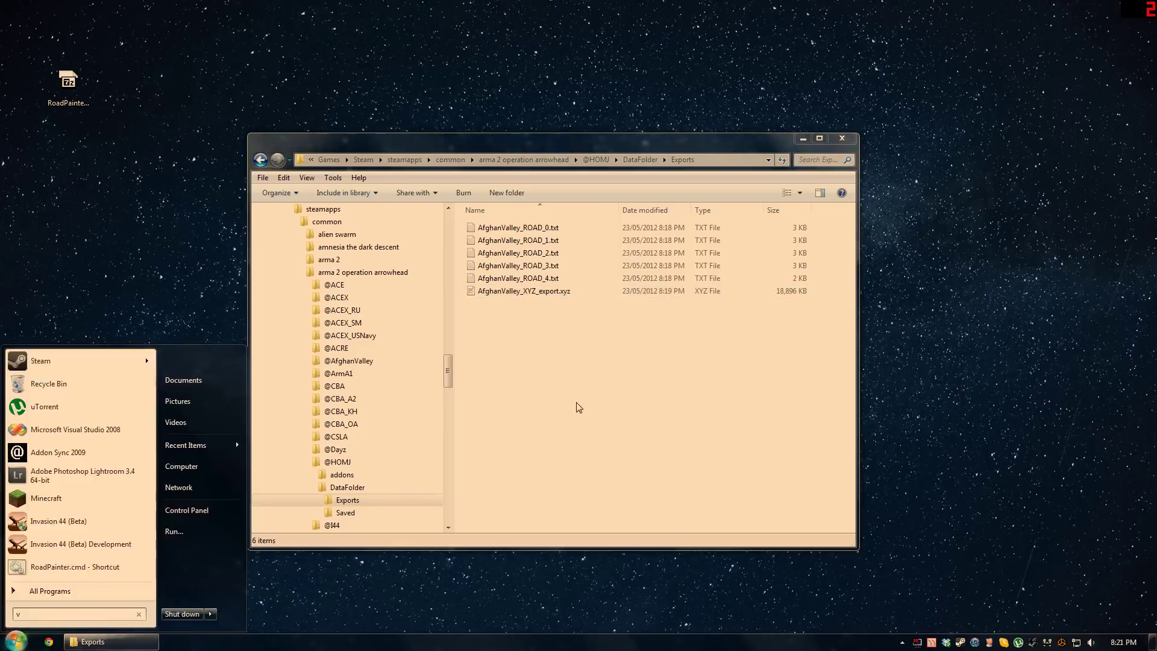
text(visi)
key(Return)
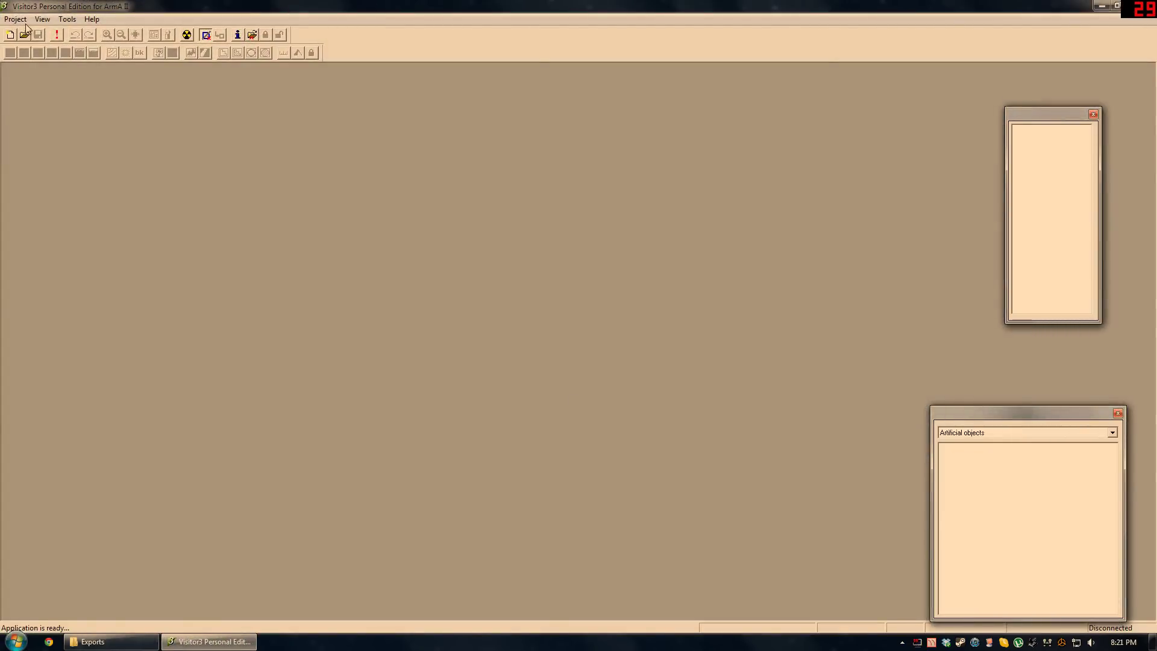
click(16, 19)
click(84, 65)
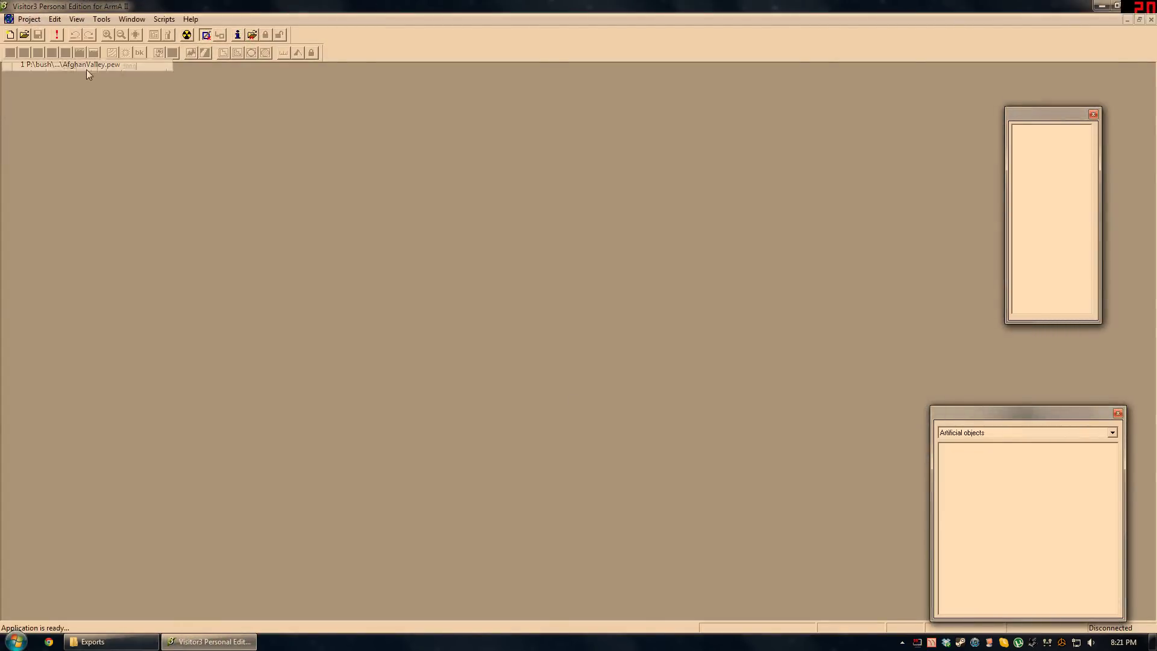
scroll(433, 189, down, 1)
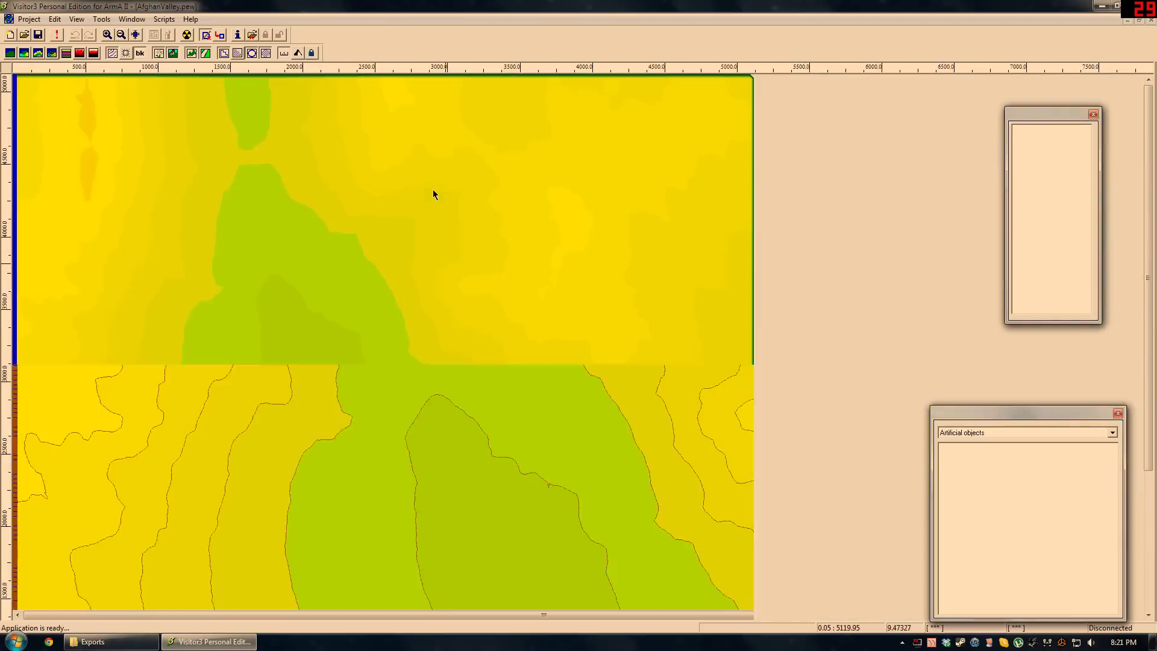
drag(1147, 105, 1147, 196)
scroll(227, 296, up, 3)
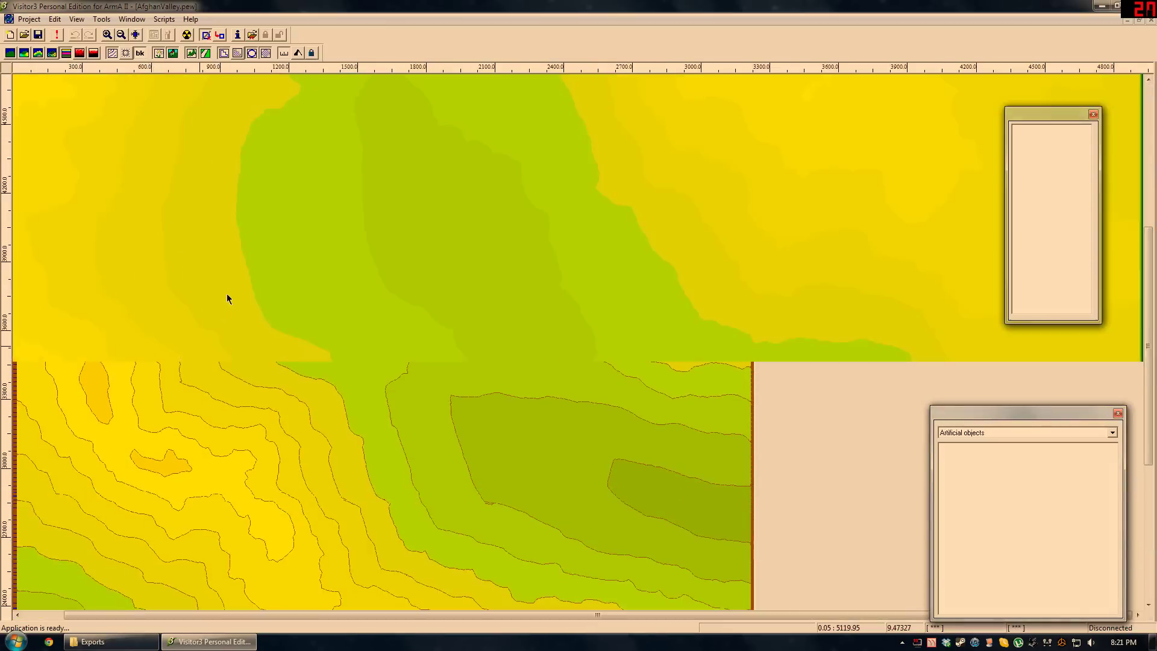
Check the Defined roads list of the project and leave it without changes.
click(102, 20)
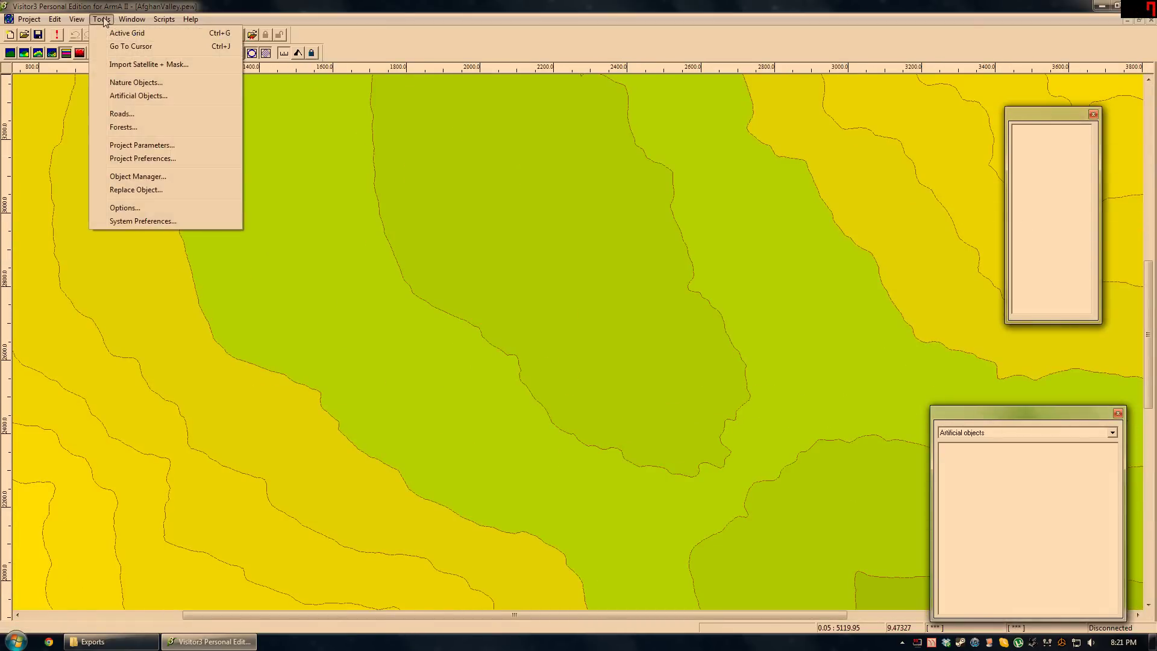
click(120, 114)
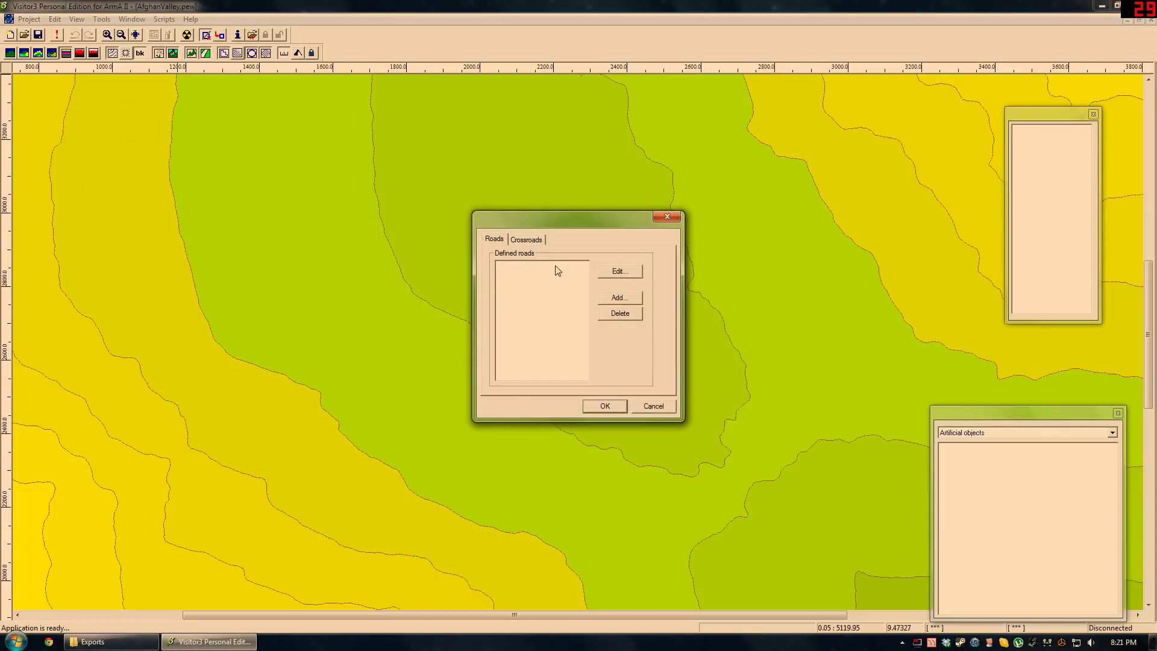
click(653, 406)
Add the p3d road models from the ca Roads and Roads2 folders to the artificial object definitions.
click(108, 19)
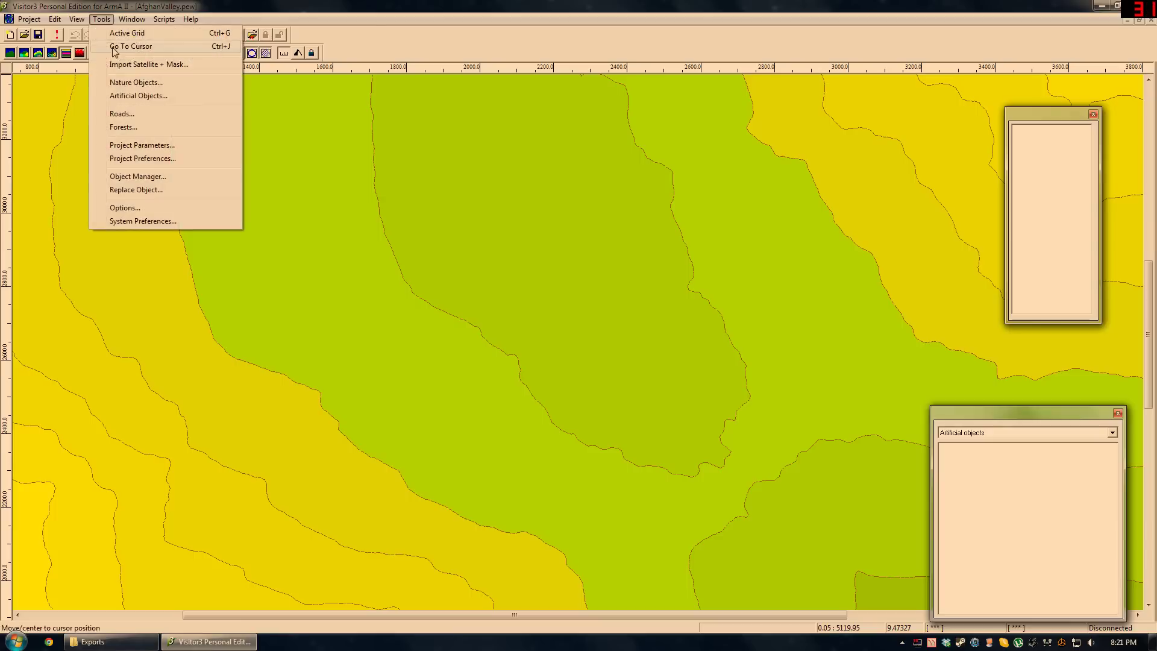
click(125, 96)
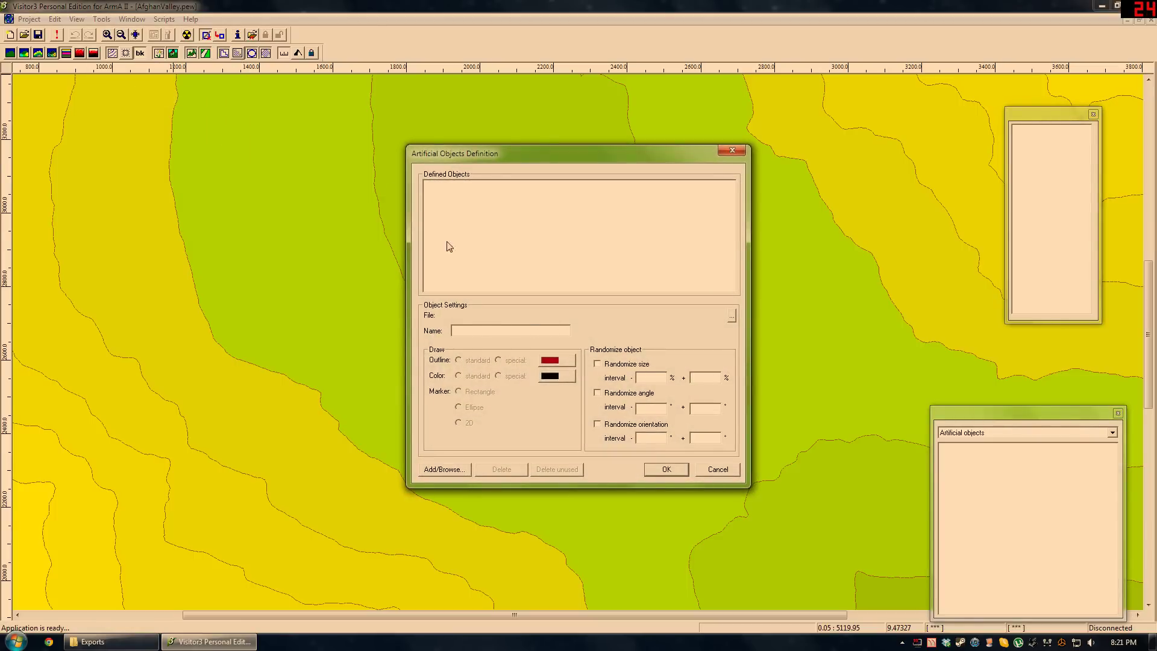
click(445, 470)
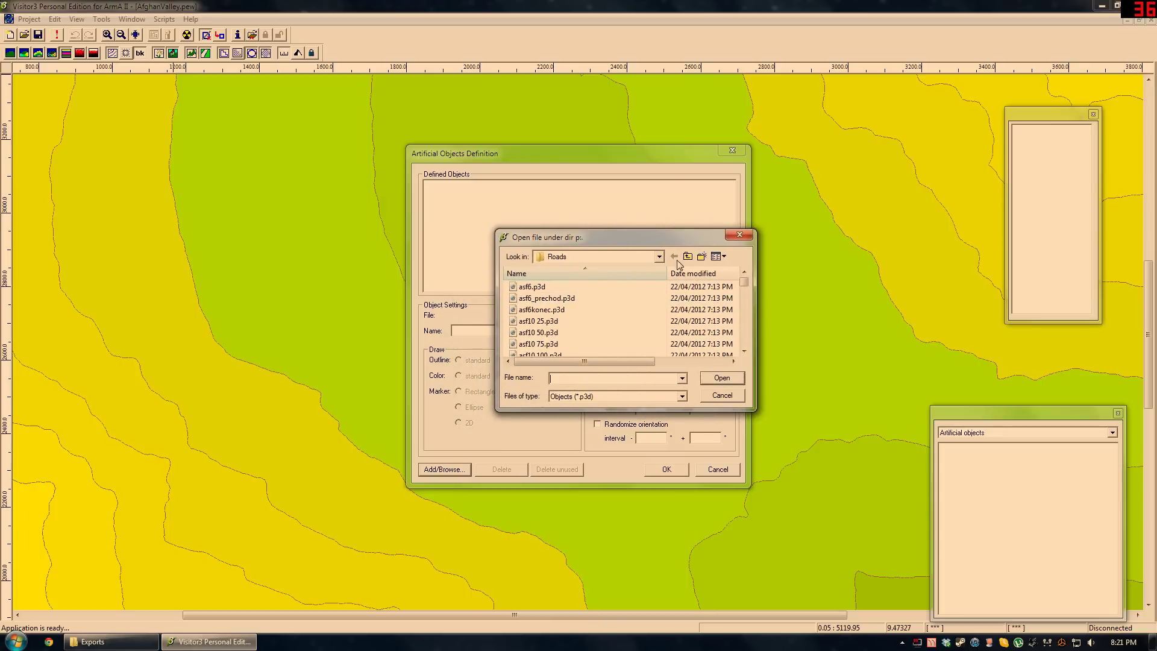
click(687, 256)
double_click(536, 288)
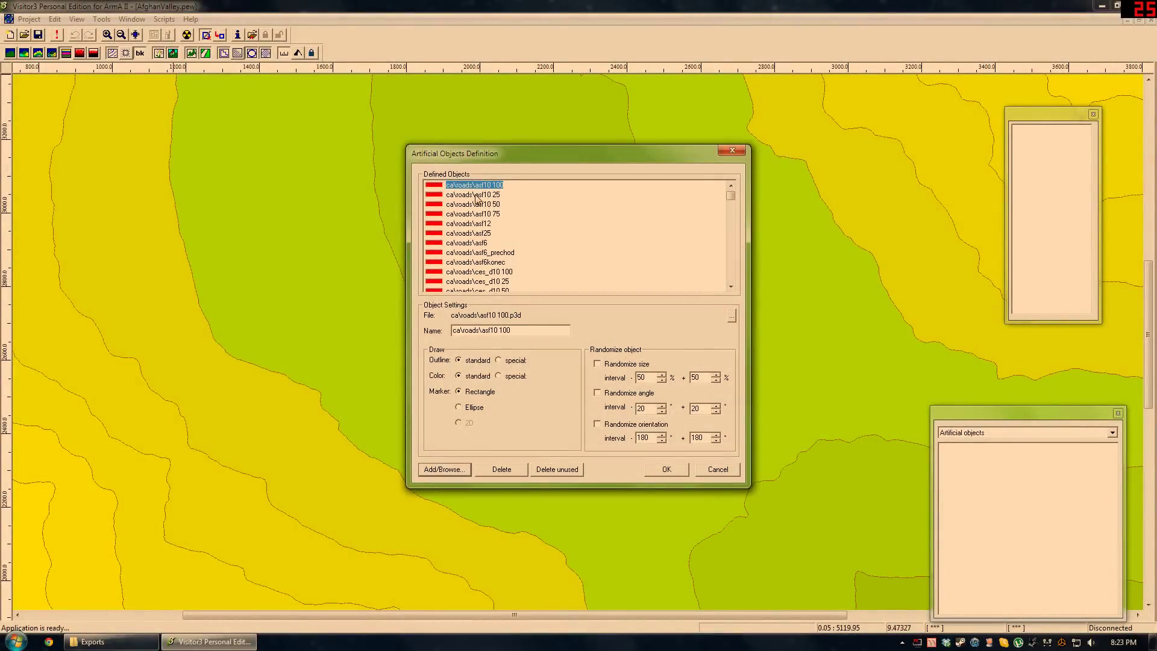
Look through the defined objects and the p3d files in the Roads2 folder, without adding any more models.
click(475, 224)
drag(730, 197, 731, 282)
click(443, 469)
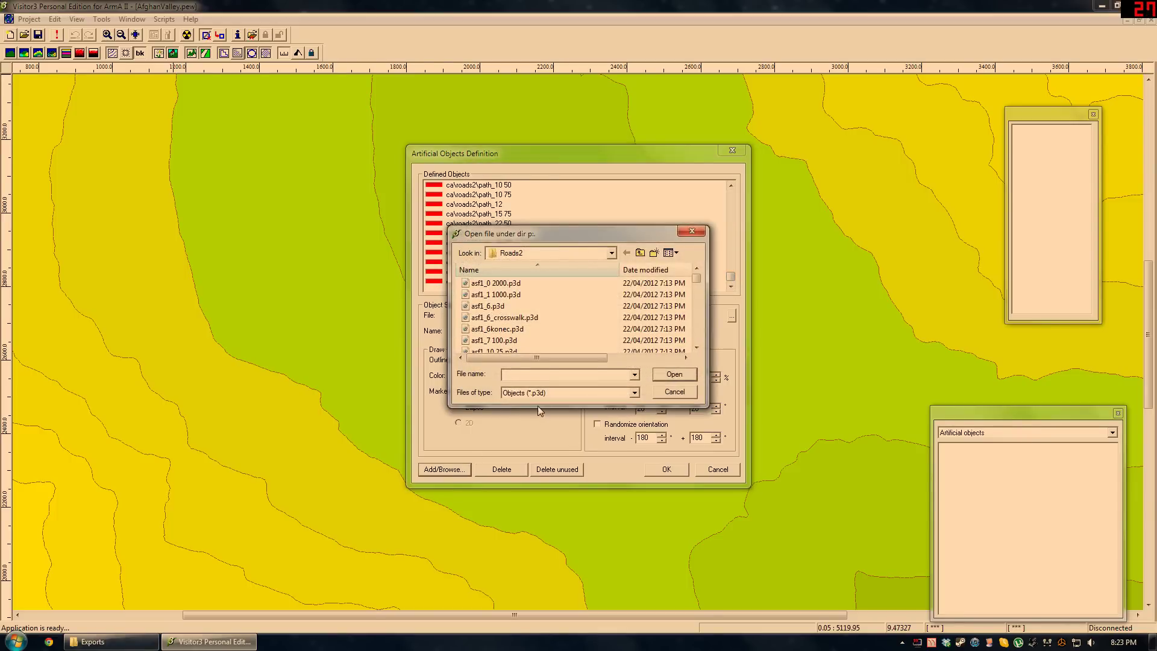
drag(700, 286, 698, 315)
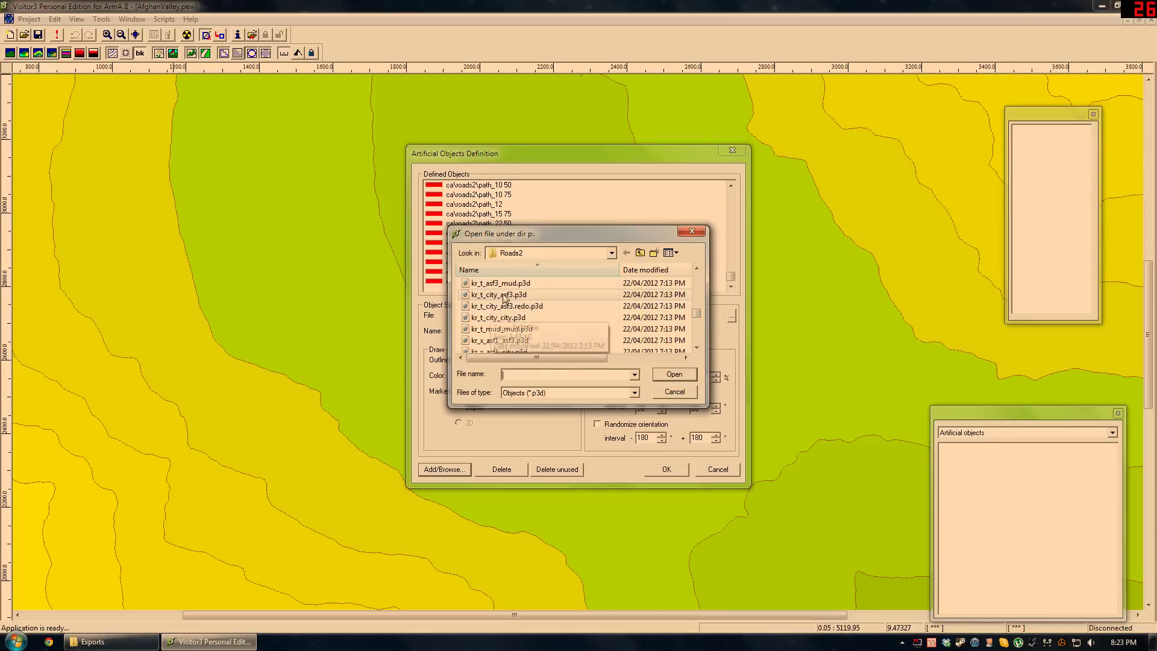
click(691, 231)
Review the path, mud, grav, city and asf3 road pieces among the defined artificial objects.
click(498, 205)
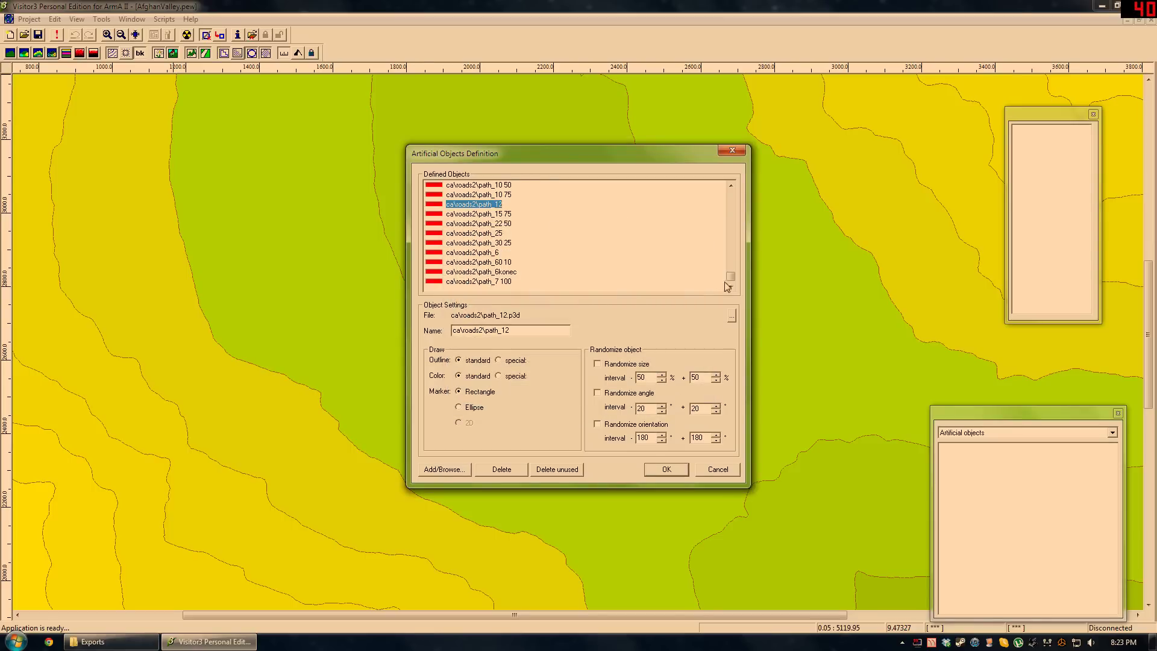
scroll(518, 229, up, 5)
click(543, 234)
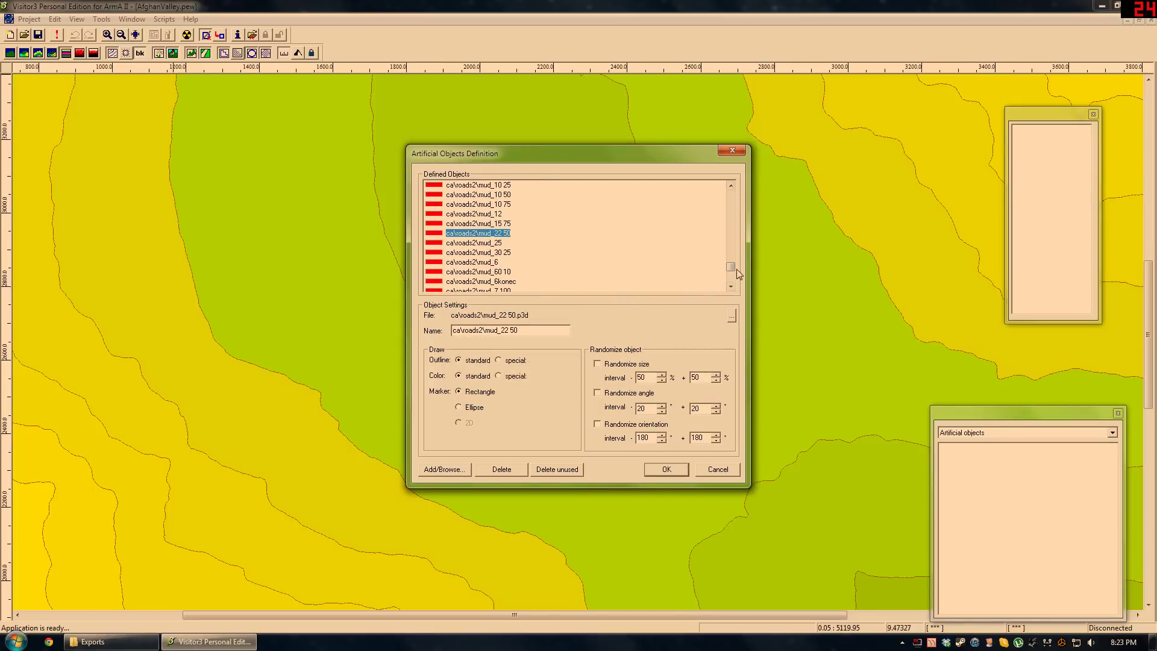
drag(732, 268, 731, 255)
click(489, 225)
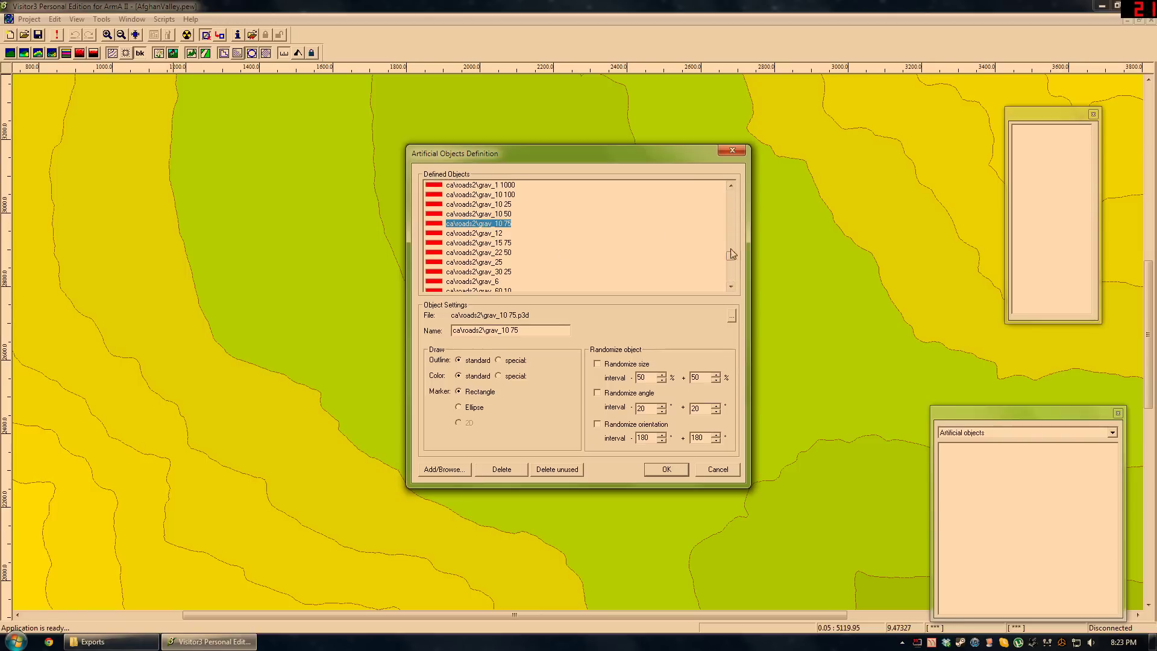
scroll(605, 245, up, 5)
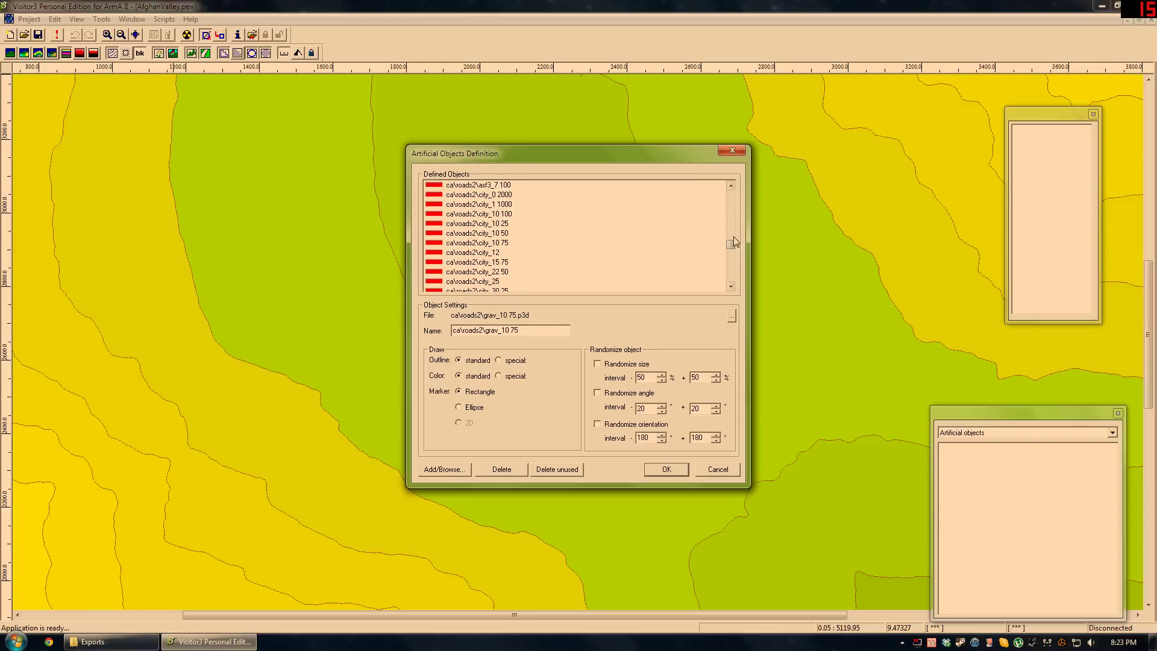
scroll(734, 241, up, 3)
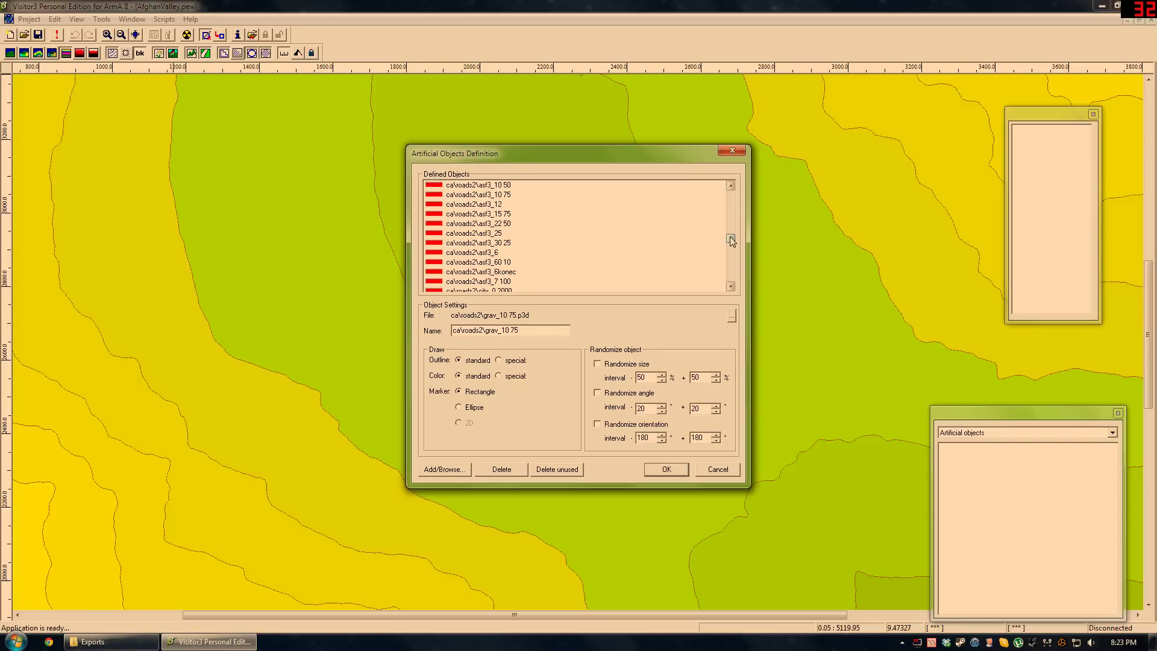
drag(731, 239, 741, 197)
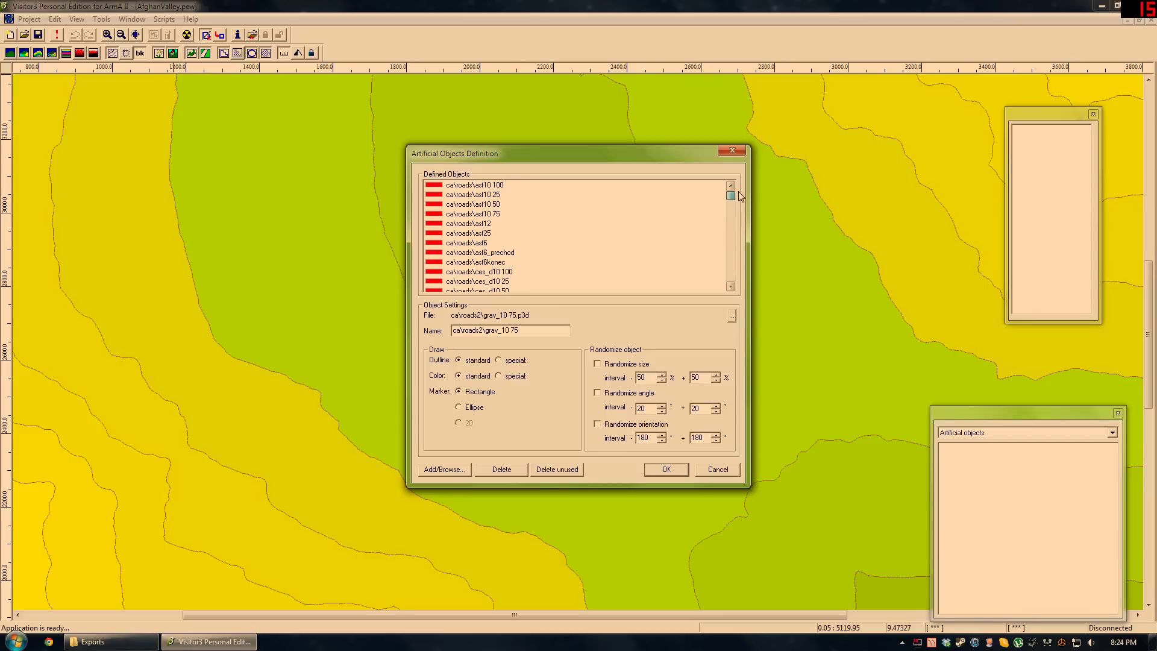
Accept the artificial object definitions and close the floating Artificial objects list.
click(482, 186)
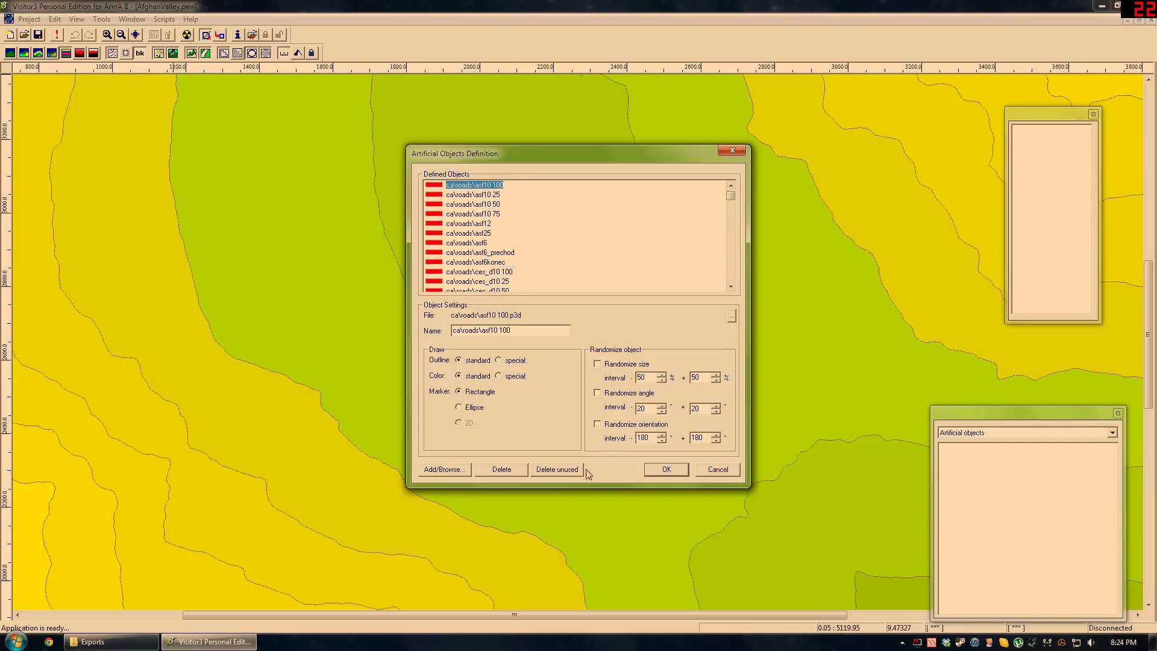
click(665, 470)
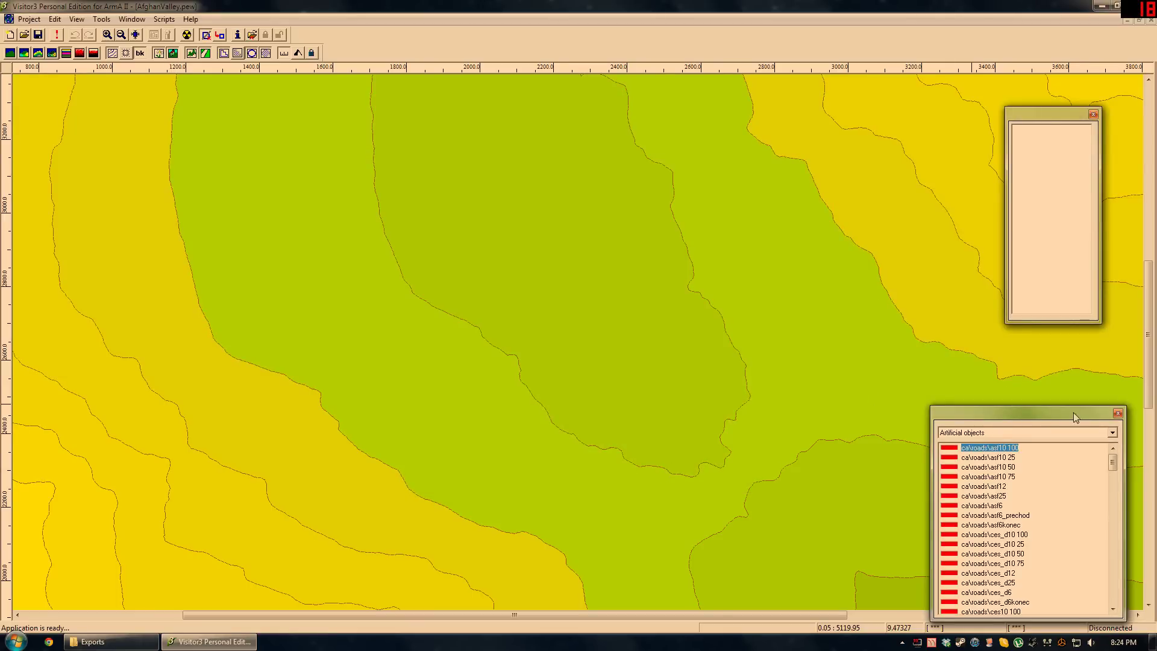
click(1118, 414)
Import AfghanValley_ROAD_0.txt from the Exports folder with the ImportObjects script.
scroll(525, 252, down, 2)
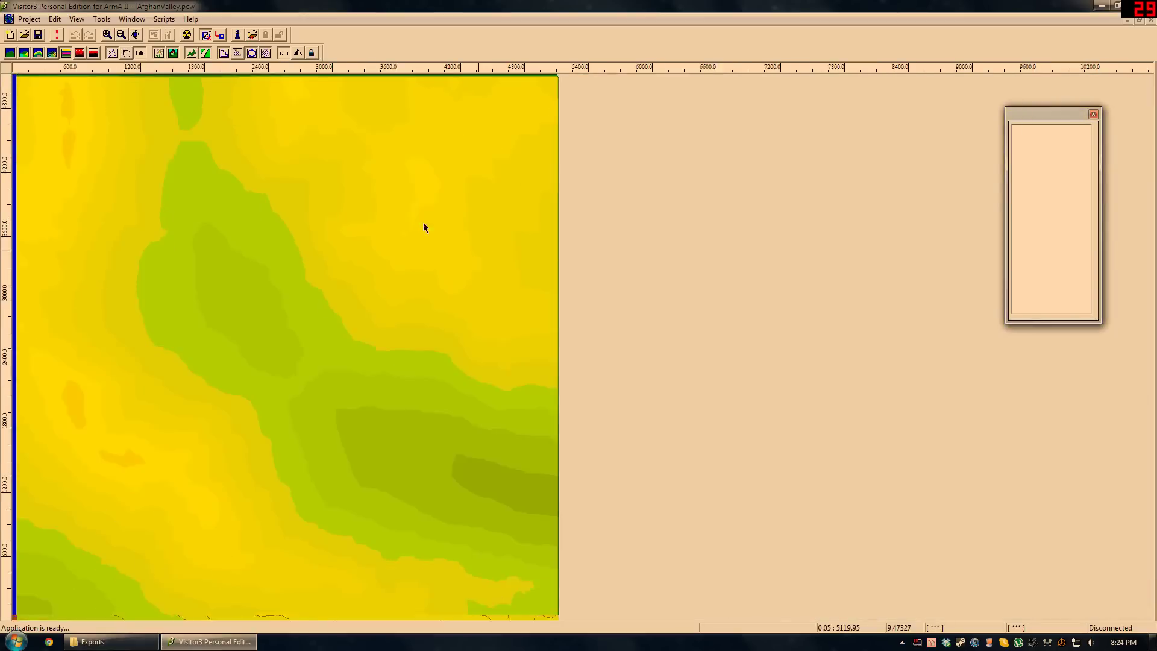
scroll(217, 227, up, 2)
click(164, 19)
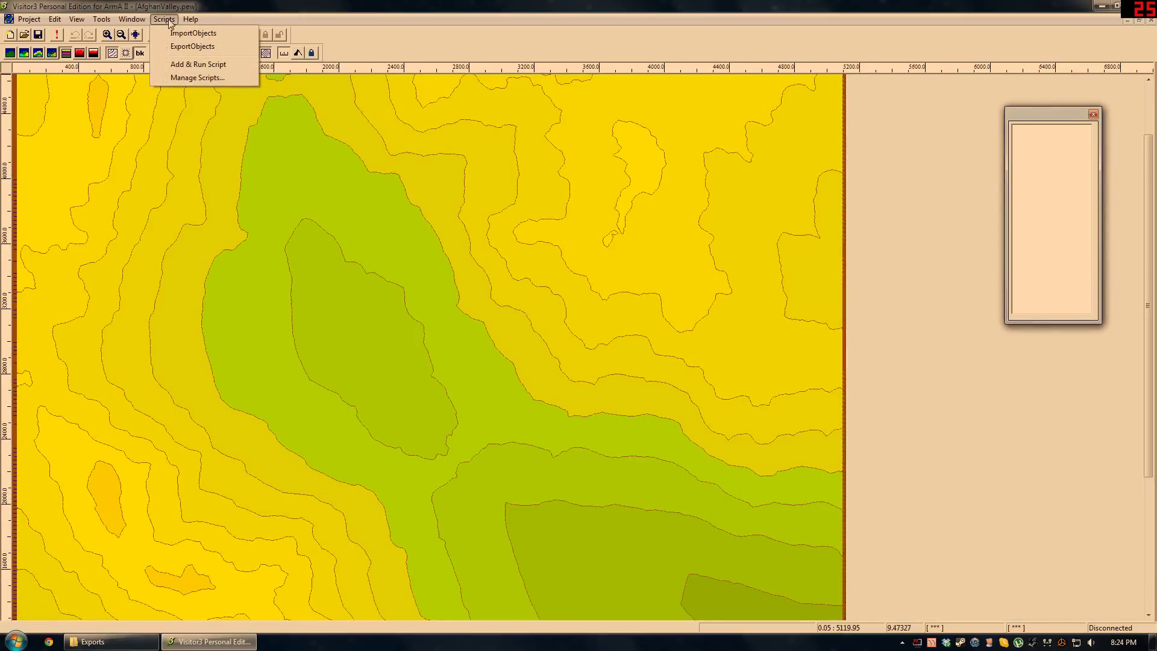
click(170, 23)
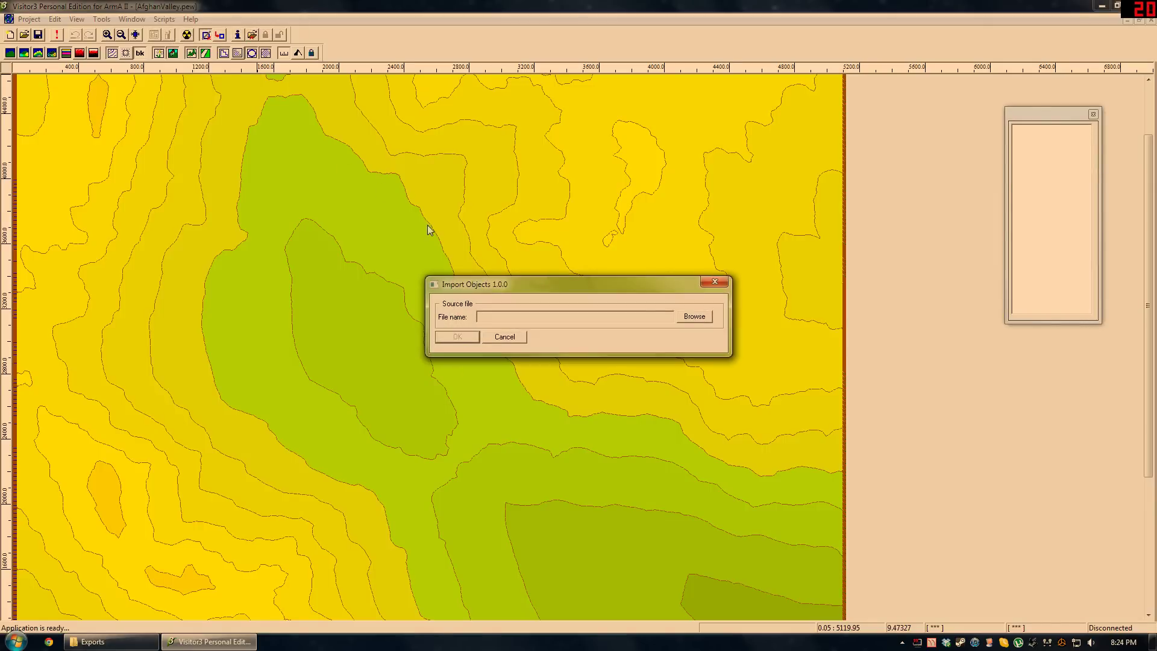
click(695, 318)
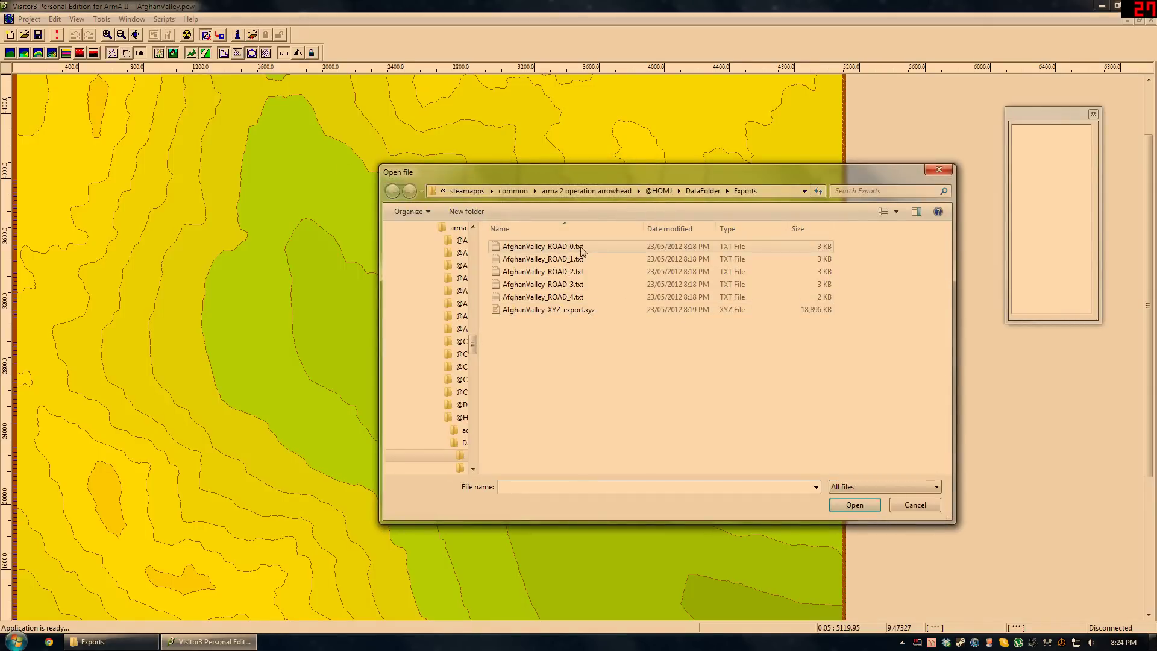
click(582, 248)
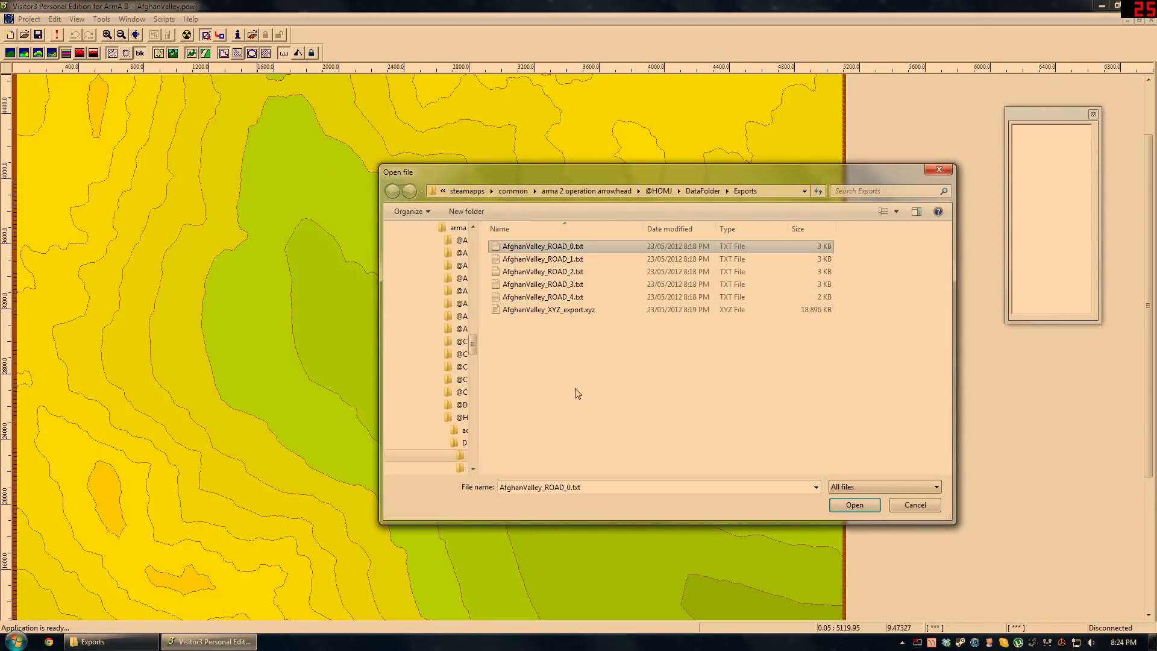
click(569, 298)
click(854, 505)
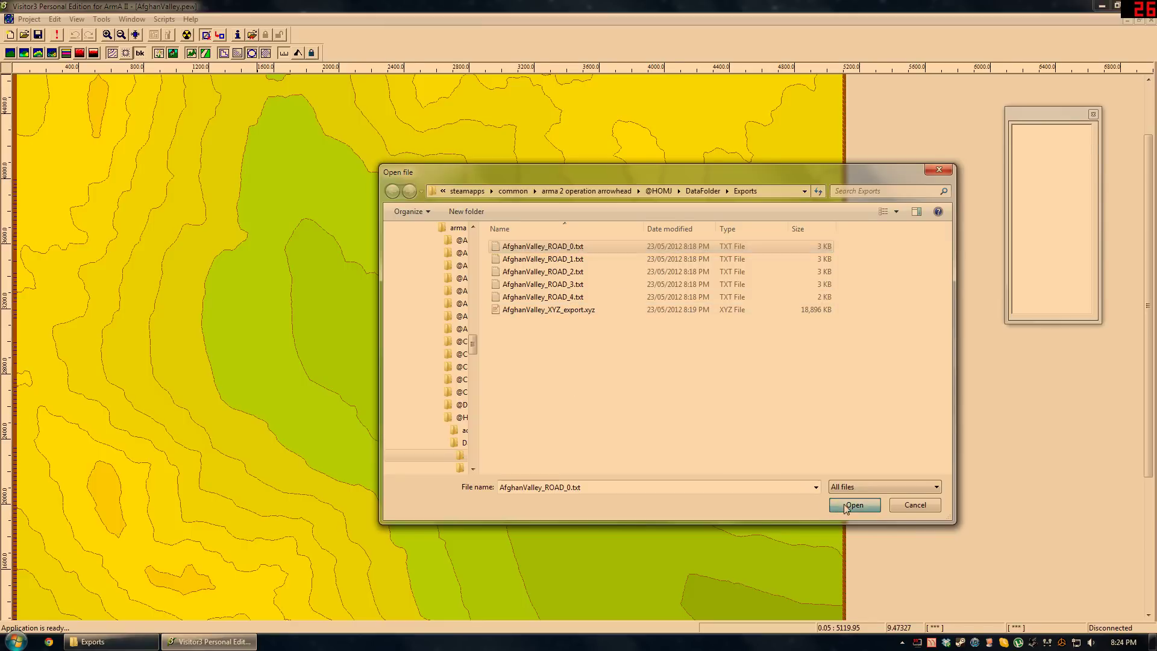
click(457, 337)
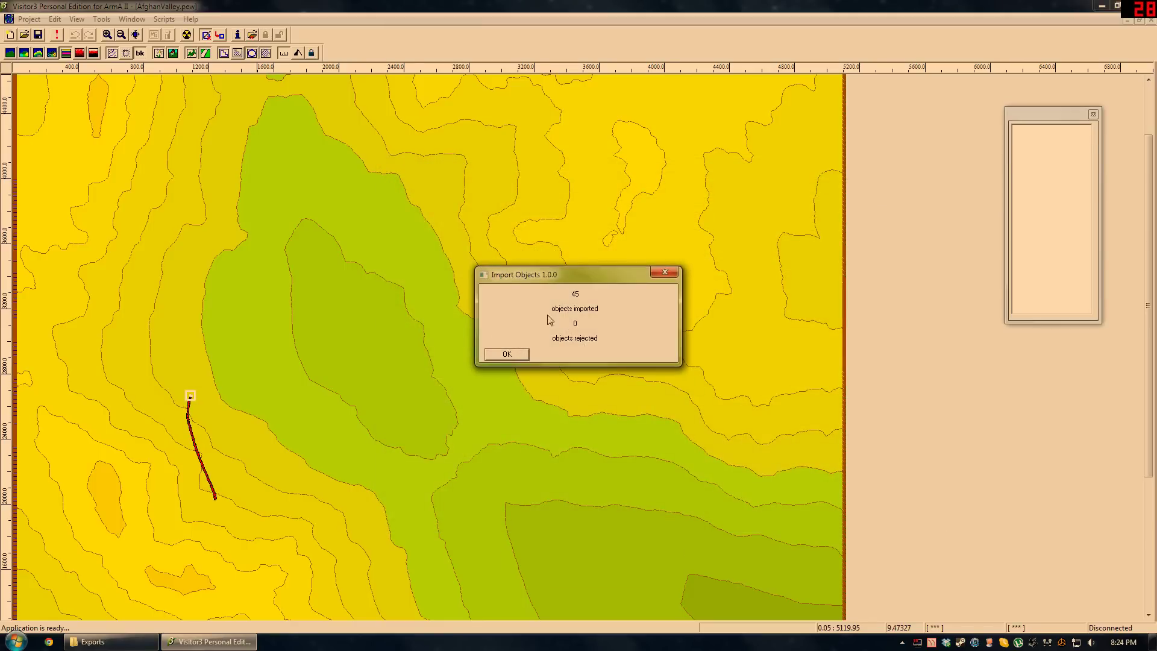
click(507, 355)
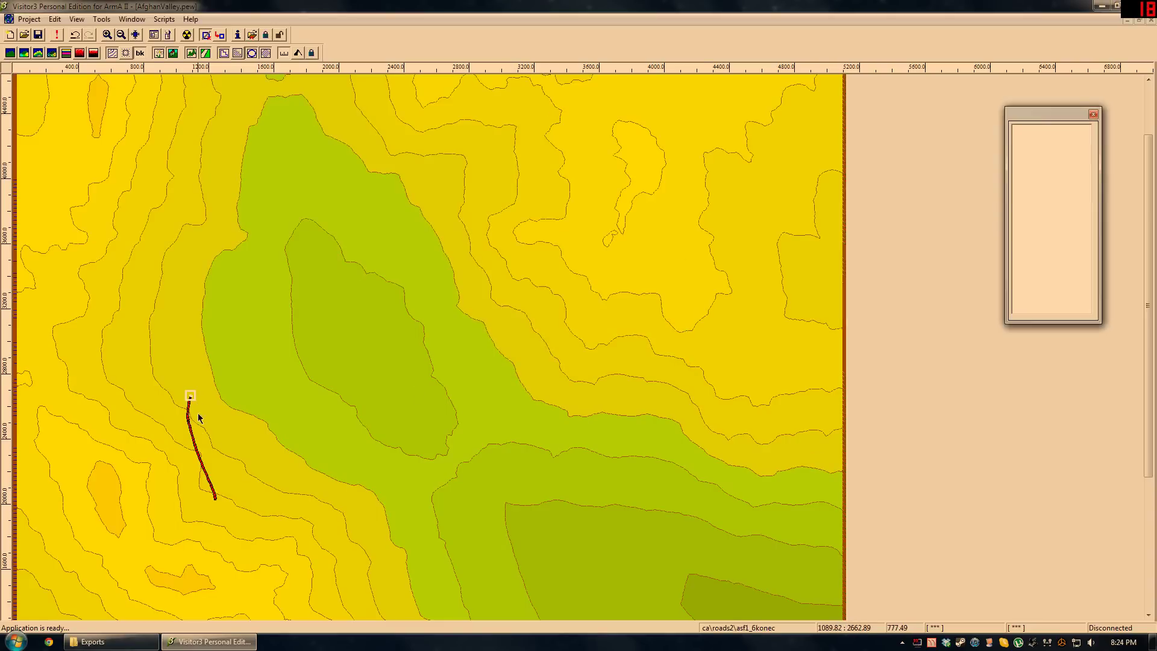
Import AfghanValley_ROAD_1.txt onto the map with the ImportObjects script.
click(164, 19)
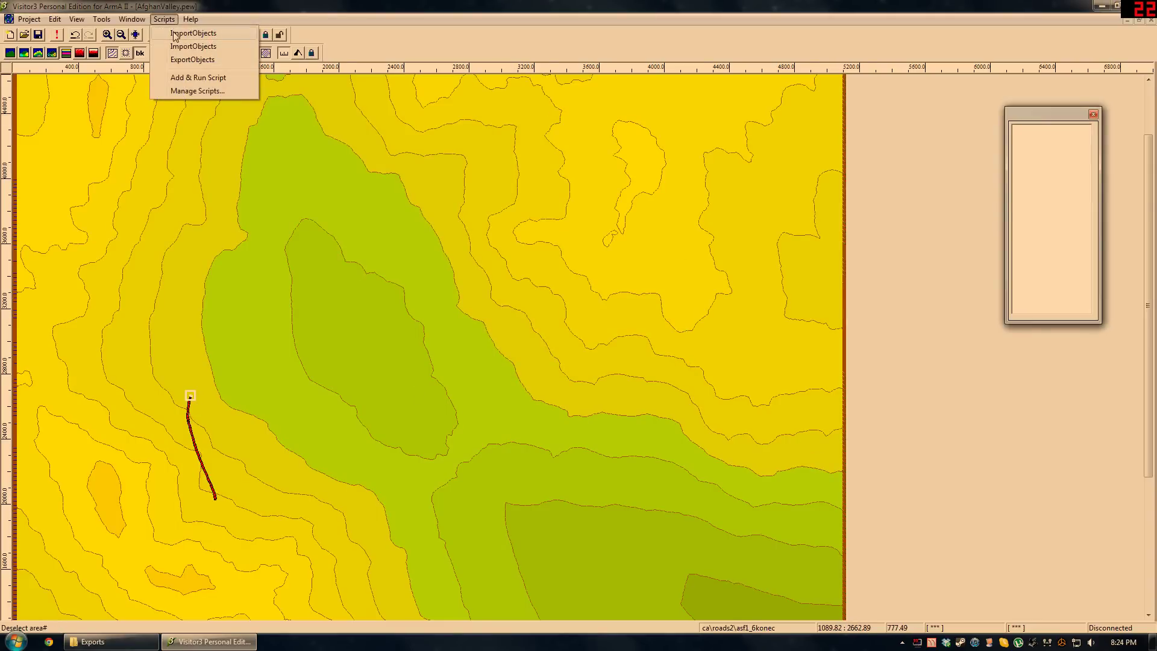
click(180, 31)
click(694, 317)
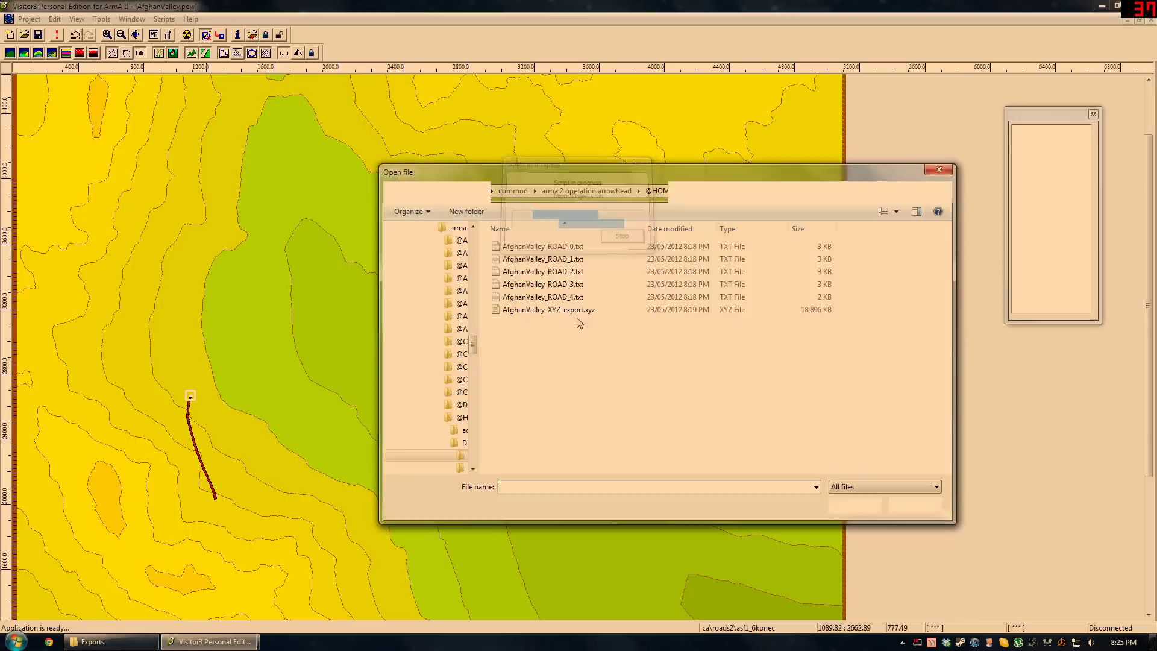
double_click(519, 259)
click(457, 336)
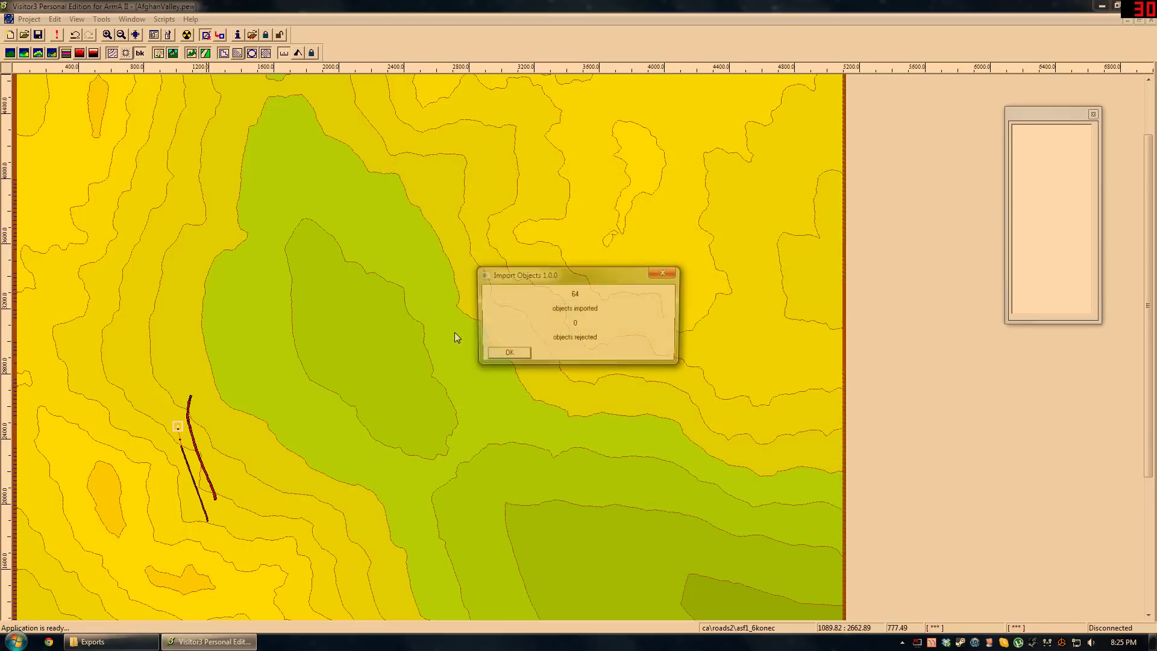
click(507, 355)
Import AfghanValley_ROAD_2.txt from the Exports folder onto the map with the ImportObjects script.
click(164, 18)
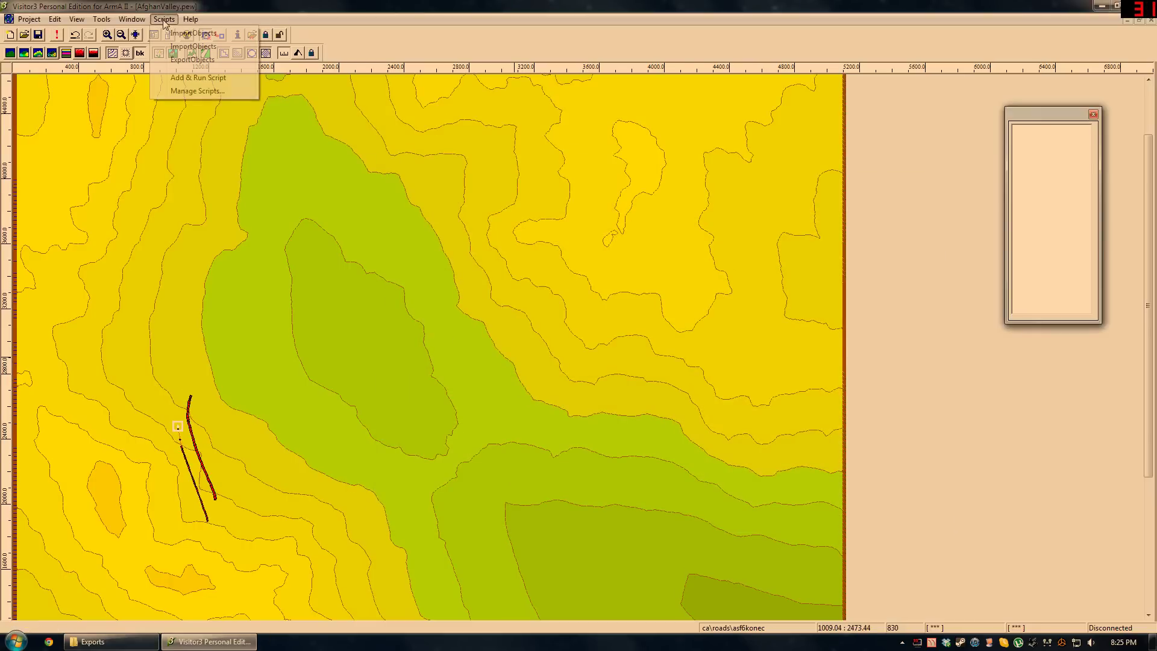
click(191, 33)
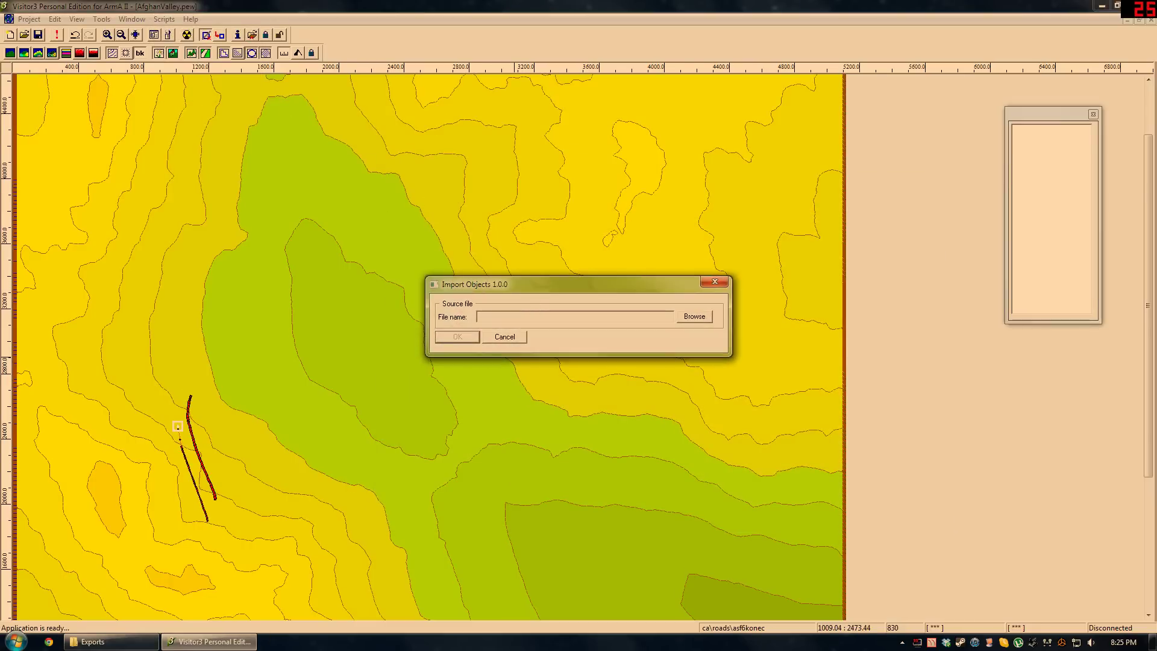
click(693, 317)
double_click(542, 273)
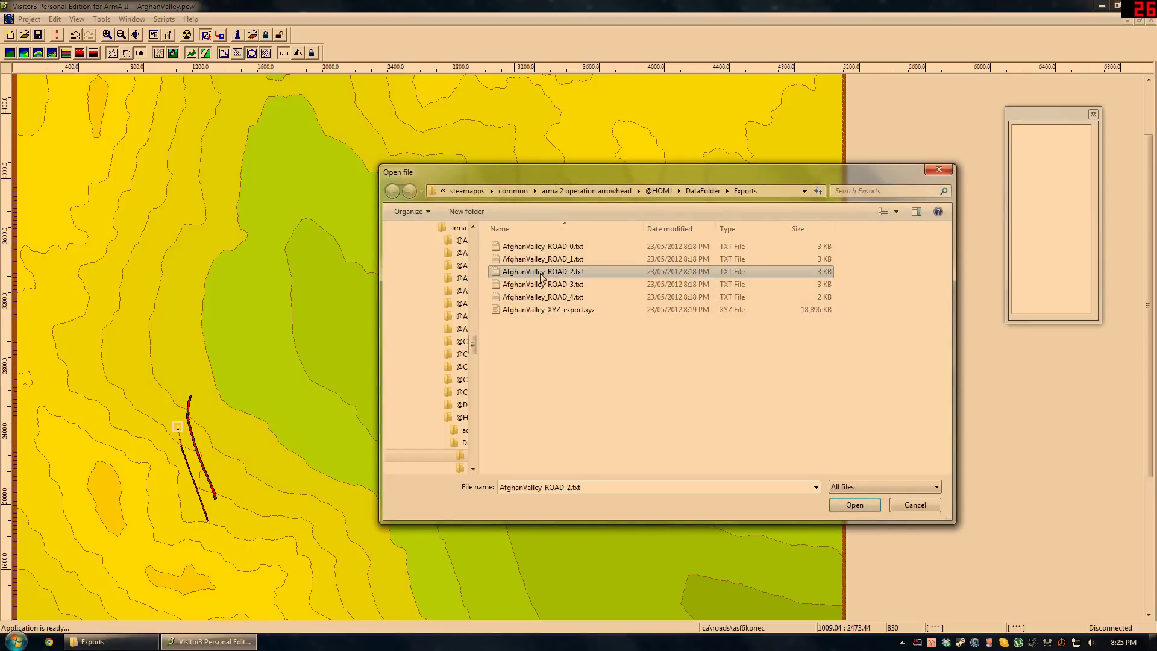
click(458, 337)
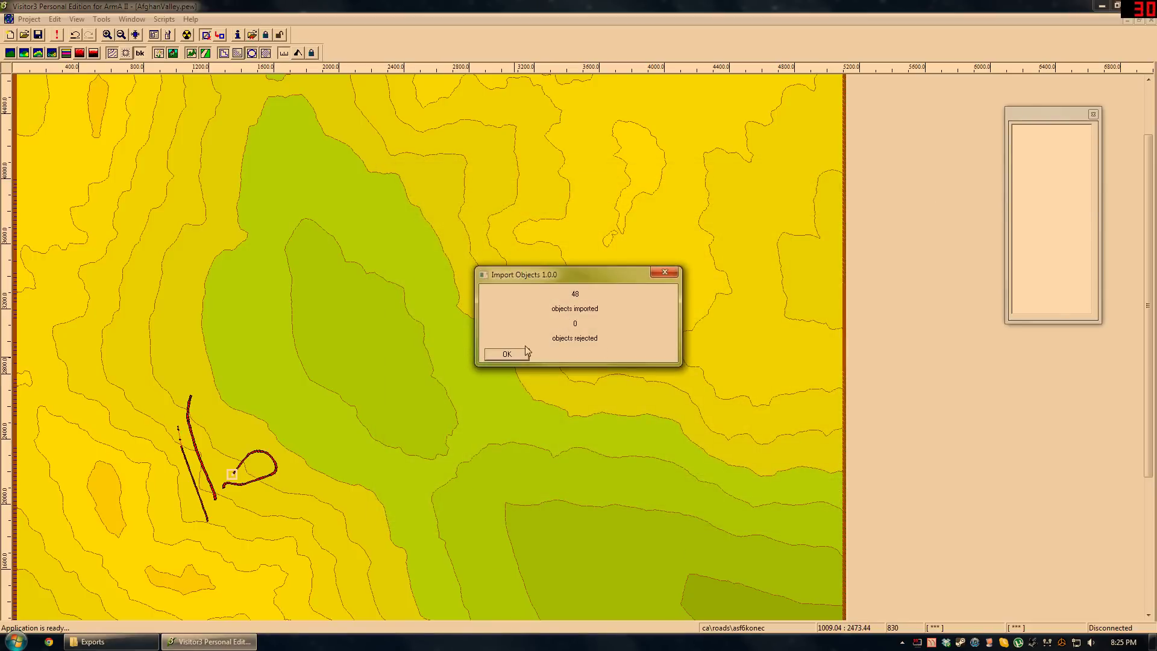
click(506, 354)
Run the ImportObjects script on AfghanValley_ROAD_3.txt to add that road to the map.
click(164, 19)
click(192, 33)
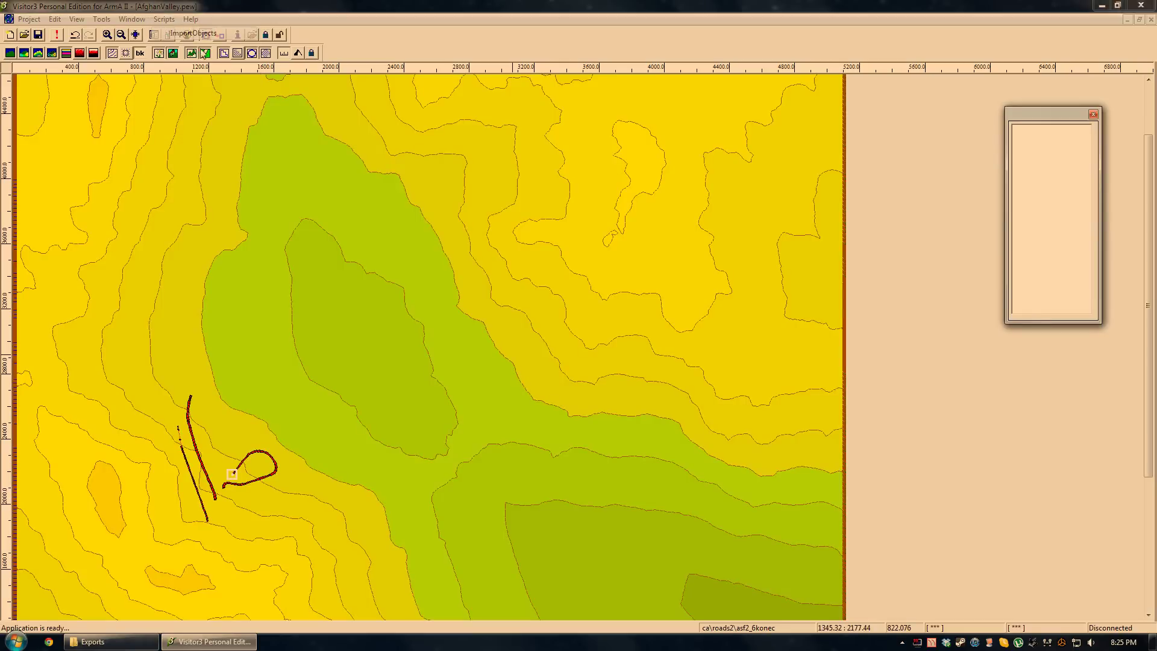
click(693, 317)
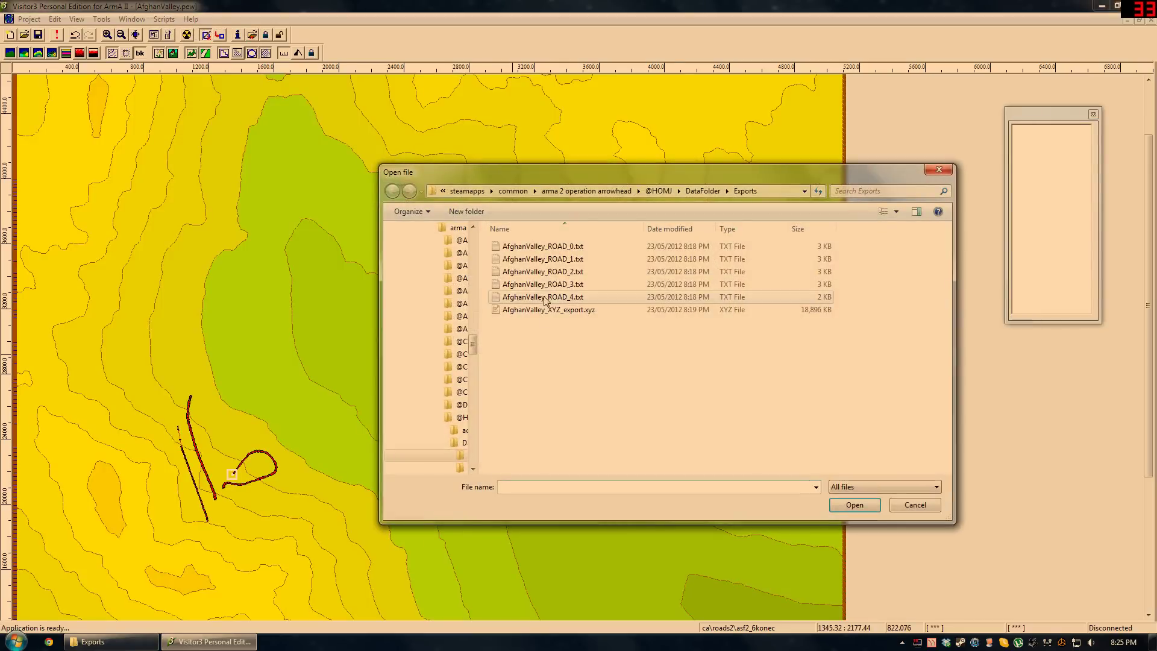
double_click(549, 284)
click(477, 340)
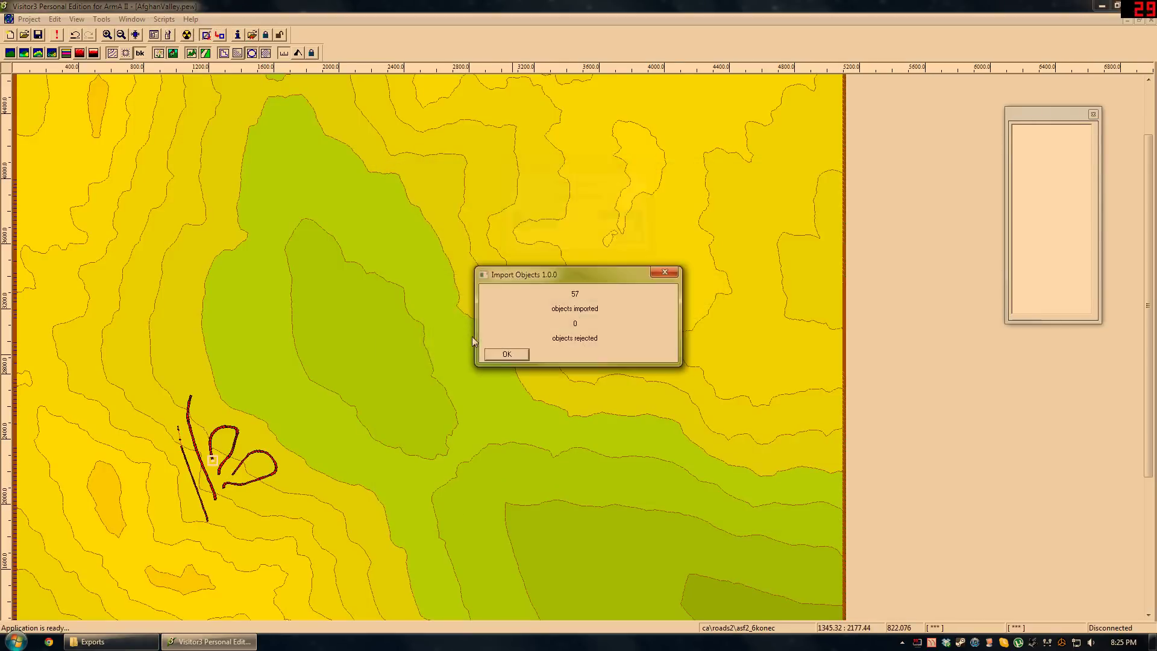
click(507, 354)
Import the last exported road, AfghanValley_ROAD_4.txt, with the ImportObjects script.
click(164, 19)
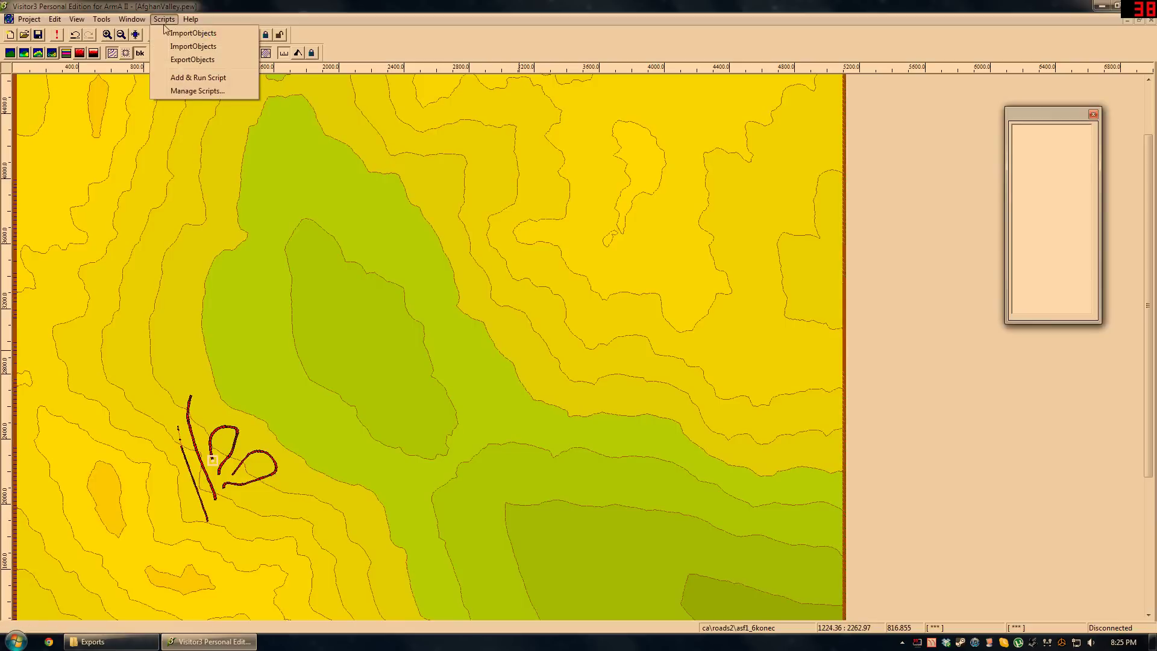
click(164, 30)
click(694, 324)
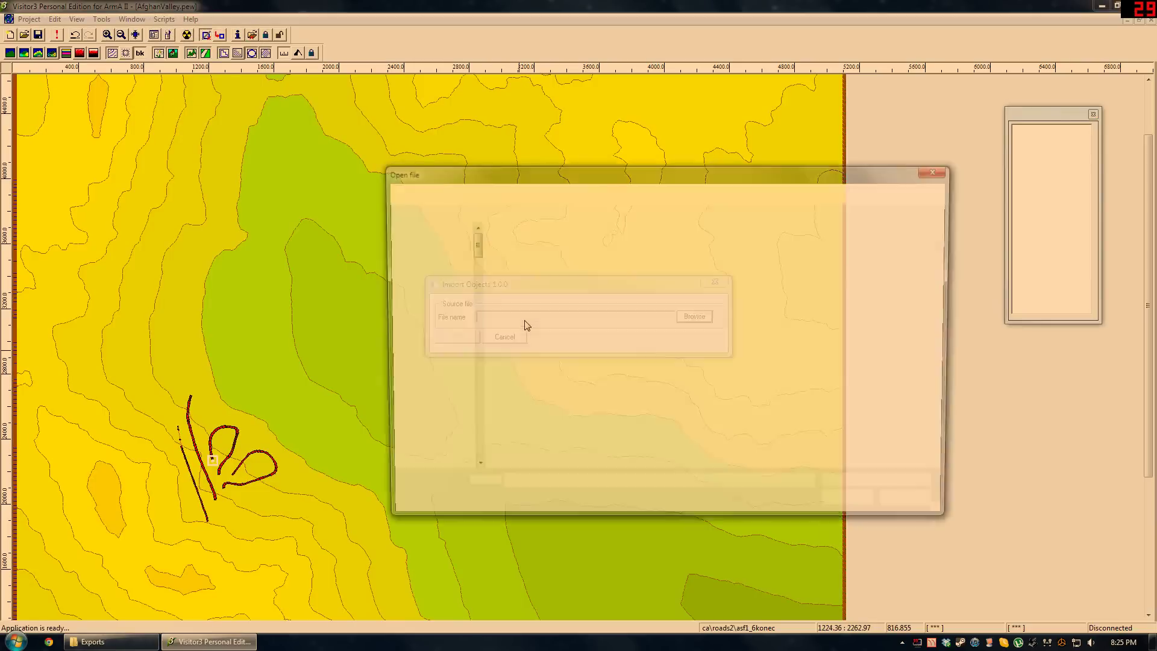
double_click(548, 298)
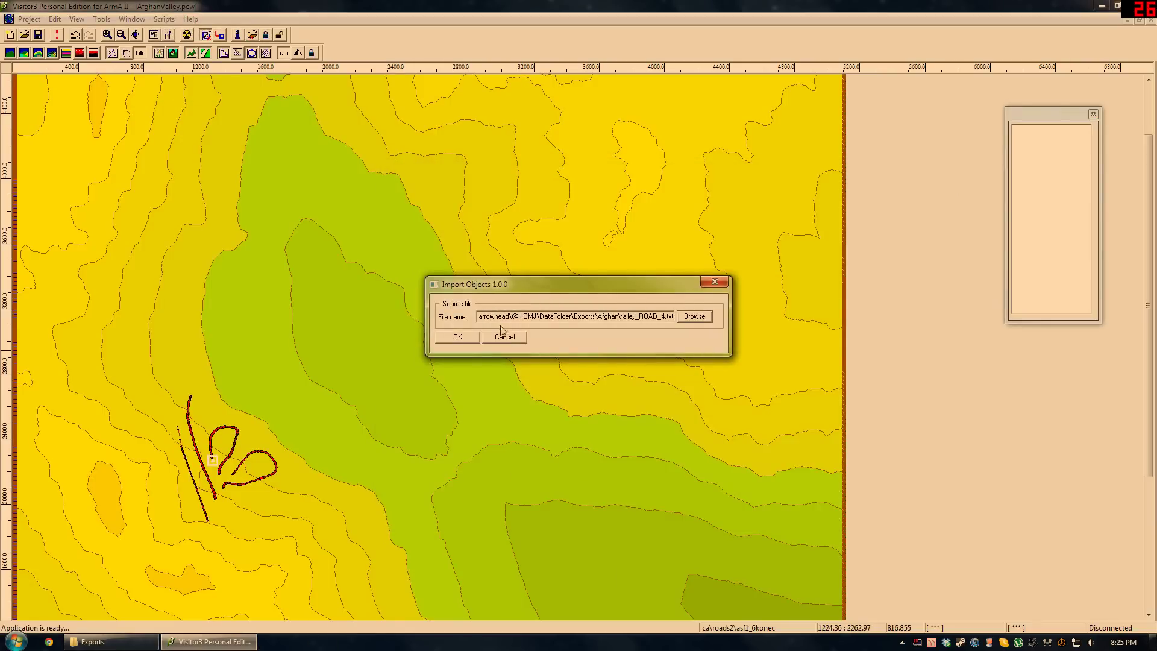
click(469, 336)
click(508, 355)
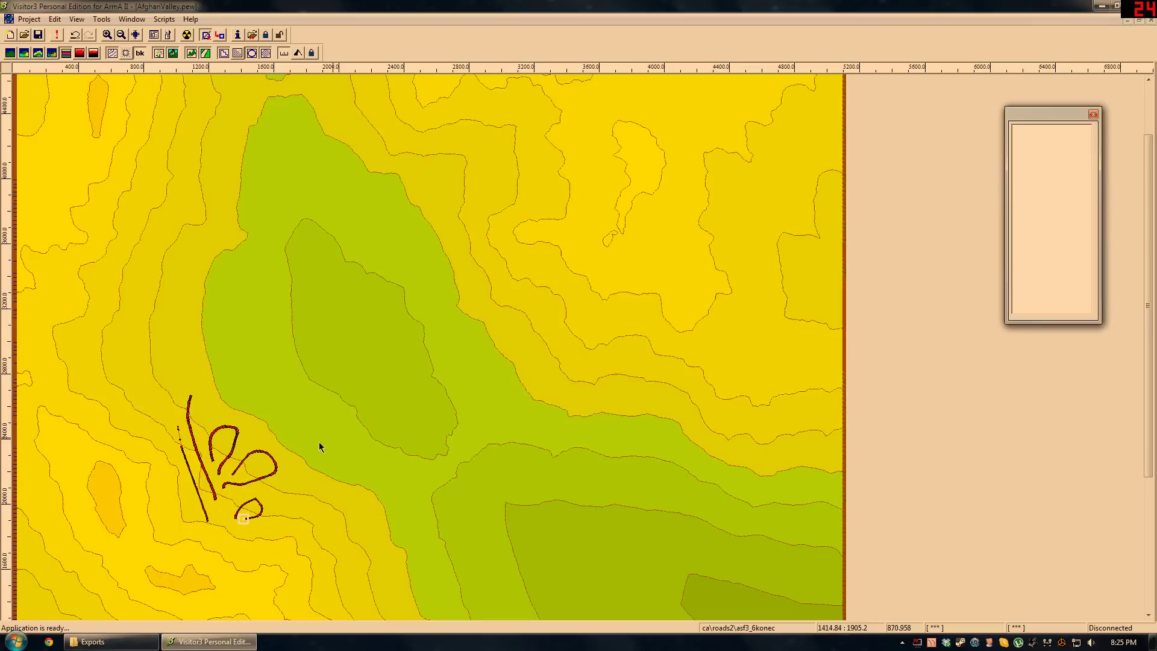
Examine the shapes and segments of the imported road paths up close on the terrain map.
scroll(167, 504, up, 4)
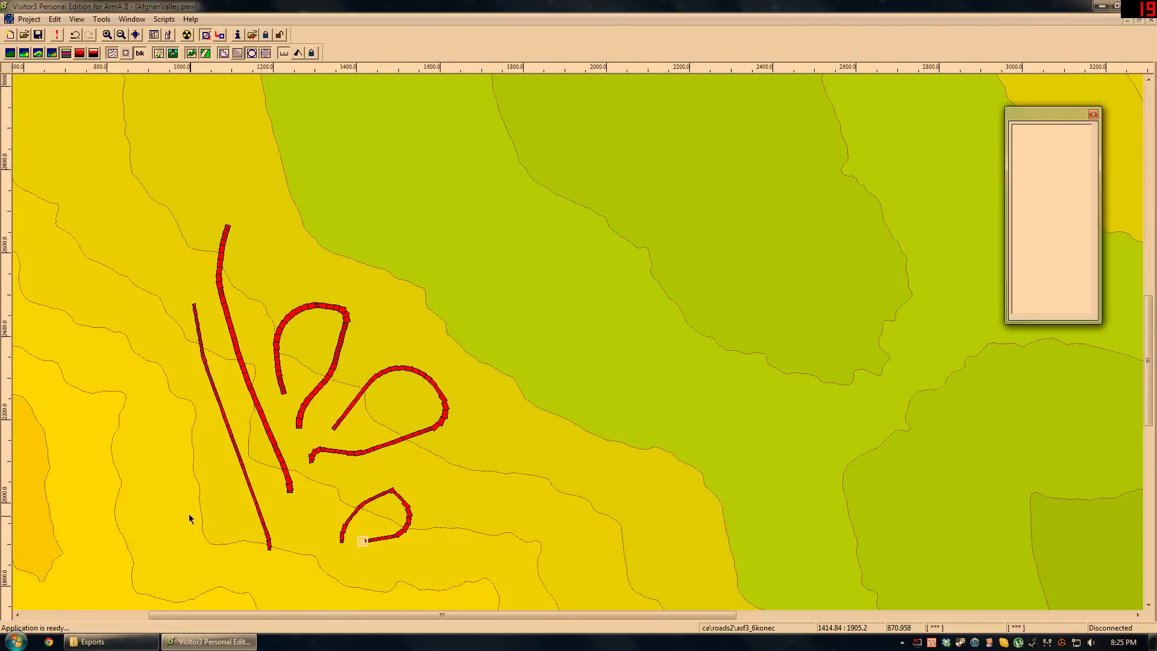
scroll(186, 493, up, 1)
scroll(638, 440, down, 1)
scroll(391, 461, up, 1)
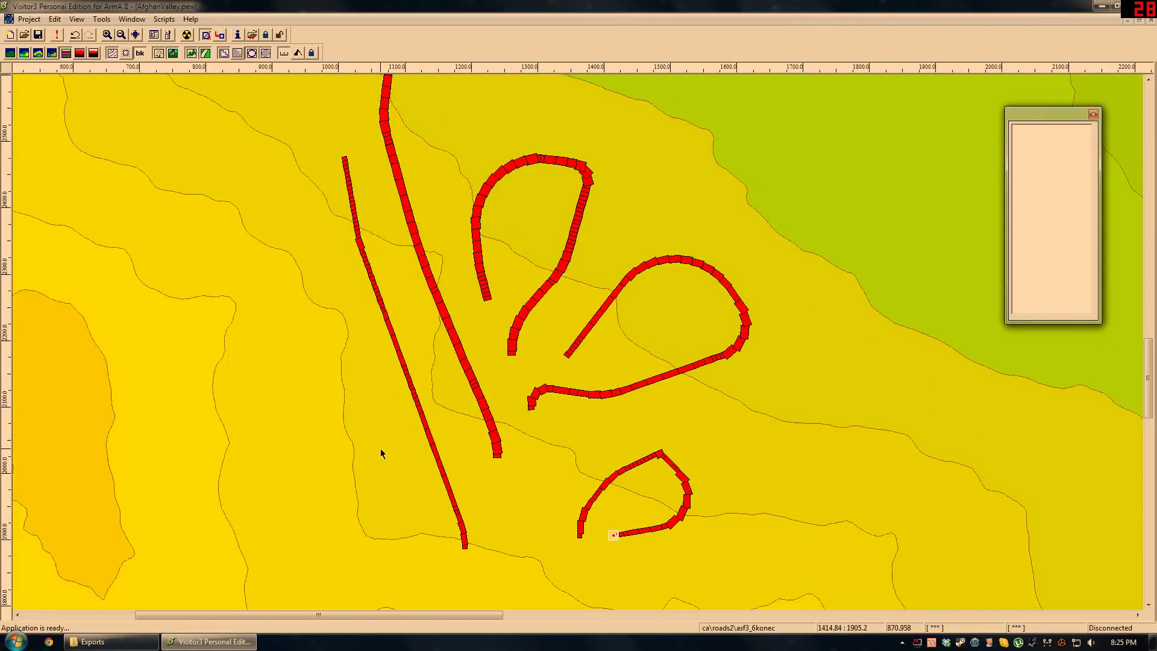
scroll(557, 398, down, 1)
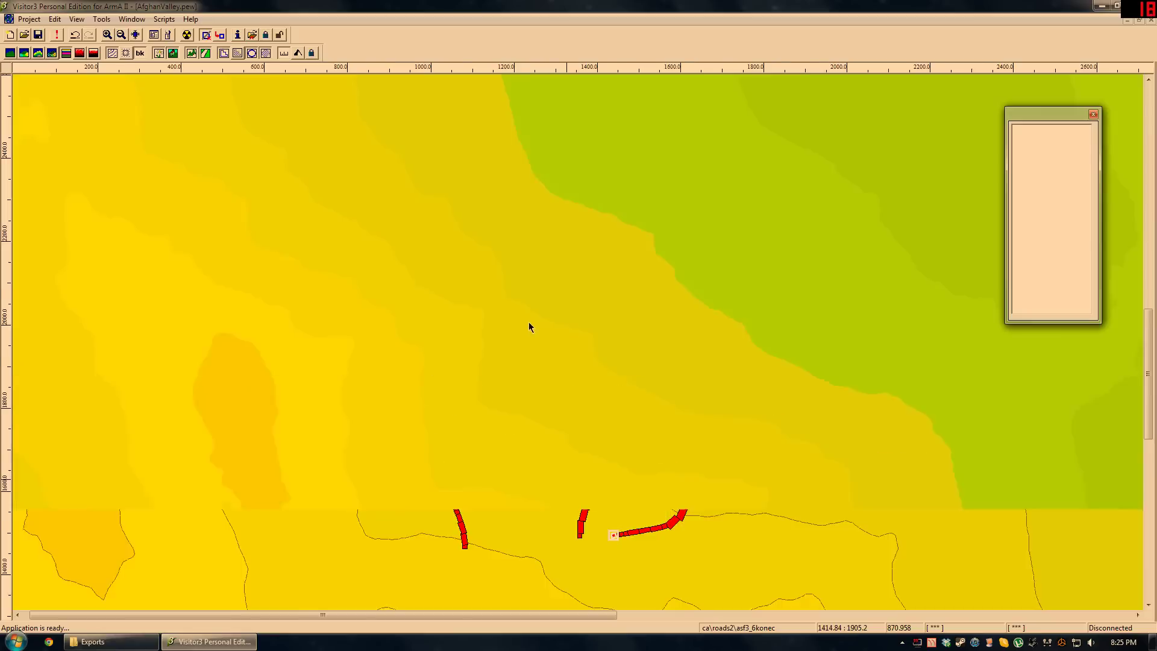
scroll(530, 322, up, 1)
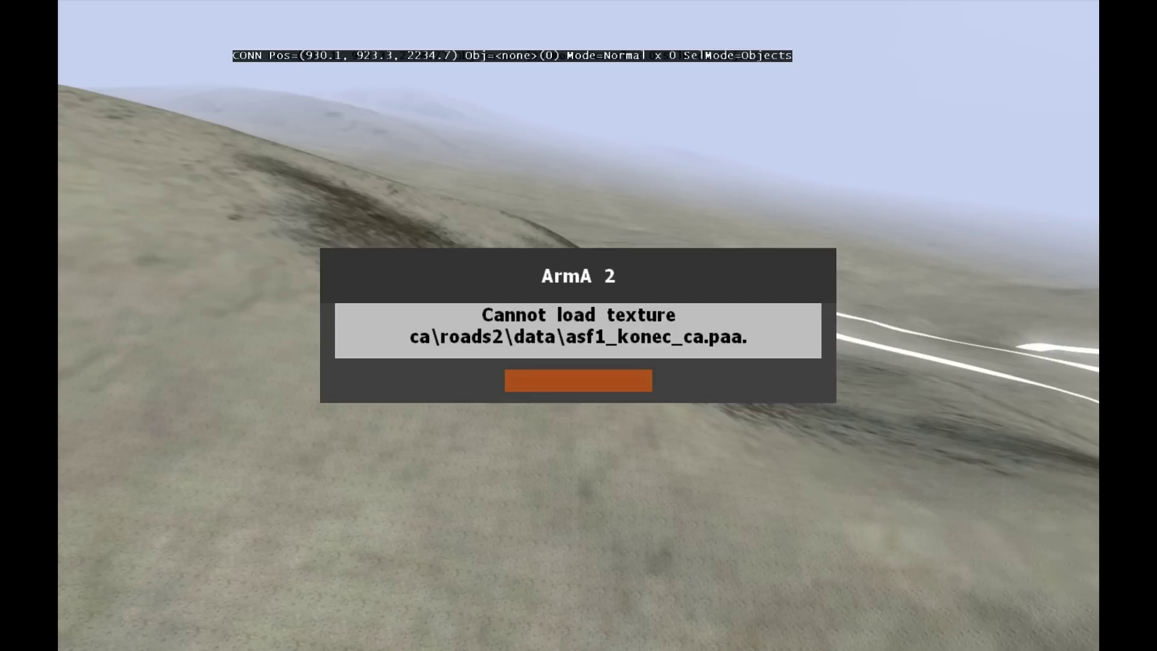
Dismiss the missing texture message in Buldozer and inspect how the imported roads follow the slopes and flat ground in 3D.
key(Return)
key(w)
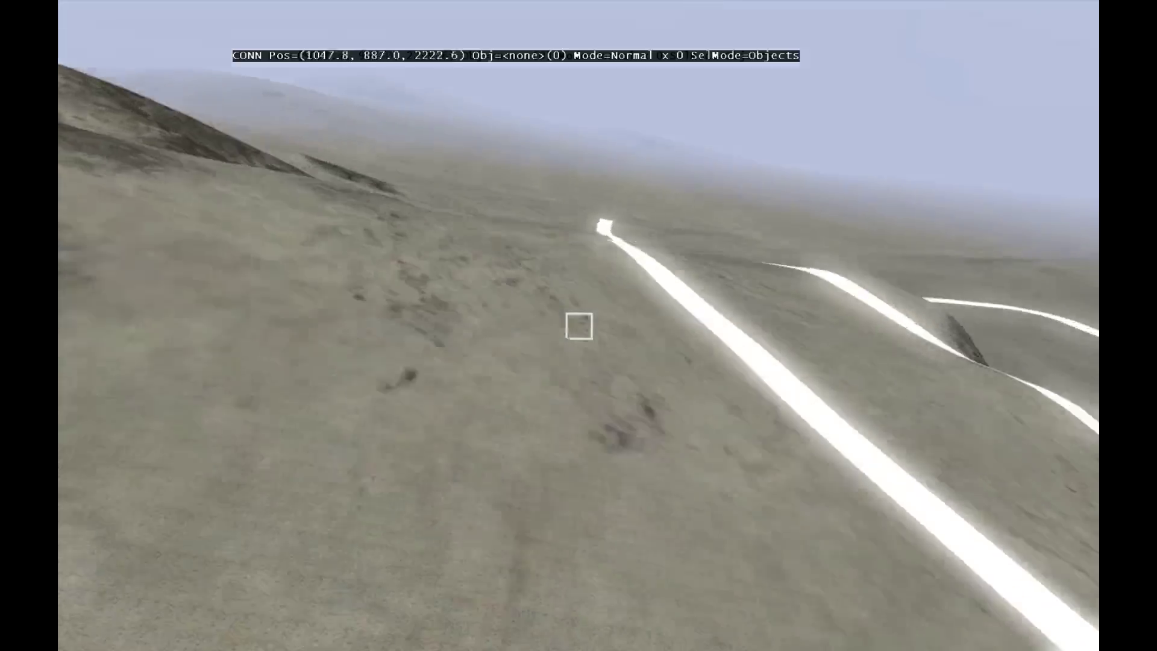
key(d)
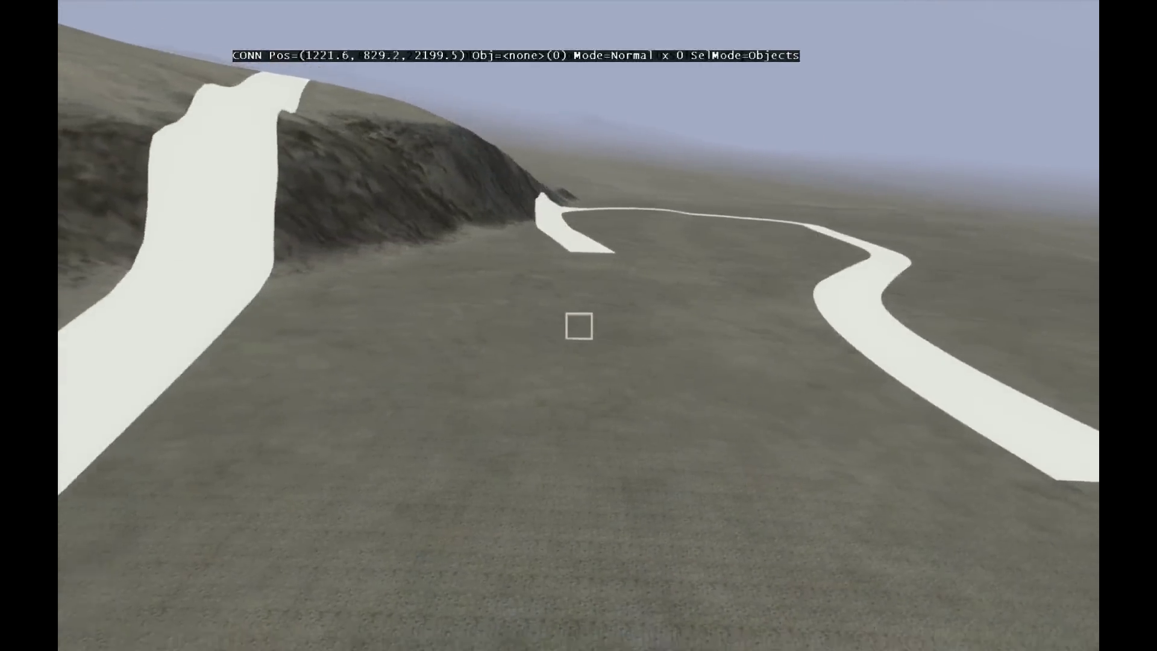
key(s)
key(d)
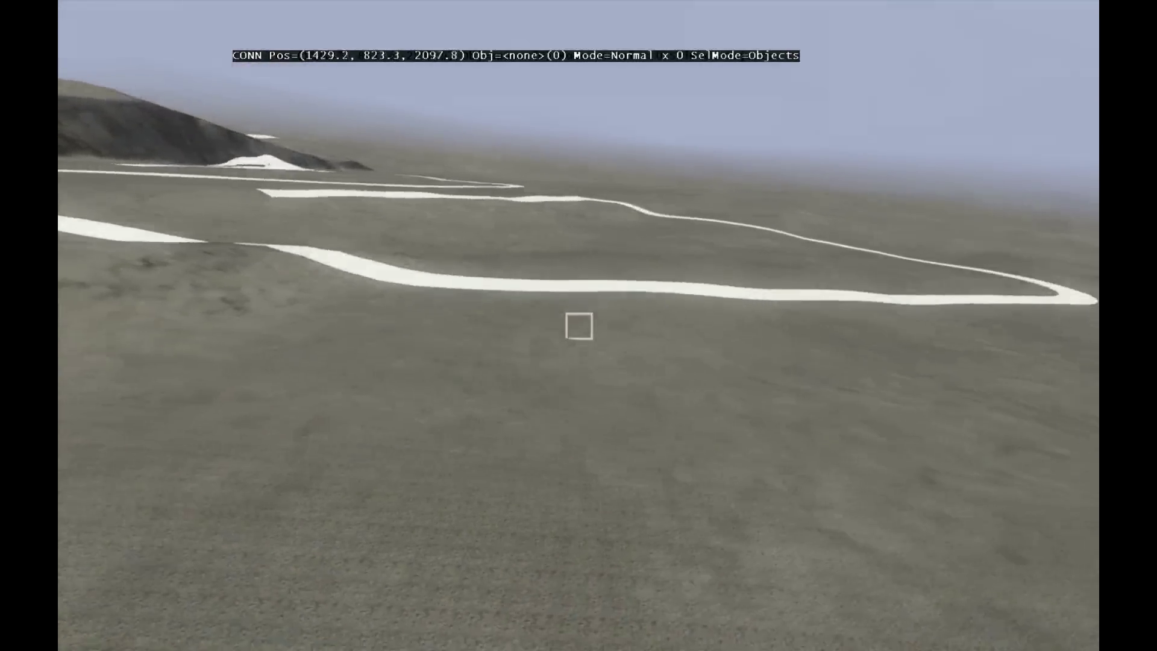
key(a)
key(a)
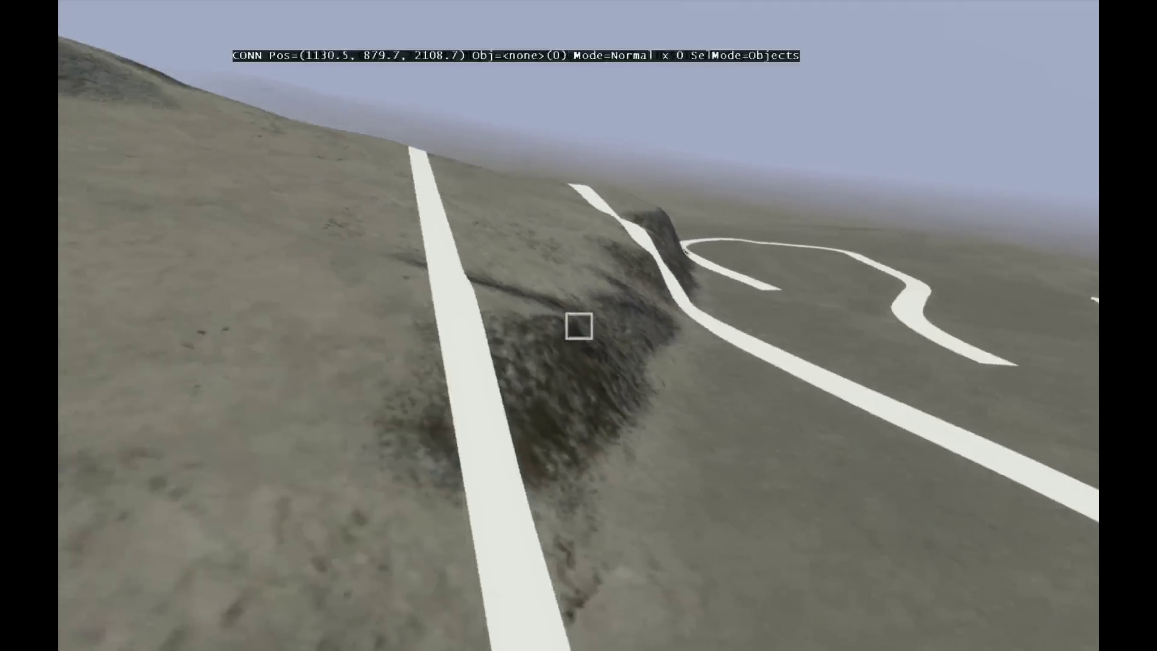
key(d)
key(w)
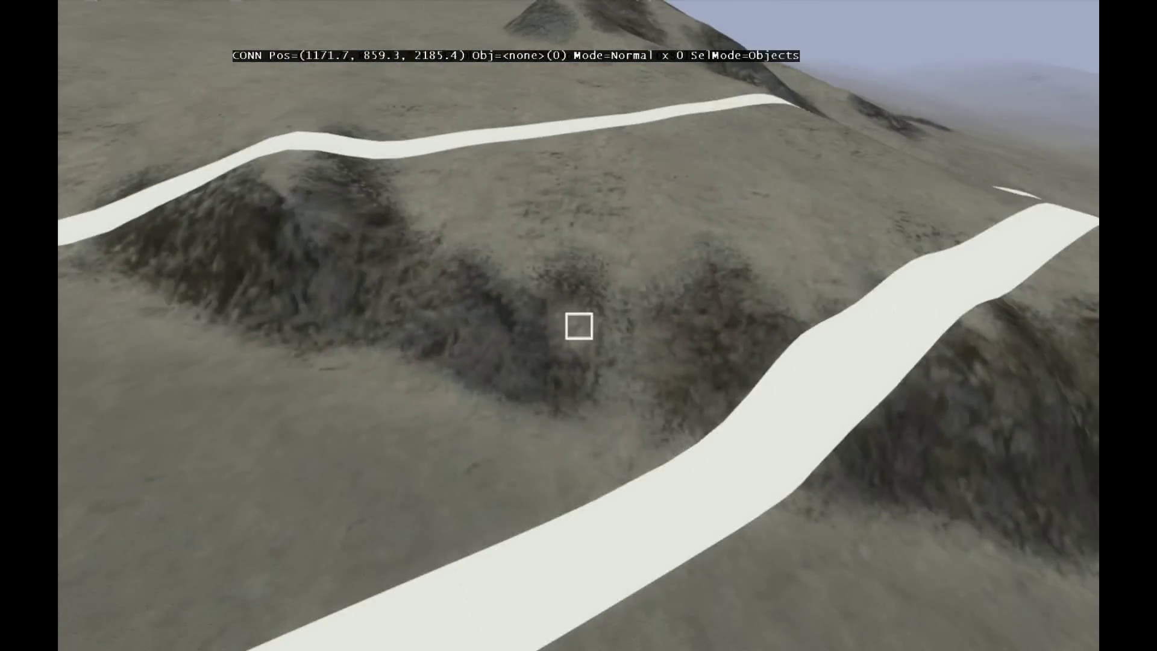
key(d)
key(Up)
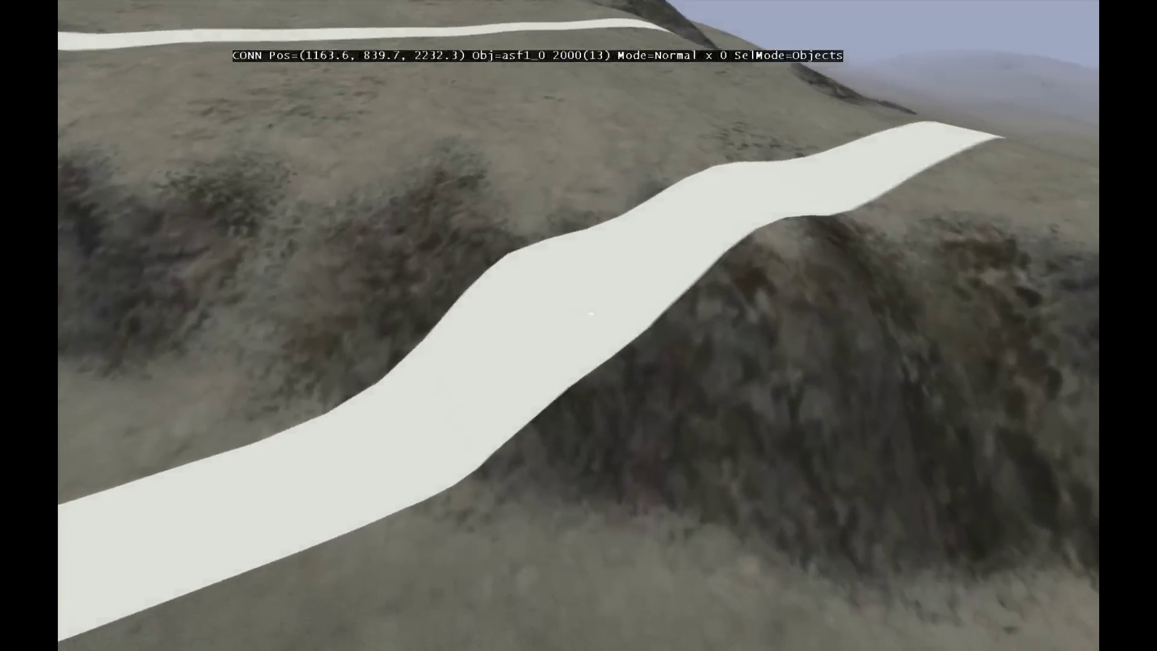
key(KP_6)
key(Down)
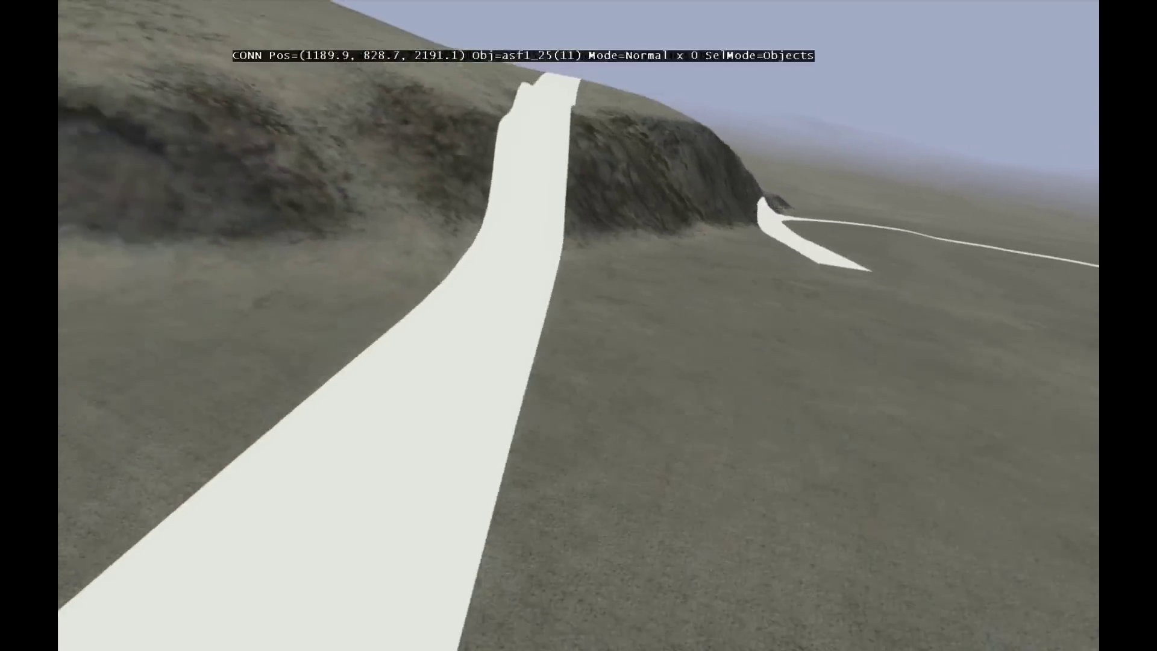
Switch back to Visitor3, start a terrain import from XYZ and browse to the arma 2 operation arrowhead folder.
key(alt+Tab)
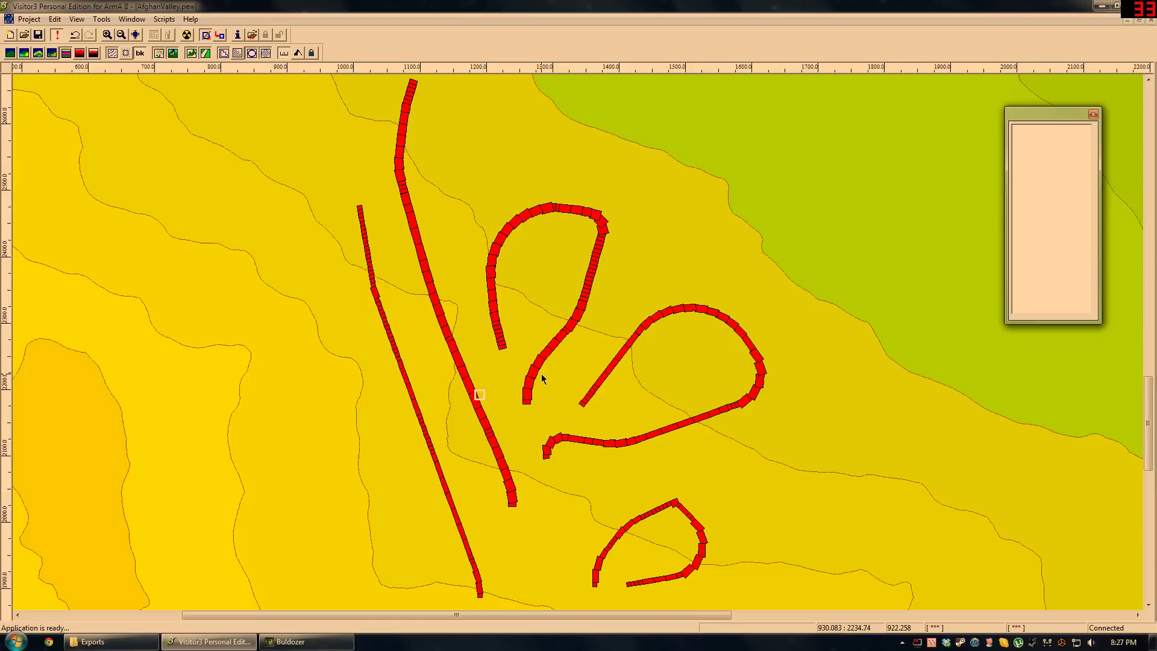
scroll(498, 279, down, 2)
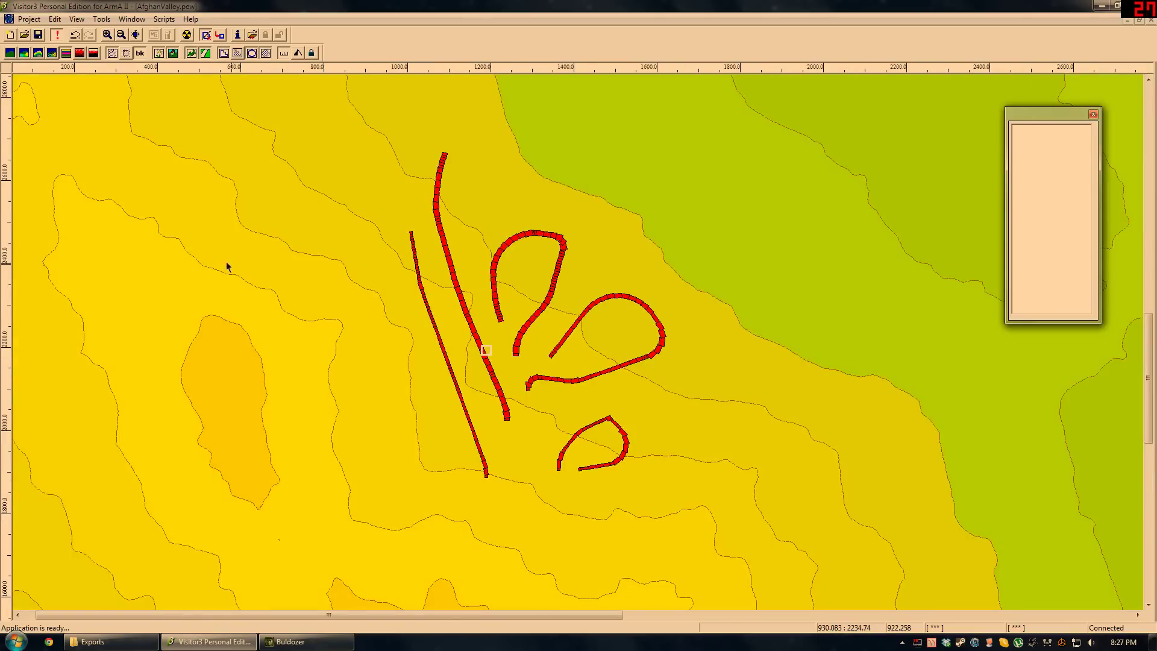
click(30, 19)
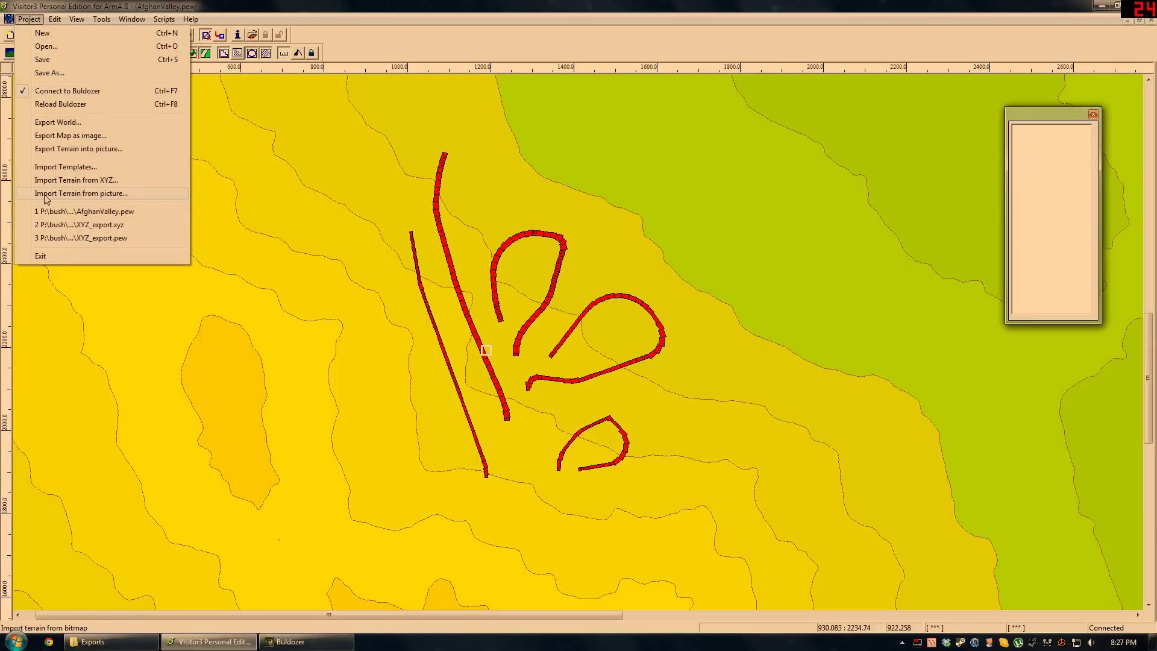
click(85, 181)
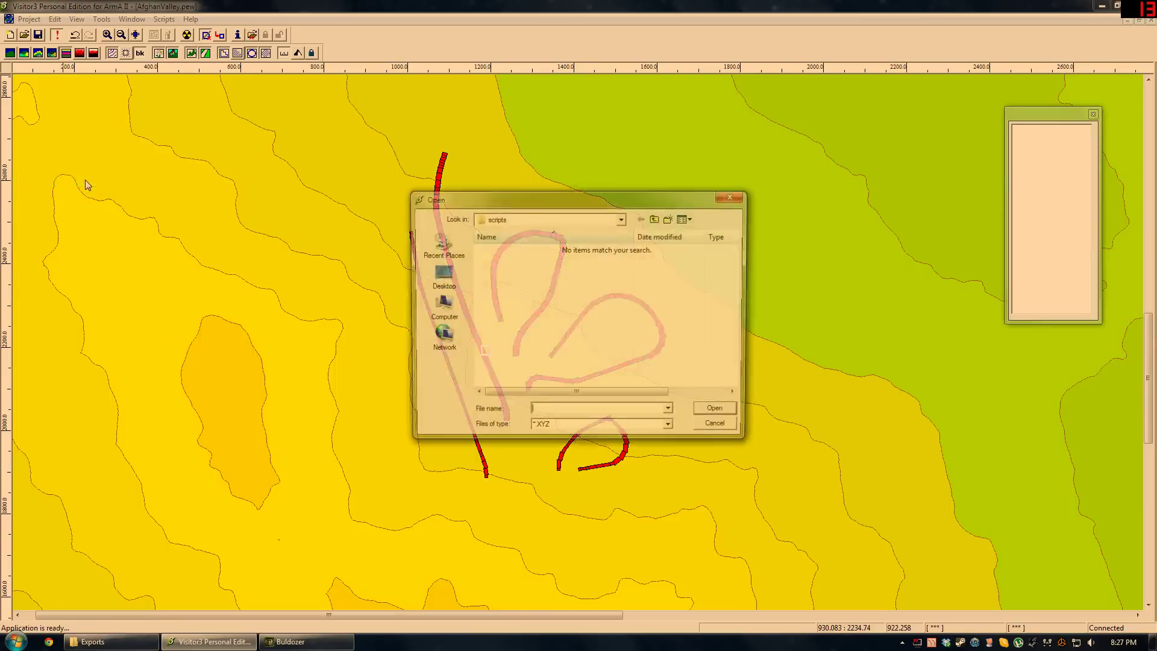
click(621, 218)
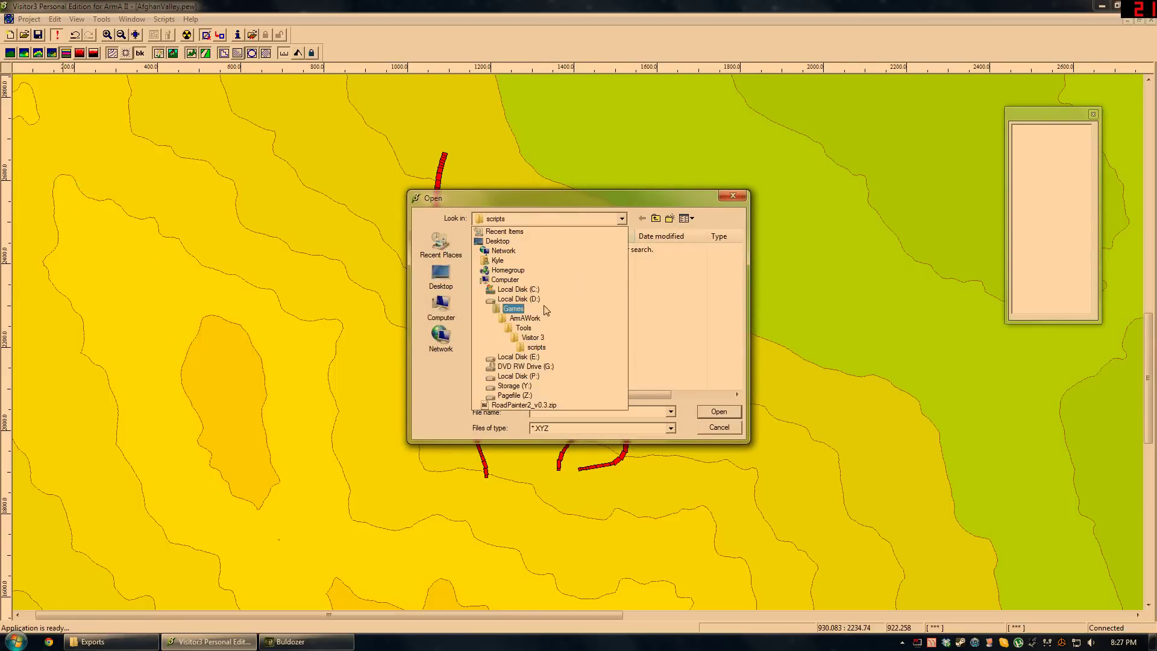
click(533, 300)
double_click(533, 305)
scroll(533, 330, down, 12)
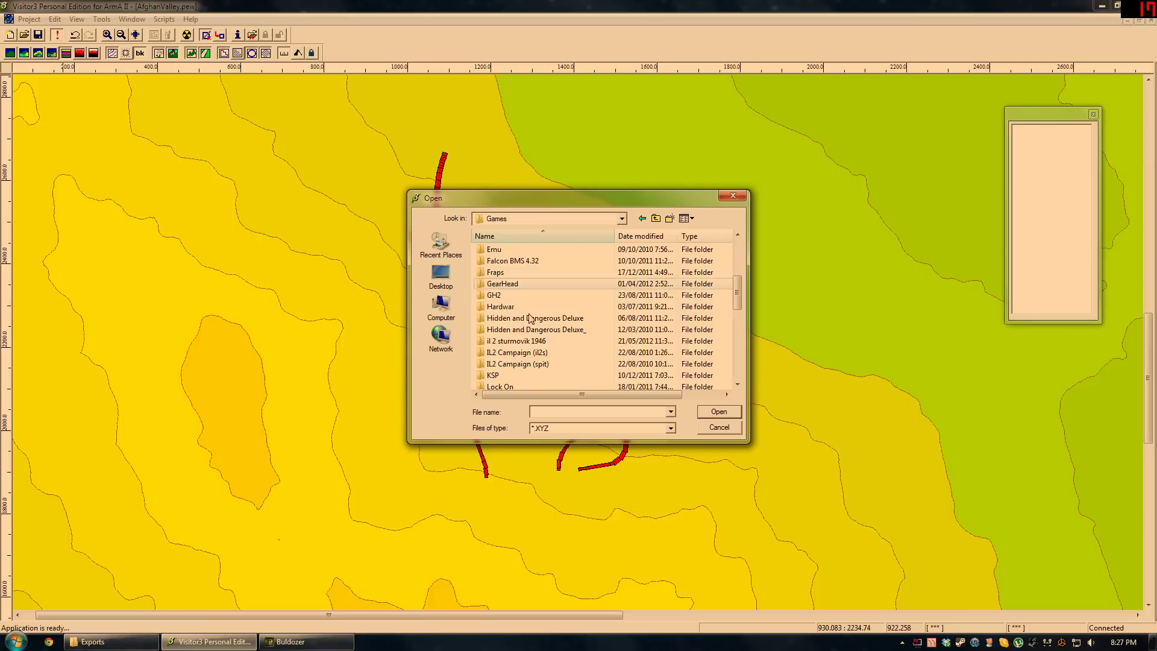
double_click(534, 374)
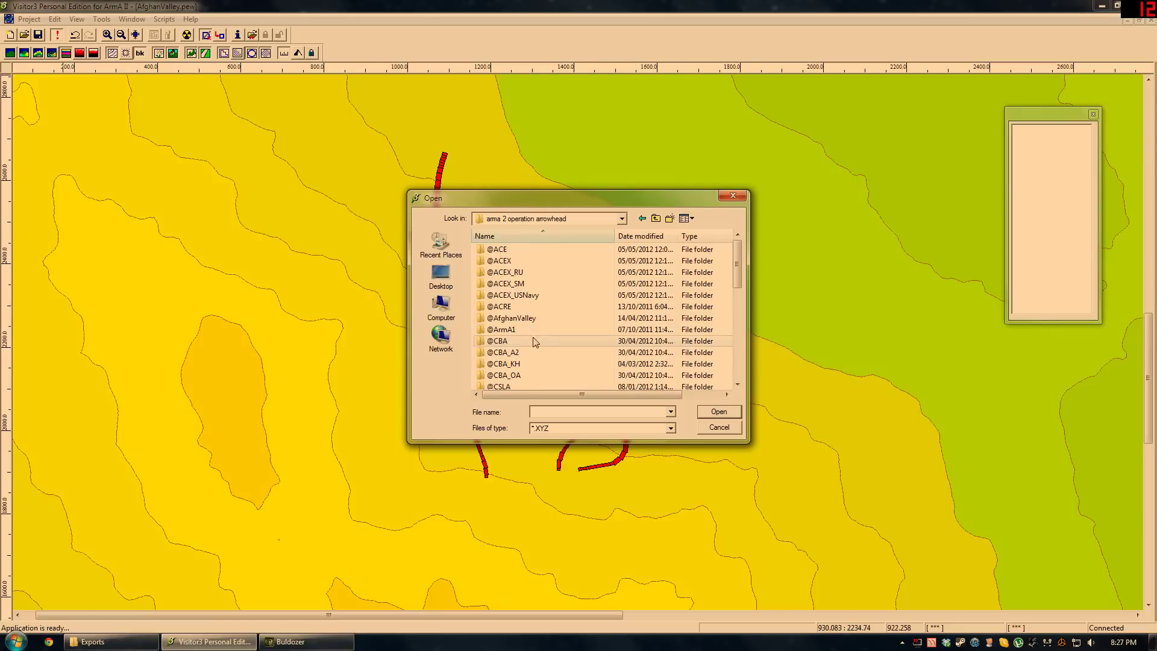
scroll(536, 338, down, 1)
scroll(533, 340, down, 1)
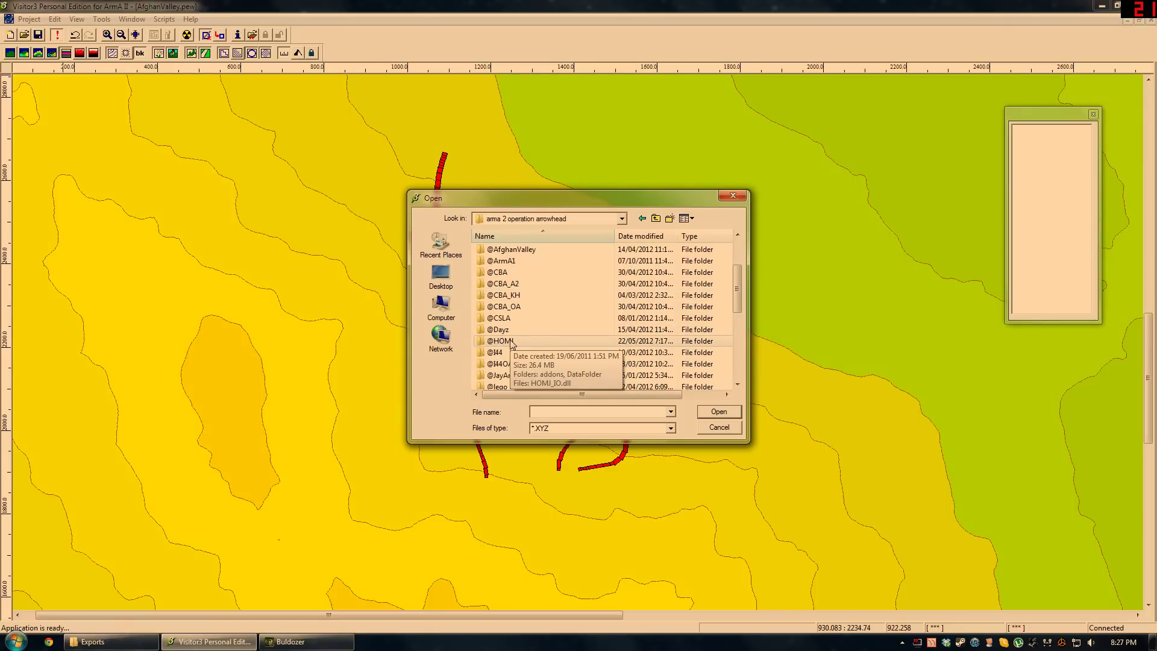
double_click(513, 341)
double_click(512, 262)
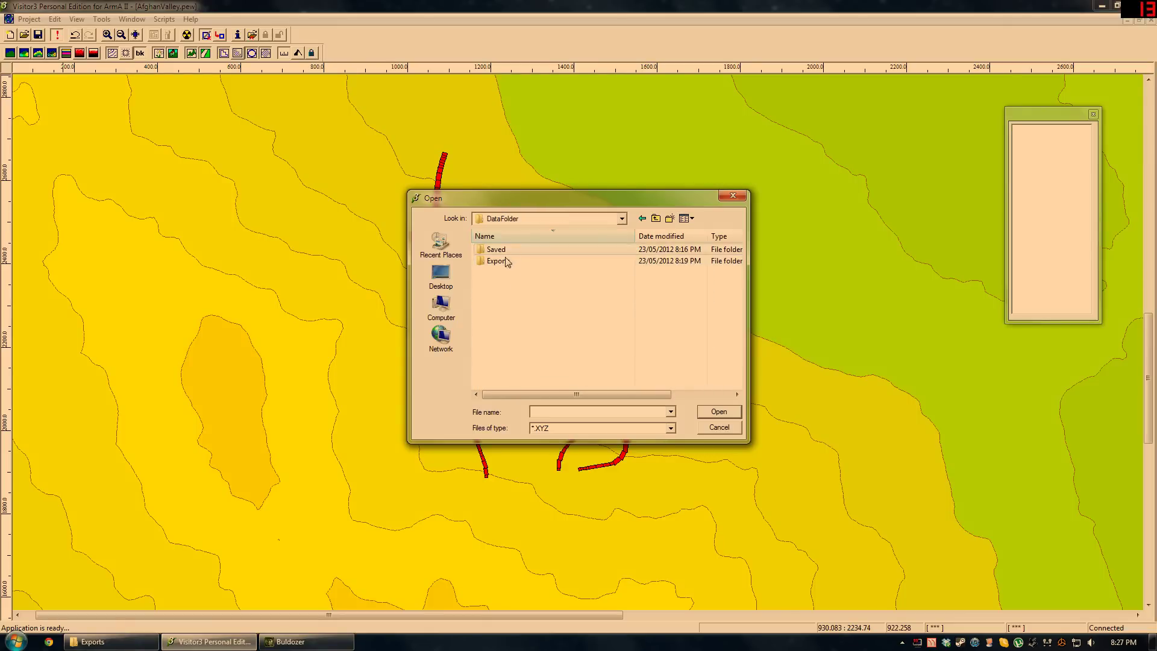
double_click(505, 263)
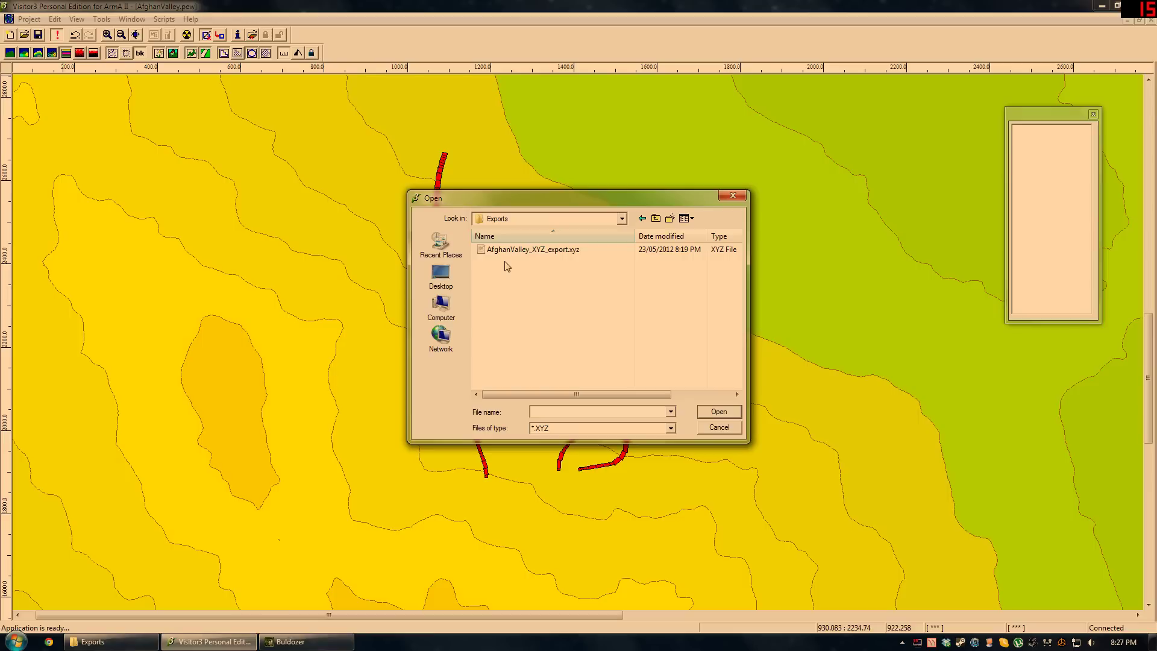
click(551, 250)
click(715, 413)
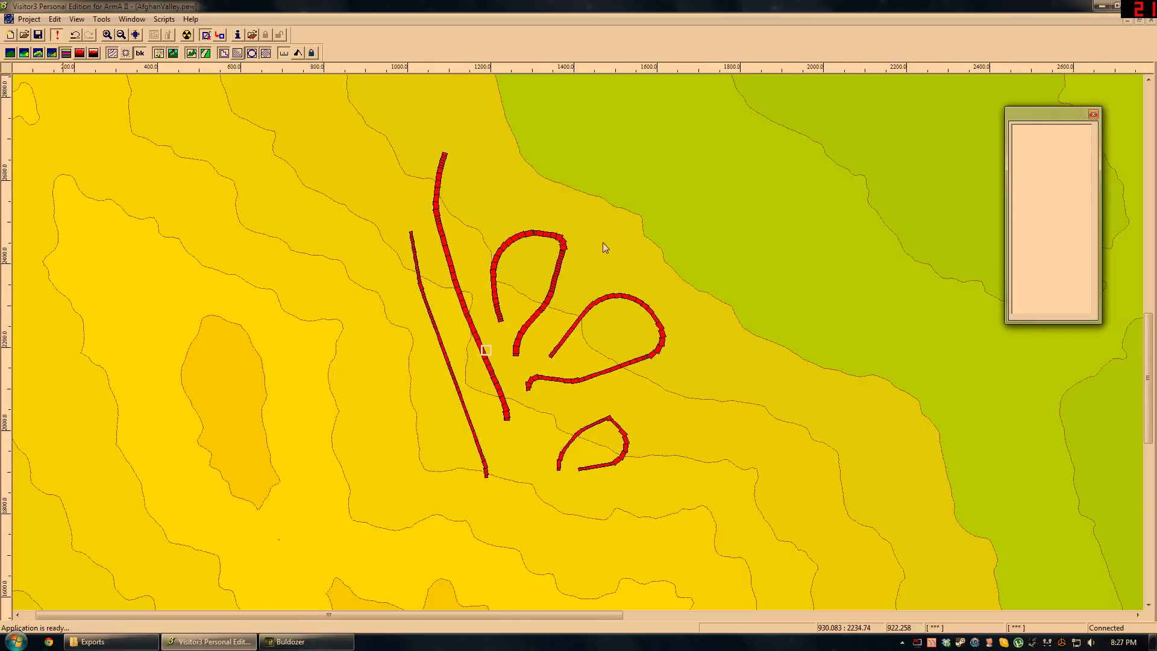
Examine the terrain contours around the roads for the changes brought by the XYZ import.
scroll(603, 243, down, 1)
scroll(601, 244, up, 1)
scroll(70, 343, up, 1)
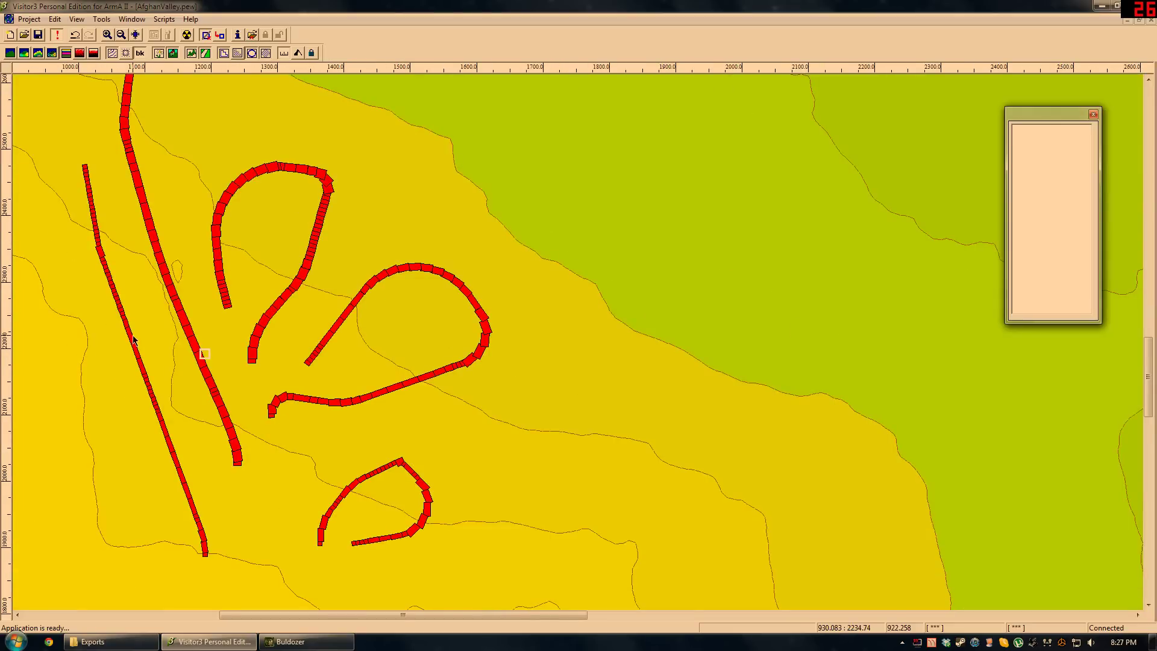
scroll(172, 282, up, 1)
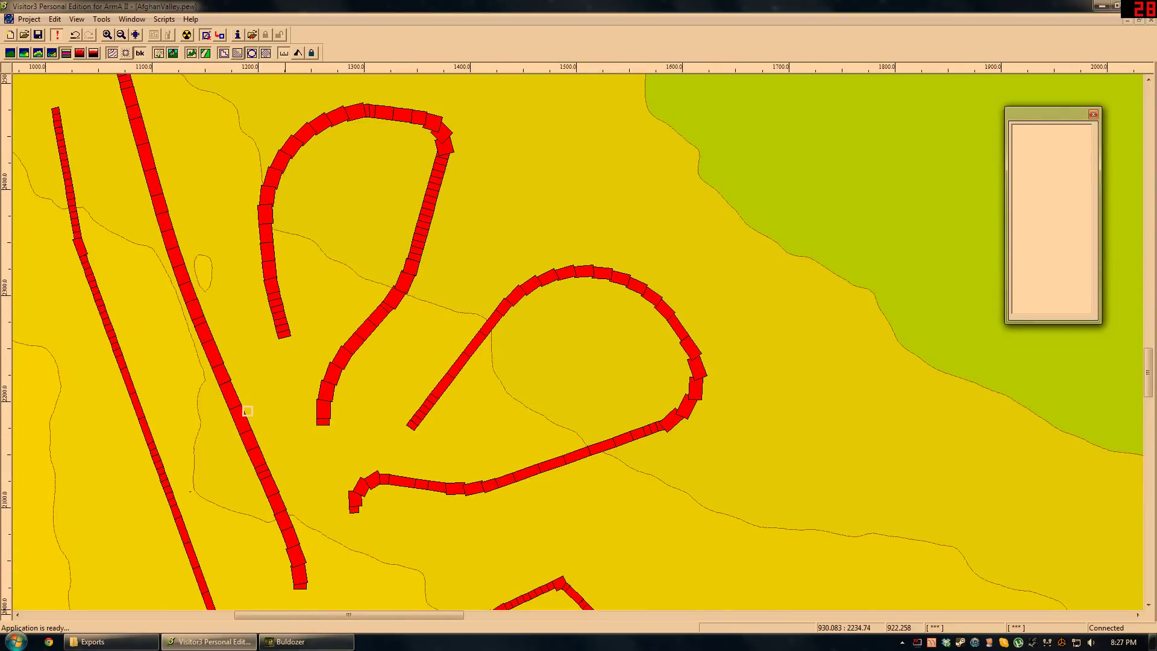
Switch to Buldozer and follow the hillside road up close to examine how the imported terrain cuts and banks support its surface.
click(295, 642)
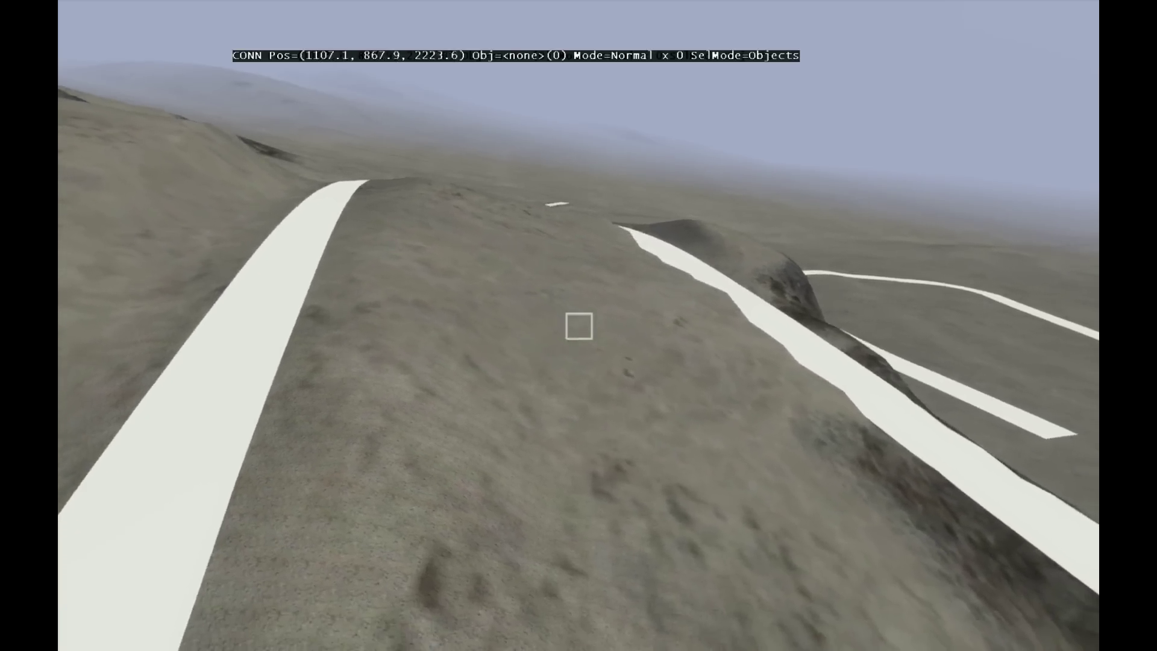
key(KP_4)
key(KP_8)
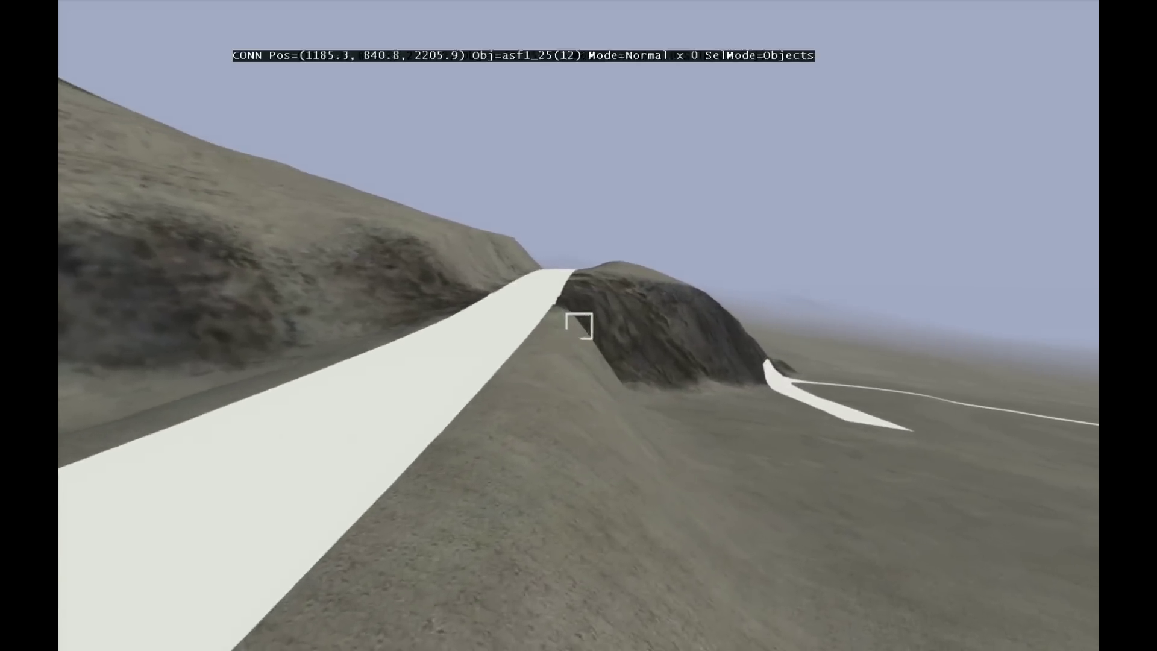
key(KP_2)
key(KP_Add)
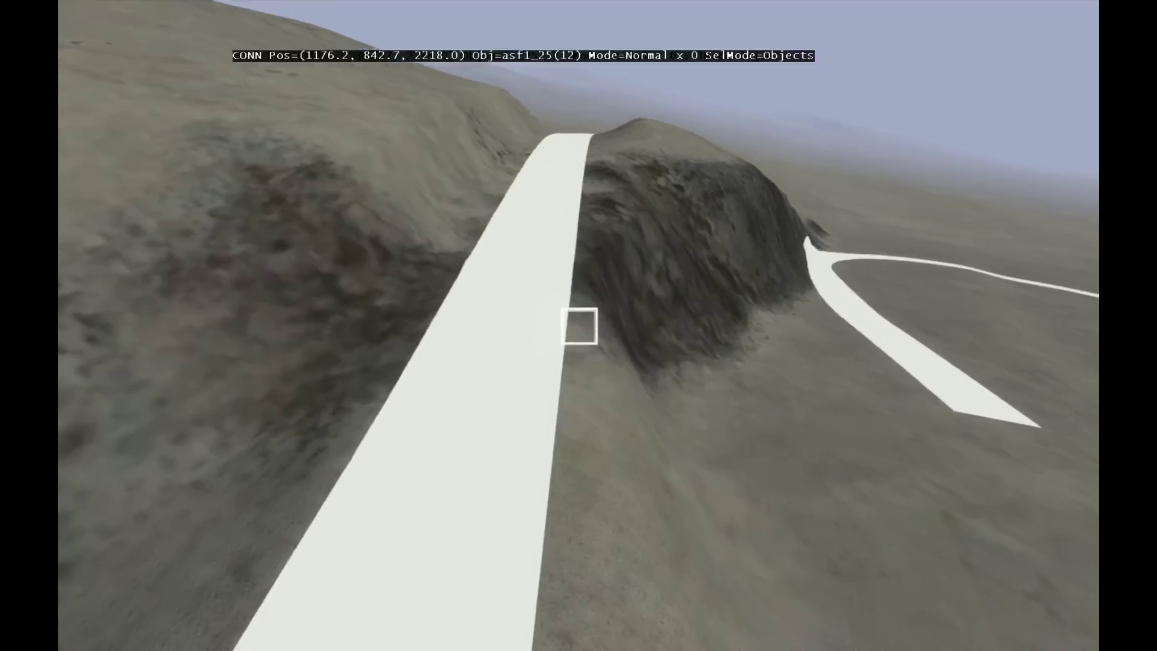
key(KP_Add)
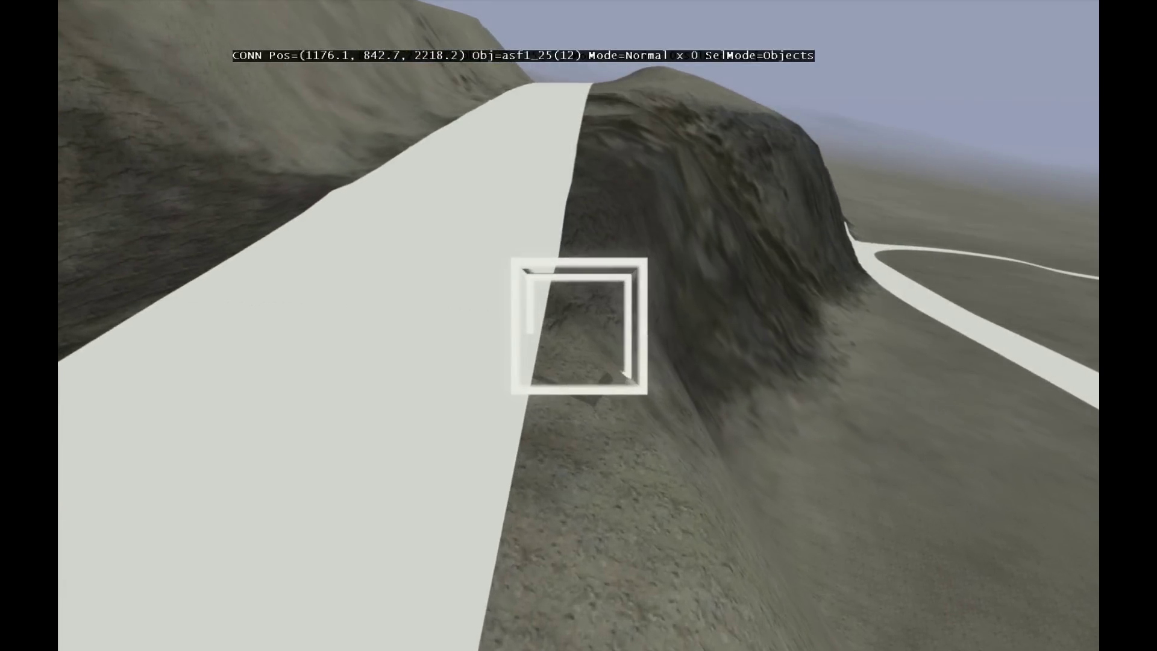
key(w)
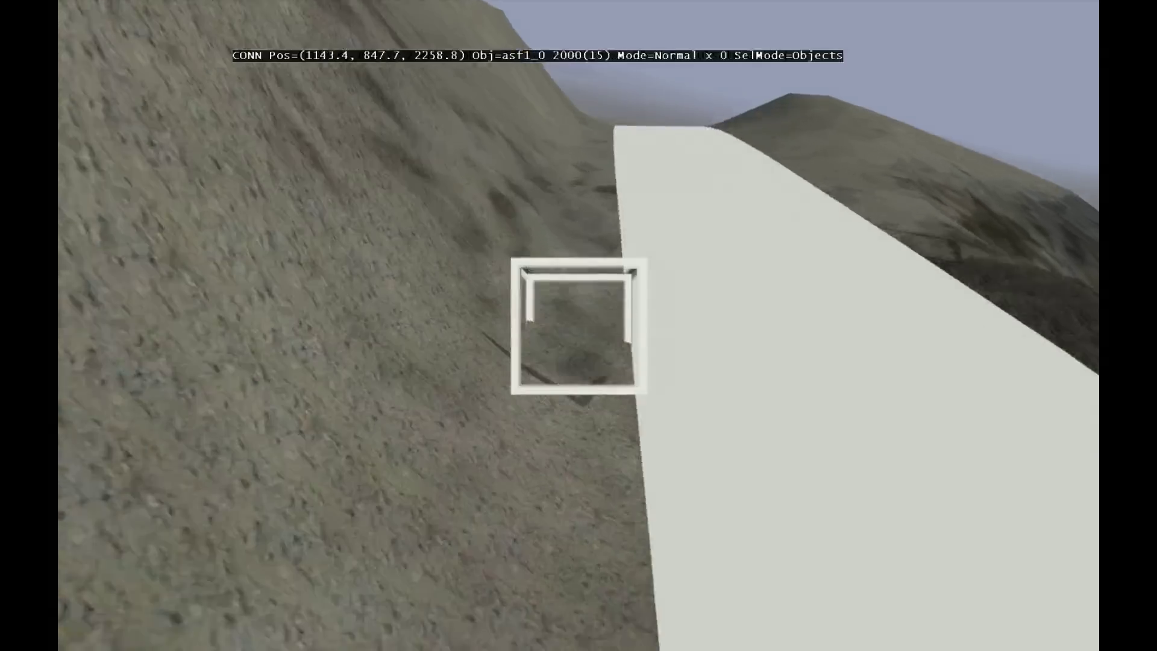
key(KP_8)
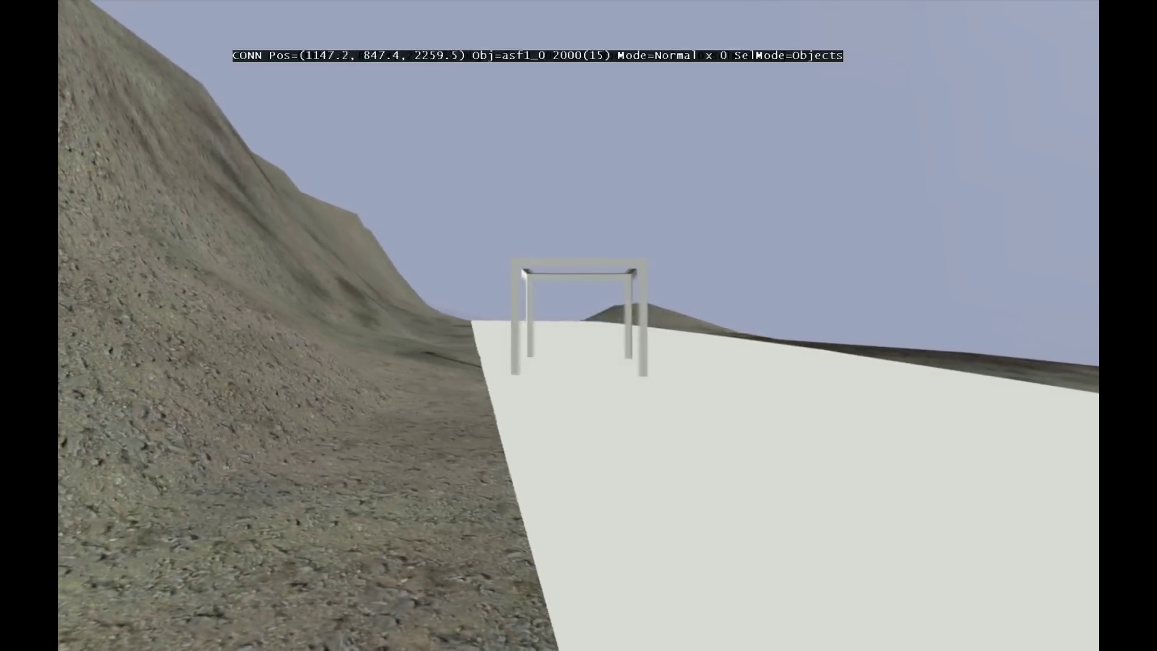
key(w)
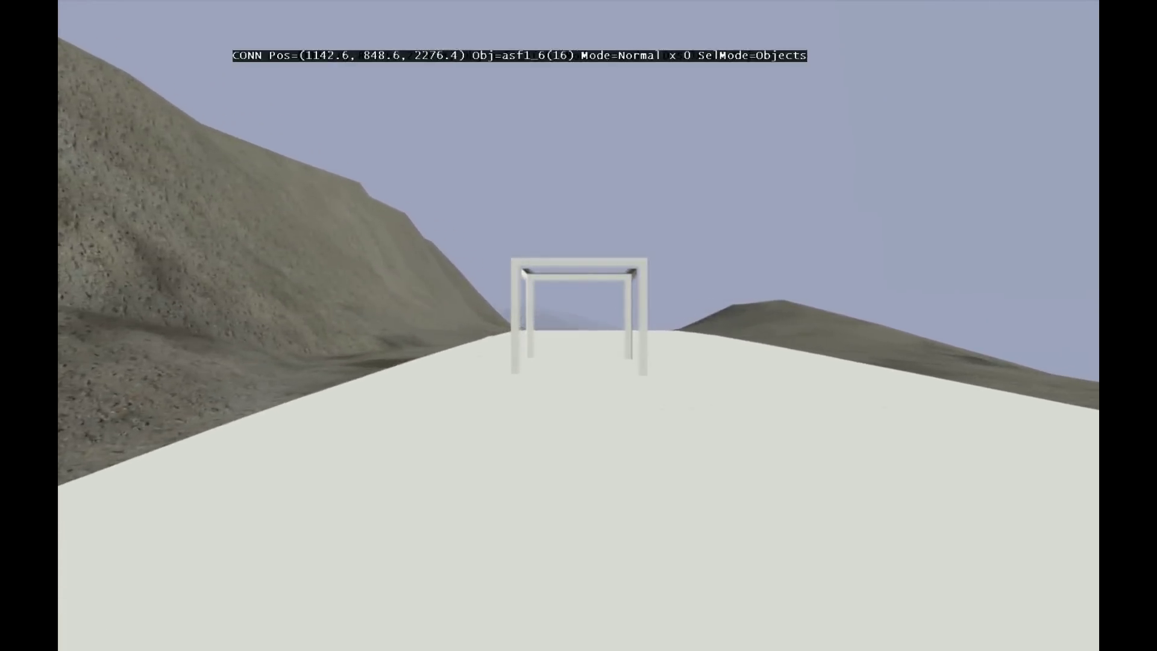
key(w)
key(w)
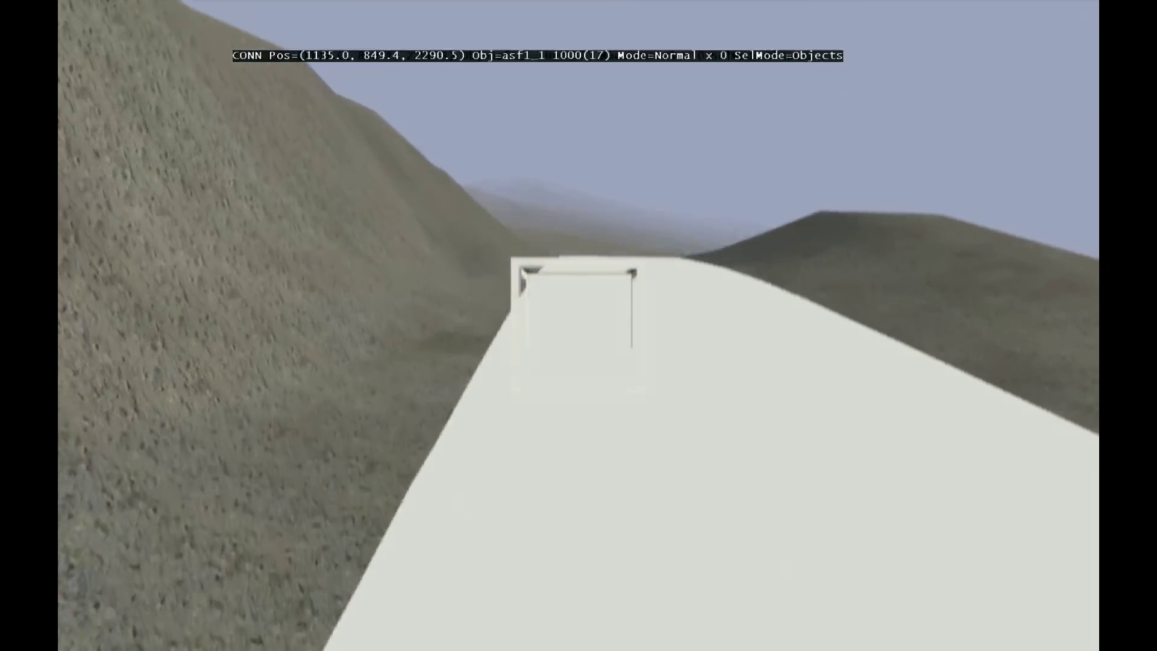
key(w)
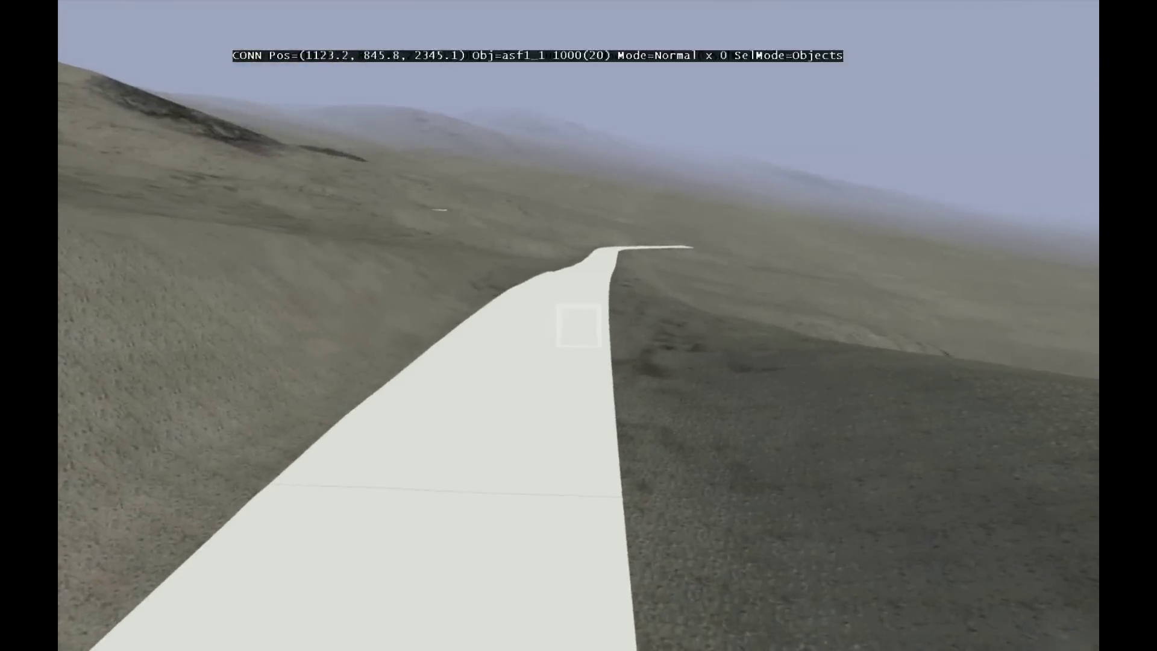
key(w)
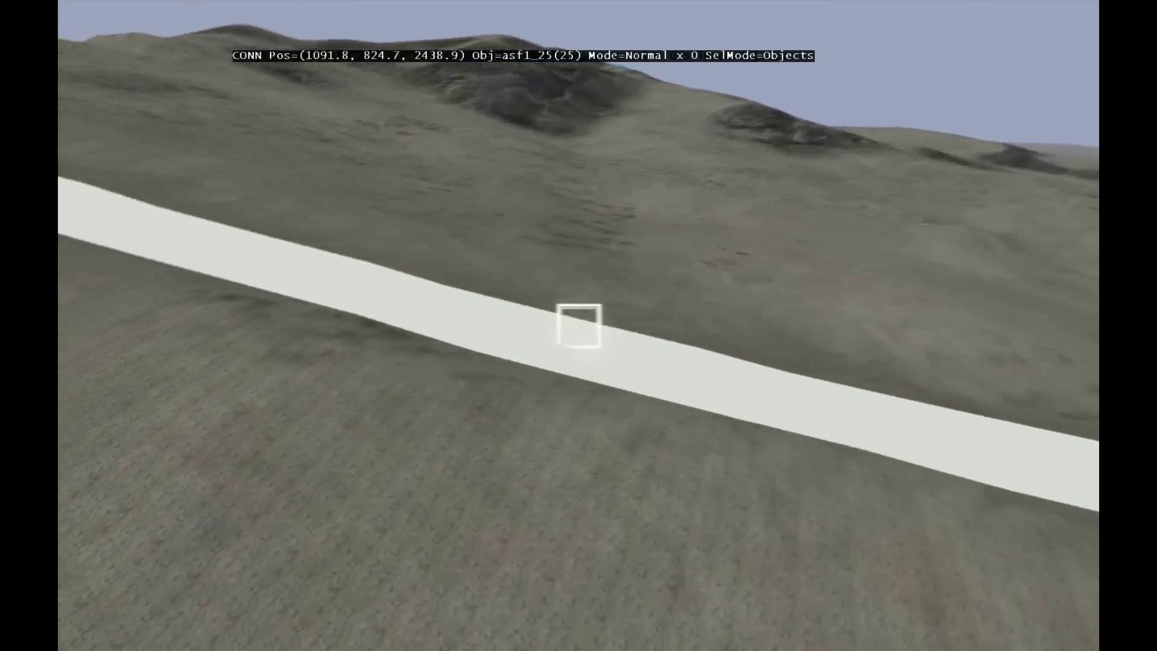
Fly back along the hillside road and examine its edges, its end point and the neighbouring roads for their fit with the terrain.
key(w)
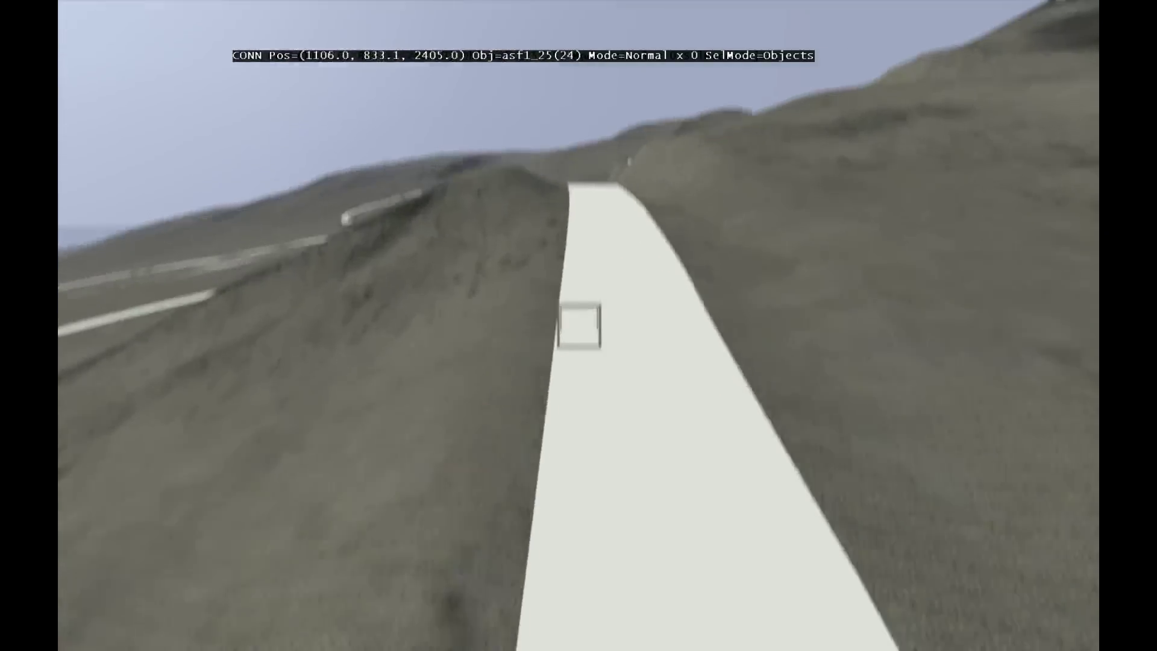
key(w)
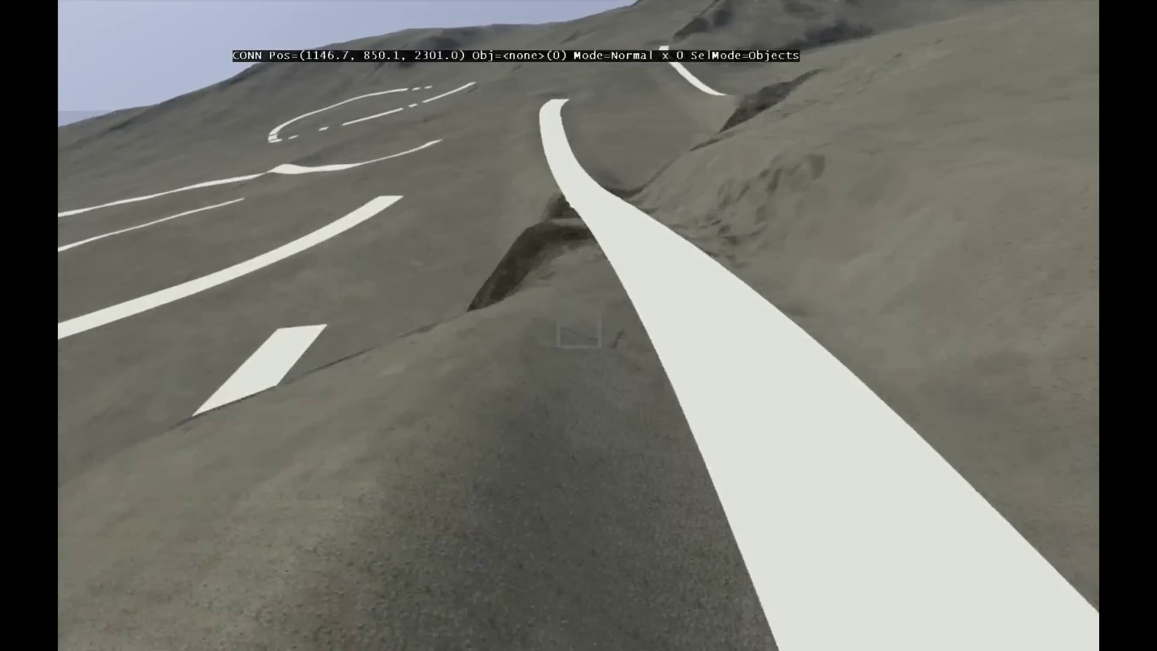
key(w)
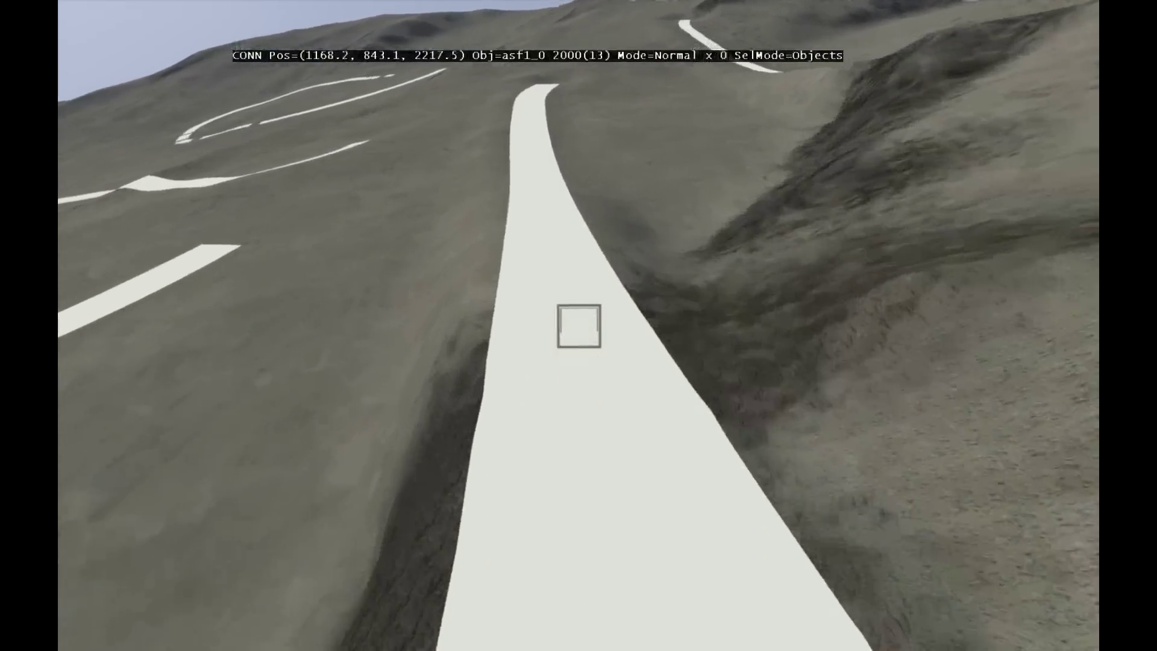
key(a)
key(d)
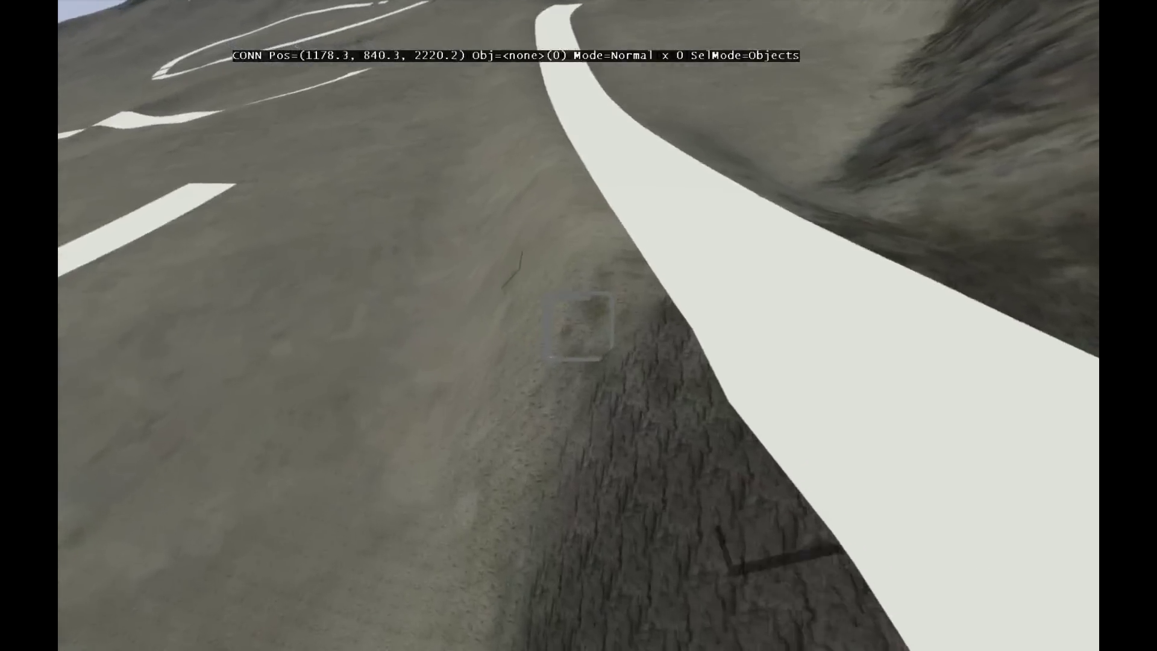
mouse_move(579, 326)
right_down()
mouse_move(548, 325)
mouse_move(434, 380)
mouse_move(509, 415)
mouse_move(377, 416)
mouse_move(578, 326)
right_up()
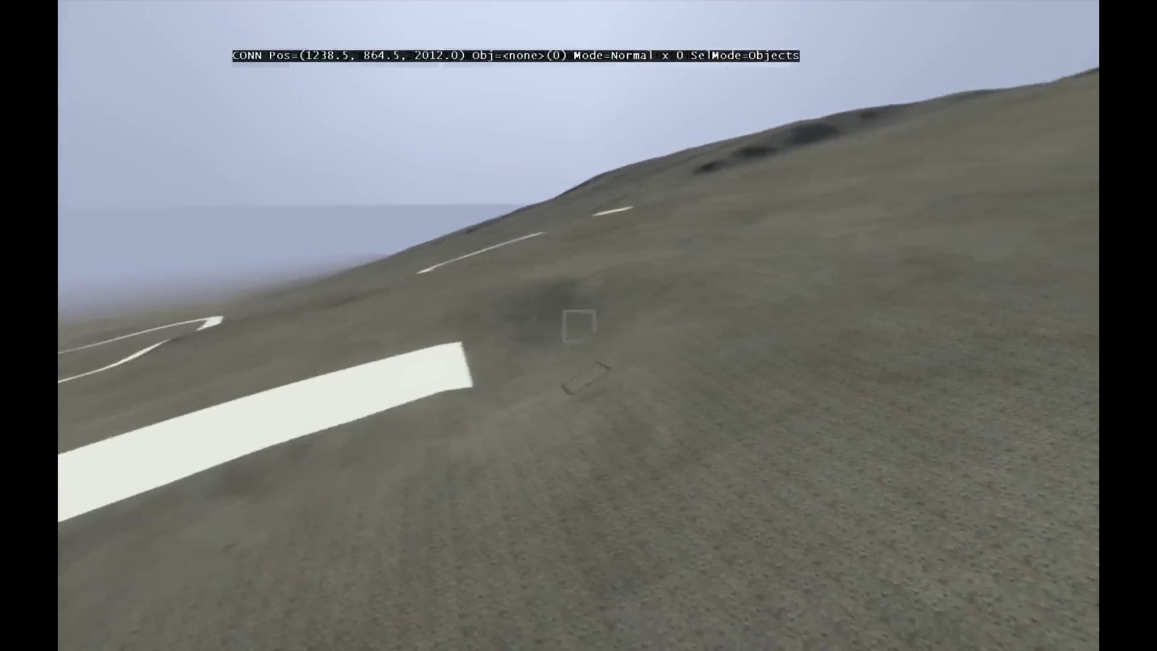
right_drag(579, 326, 579, 325)
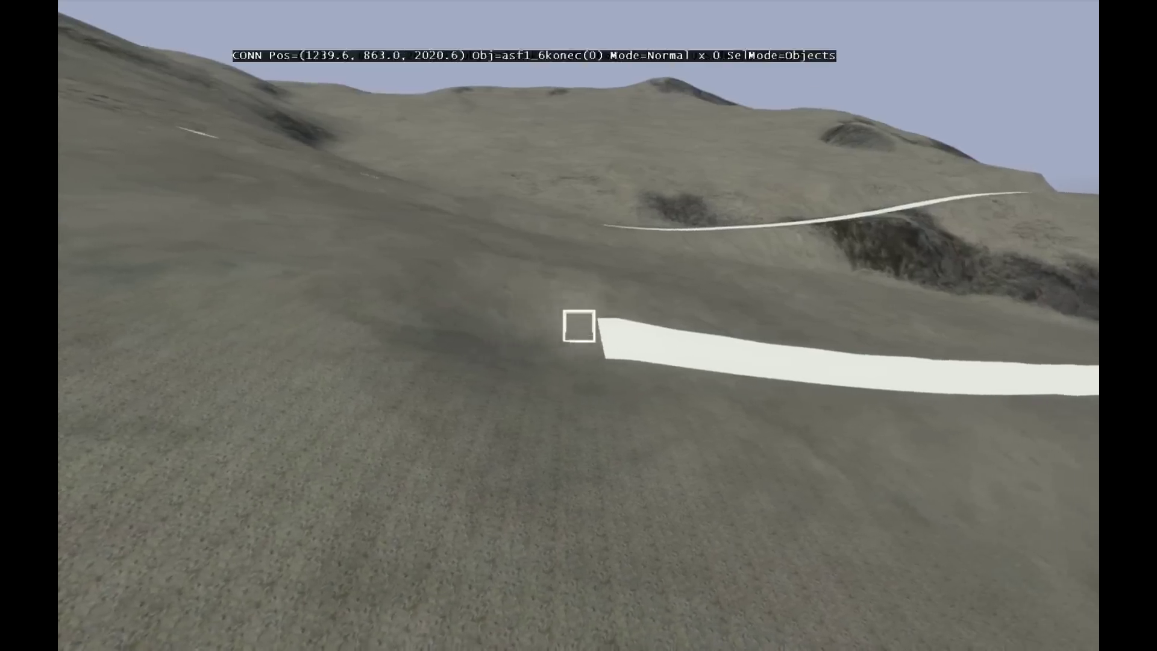
scroll(578, 325, up, 3)
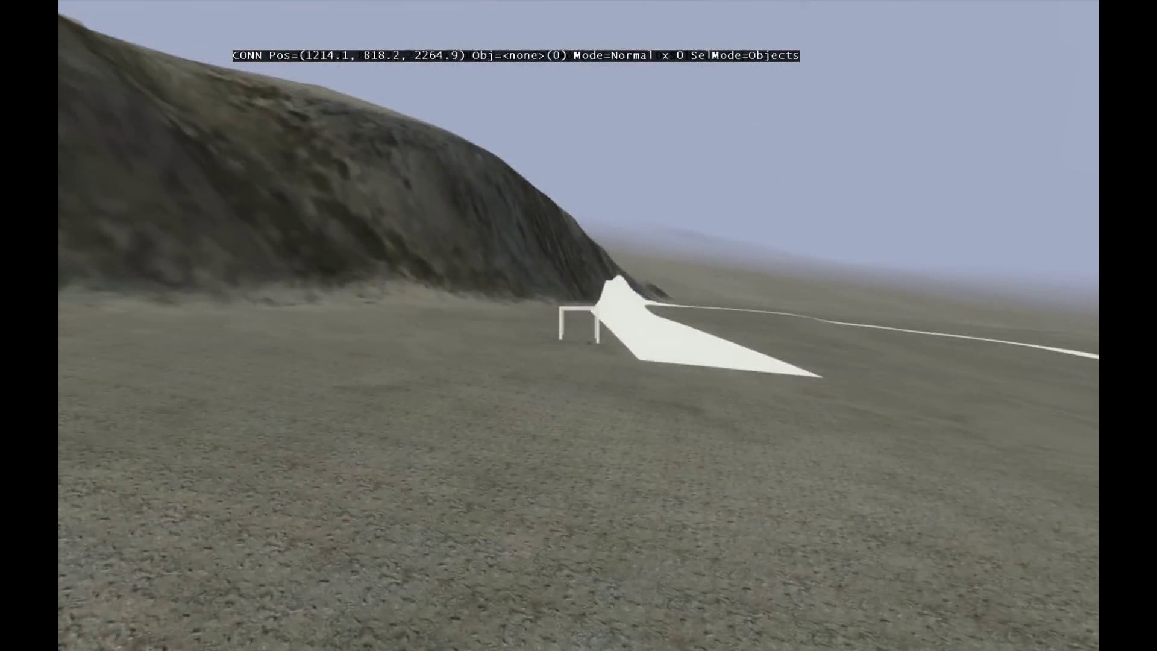
right_drag(579, 326, 579, 325)
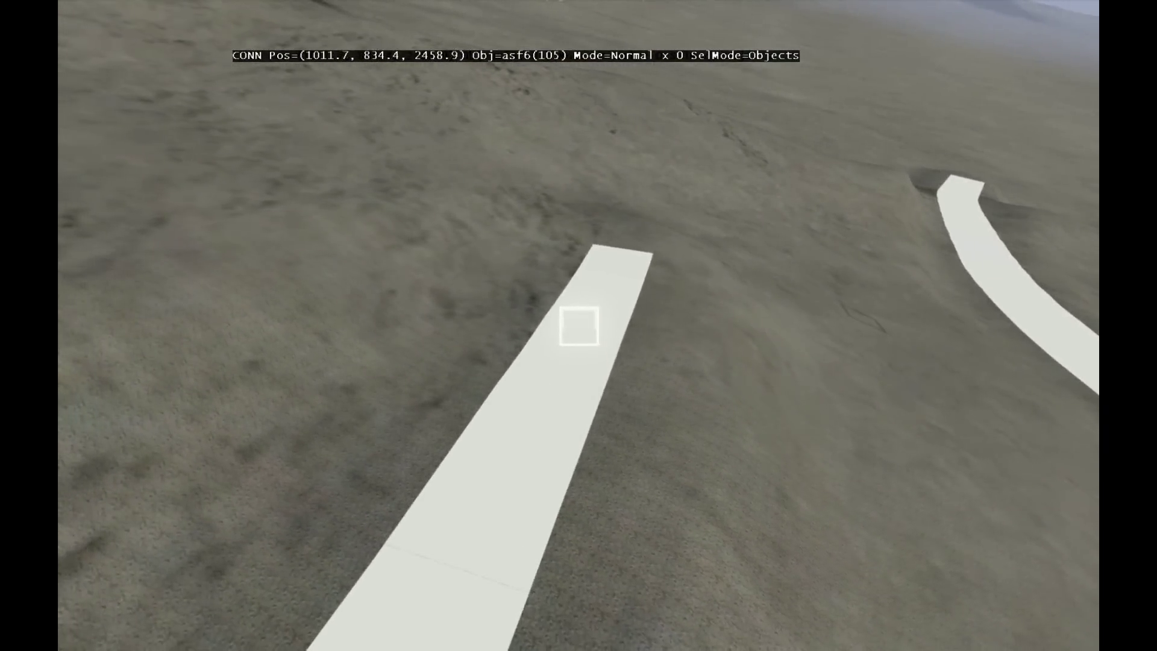